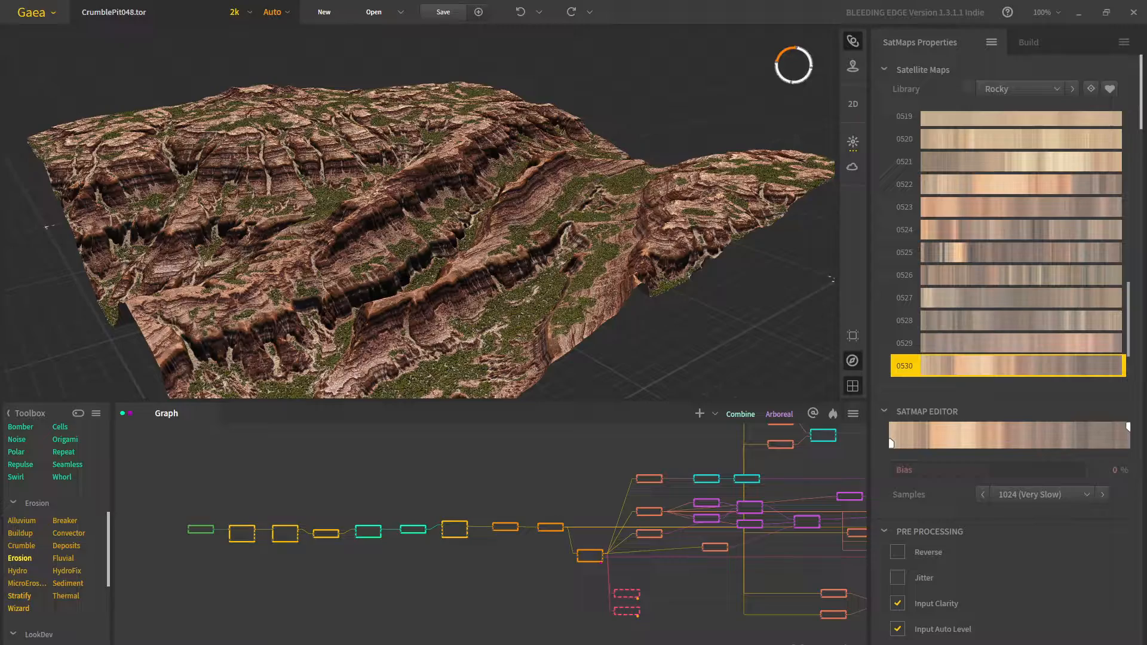
Examine the finished rocky terrain from several angles and survey the whole node graph that builds it
left_click_drag(496, 241, 400, 216)
scroll(562, 277, "up", 5)
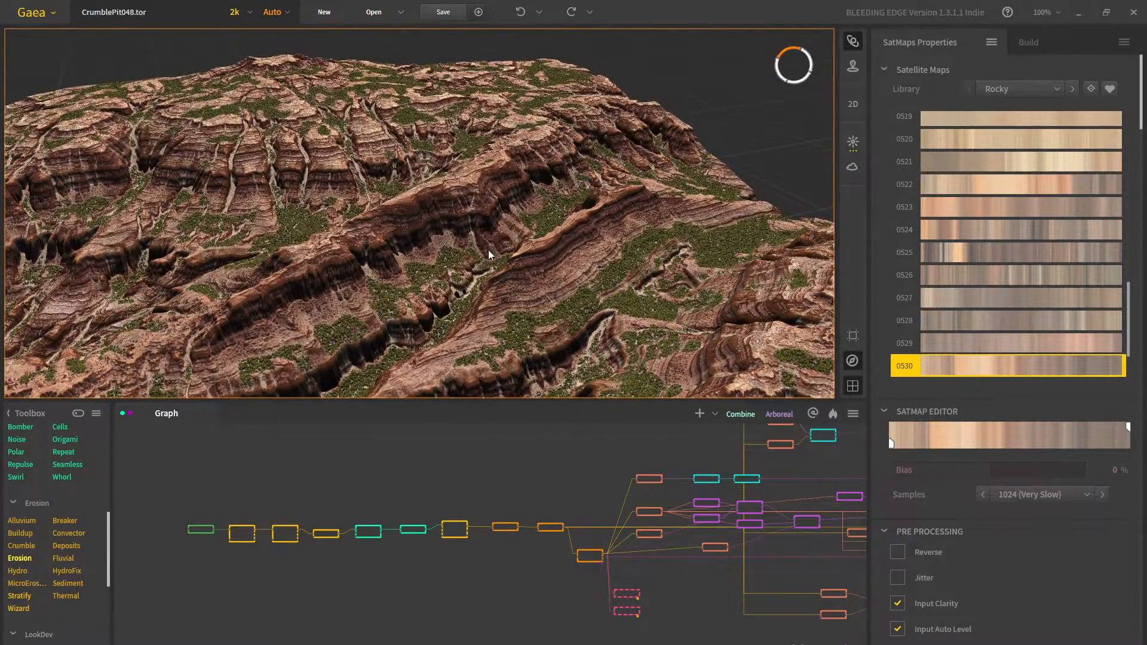
left_click_drag(489, 251, 518, 234)
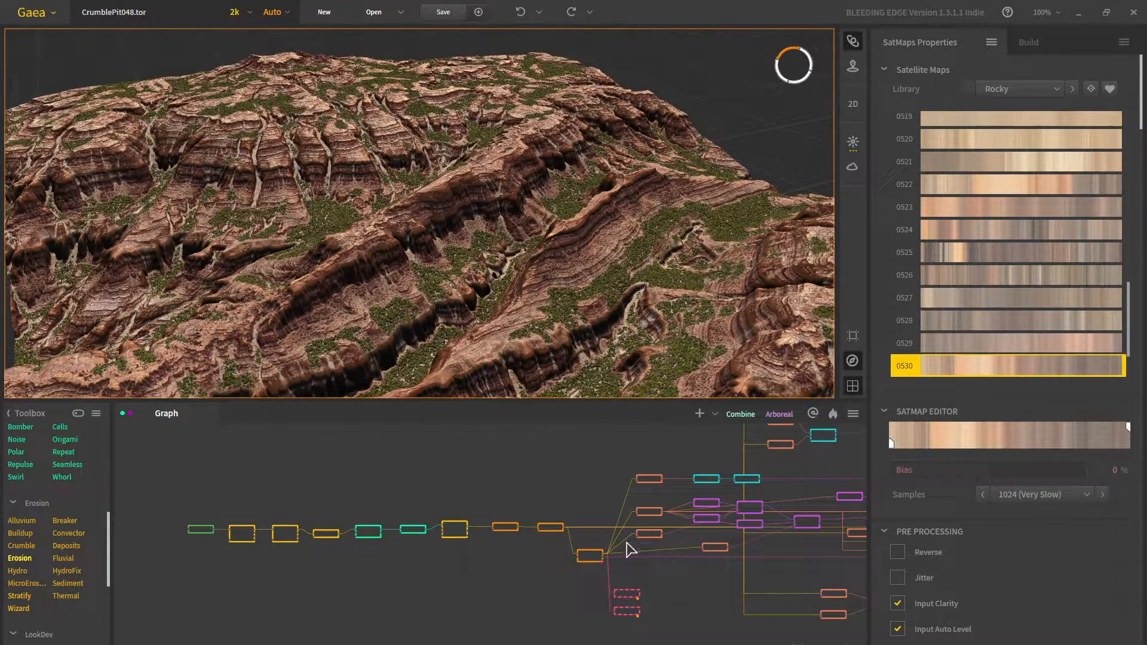
scroll(257, 559, "up", 3)
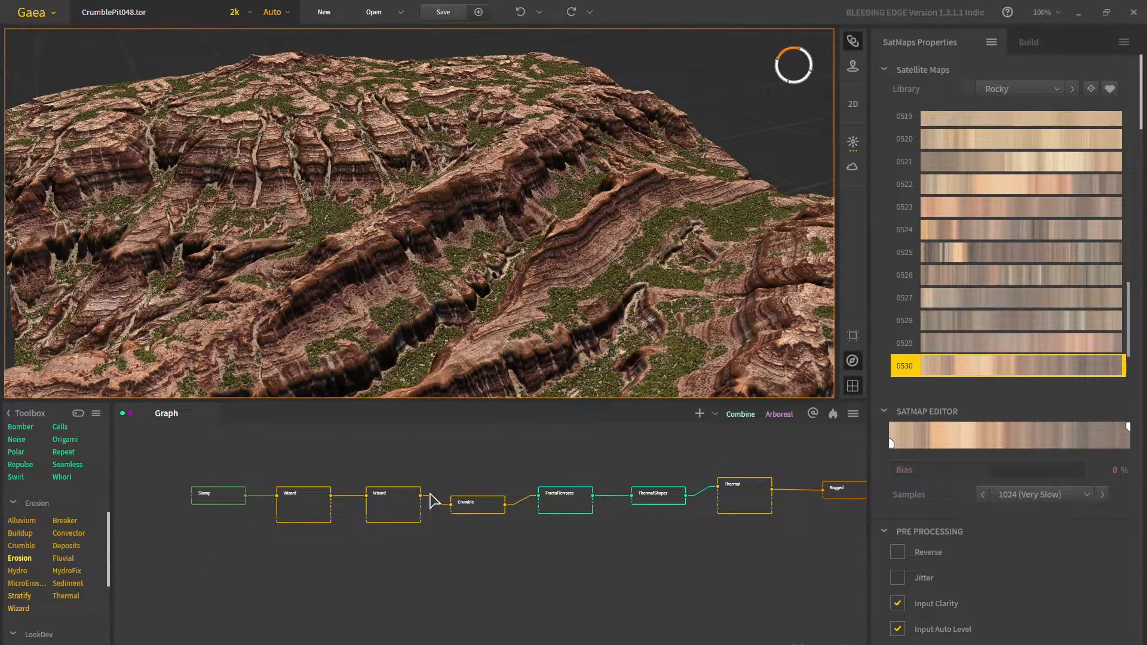
scroll(620, 506, "down", 3)
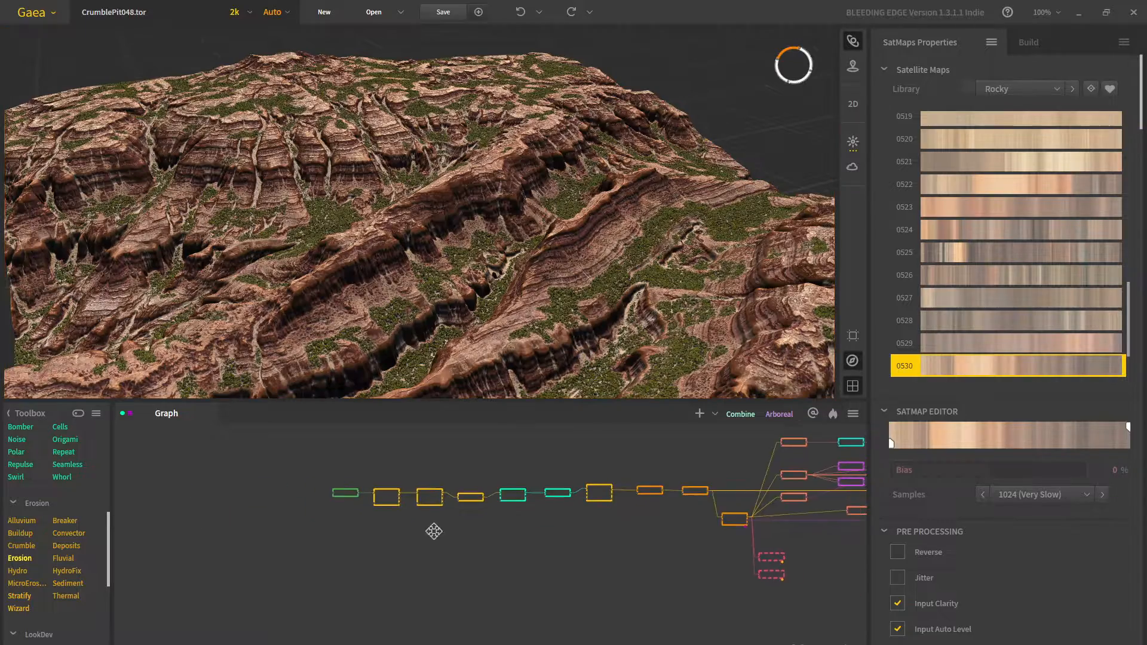
middle_click_drag(434, 531, 161, 591)
middle_click_drag(674, 528, 421, 501)
scroll(562, 489, "down", 1)
middle_click_drag(584, 487, 457, 528)
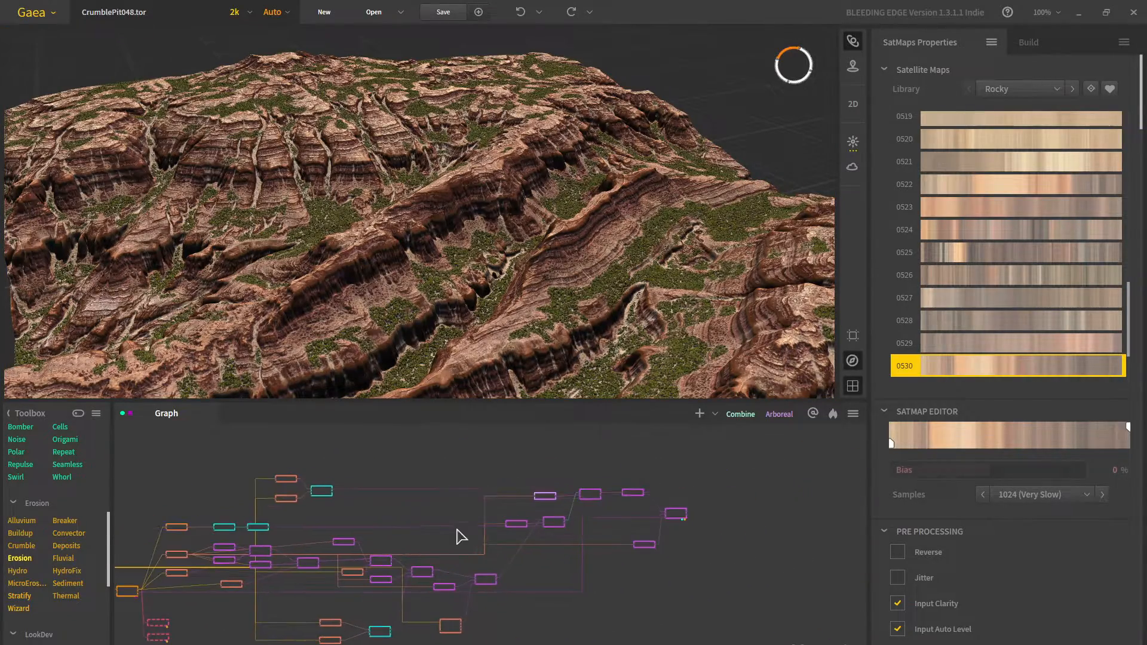
left_click_drag(450, 385, 443, 234)
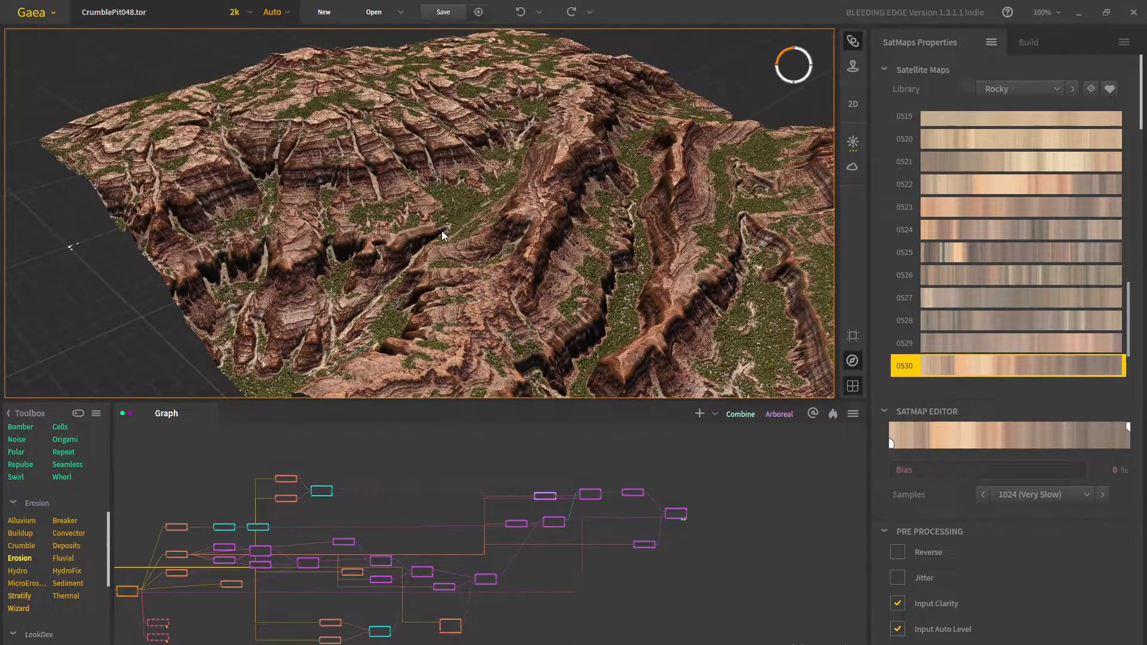
left_click_drag(534, 220, 461, 184)
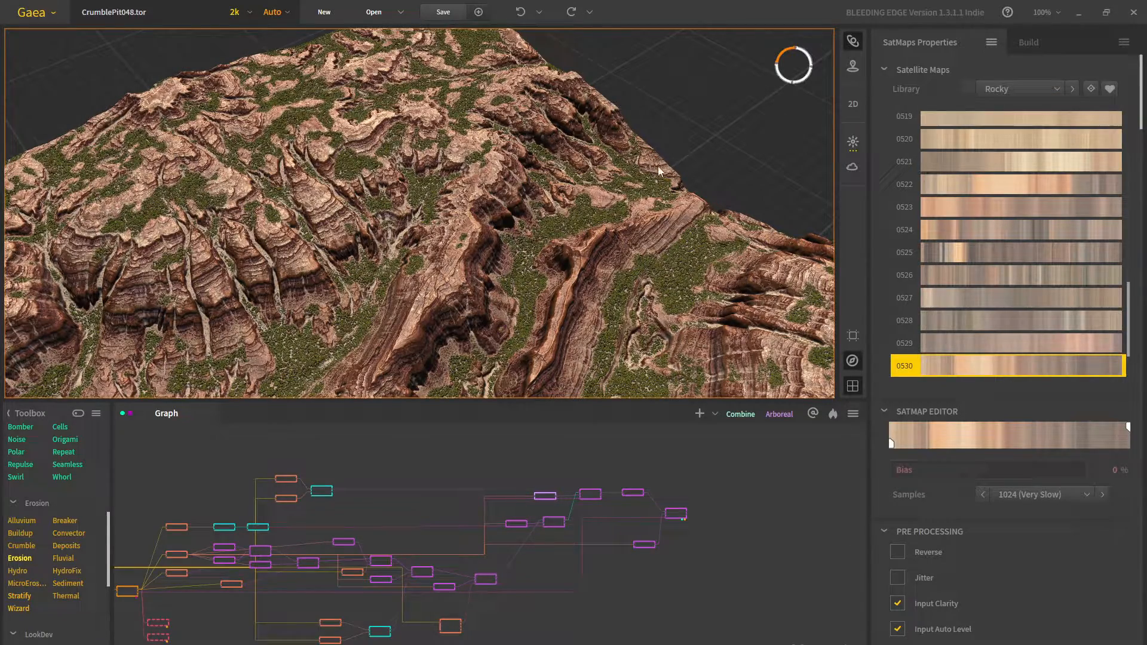
left_click_drag(658, 166, 595, 225)
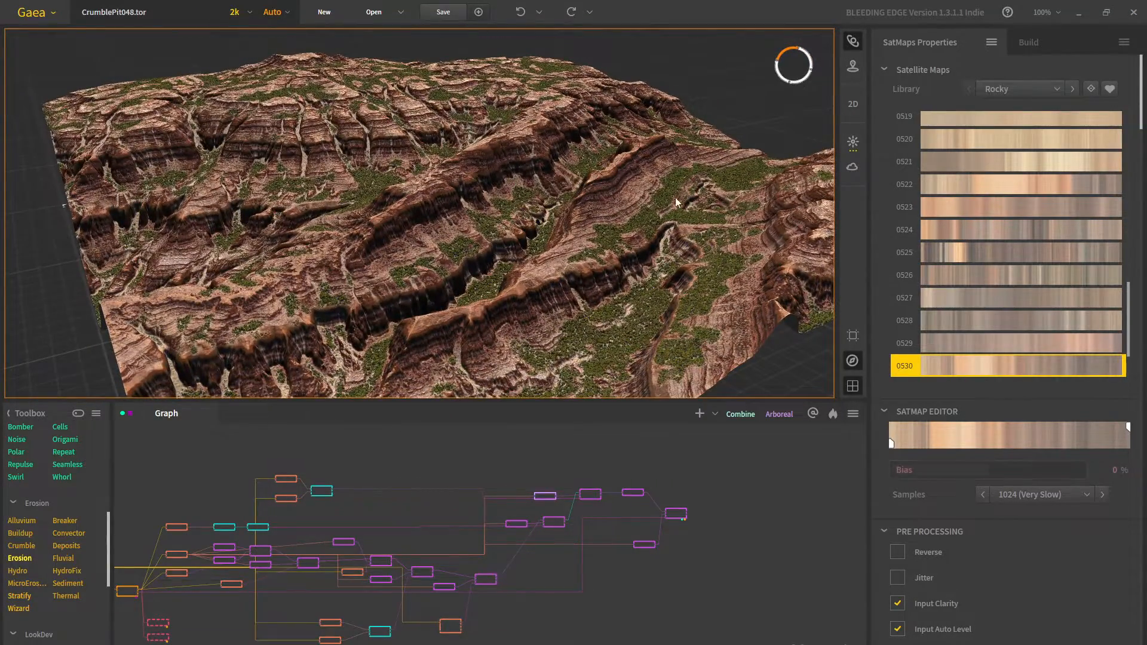
left_click_drag(677, 202, 711, 210)
Preview the Slump node at the start of the node chain and show its properties
left_click_drag(242, 495, 351, 485)
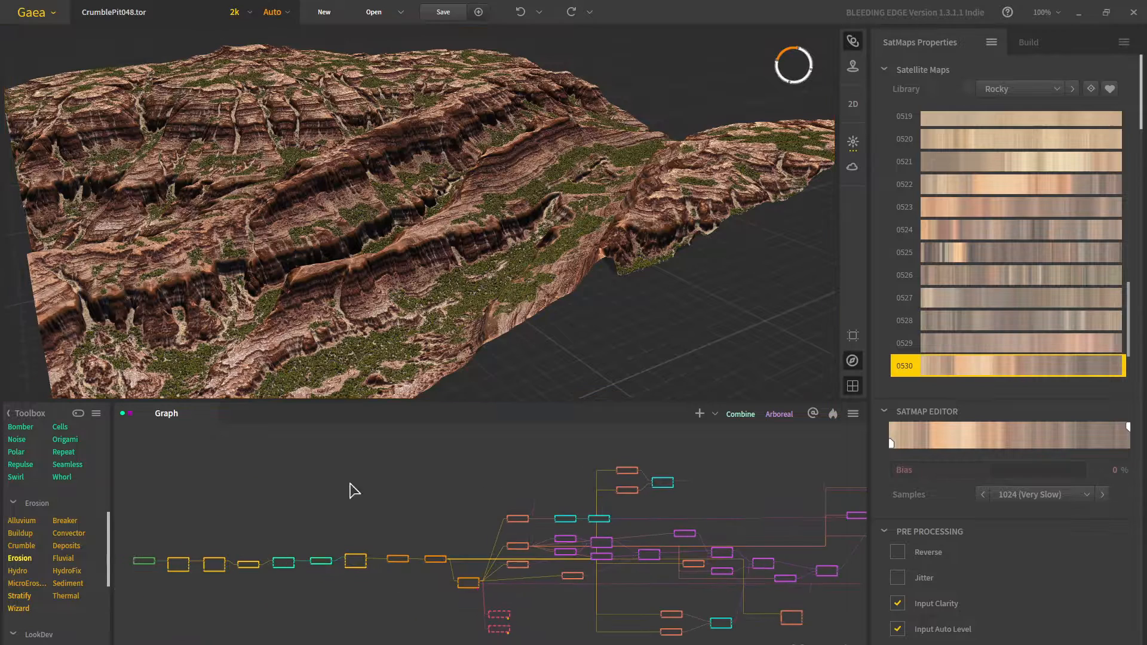
left_click_drag(169, 522, 346, 499)
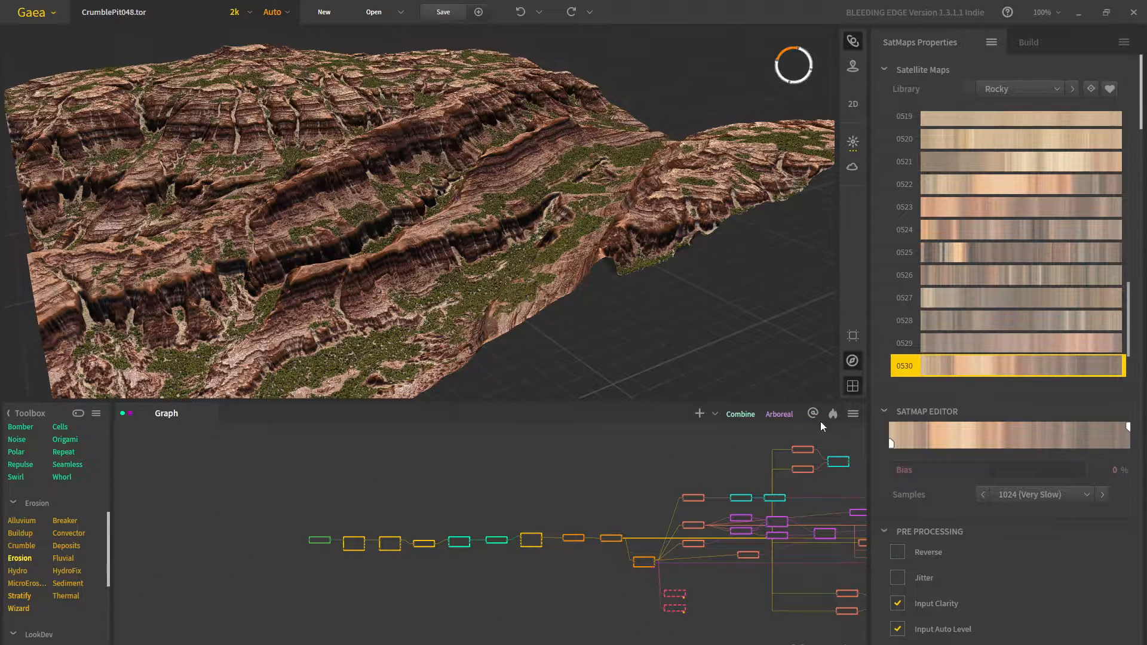
scroll(687, 550, "up", 6)
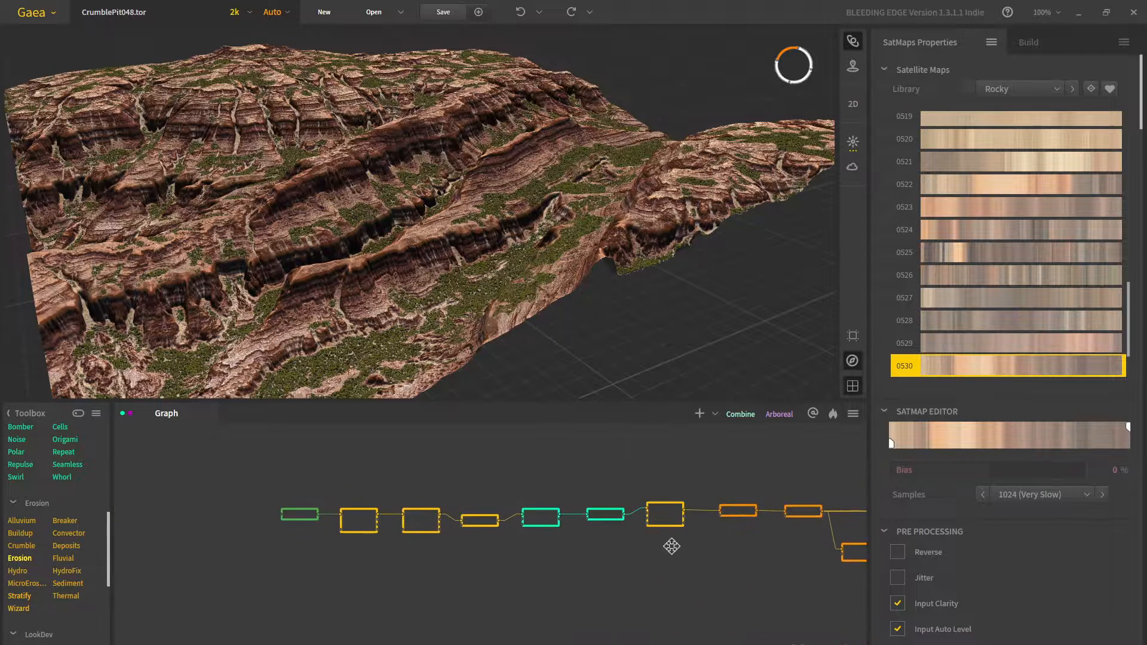
scroll(691, 539, "up", 3)
left_click_drag(334, 534, 692, 596)
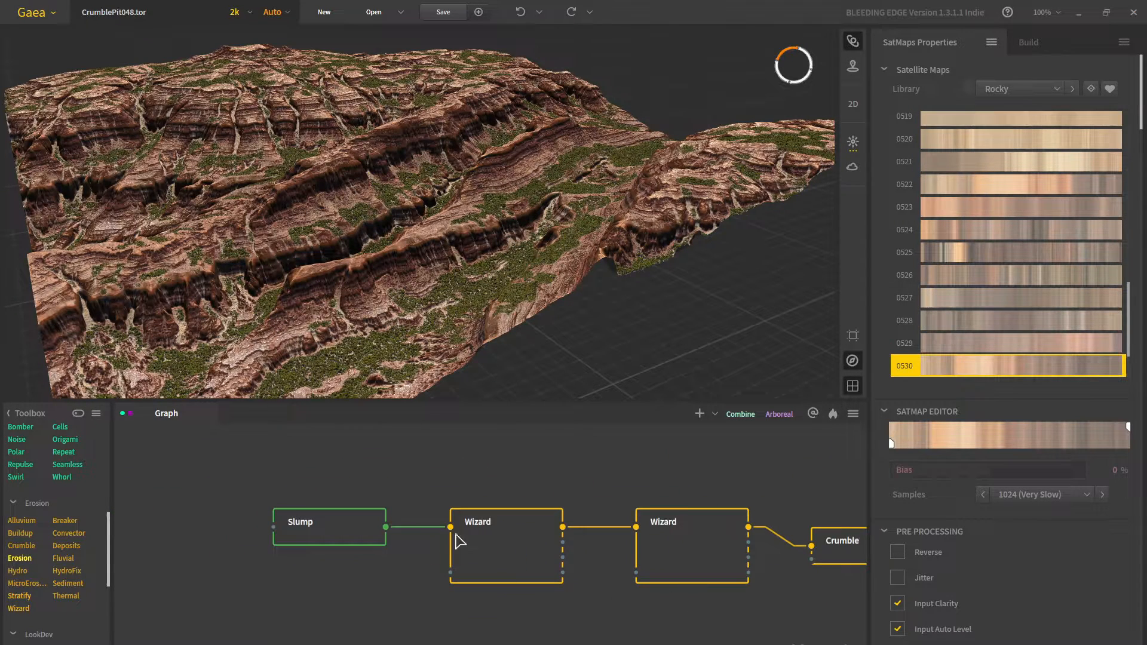
scroll(494, 544, "down", 2)
left_click_drag(562, 514, 494, 513)
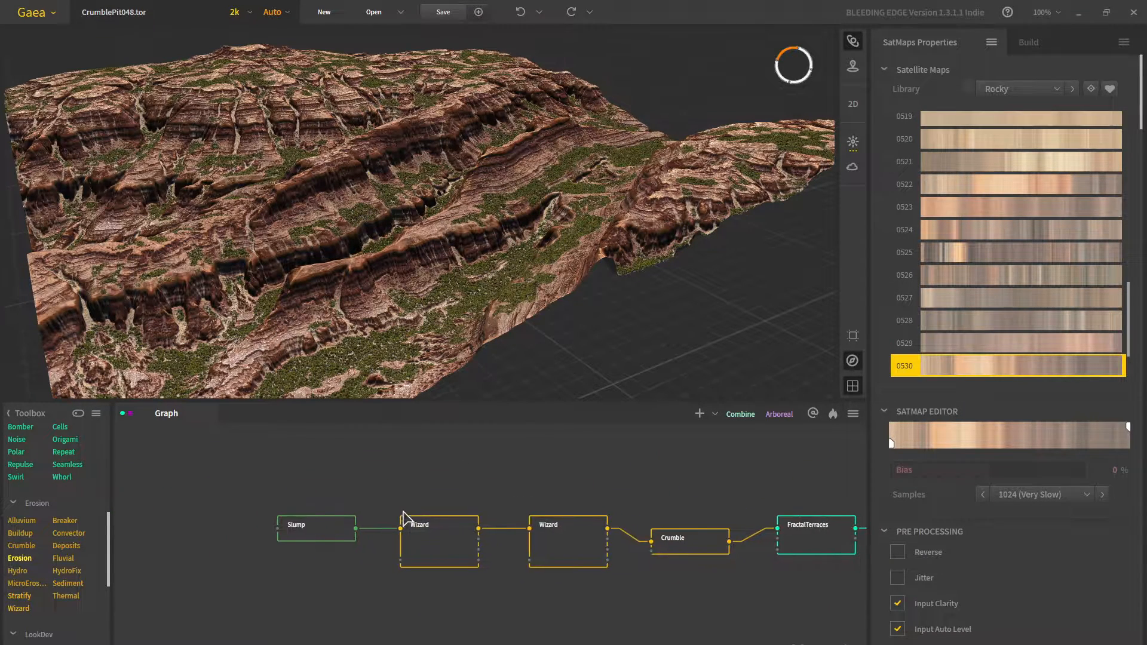
left_click(306, 533)
double_click(306, 533)
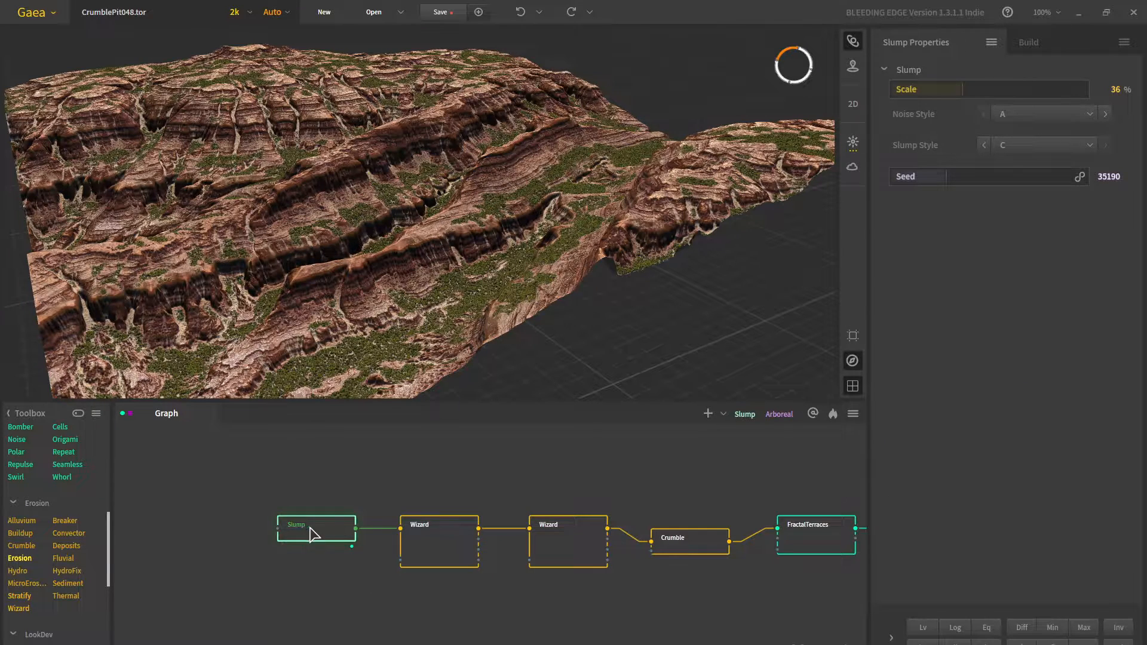
Check the available preview resolutions, keep 2k, and examine the Slump terrain up close
left_click(240, 15)
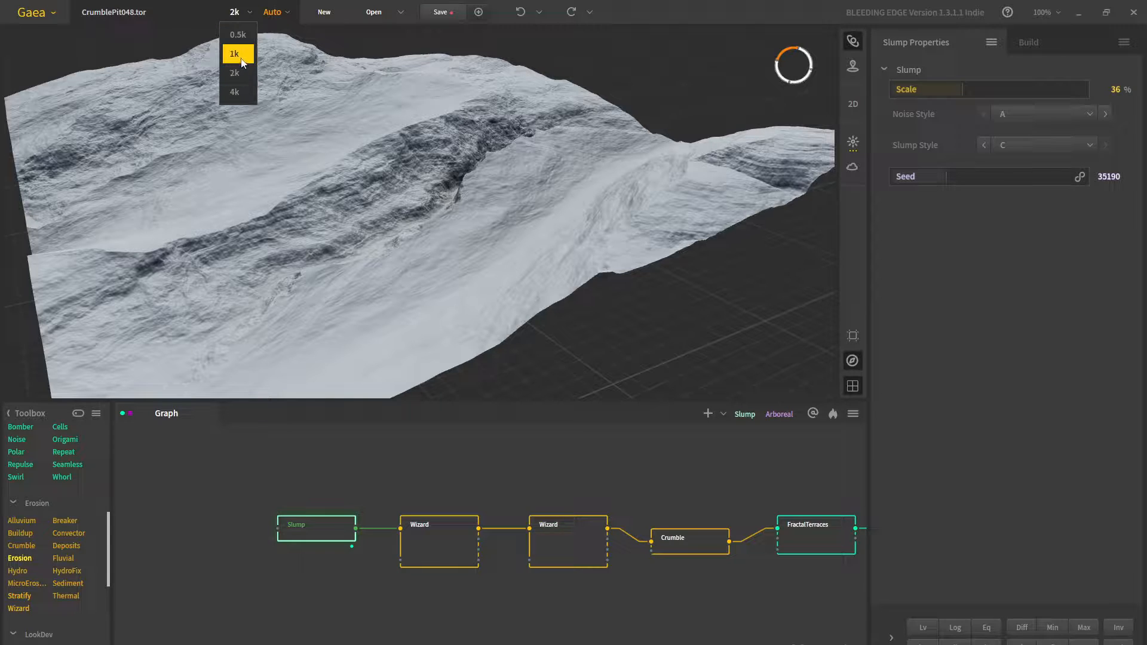
left_click(239, 16)
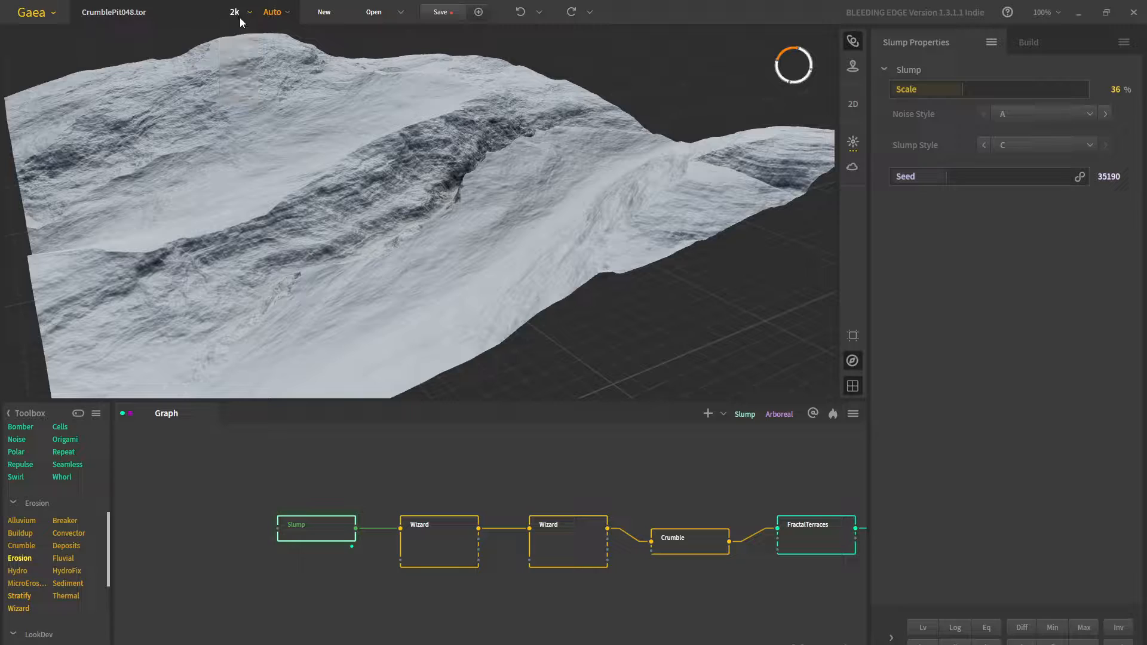
left_click_drag(369, 474, 355, 491)
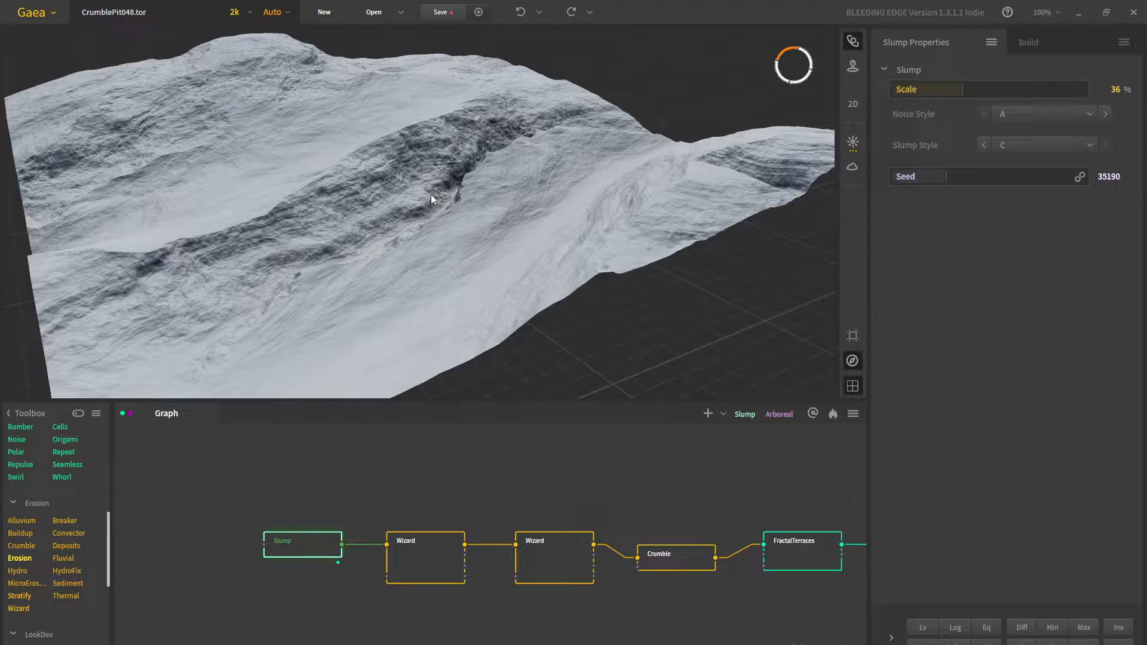
scroll(416, 236, "up", 1)
scroll(415, 235, "up", 1)
left_click_drag(415, 234, 451, 256)
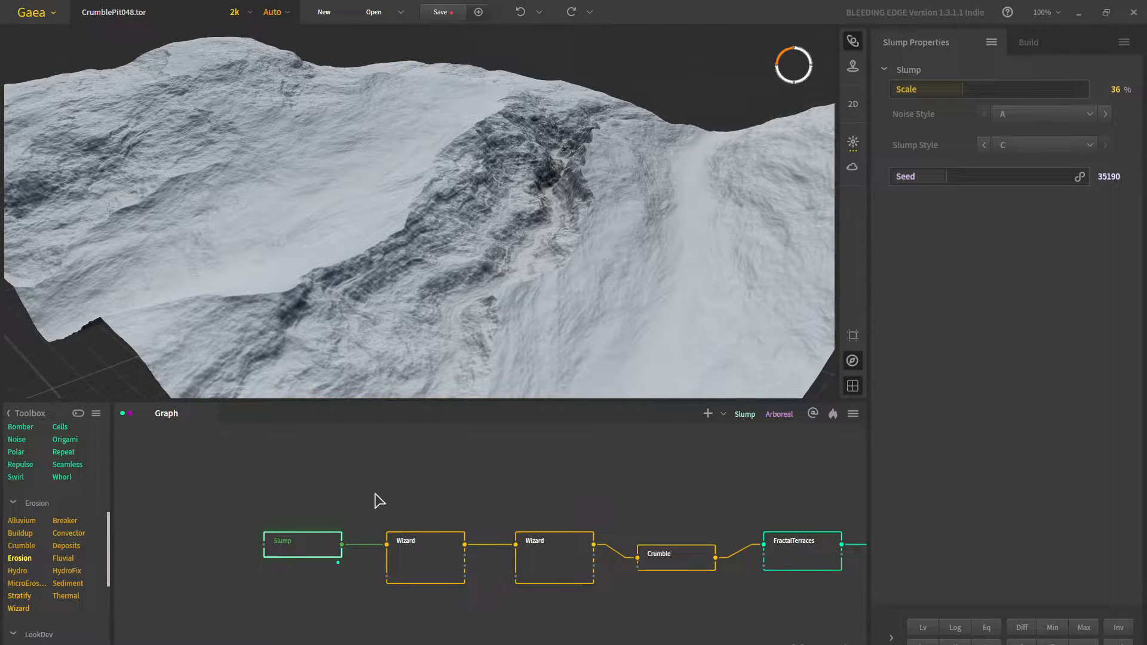
Add a new Slump node to the graph and place it above the start of the existing chain
left_click(303, 470)
key("Tab")
type("slu")
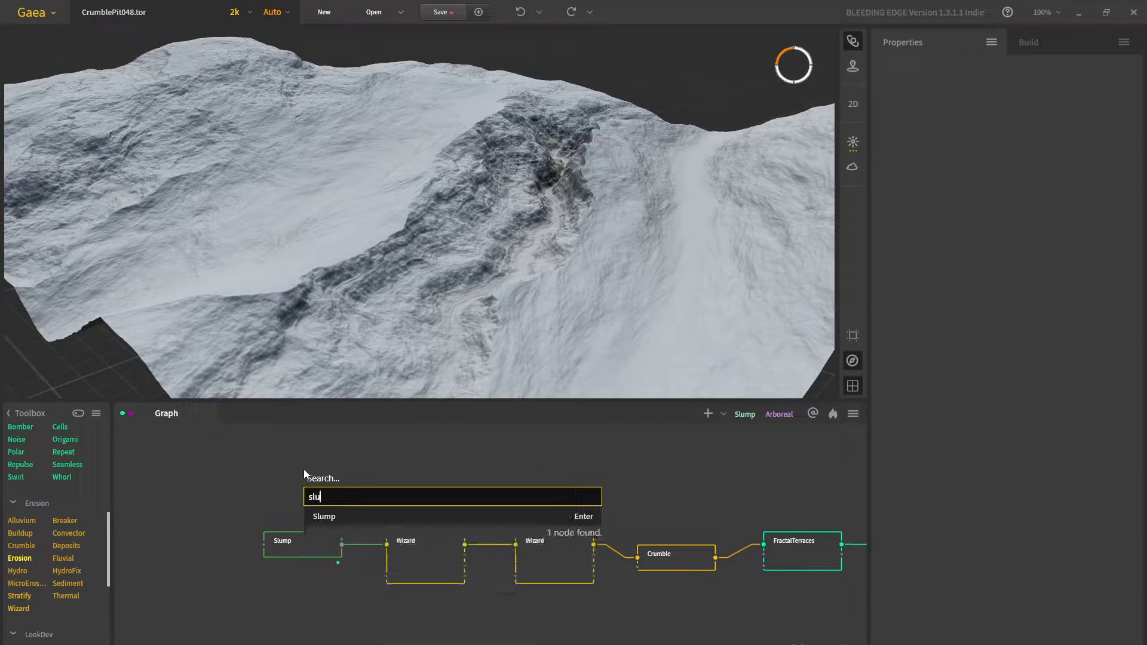
type("mp")
left_click(327, 517)
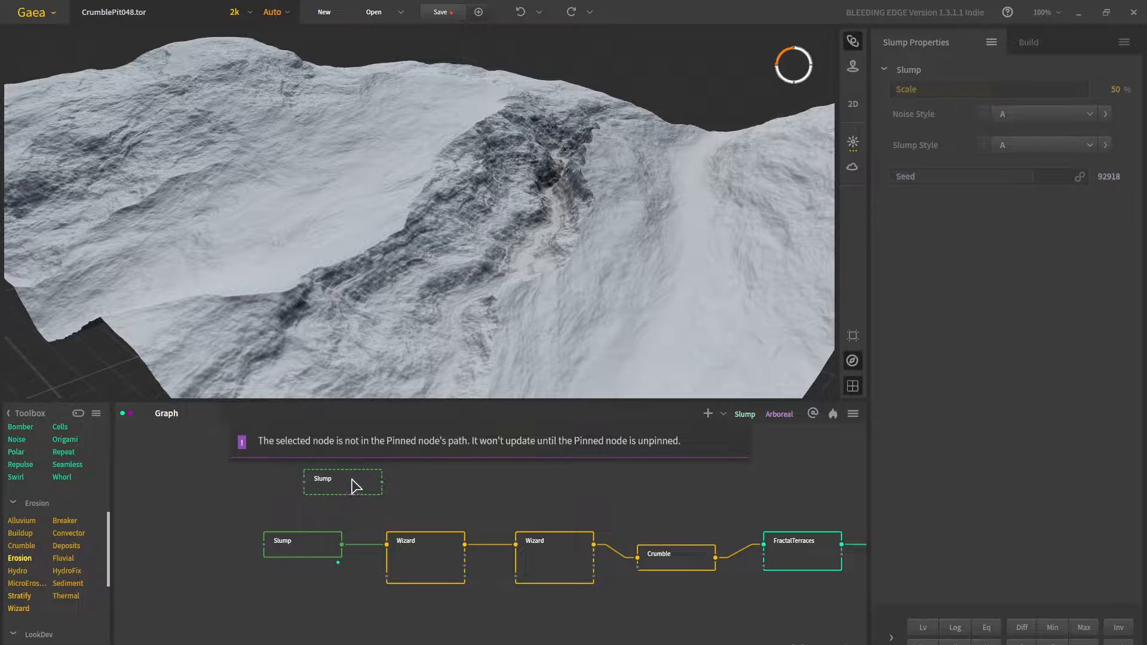
left_click_drag(354, 482, 253, 467)
Select the original Slump node and review its settings and overall terrain shape
left_click(313, 545)
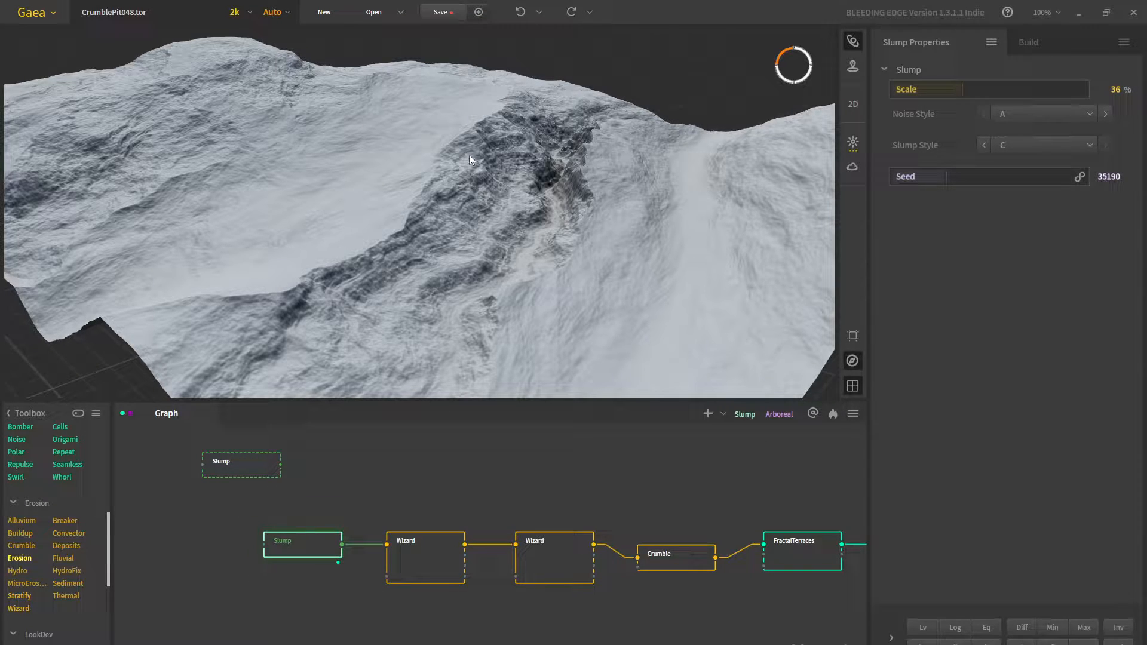
left_click_drag(409, 212, 449, 218)
scroll(727, 264, "down", 4)
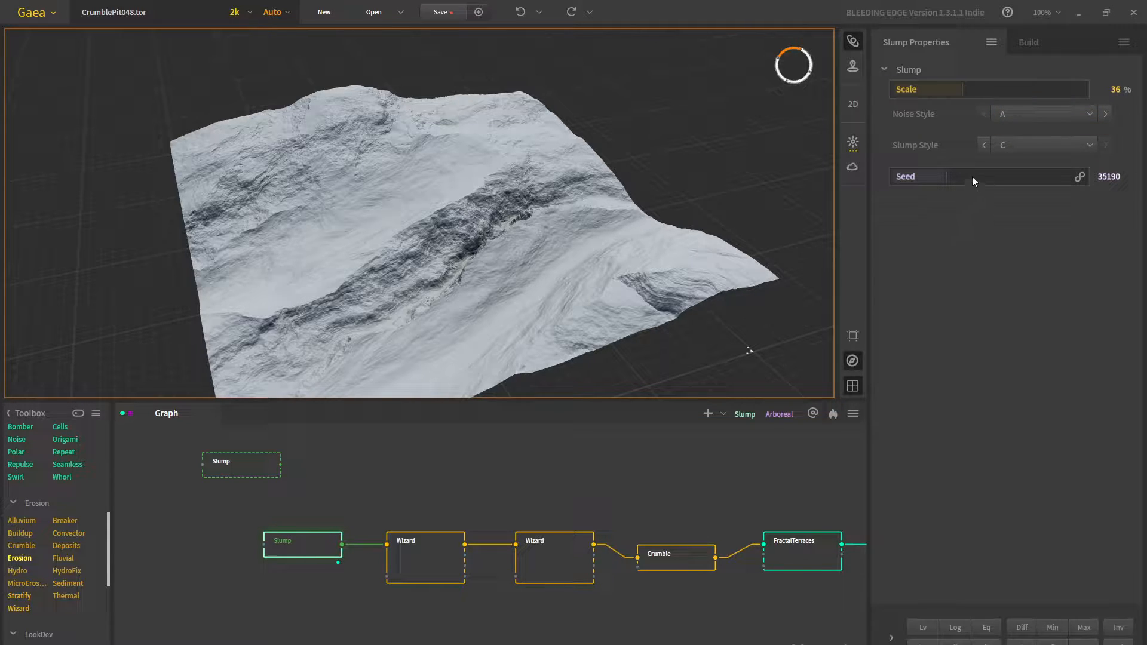
Preview the new, unconnected Slump node and set its Scale to 42%
left_click(358, 483)
left_click(242, 471)
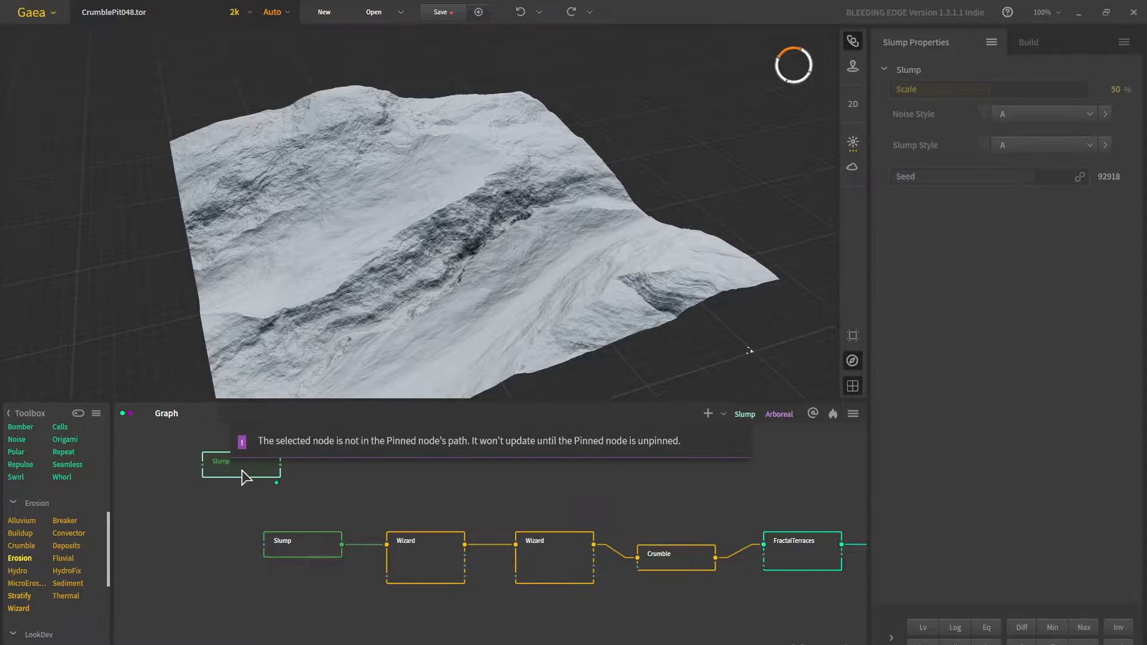
left_click_drag(240, 471, 258, 480)
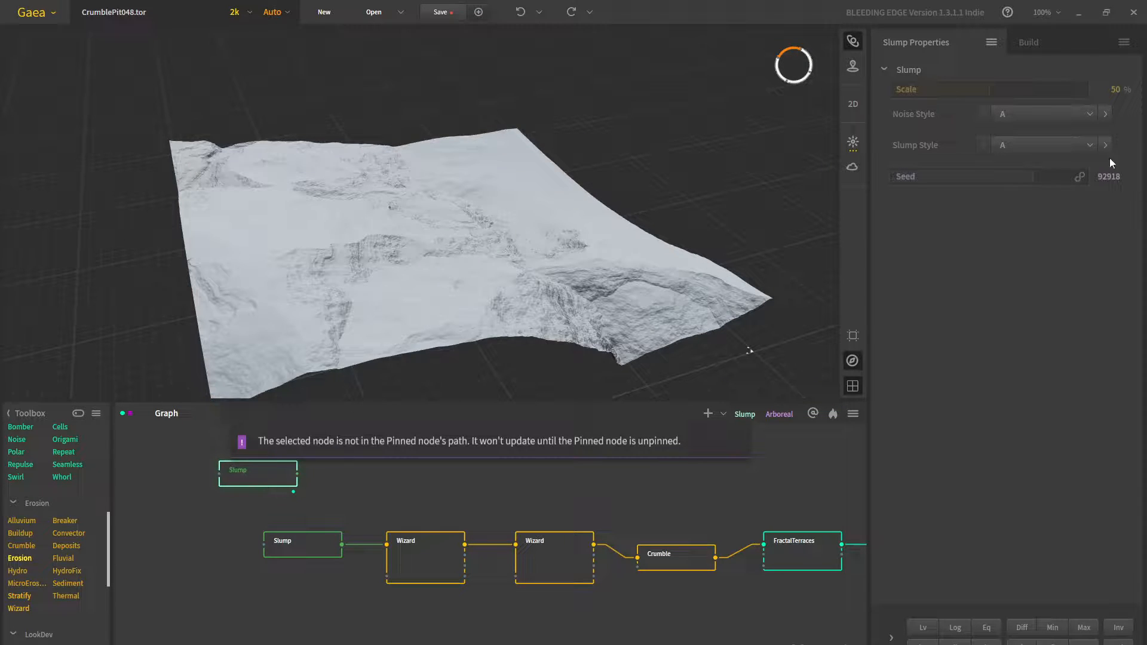
left_click(974, 90)
left_click_drag(431, 204, 454, 198)
Set the new Slump node's Noise Style to B, change its Slump Style, and inspect the resulting terrain
left_click(1053, 117)
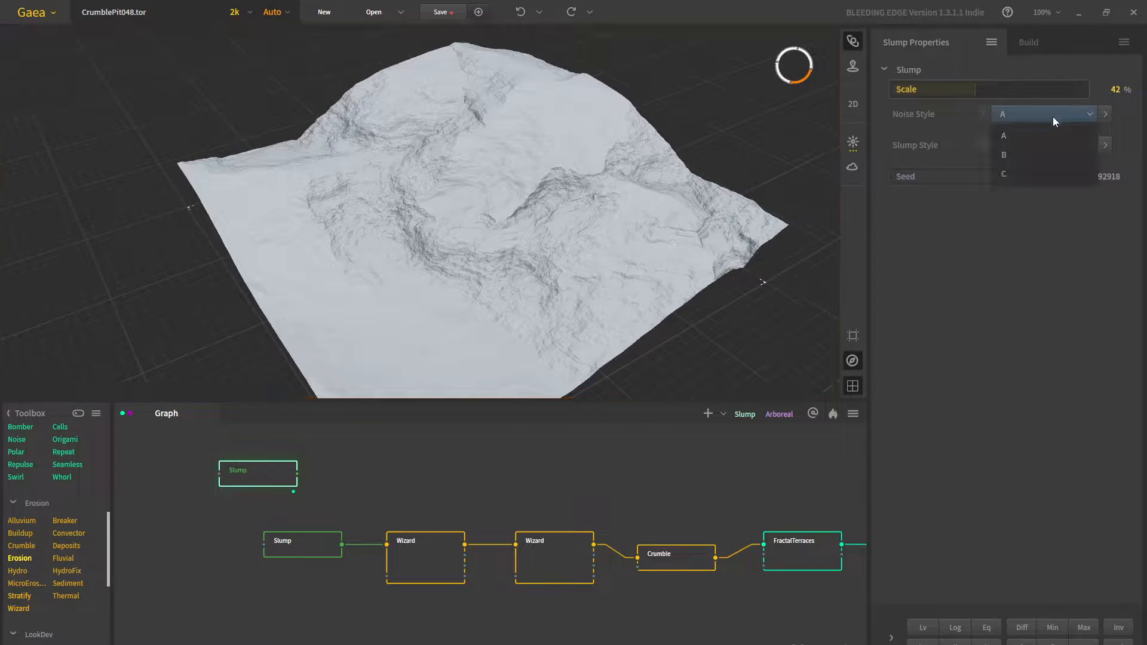
left_click(1043, 155)
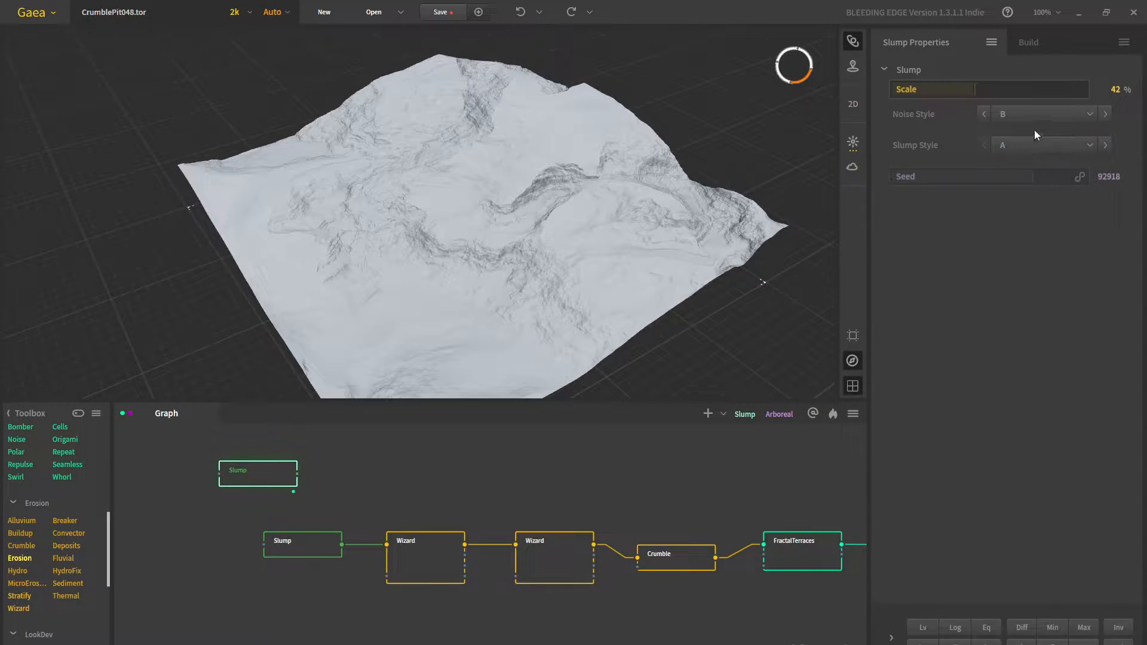
left_click(1029, 145)
left_click(1024, 207)
left_click_drag(594, 214, 501, 313)
Move the new Slump node farther above the chain and preview the original Slump node again
left_click_drag(336, 478, 323, 512)
left_click_drag(238, 496, 262, 450)
left_click(284, 572)
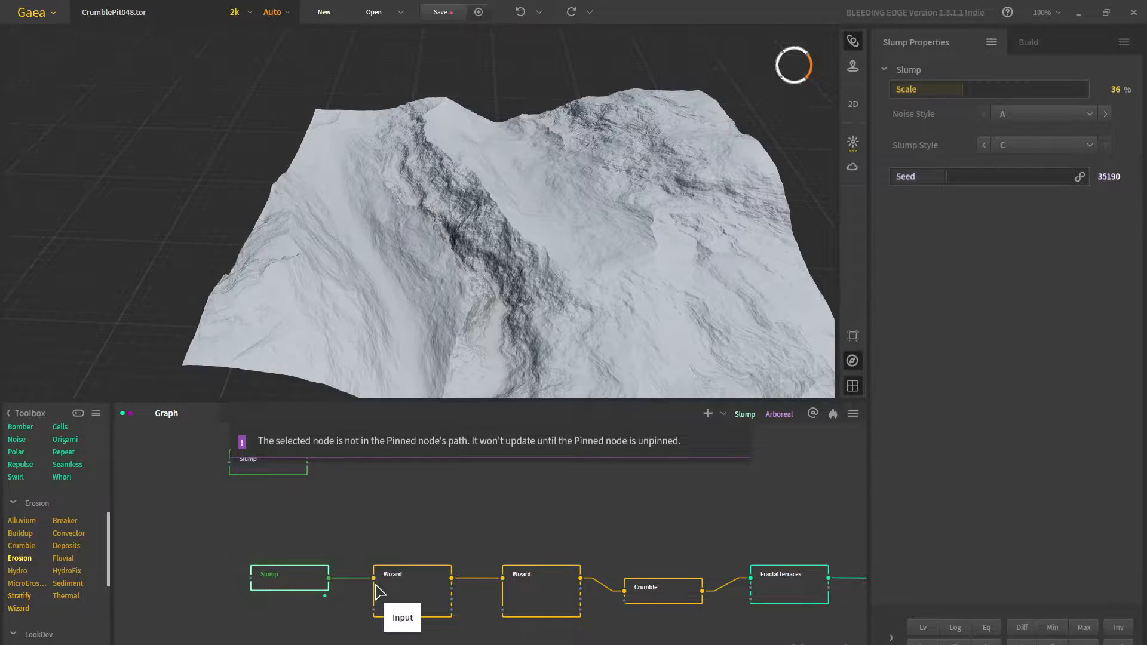
Preview the first Wizard node and review its erosion settings, including the available Phase 1 types
left_click_drag(406, 506, 383, 467)
left_click(384, 555)
left_click_drag(413, 504, 416, 542)
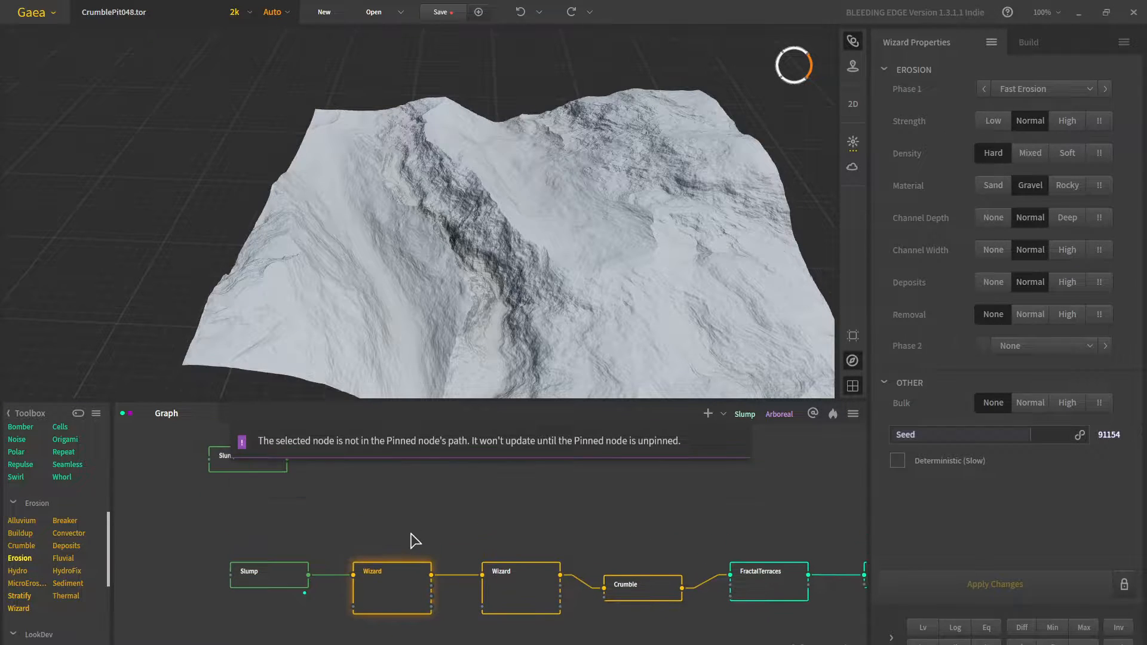
left_click_drag(576, 281, 544, 270)
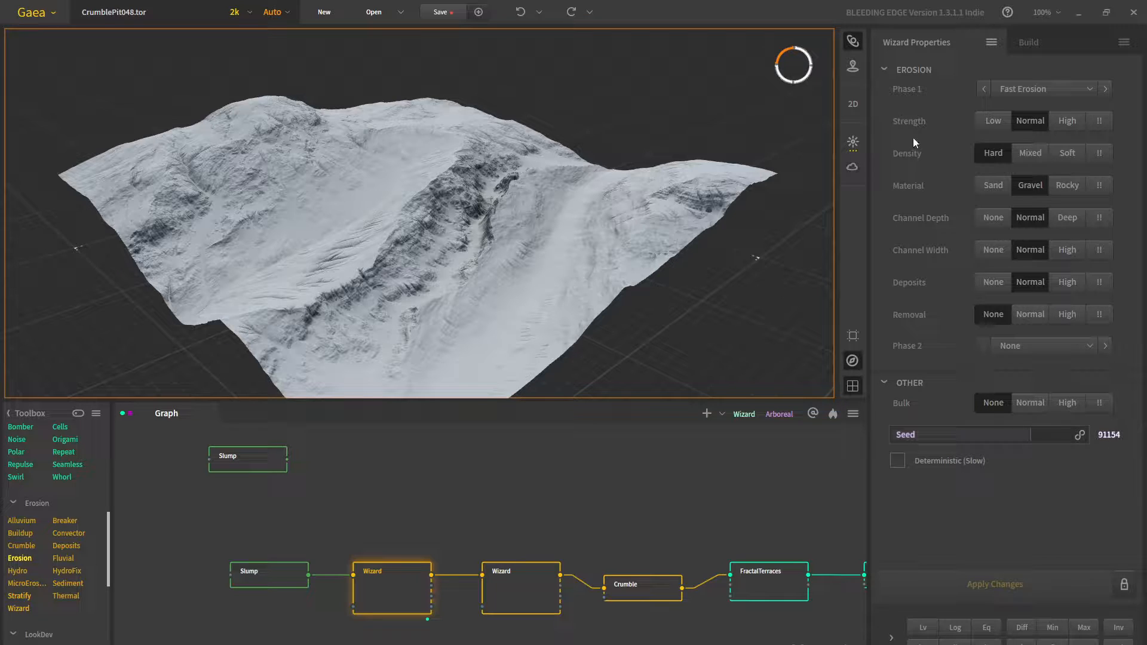
left_click(1088, 91)
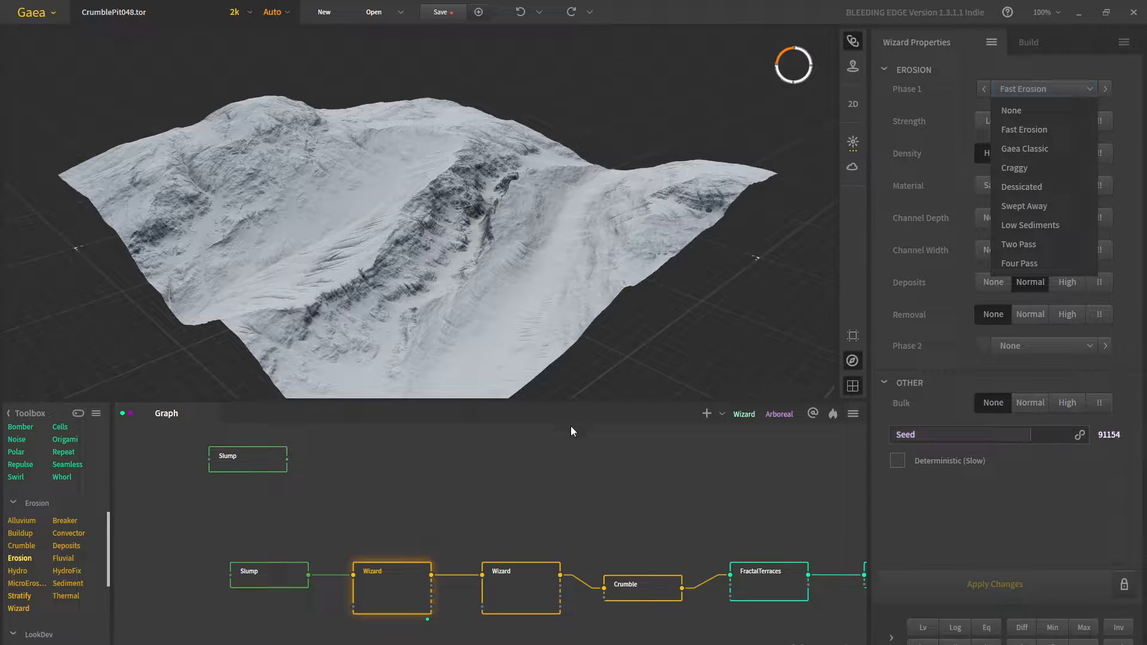
left_click(413, 526)
Add a new Wizard node to the graph and place it above the first Wizard in the chain
left_click(374, 490)
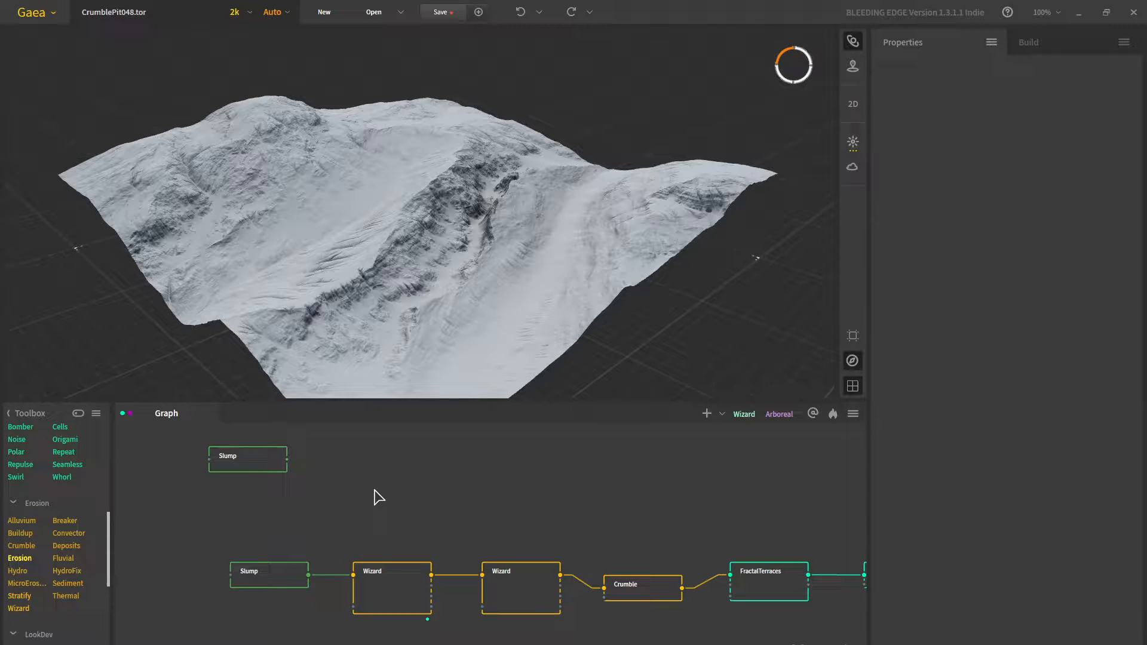
key("Tab")
type("wix")
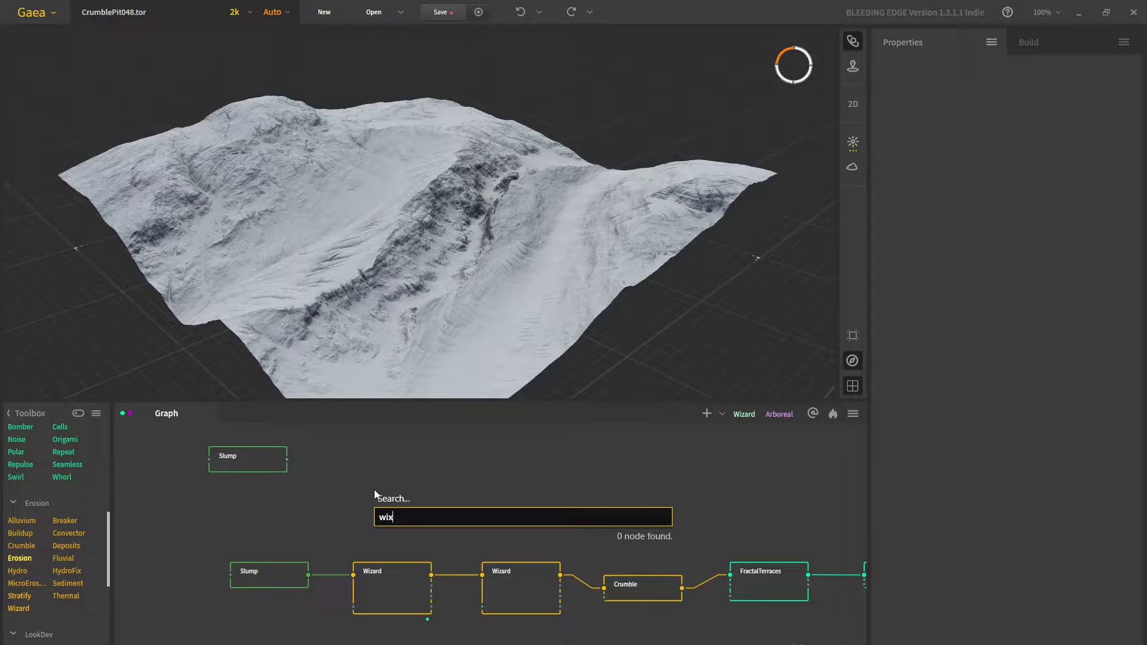
key("BackSpace")
type("z")
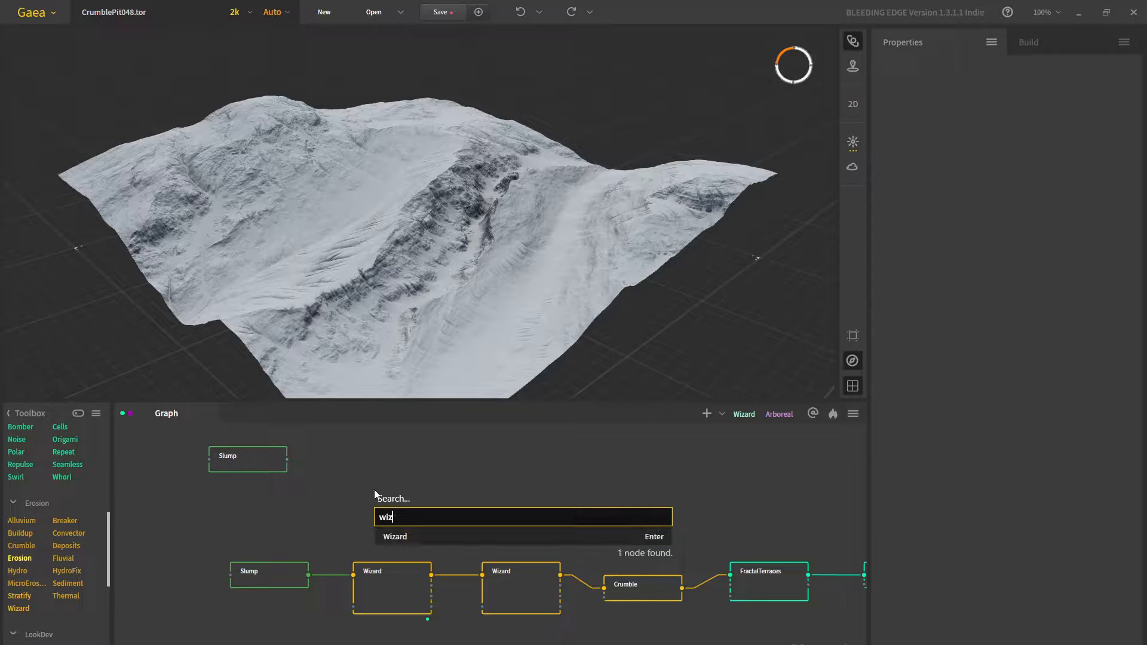
left_click(431, 532)
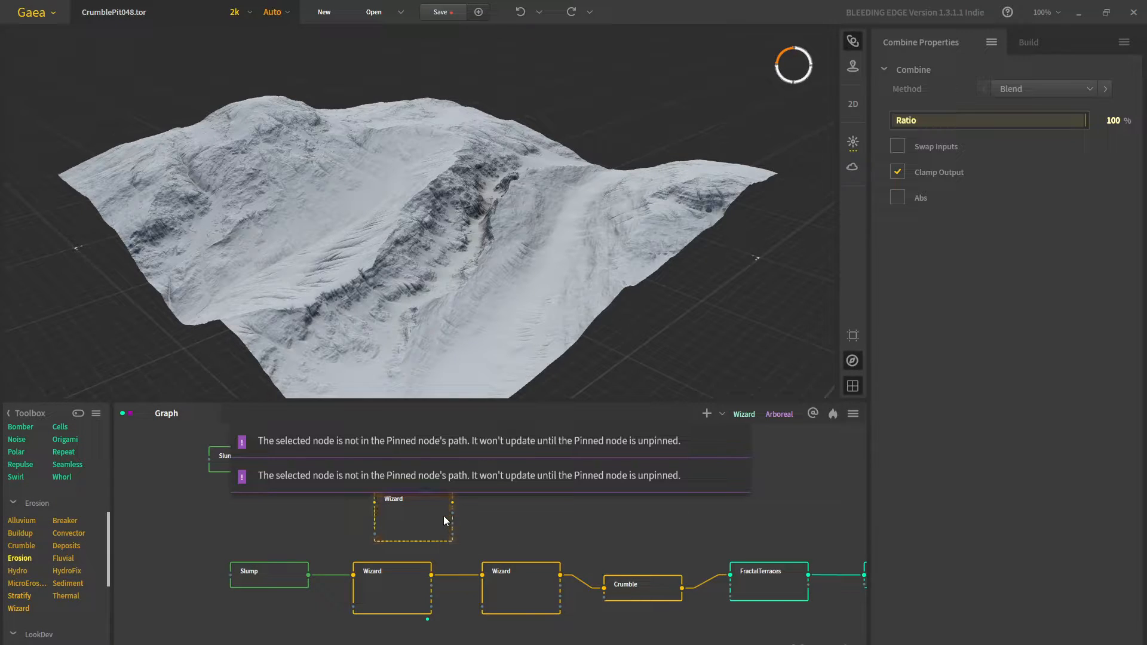
left_click_drag(432, 503, 411, 513)
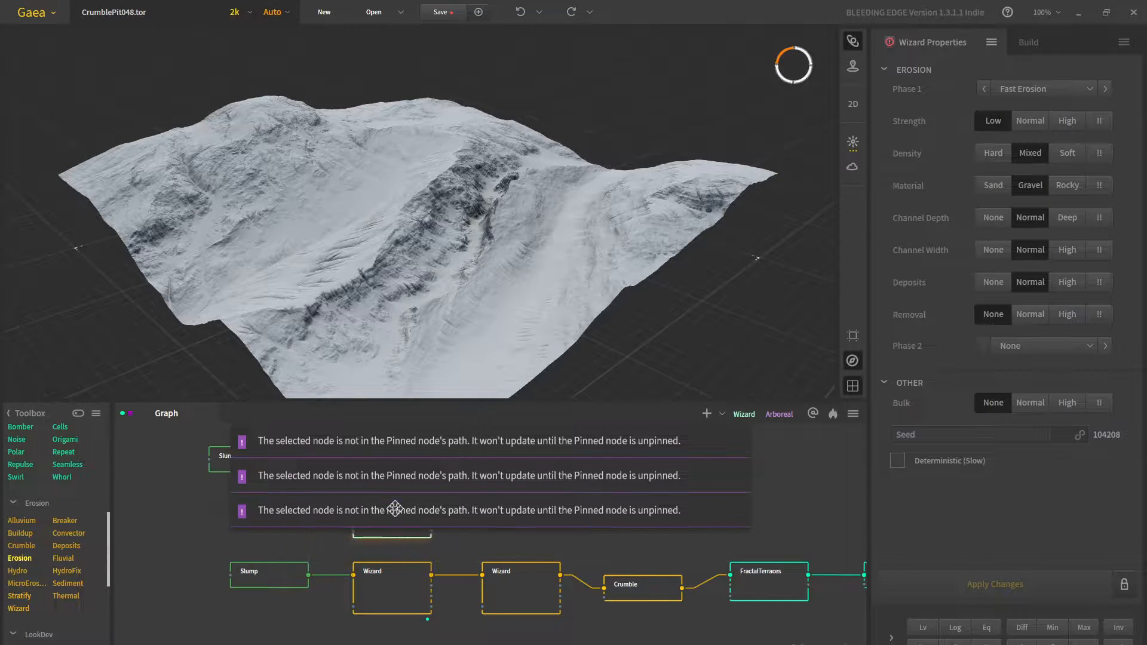
Position the new Wizard node beside the new Slump node and connect the Slump's output to the Wizard's input
middle_click_drag(416, 473, 430, 489)
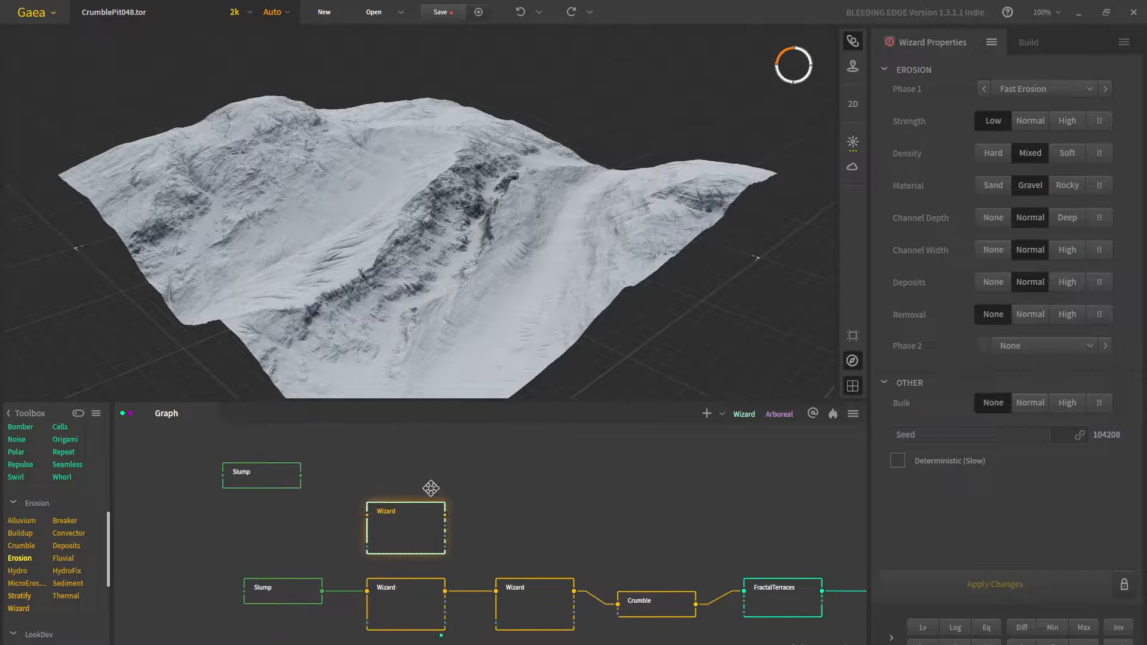
scroll(394, 478, "up", 3)
left_click_drag(455, 568, 436, 495)
middle_click_drag(409, 494, 457, 518)
left_click_drag(281, 498, 396, 498)
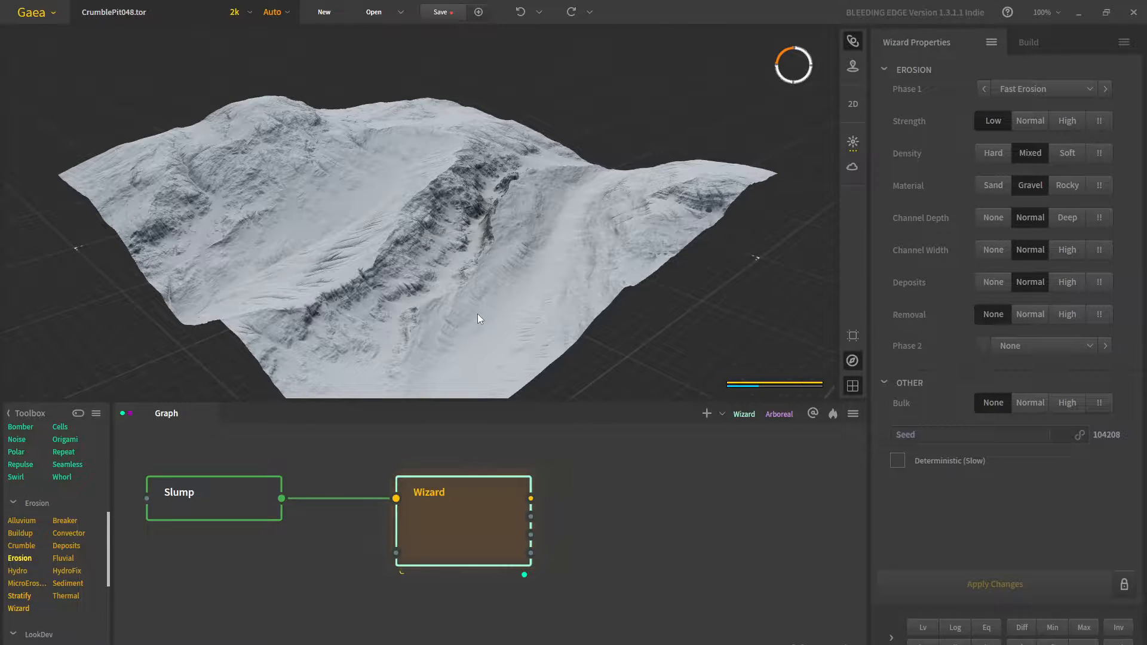
Shift the sun direction in the light settings to bring out the relief of the eroded terrain
left_click_drag(478, 314, 828, 96)
left_click(852, 141)
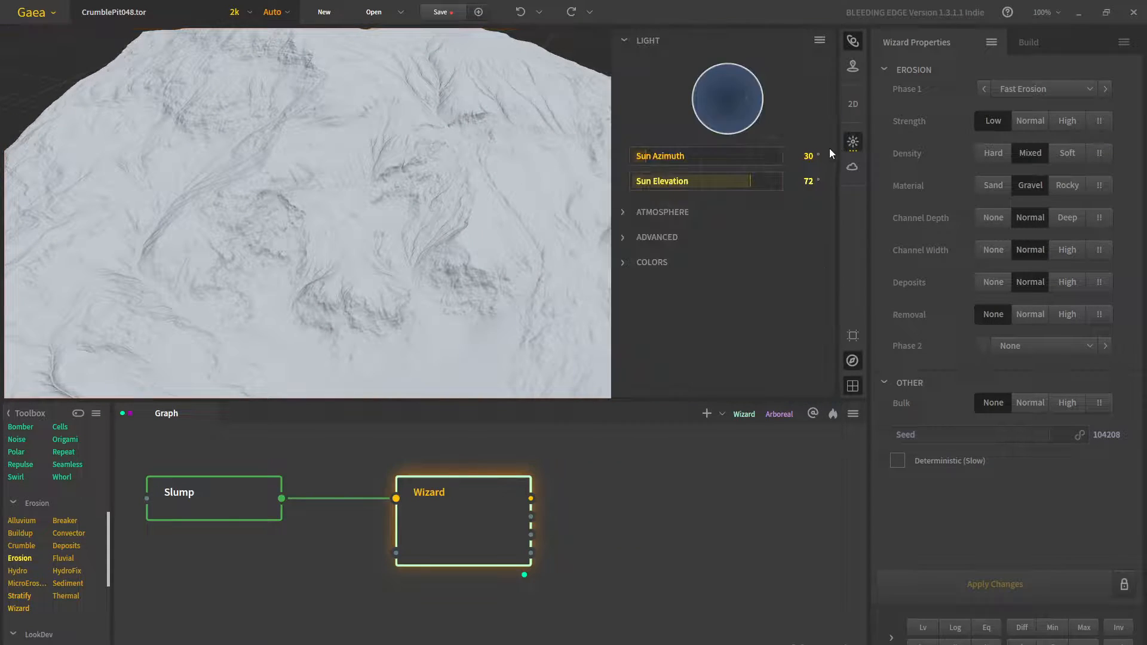
left_click_drag(730, 94, 751, 92)
left_click_drag(458, 180, 339, 172)
Check the new Slump node's settings, return to the new Wizard, and examine the eroded terrain from several angles
left_click(233, 502)
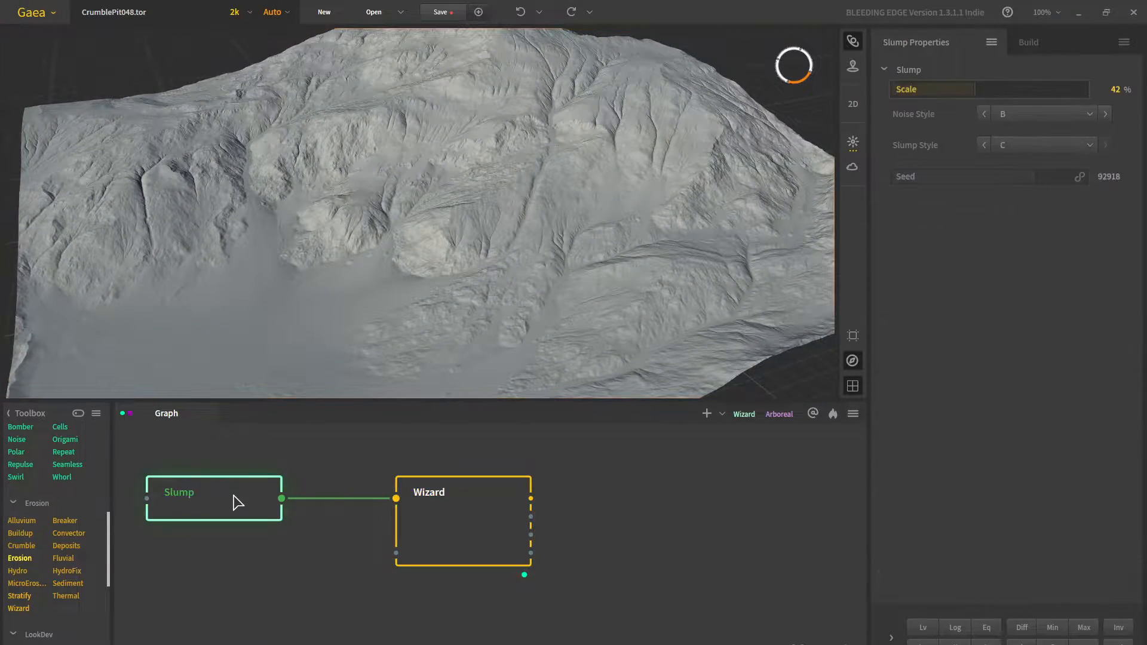
left_click(460, 519)
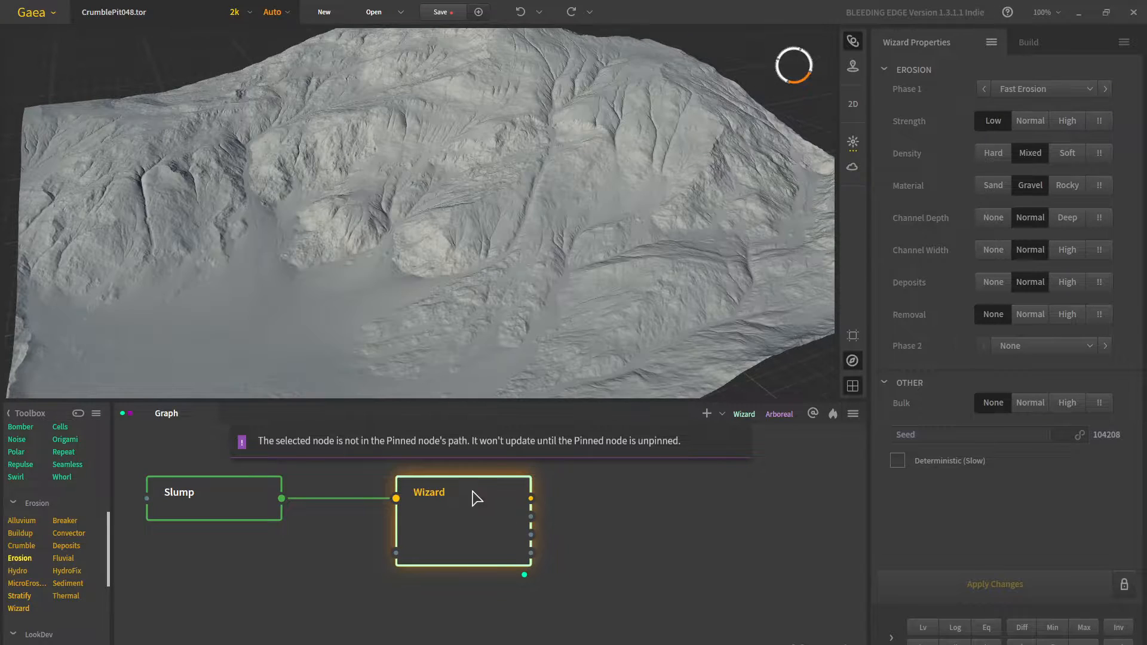
left_click_drag(618, 335, 610, 221)
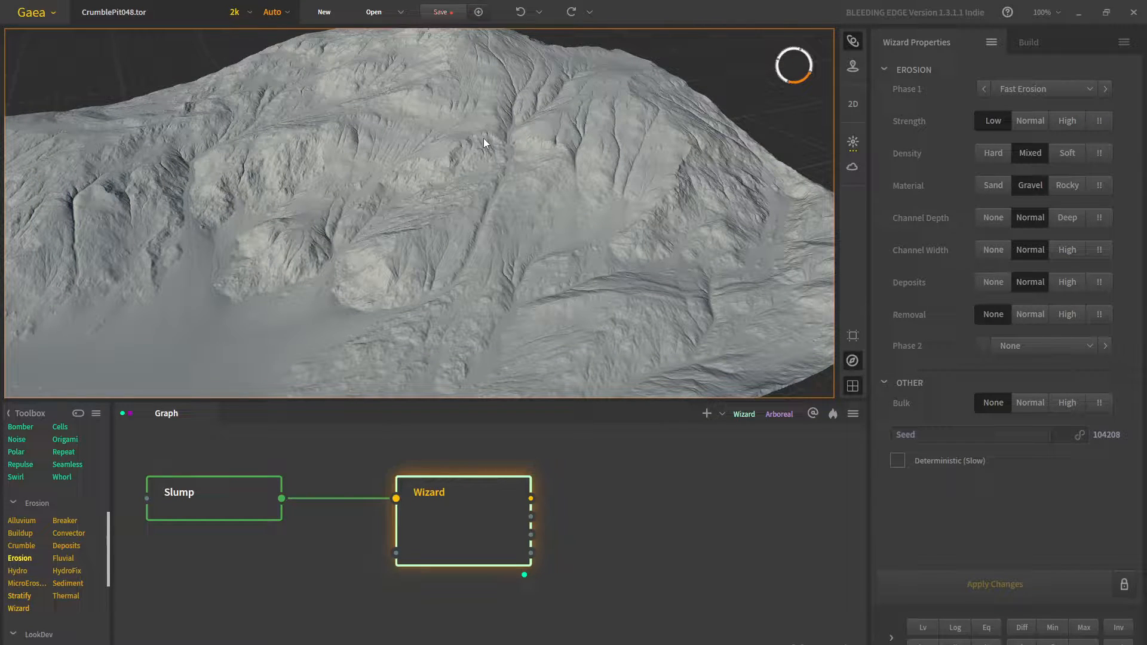
scroll(483, 138, "down", 3)
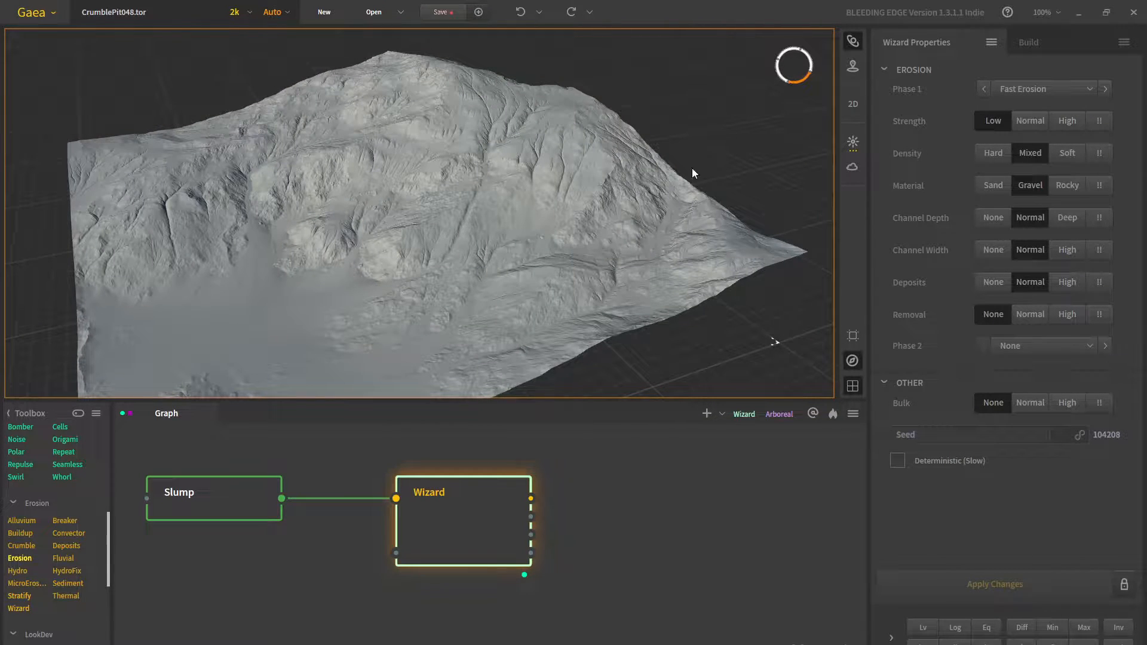
Turn on automatic applying of changes and try the new Wizard's Density at Hard and Mixed, ending on Soft
left_click(989, 155)
left_click(1125, 585)
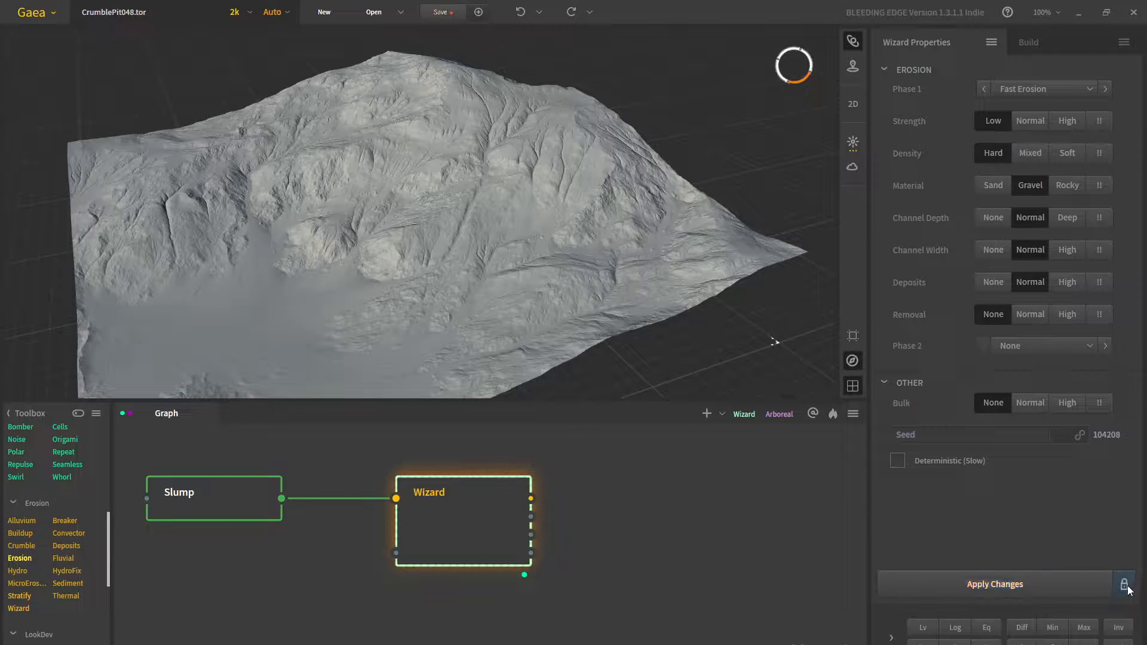
left_click(1035, 156)
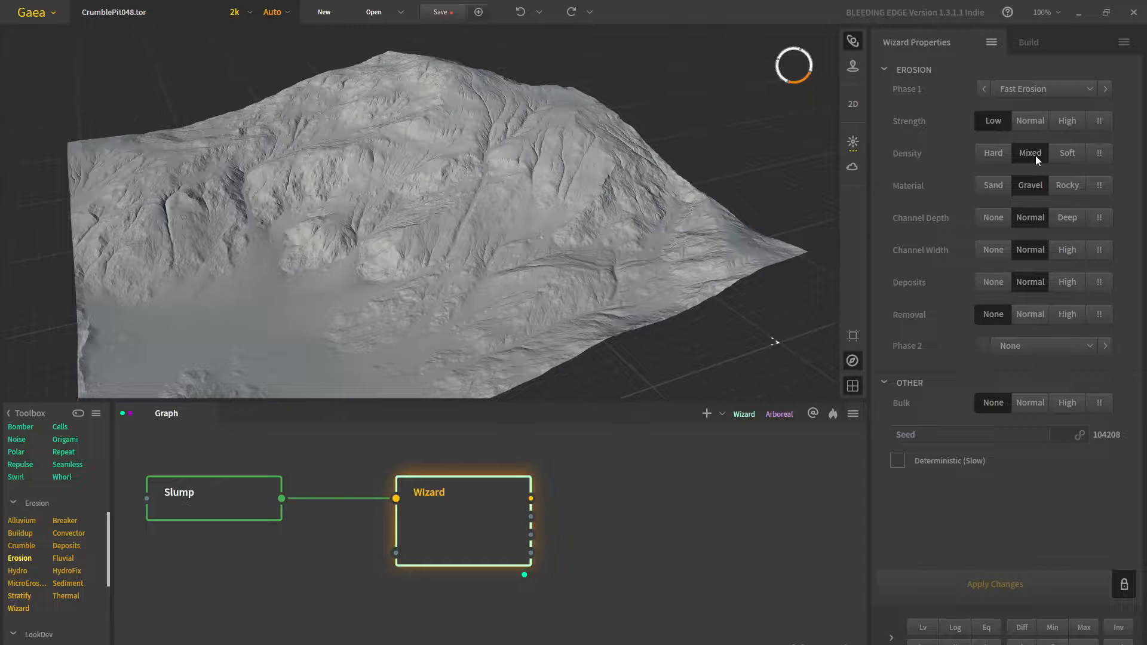
left_click(1067, 157)
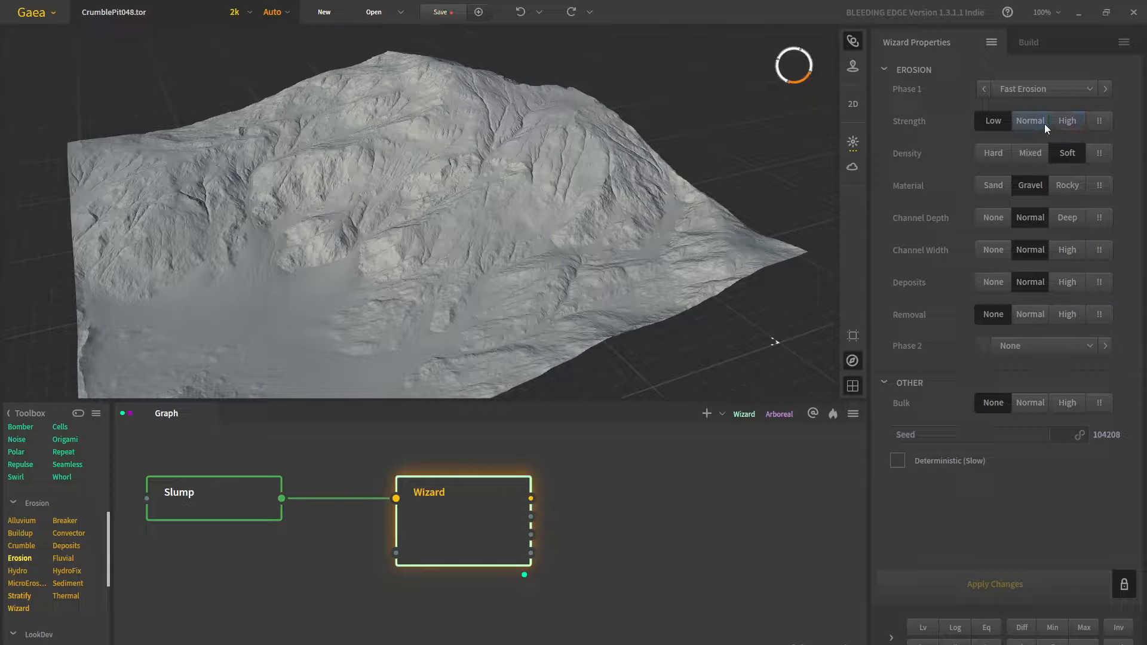
Set the new Wizard's Strength to High and inspect the erosion on the terrain up close
left_click(1069, 121)
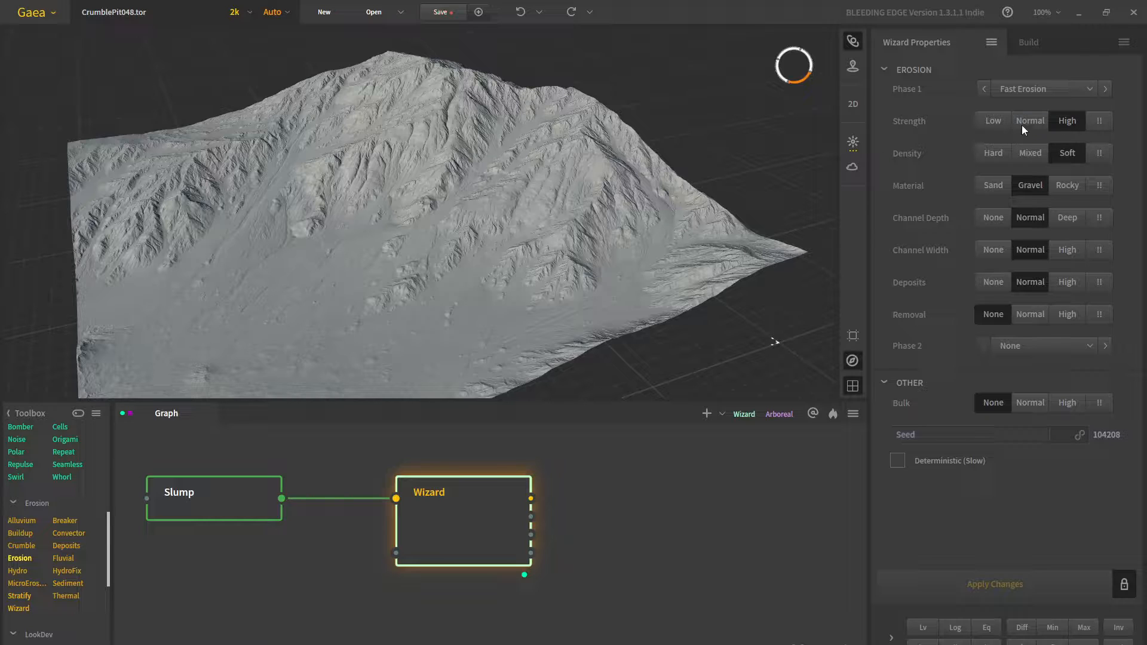
scroll(439, 223, "up", 3)
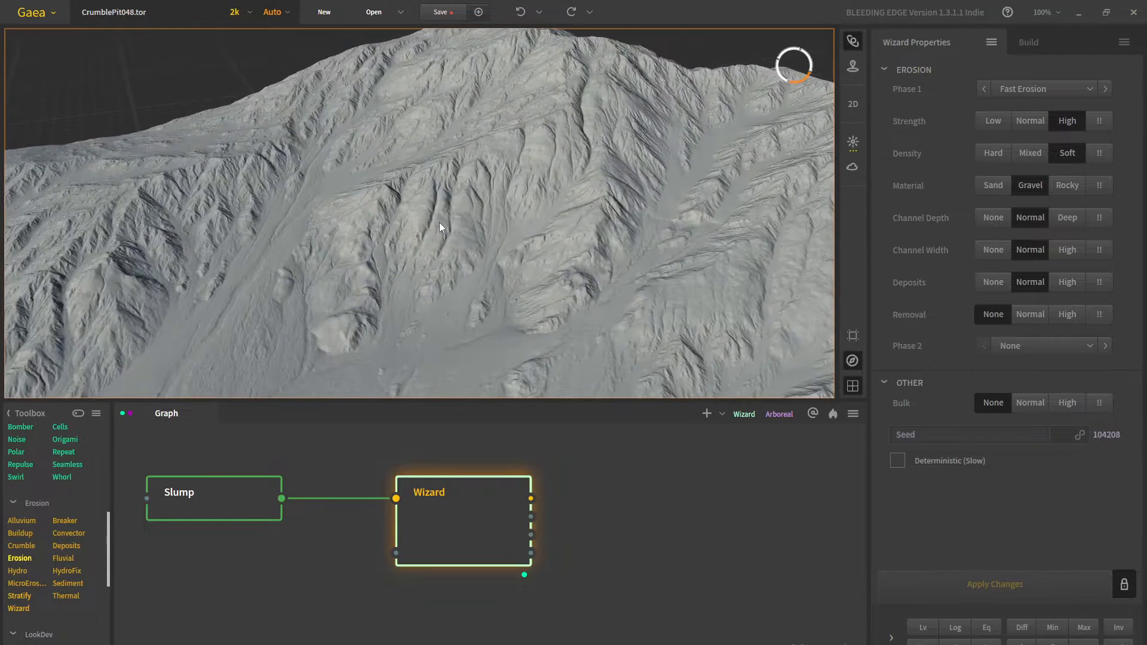
scroll(471, 220, "down", 2)
left_click_drag(470, 220, 500, 217)
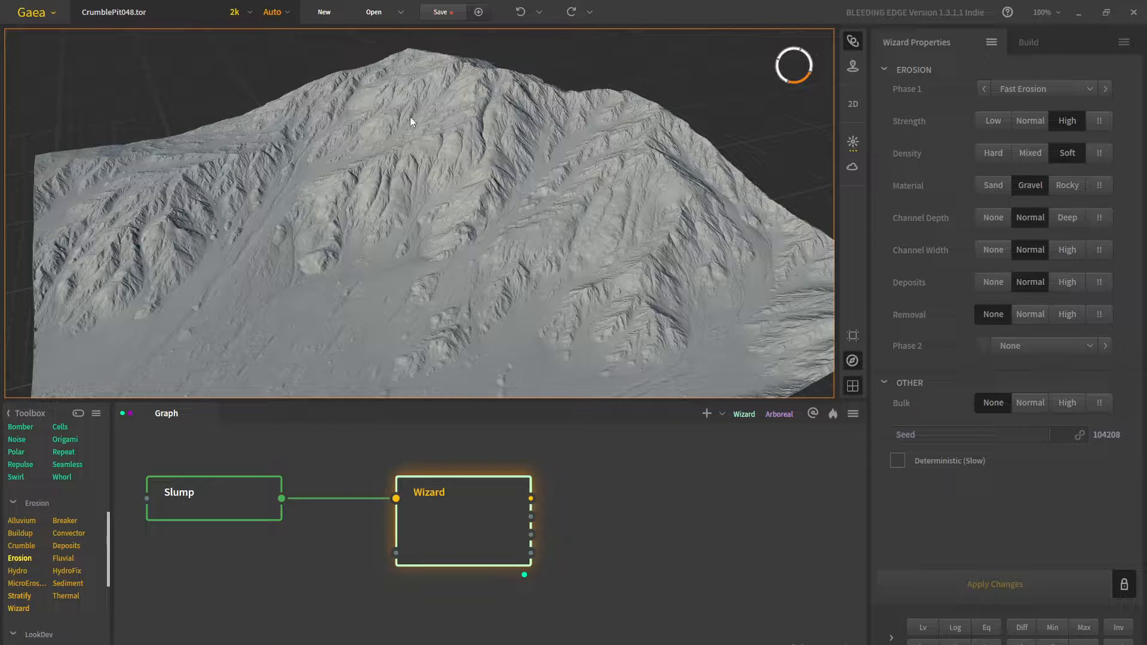
Try Low Sediments as the new Wizard's Phase 1 erosion type, and return it to Fast Erosion
left_click(1058, 91)
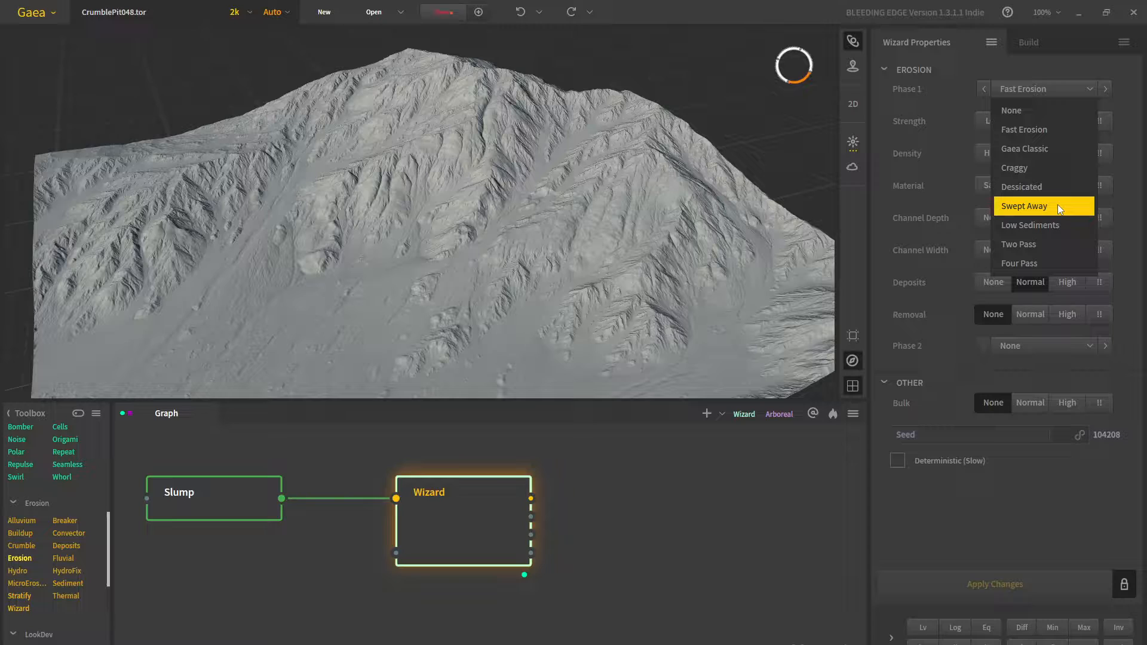
left_click(1046, 226)
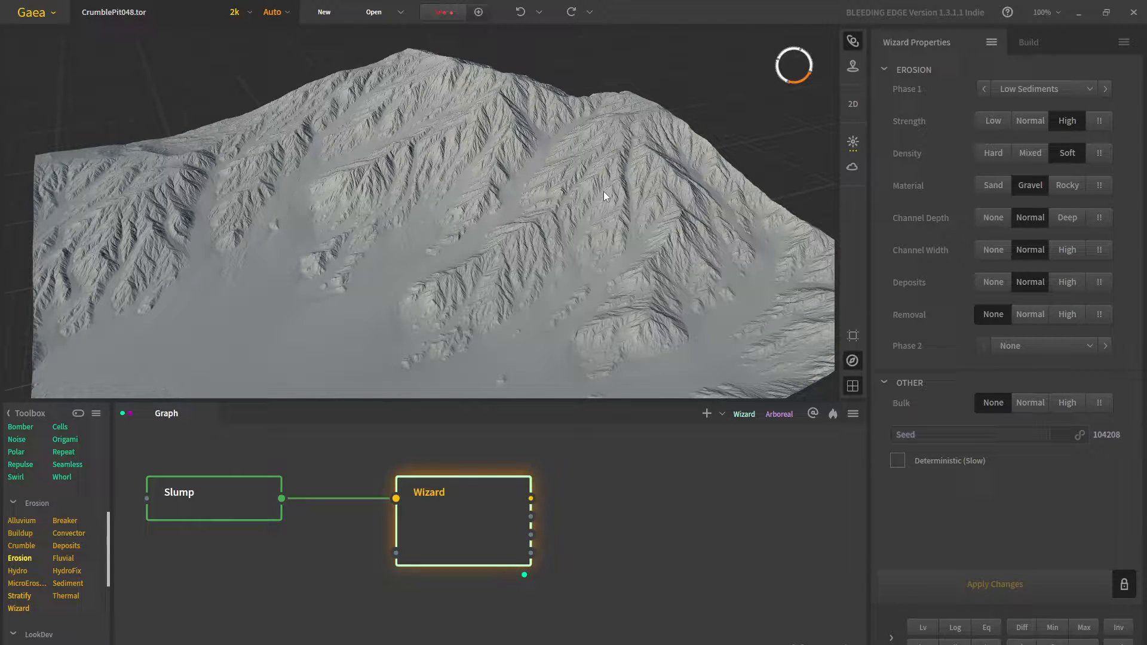
left_click(1050, 89)
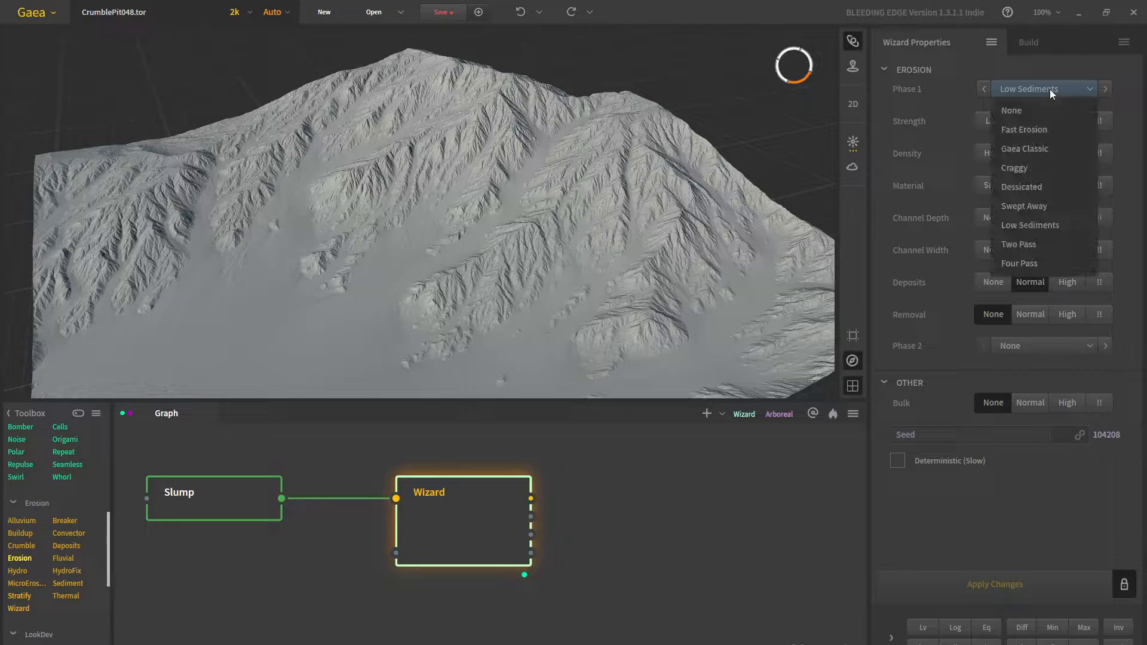
left_click(1048, 124)
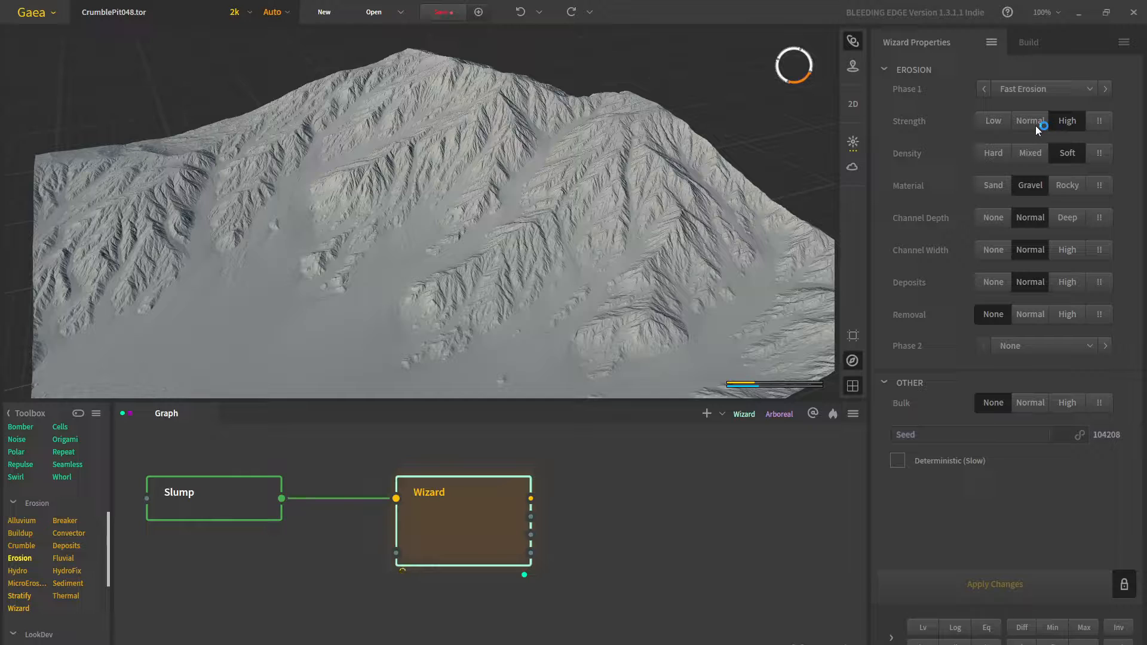
Add another Wizard node to the graph, beside the Wizard of the example chain
middle_click_drag(643, 530, 554, 504)
scroll(556, 501, "down", 4)
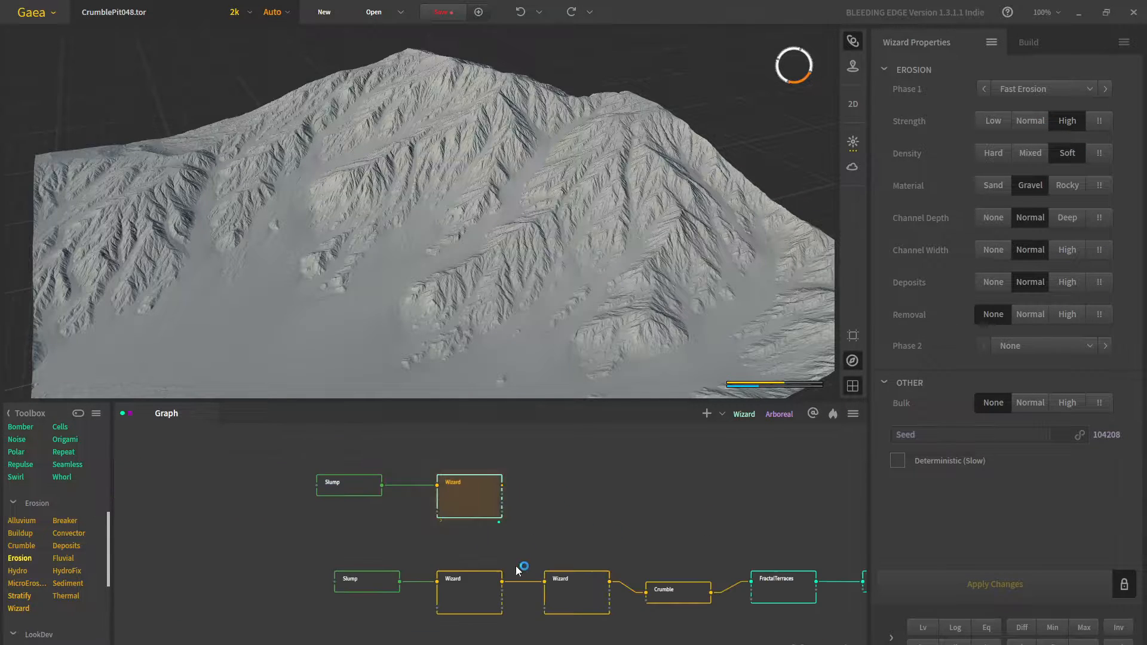
scroll(517, 569, "up", 4)
middle_click_drag(583, 430, 509, 518)
left_click(537, 522)
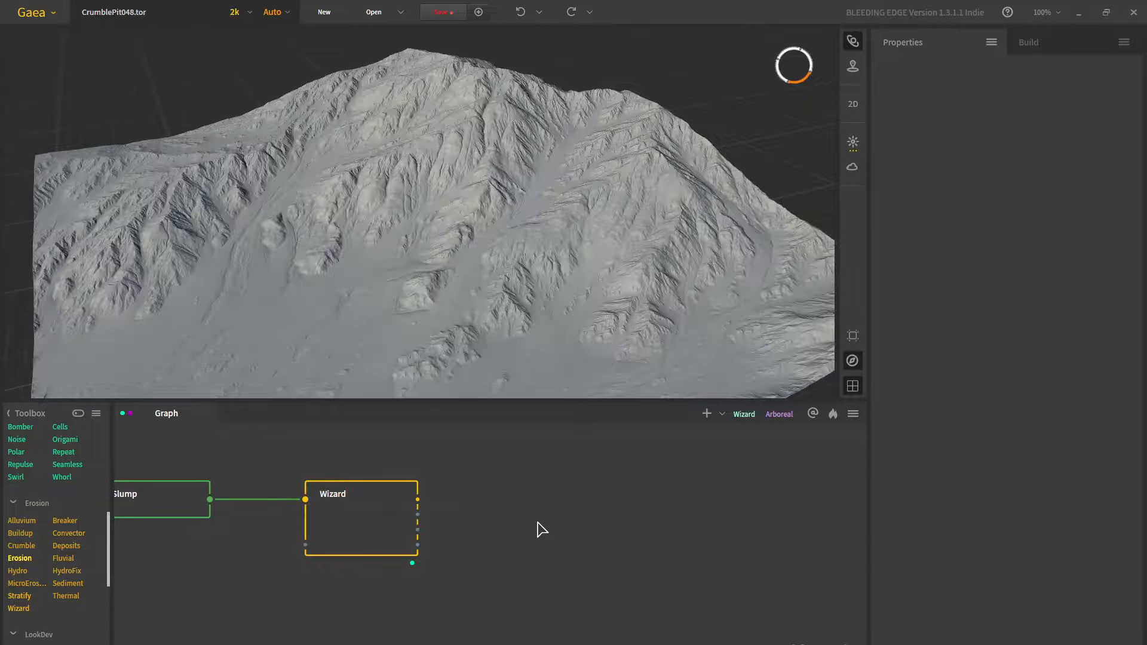
scroll(526, 496, "down", 3)
scroll(531, 502, "up", 4)
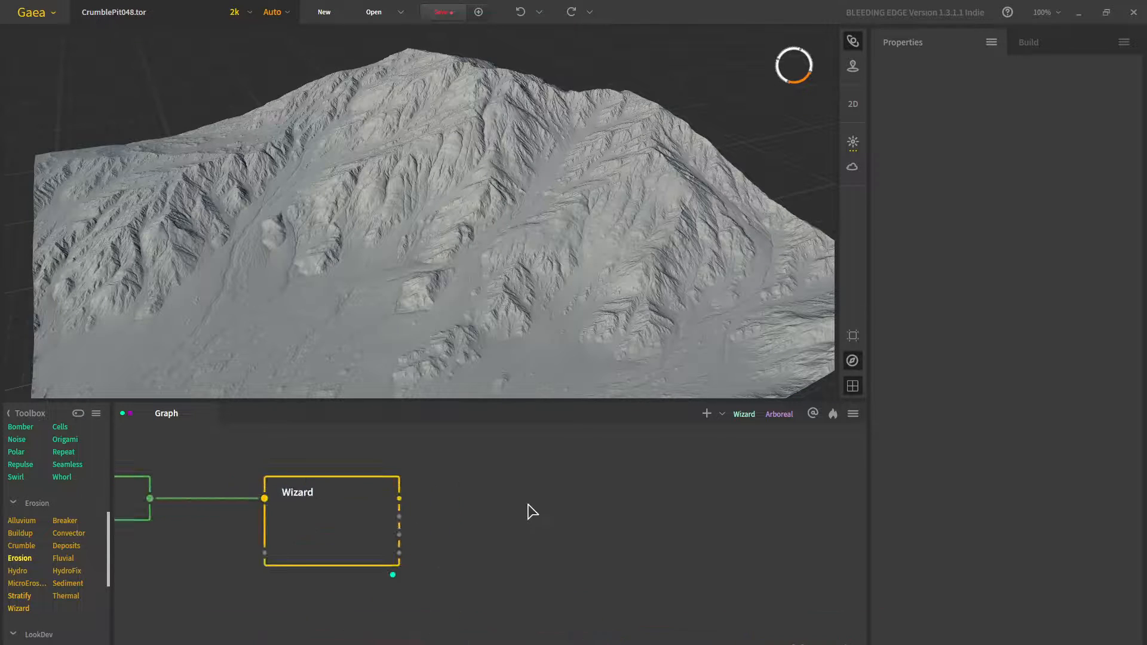
key("Tab")
type("wiza")
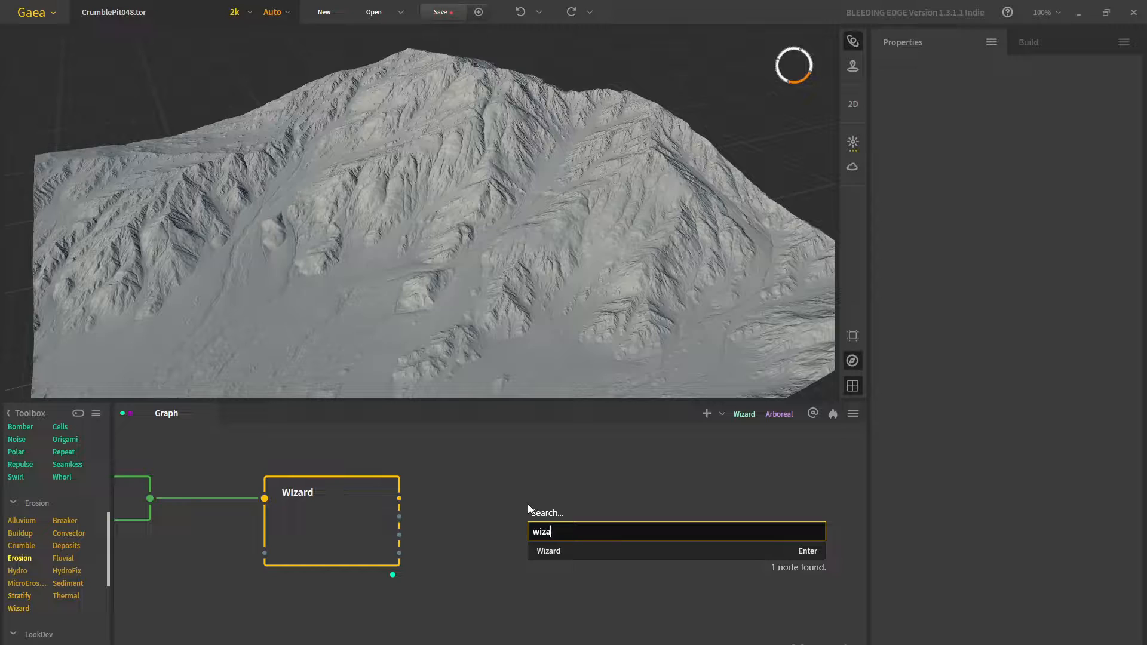
left_click(558, 550)
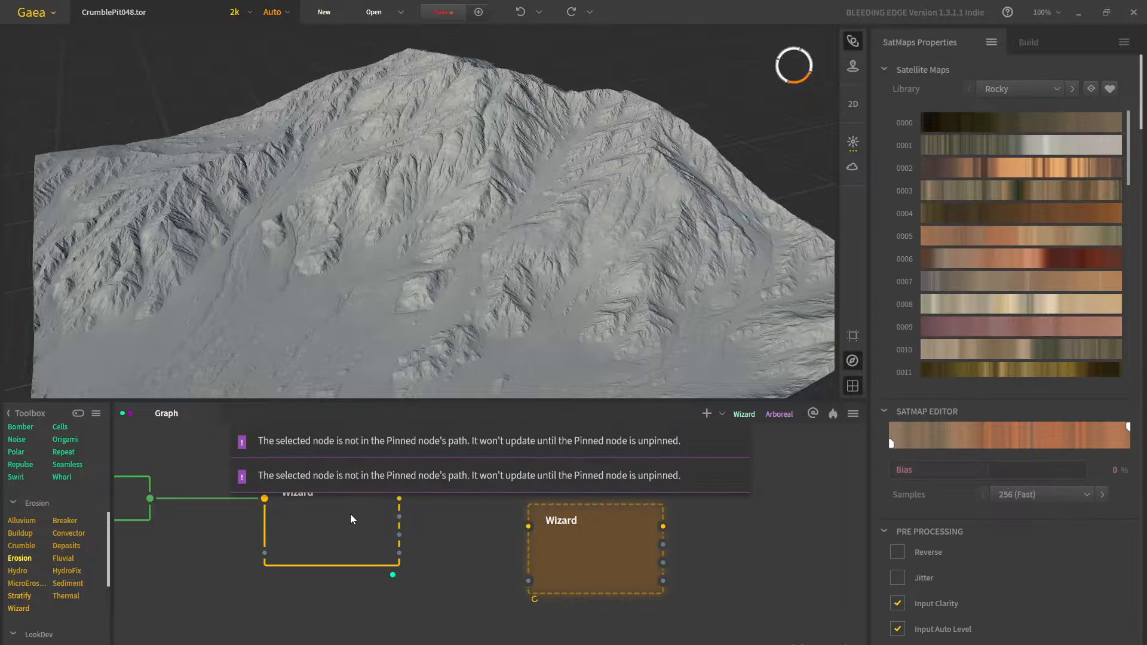
Connect the example chain's first Wizard to the added Wizard and inspect the resulting terrain
left_click_drag(399, 506, 514, 553)
left_click(550, 553)
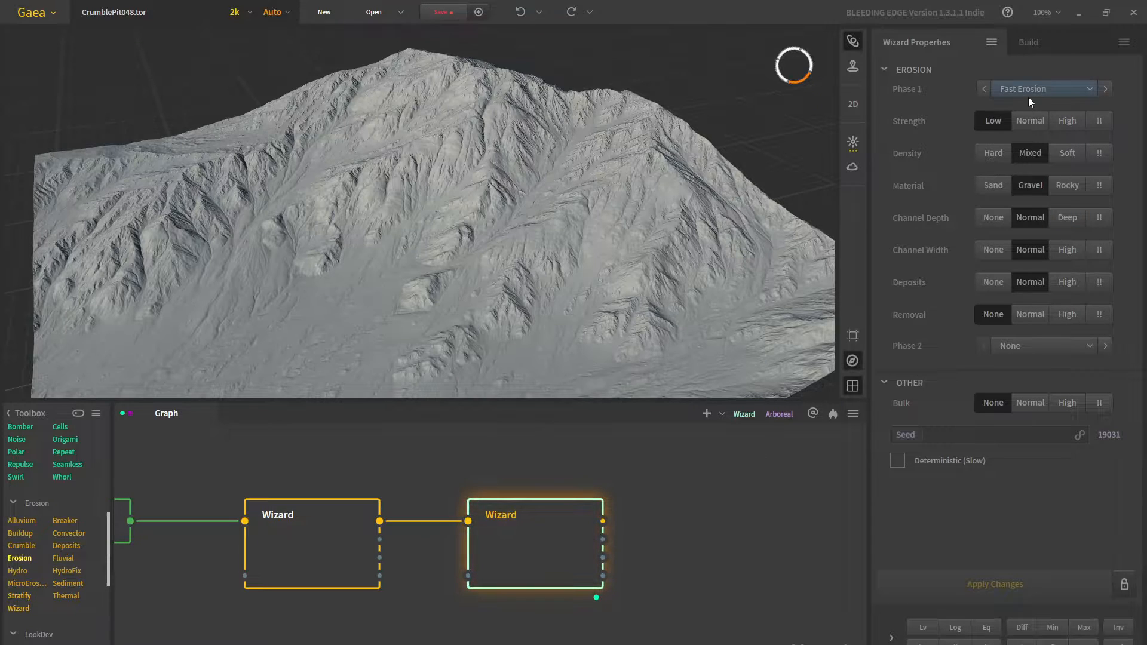
scroll(572, 240, "down", 5)
left_click_drag(407, 523, 436, 496)
scroll(468, 264, "up", 4)
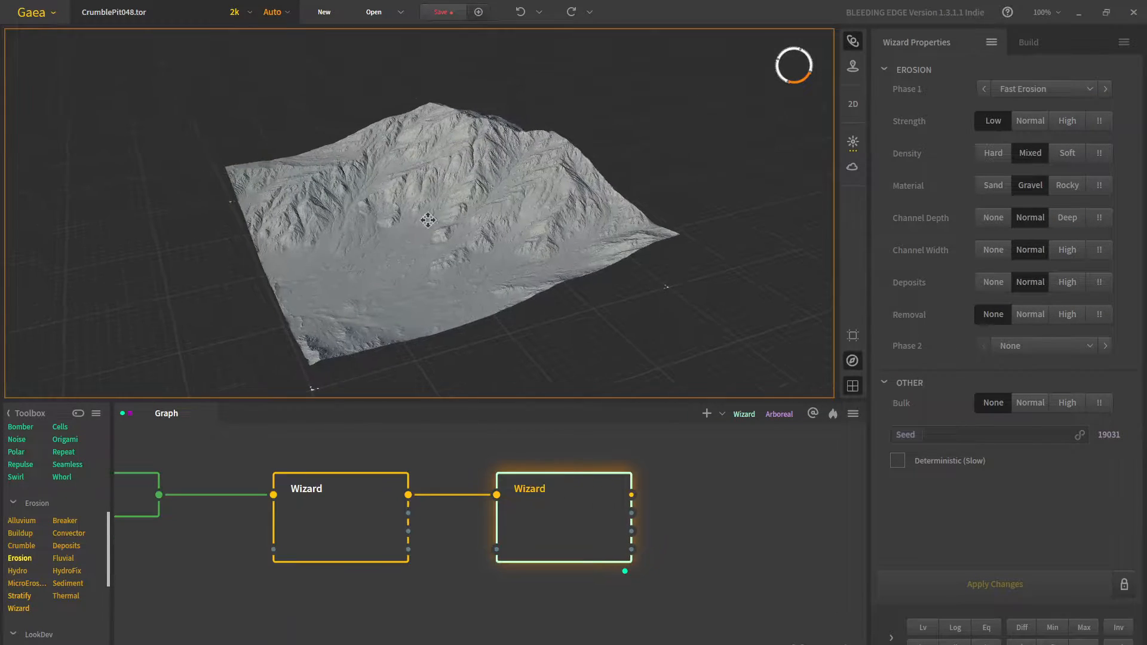
scroll(468, 264, "up", 6)
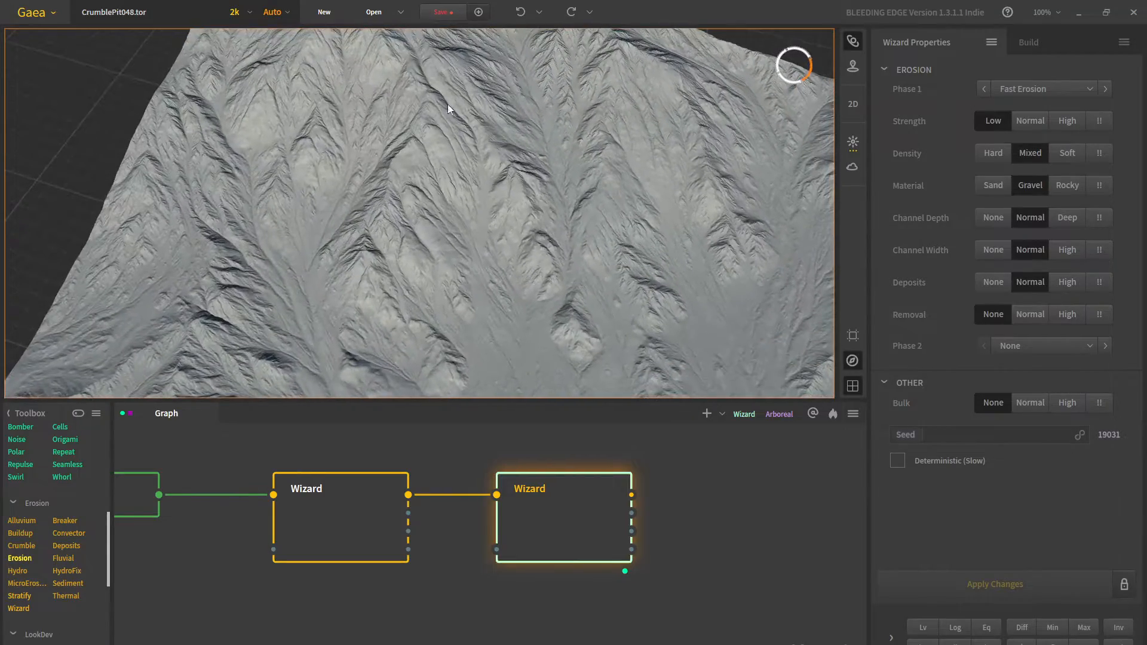
left_click_drag(481, 300, 460, 358)
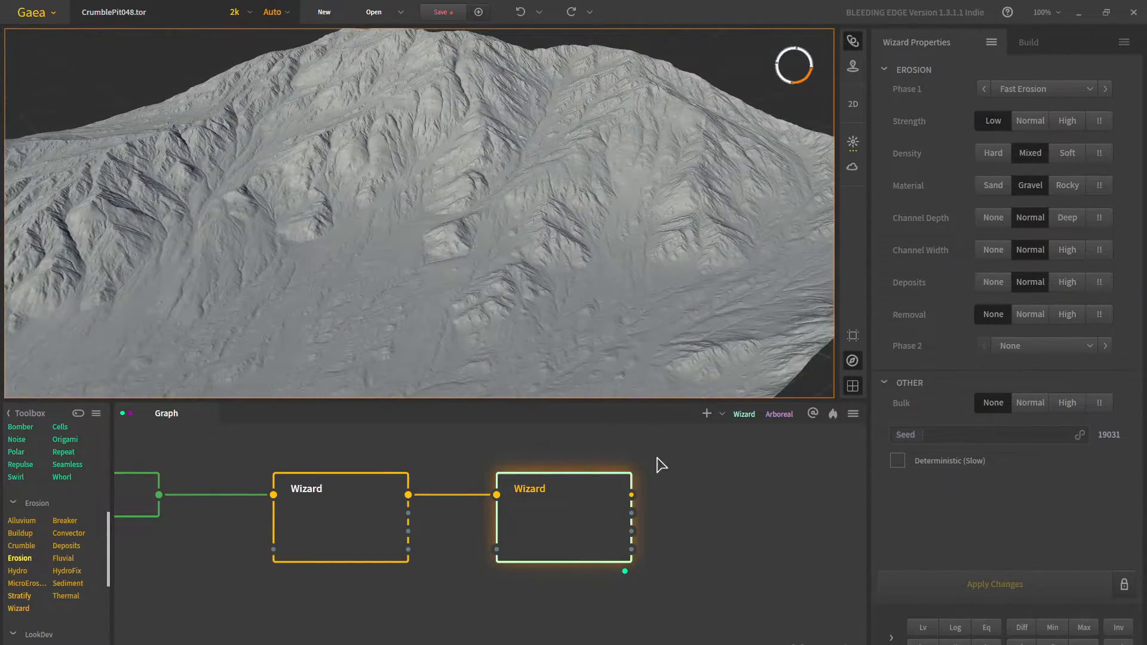
left_click_drag(548, 203, 533, 186)
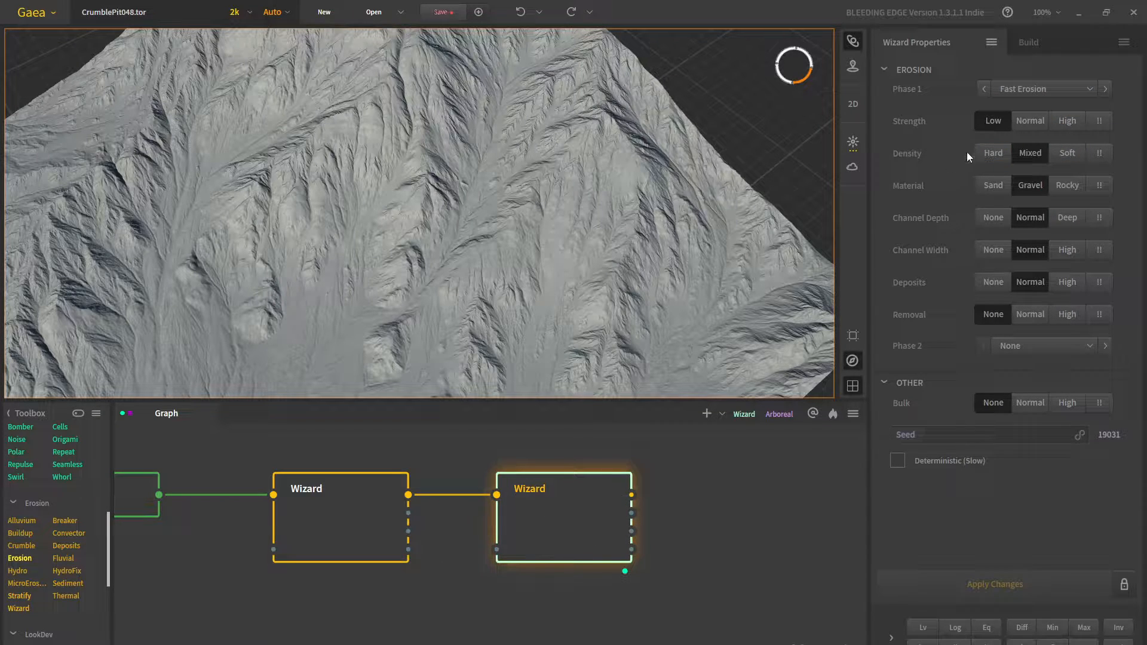
Set the second example Wizard's Phase 1 to Craggy, turn on automatic applying, and inspect the terrain
left_click(1055, 91)
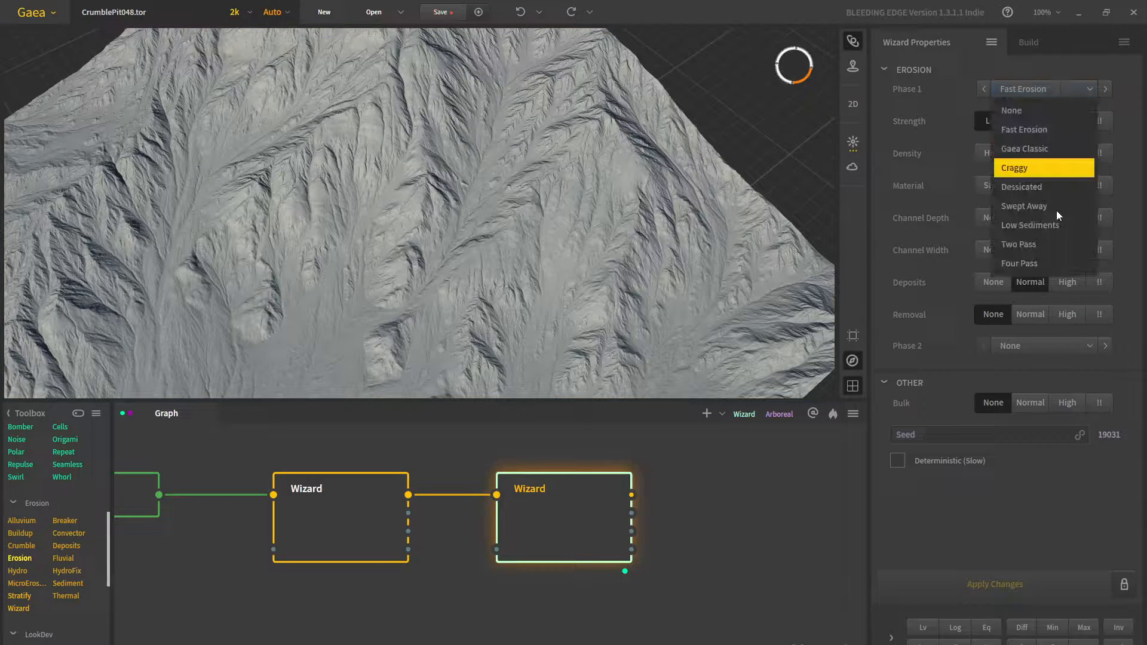
left_click(1062, 173)
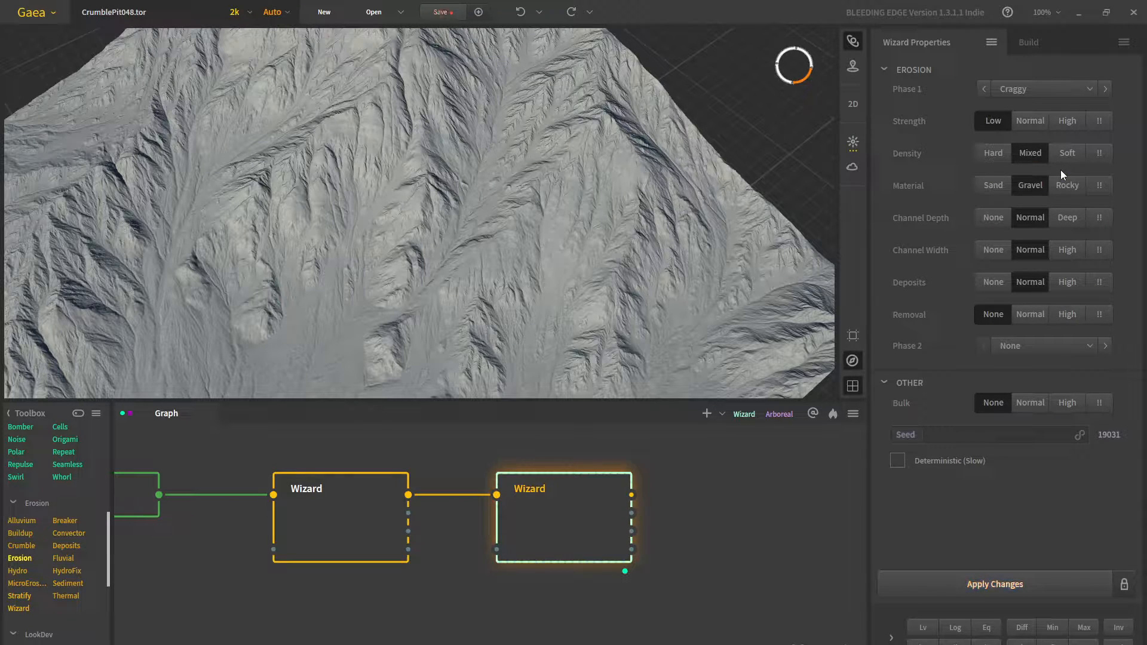
left_click(1100, 584)
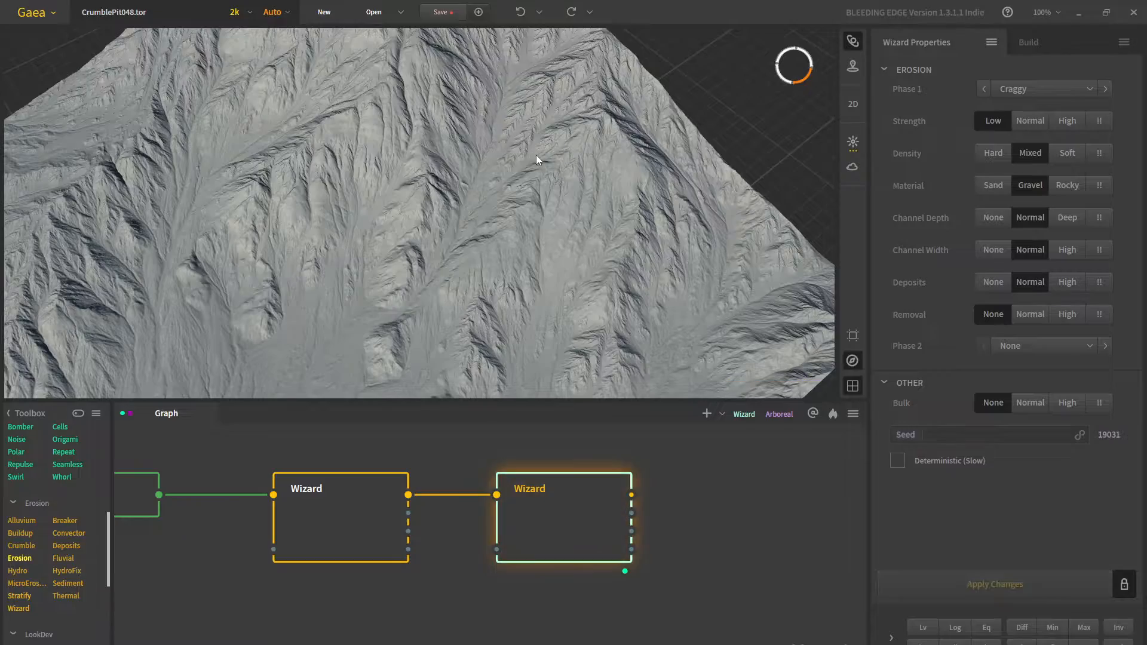
middle_click_drag(512, 156, 403, 207)
scroll(407, 209, "up", 2)
scroll(406, 210, "down", 5)
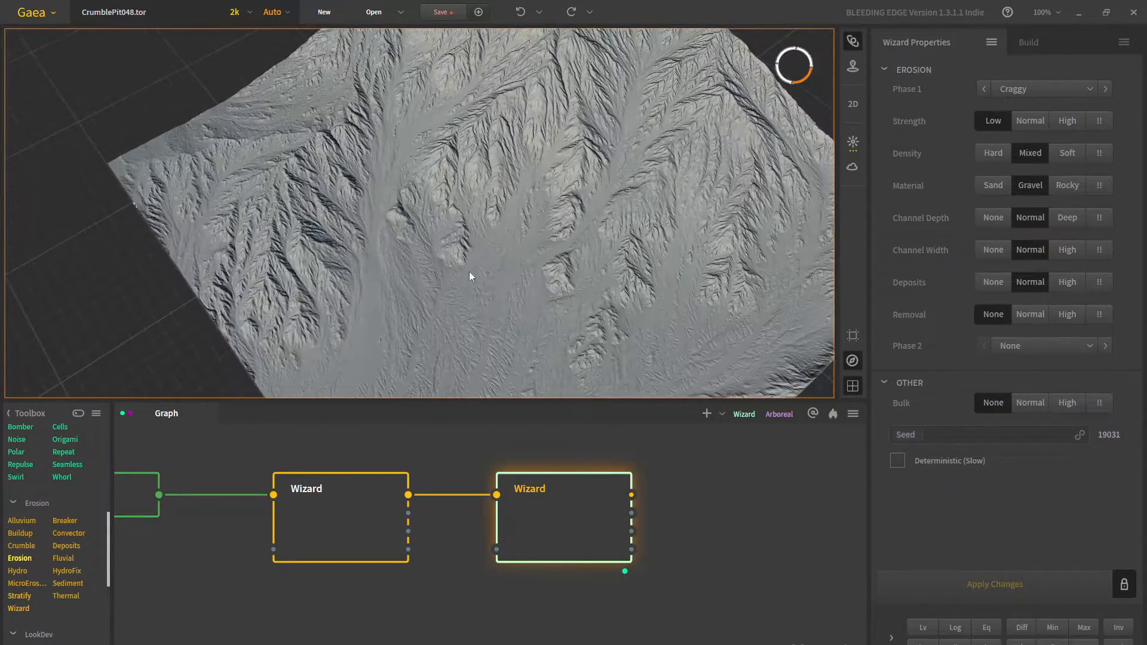
left_click_drag(596, 206, 740, 242)
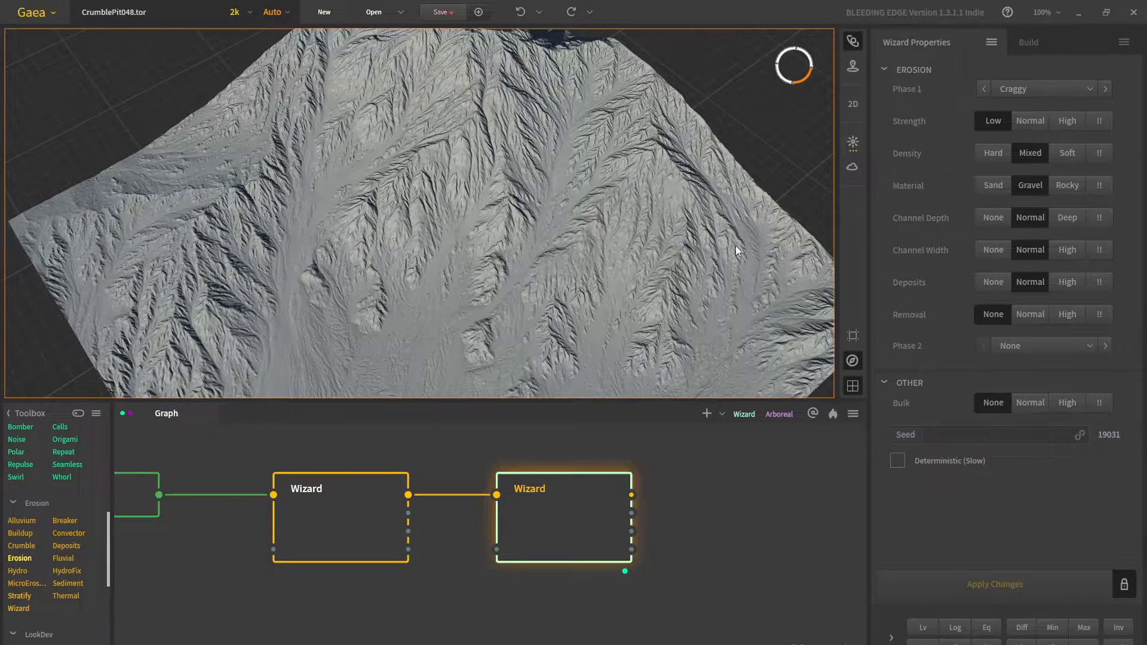
Lower the preview resolution to 1k and set the second example Wizard's Phase 1 to Fast Erosion
left_click(1056, 88)
left_click(1052, 88)
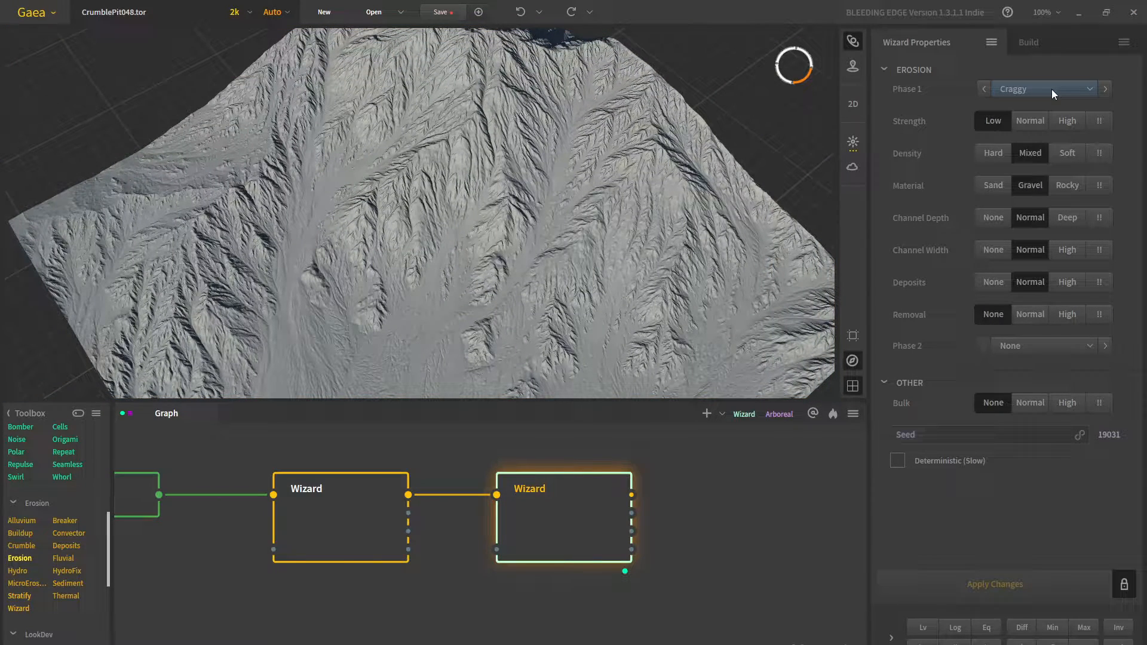
left_click(236, 13)
left_click(236, 55)
left_click(1042, 92)
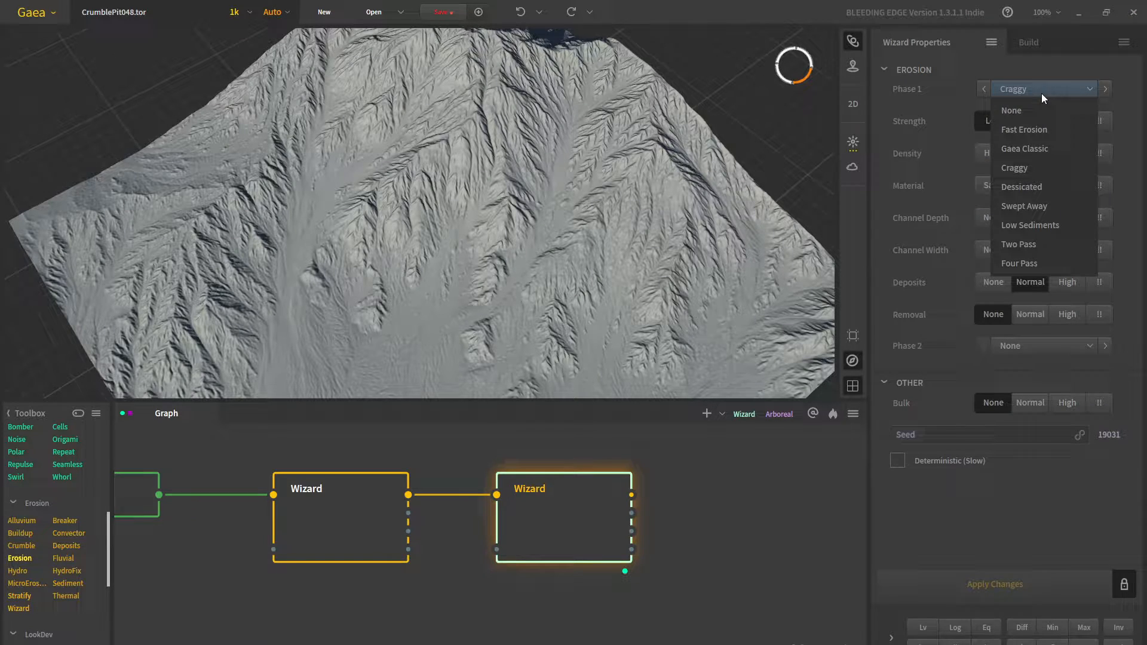
left_click(1046, 130)
Examine the terrain of the original chain's second Wizard from several angles and distances, along with the first Wizard's settings
left_click(558, 528)
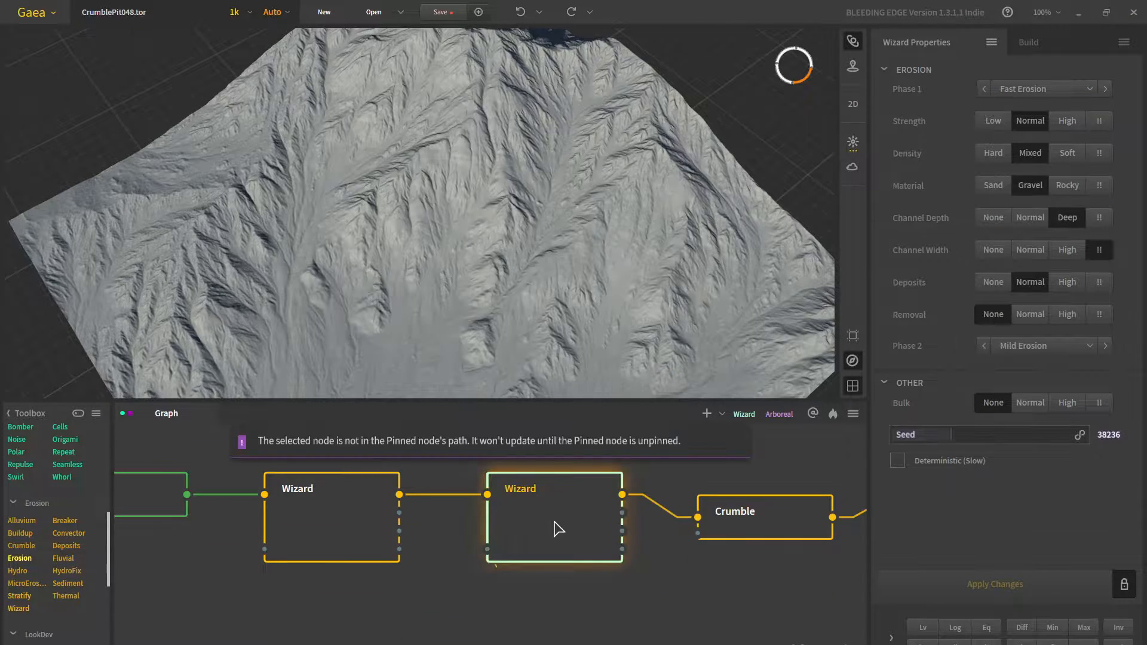
left_click_drag(477, 269, 350, 203)
middle_click_drag(350, 203, 402, 304)
scroll(407, 294, "up", 2)
middle_click_drag(310, 209, 398, 292)
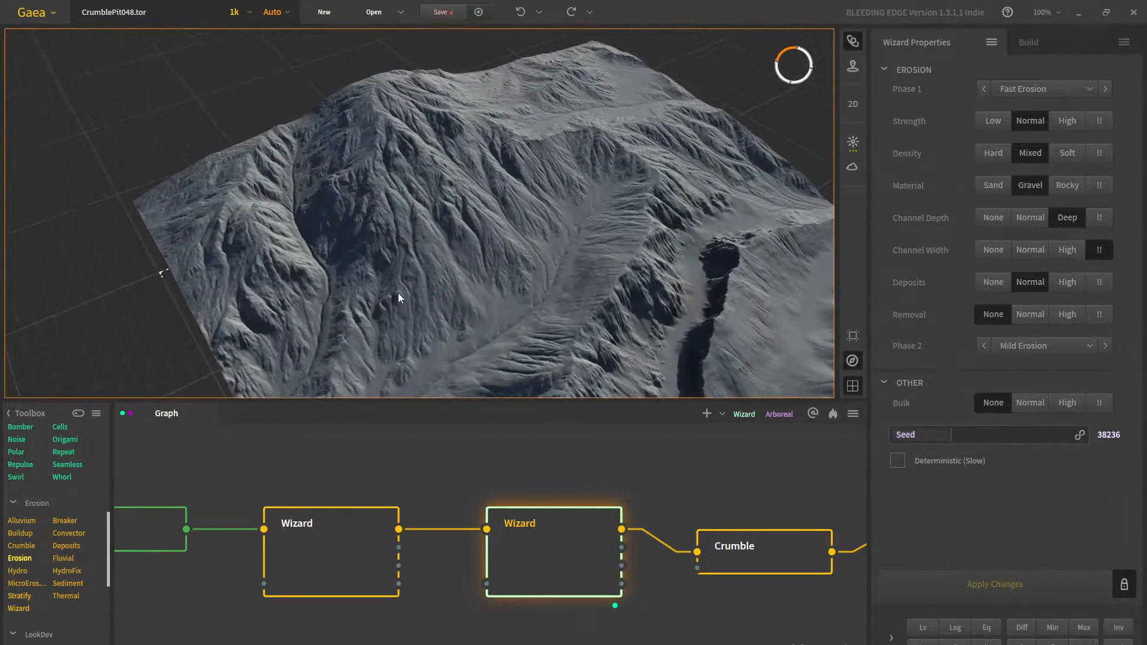
scroll(396, 310, "up", 2)
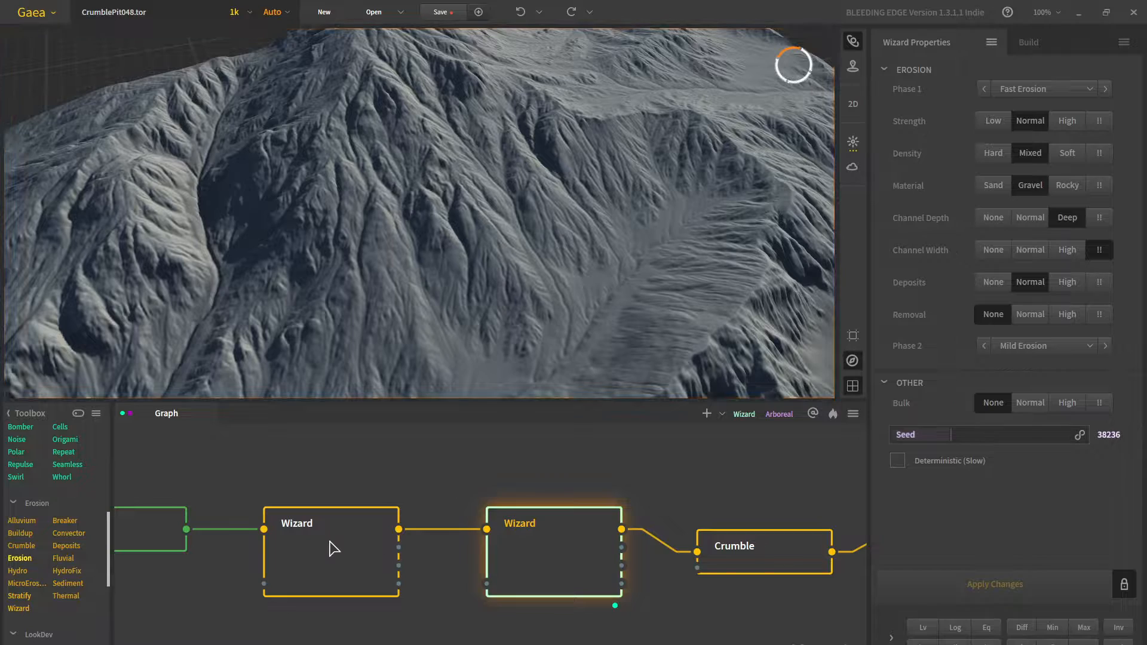
left_click(331, 546)
left_click(590, 541)
left_click_drag(339, 205, 320, 310)
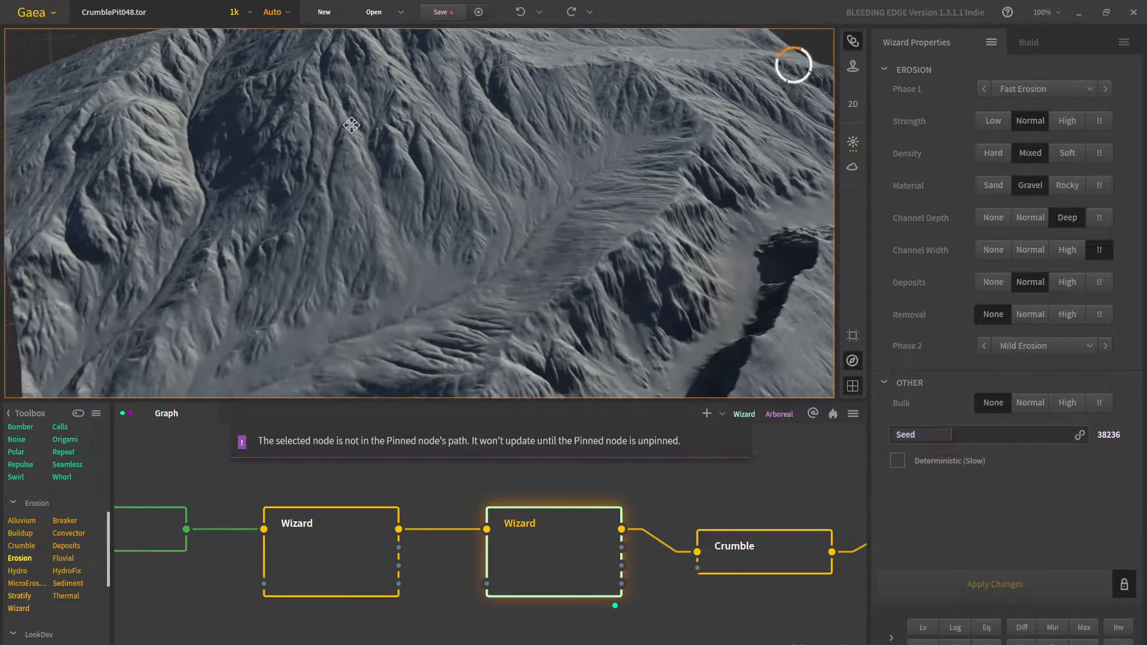
scroll(441, 225, "down", 3)
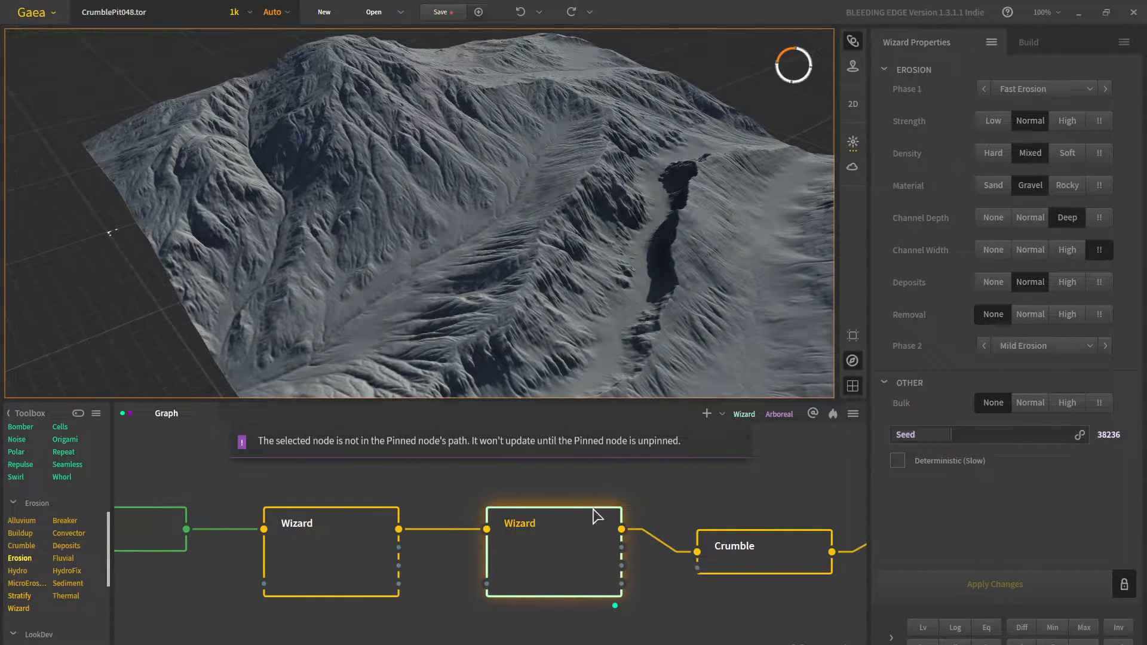
Add a Crumble node to the graph, beside the example chain's second Wizard
middle_click_drag(582, 538, 487, 589)
left_click_drag(603, 273, 451, 308)
middle_click_drag(590, 565, 527, 585)
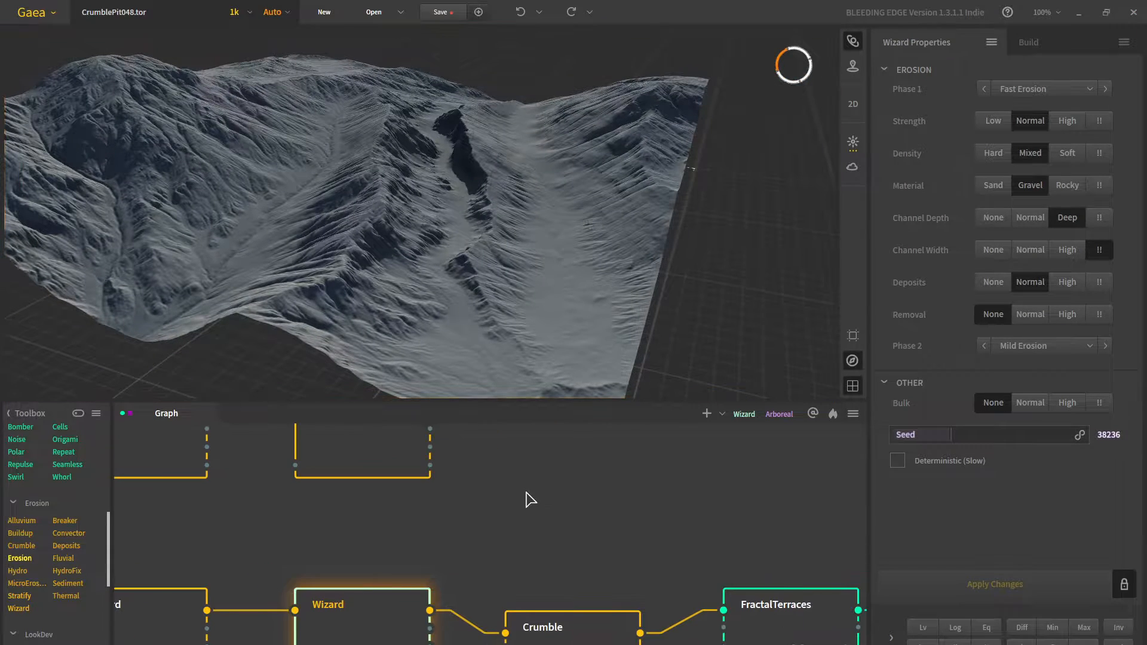
left_click(544, 466)
key("Tab")
type("crumb")
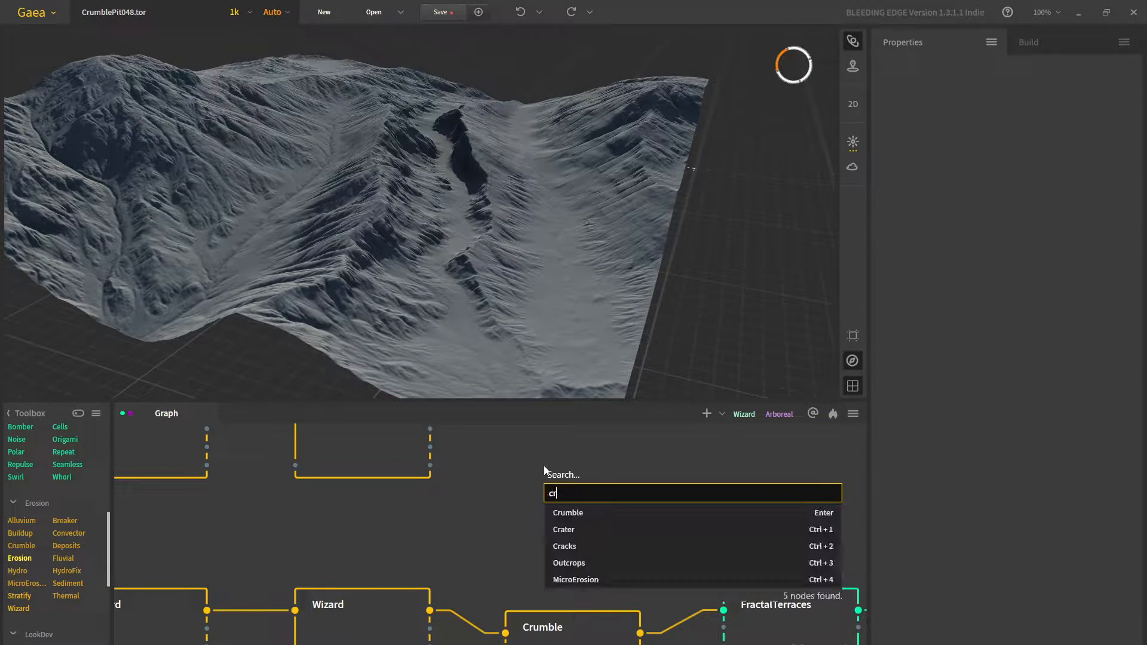
left_click(597, 513)
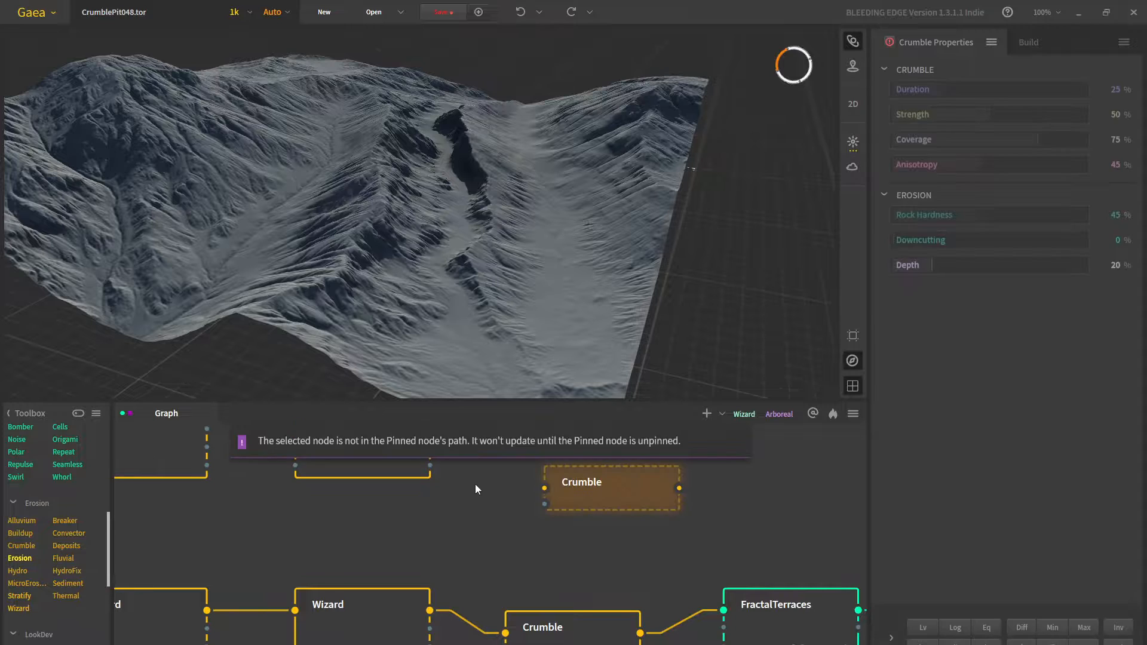
Connect the example chain's second Wizard to the added Crumble and inspect the resulting terrain
middle_click_drag(474, 504, 442, 625)
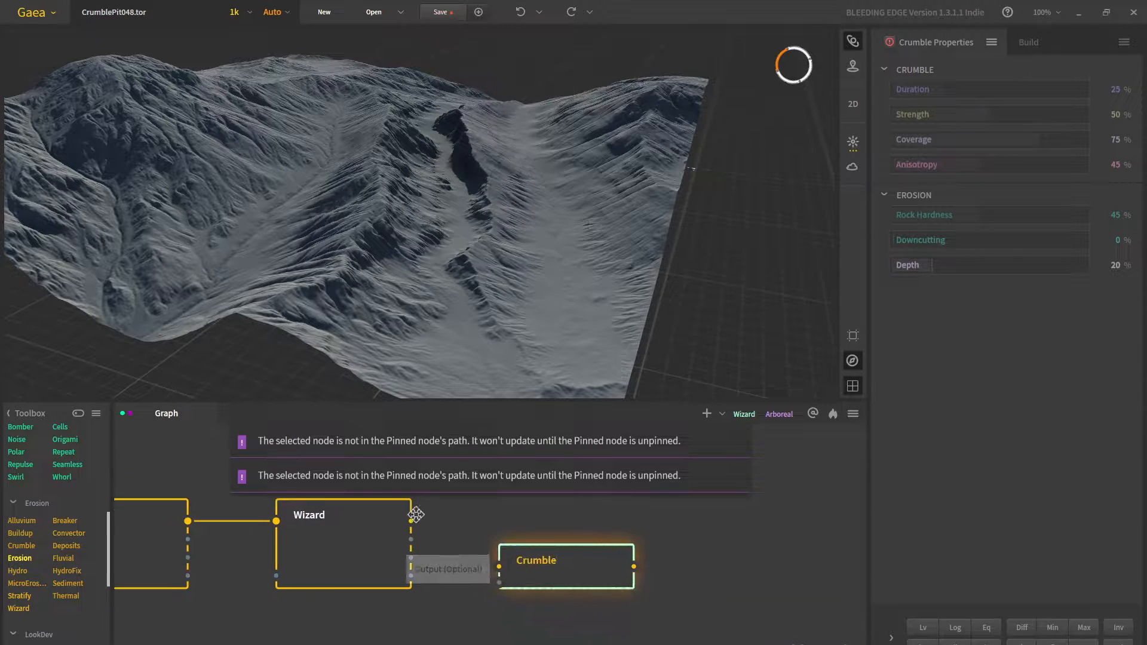
left_click_drag(406, 524, 494, 569)
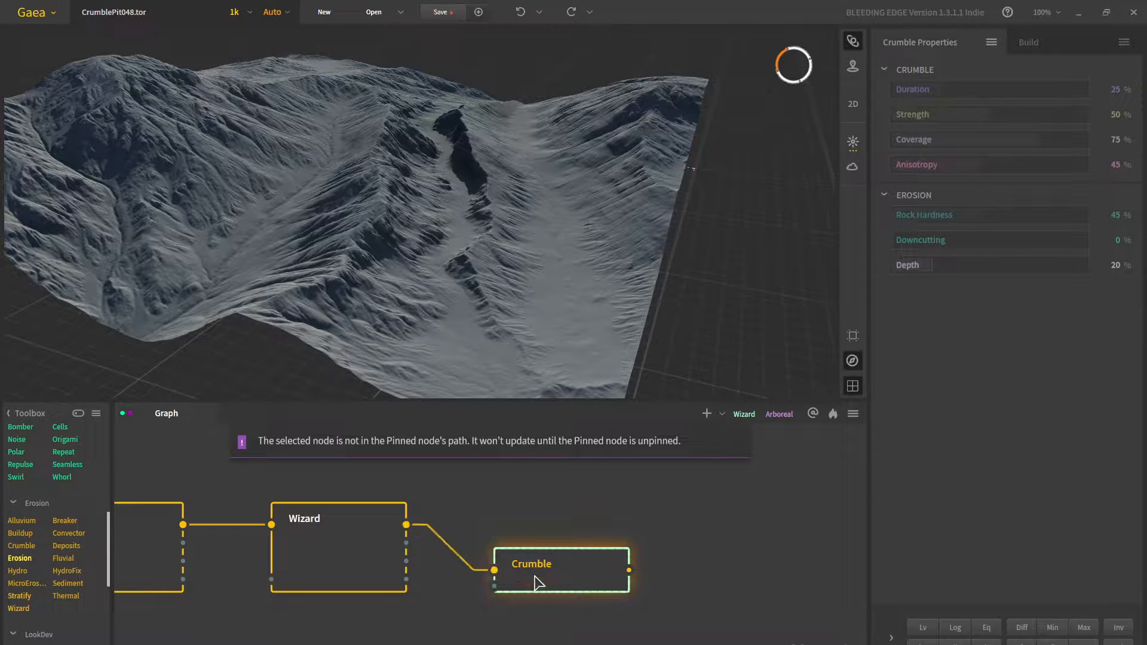
left_click_drag(466, 293, 558, 365)
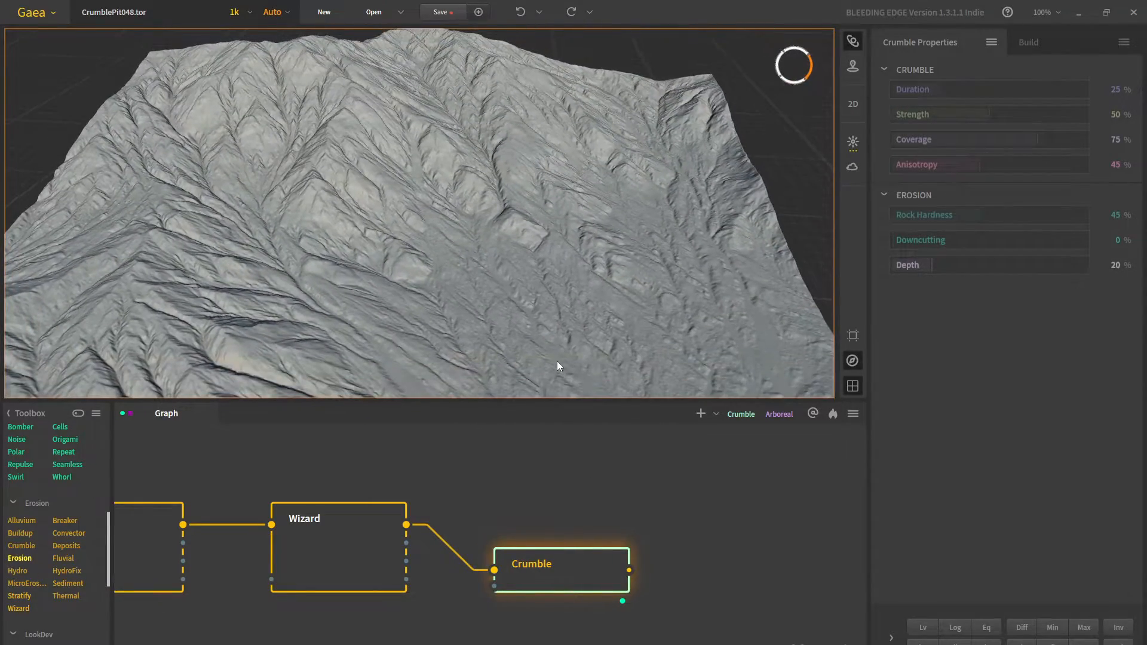
left_click_drag(524, 234, 524, 193)
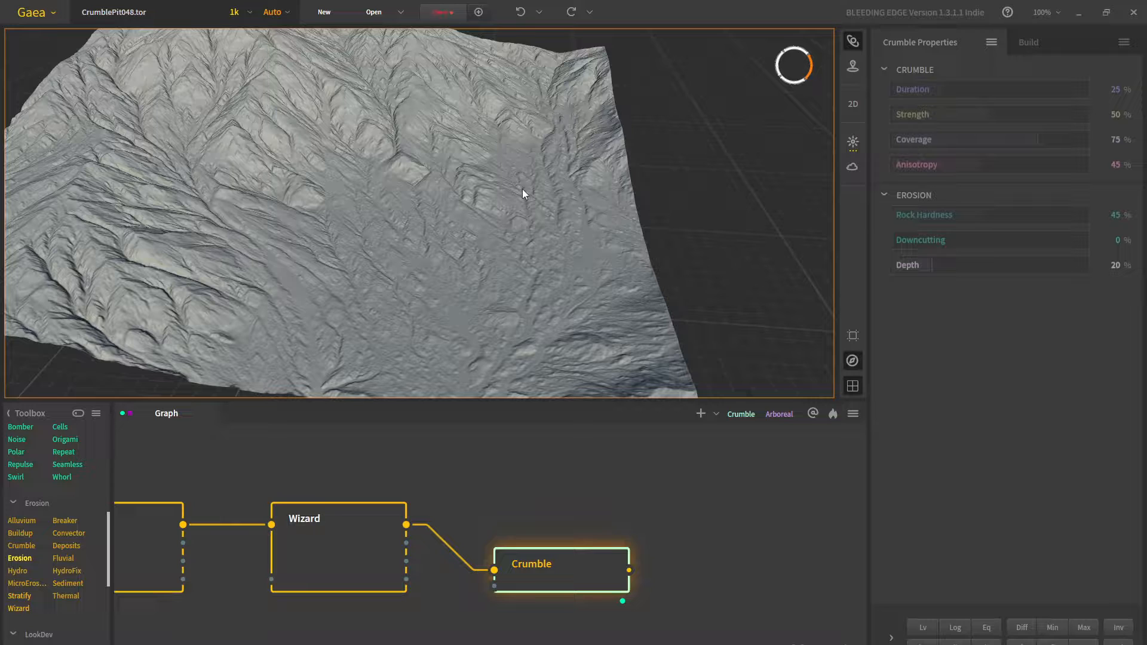
Set the example Crumble's Strength to 38% and inspect the terrain from a different angle
left_click_drag(998, 127, 954, 120)
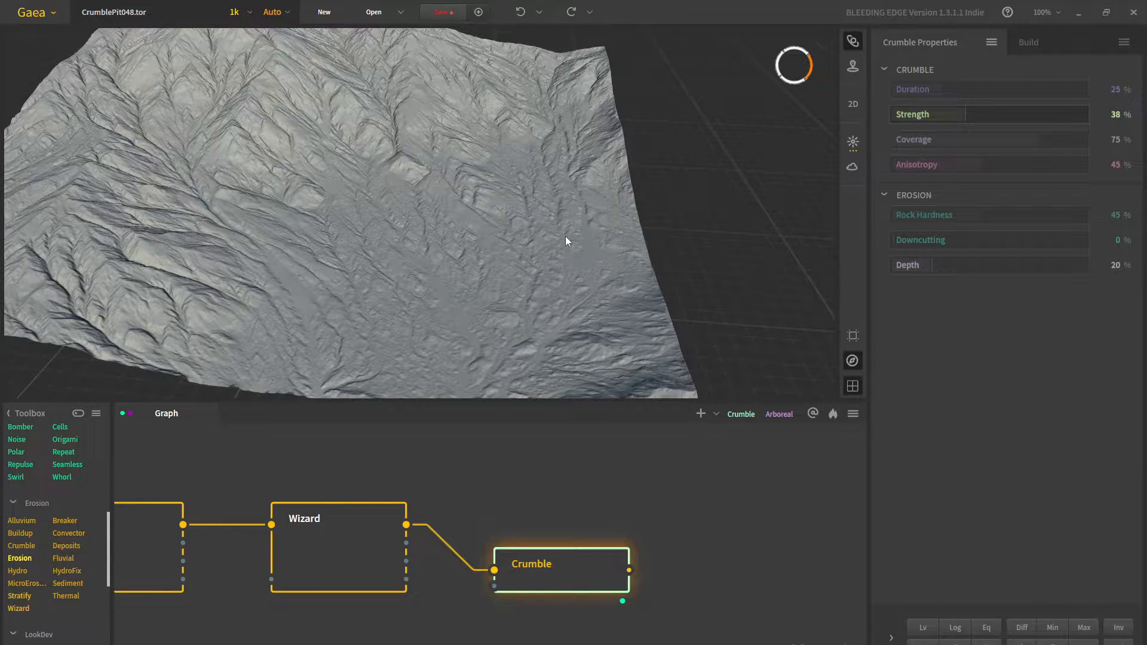
middle_click_drag(565, 235, 536, 214)
scroll(493, 187, "up", 3)
scroll(496, 195, "down", 2)
left_click_drag(496, 195, 469, 198)
scroll(440, 149, "down", 2)
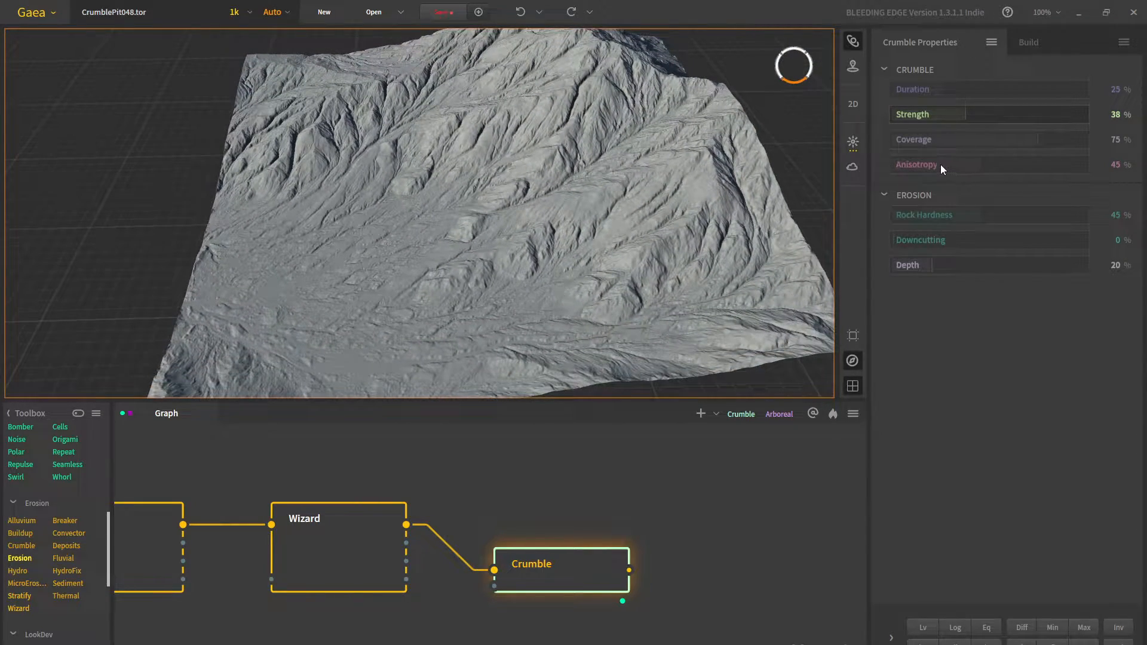
Set the example Crumble's Coverage to 71%, Duration to 39% and Strength to 53%, and inspect the terrain up close
left_click(1030, 140)
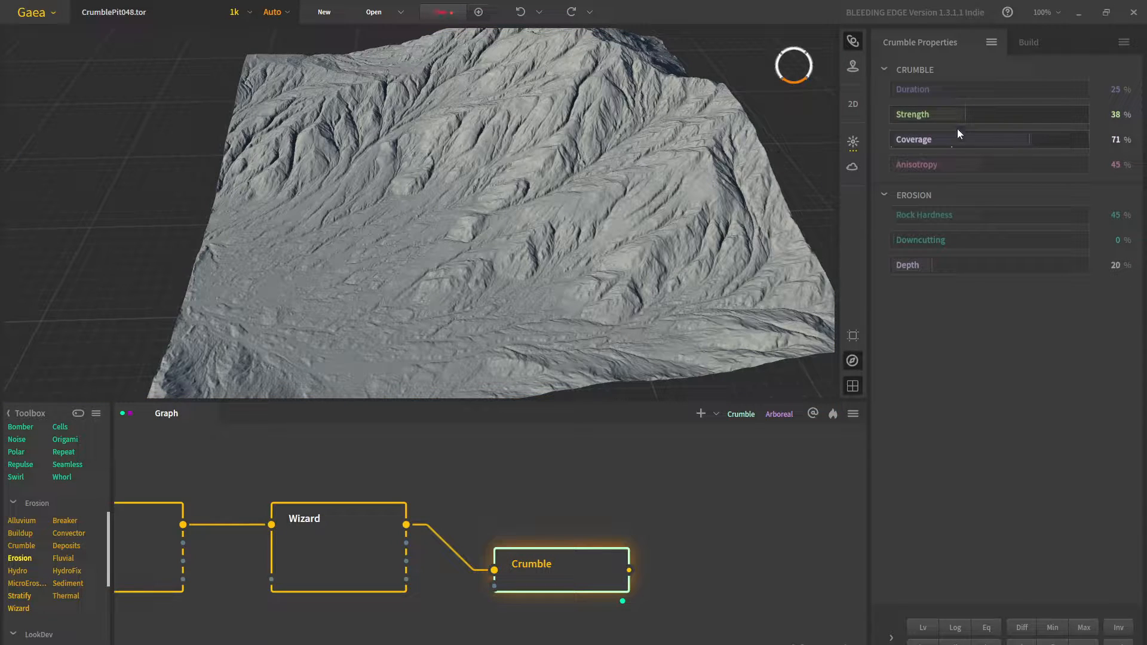
left_click(969, 89)
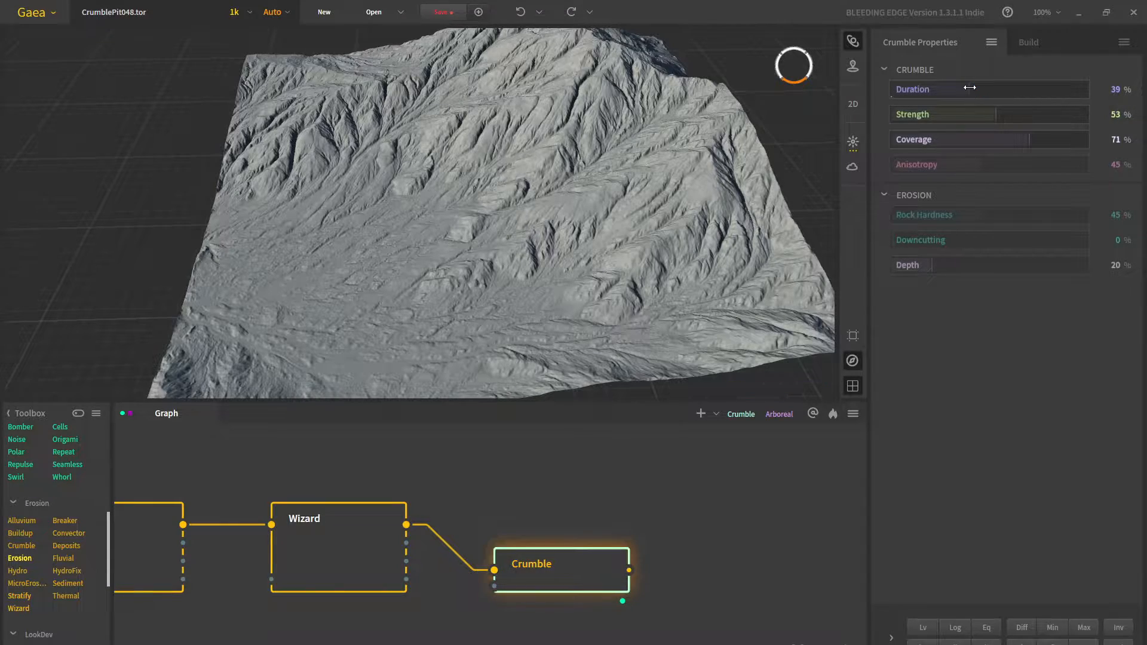
scroll(462, 157, "up", 10)
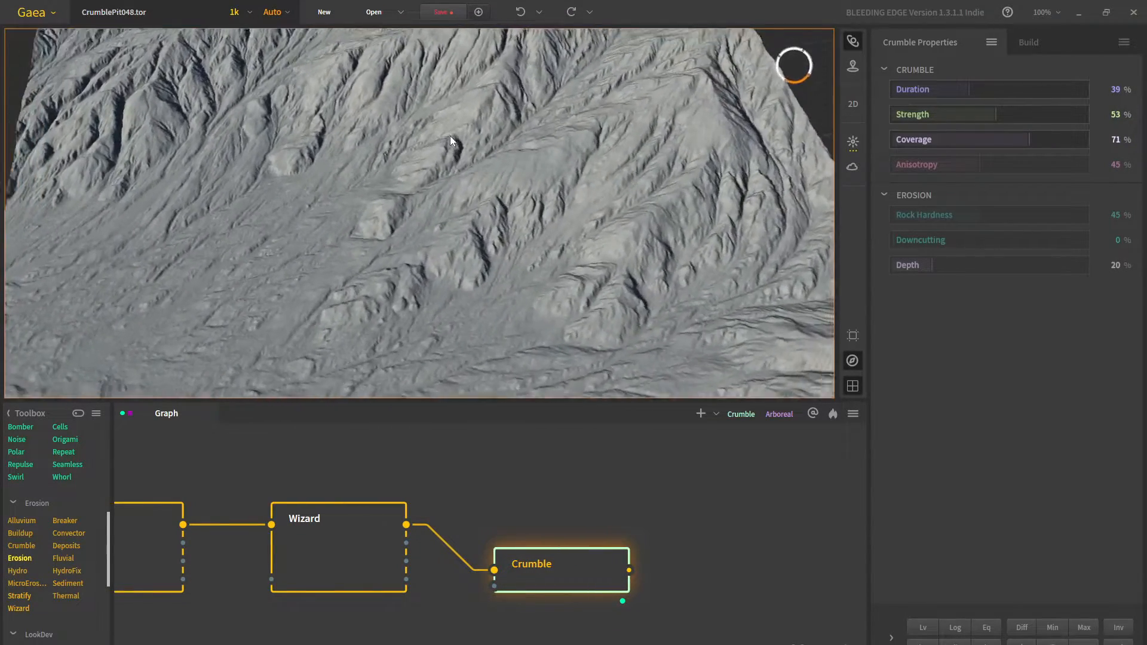
left_click_drag(431, 154, 444, 219)
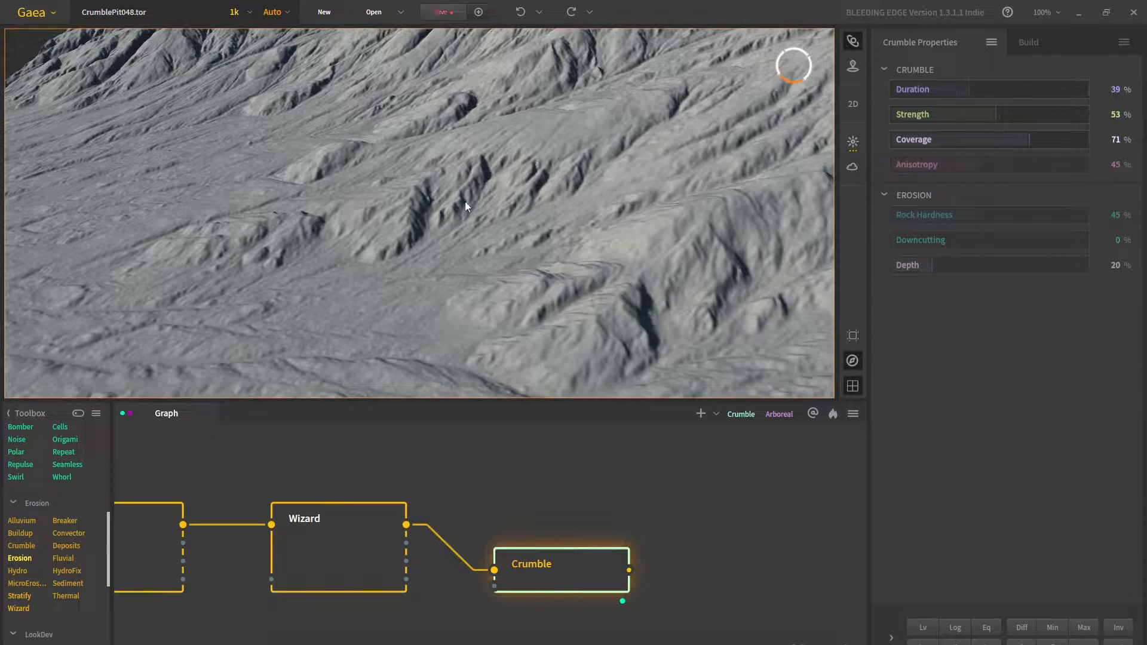
left_click_drag(434, 281, 540, 145)
scroll(518, 144, "down", 3)
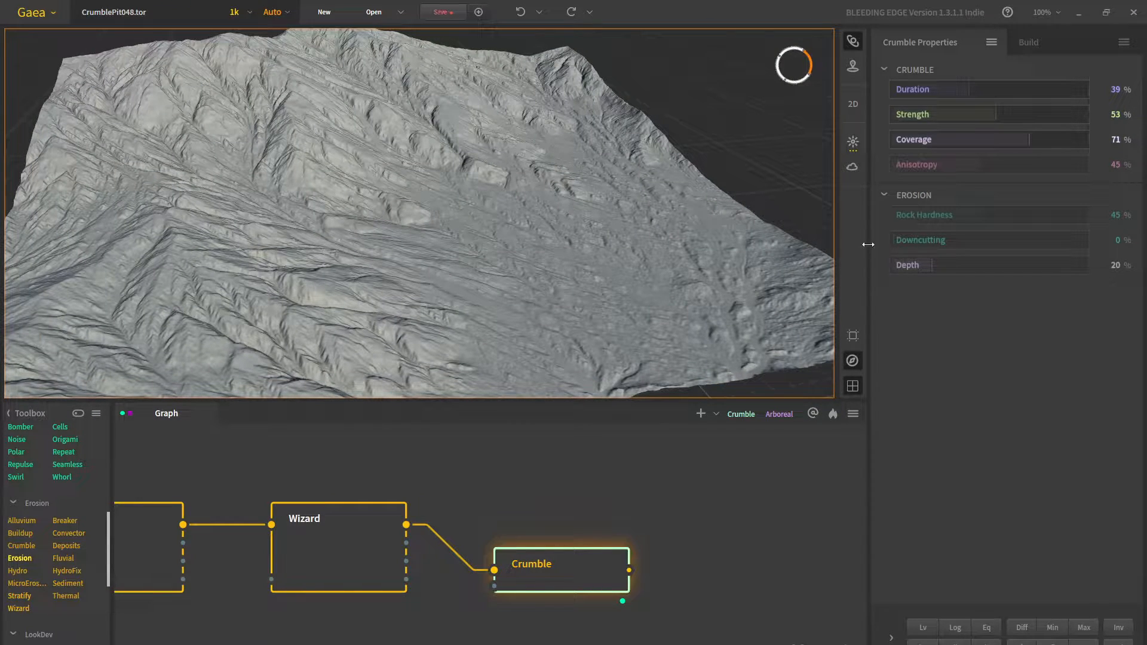
Set the example Crumble's Rock Hardness to 53% and Downcutting to 14%, and look over the terrain
left_click(993, 217)
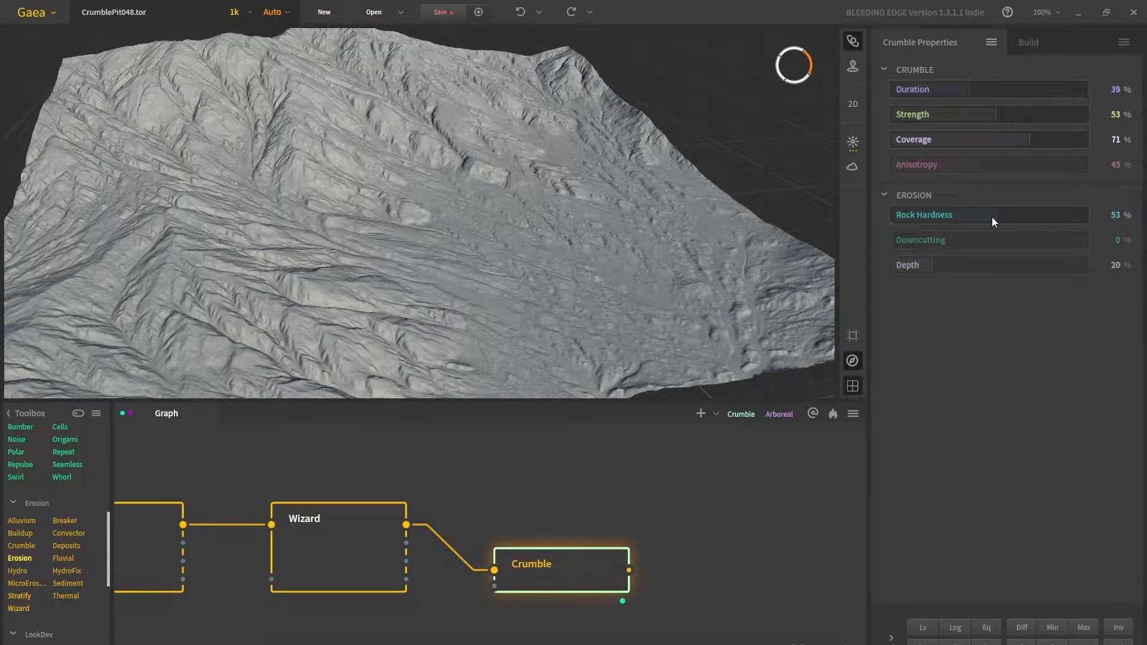
left_click_drag(898, 240, 919, 239)
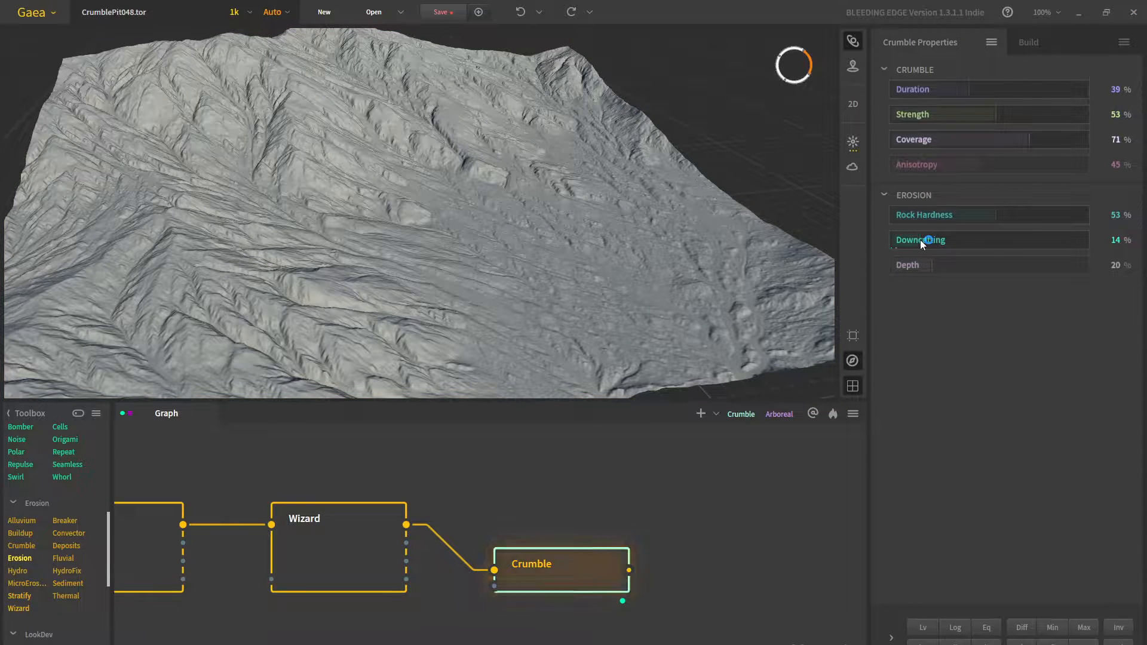
left_click_drag(512, 162, 499, 235)
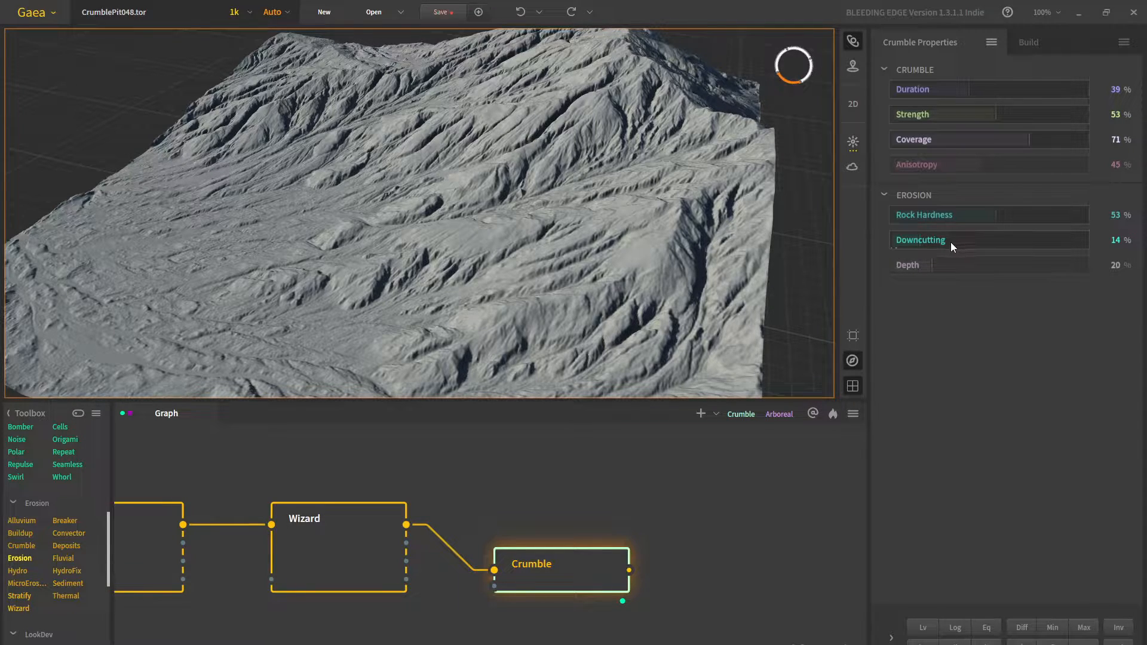
Try the example Crumble's Rock Hardness at 67%, return it to 53%, and set Downcutting to 28% while inspecting the slopes
left_click(1018, 215)
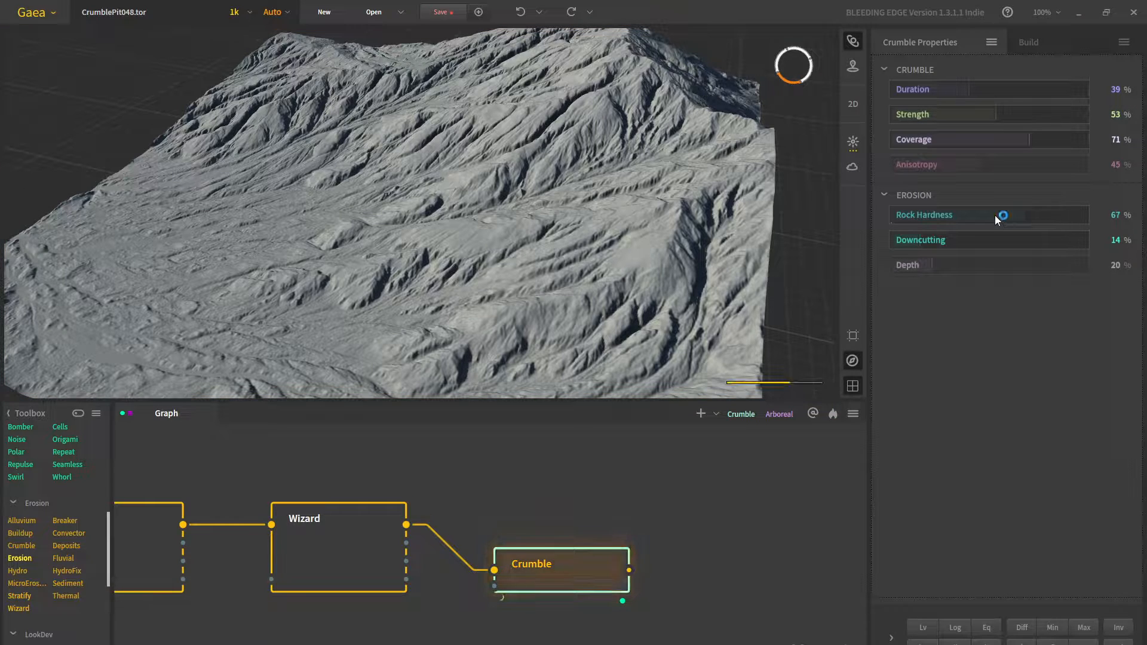
left_click(995, 215)
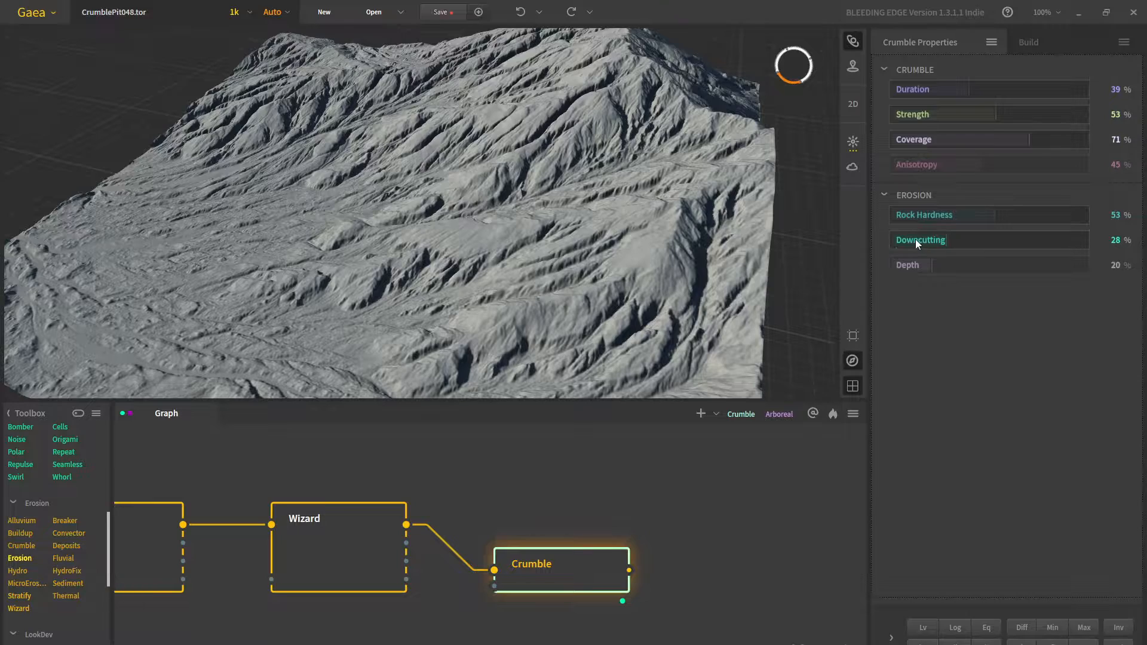
left_click_drag(499, 117, 494, 135)
scroll(494, 138, "up", 3)
middle_click_drag(502, 138, 526, 147)
scroll(611, 213, "down", 5)
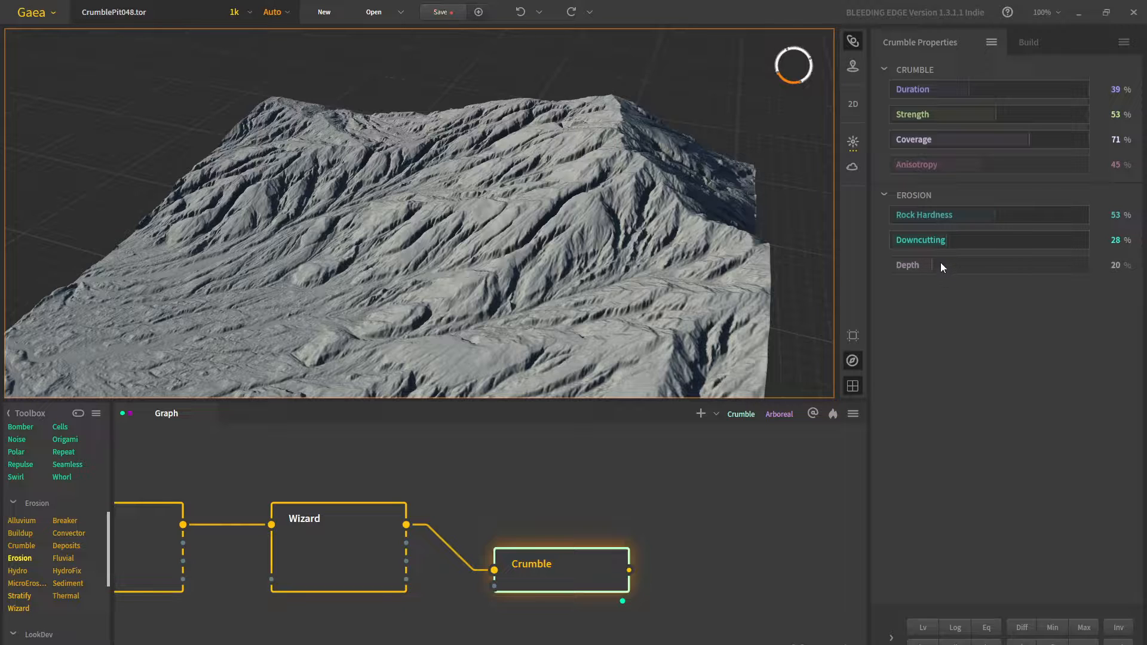
mouse_move(631, 218)
middle_mouse_down()
mouse_move(636, 203)
mouse_move(616, 203)
middle_mouse_up()
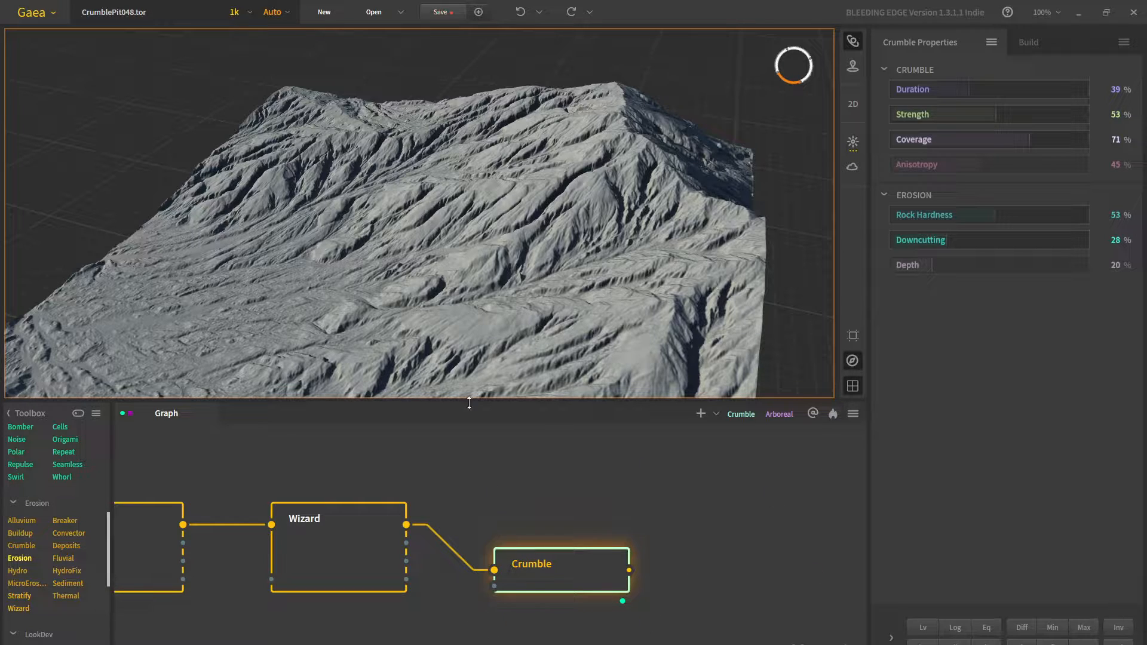
Try the example Crumble's Strength at 65% and 44%, settling on 58%, and view the terrain
left_click_drag(995, 120, 1019, 115)
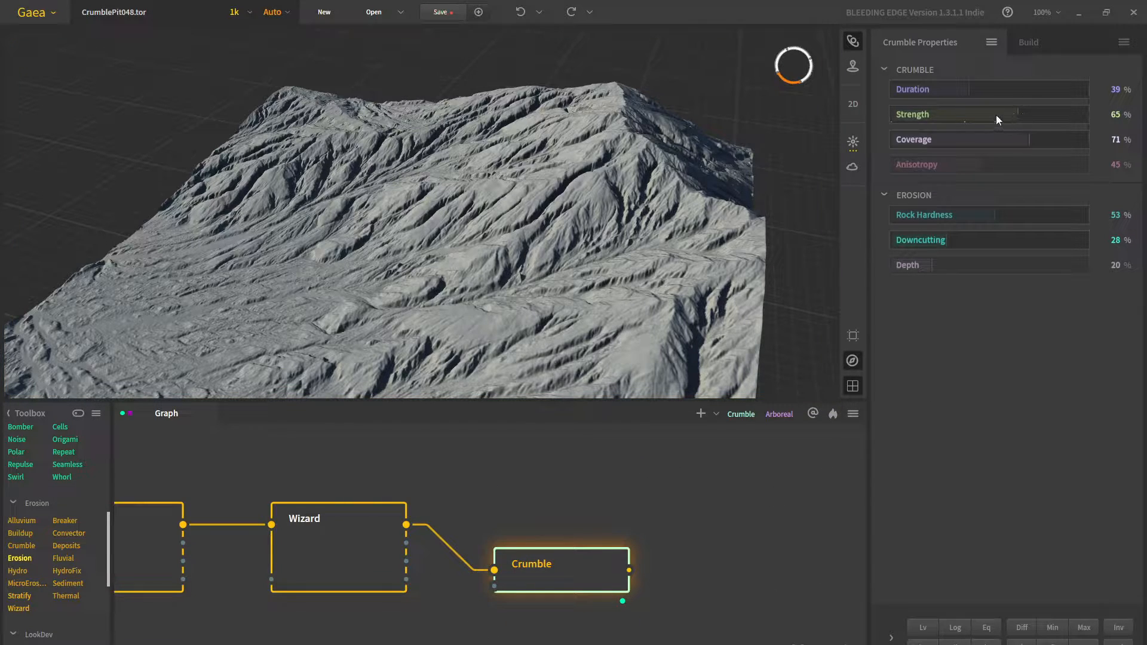
left_click(978, 116)
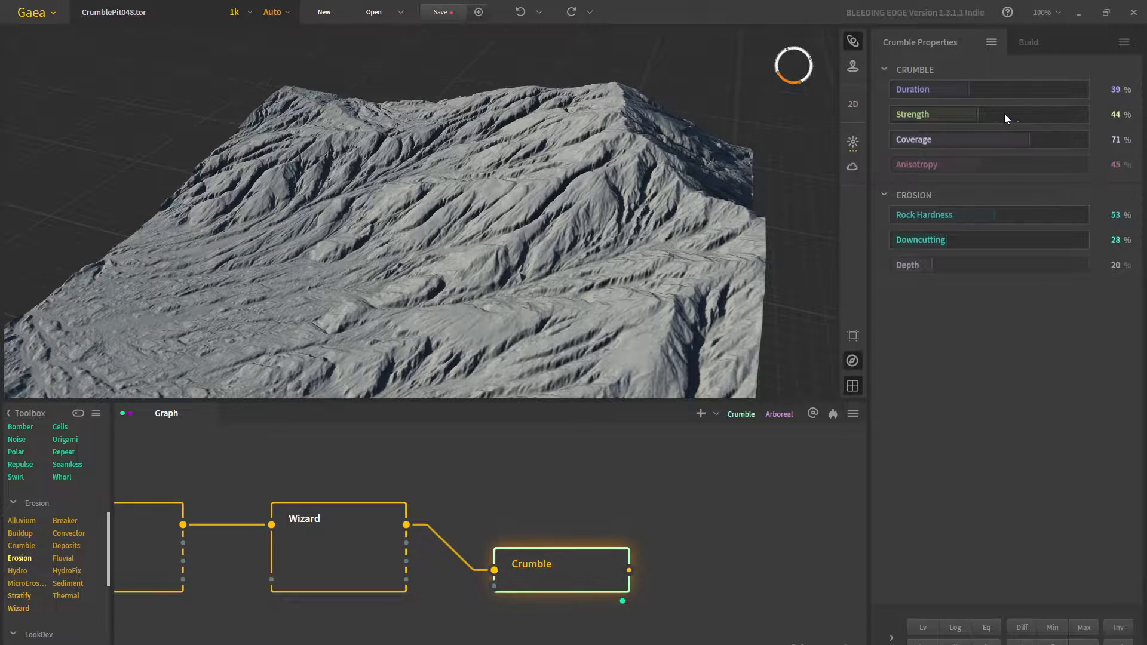
left_click(1006, 114)
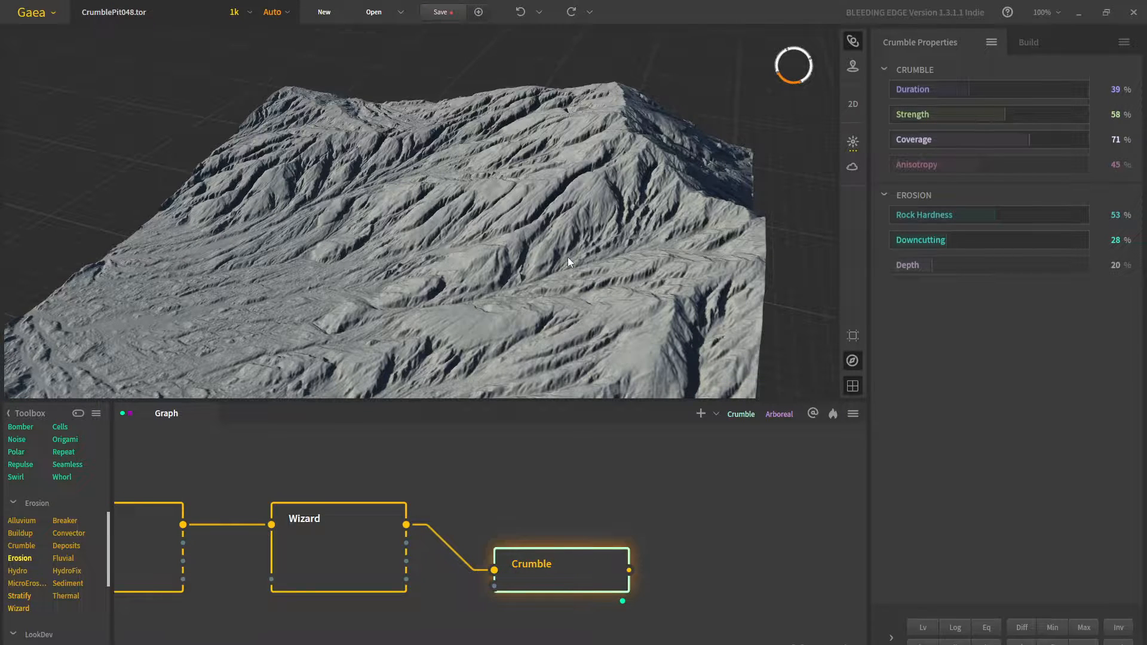
left_click_drag(567, 262, 557, 217)
Add a FractalTerraces node beside the example Crumble and locate its entry among the Profile nodes
scroll(633, 490, "down", 2)
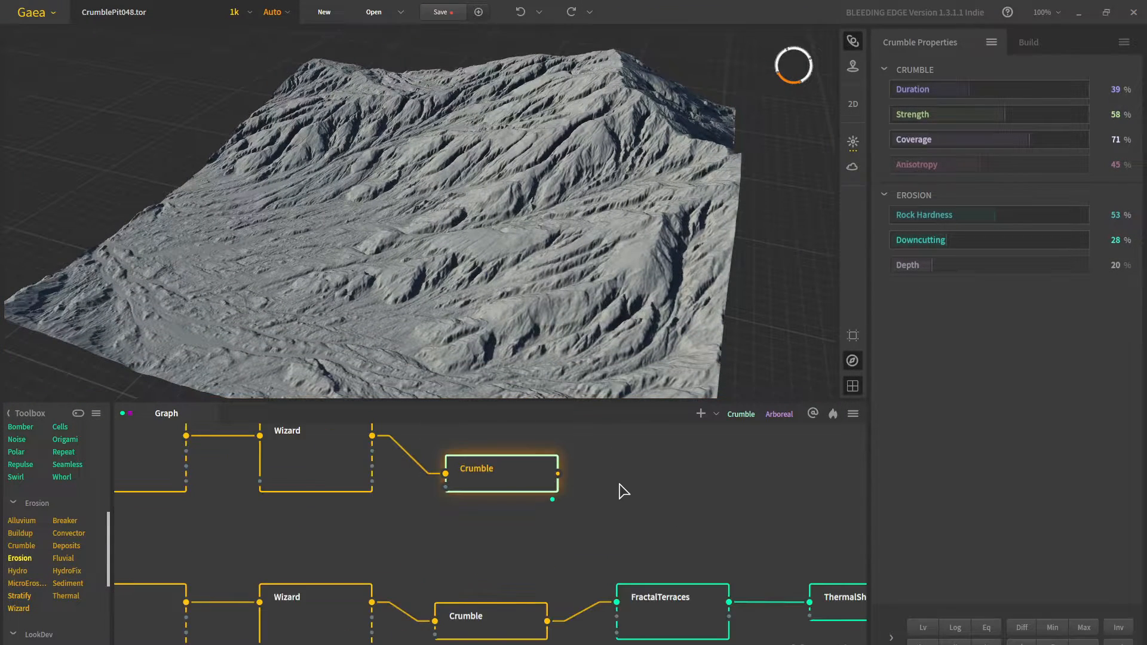
middle_click_drag(644, 498, 533, 470)
left_click(561, 468)
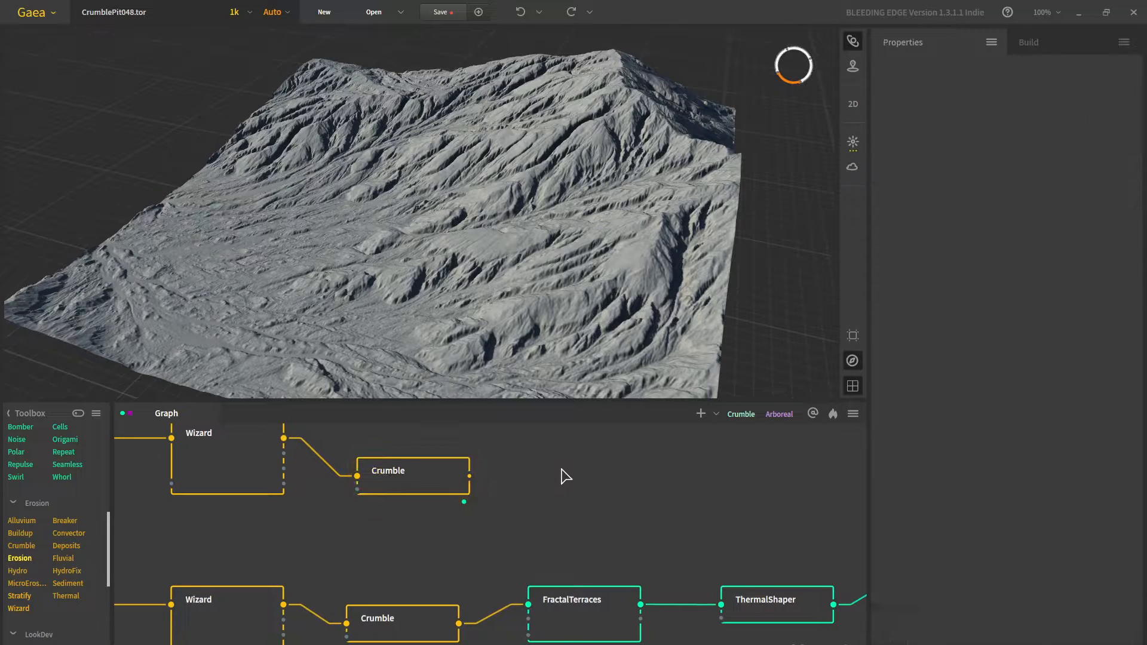
key("Tab")
type("fract")
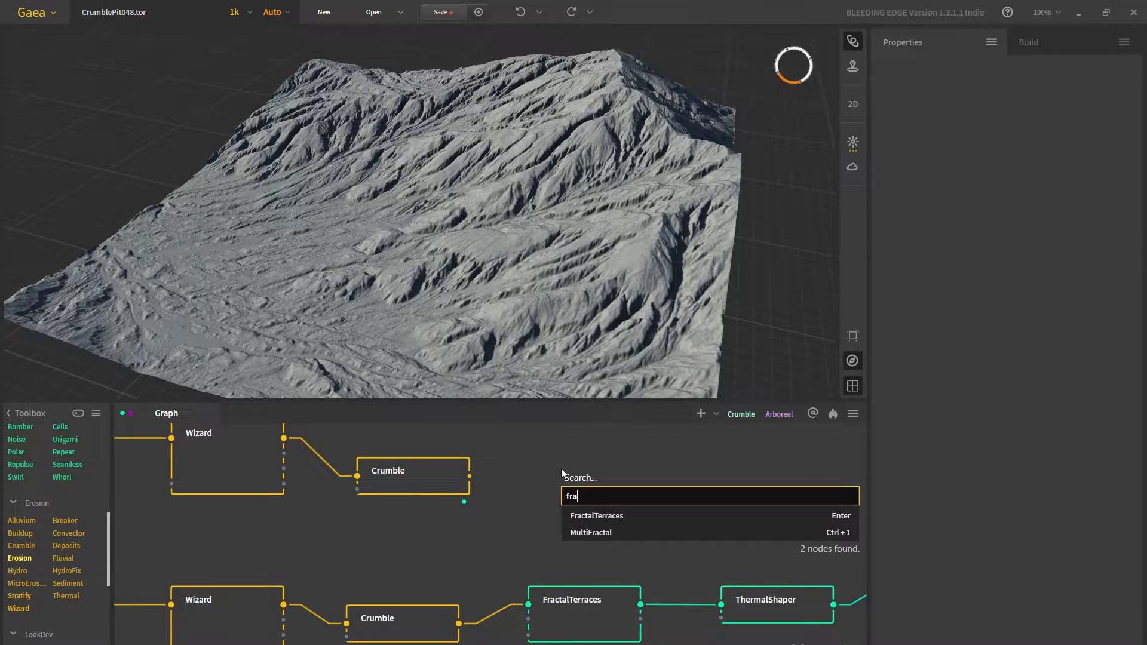
left_click(618, 516)
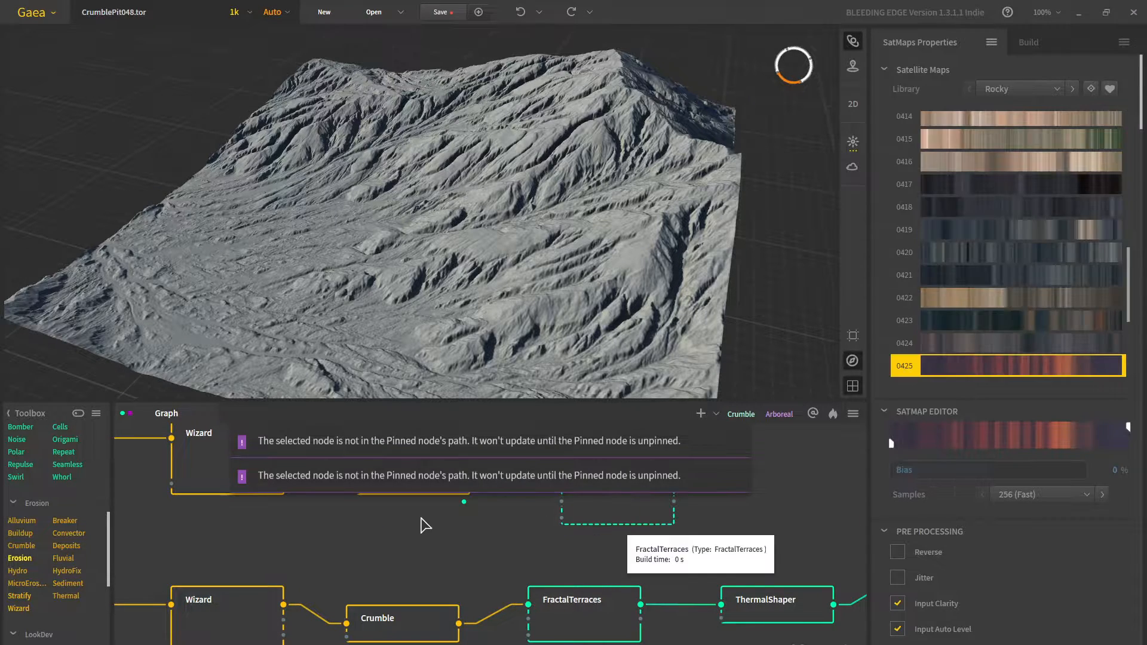
middle_click_drag(485, 564, 464, 626)
scroll(52, 552, "up", 3)
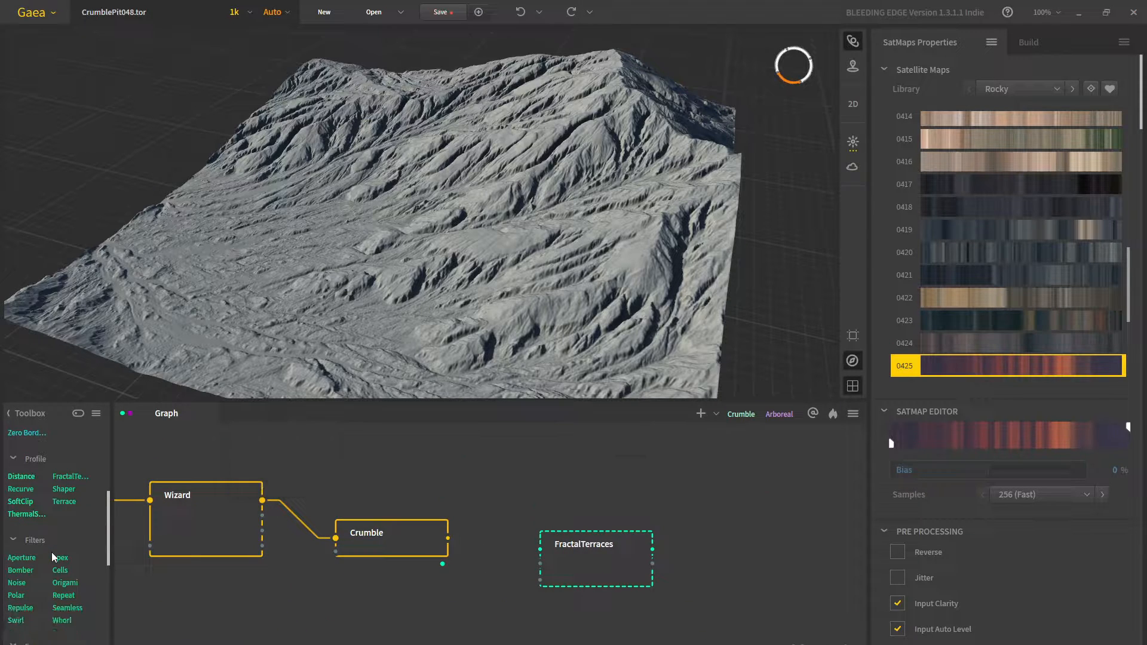
scroll(56, 586, "up", 2)
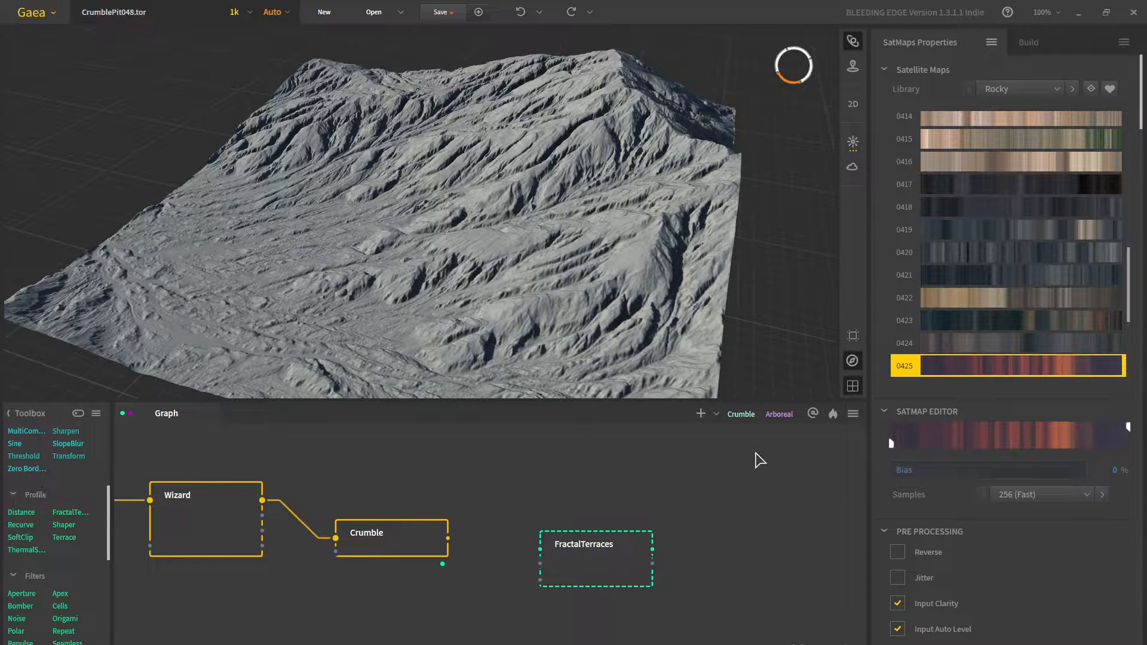
Connect the example Crumble's output to the example FractalTerraces node and inspect the terraced terrain
left_click_drag(616, 544, 611, 533)
left_click(538, 472)
key("Tab")
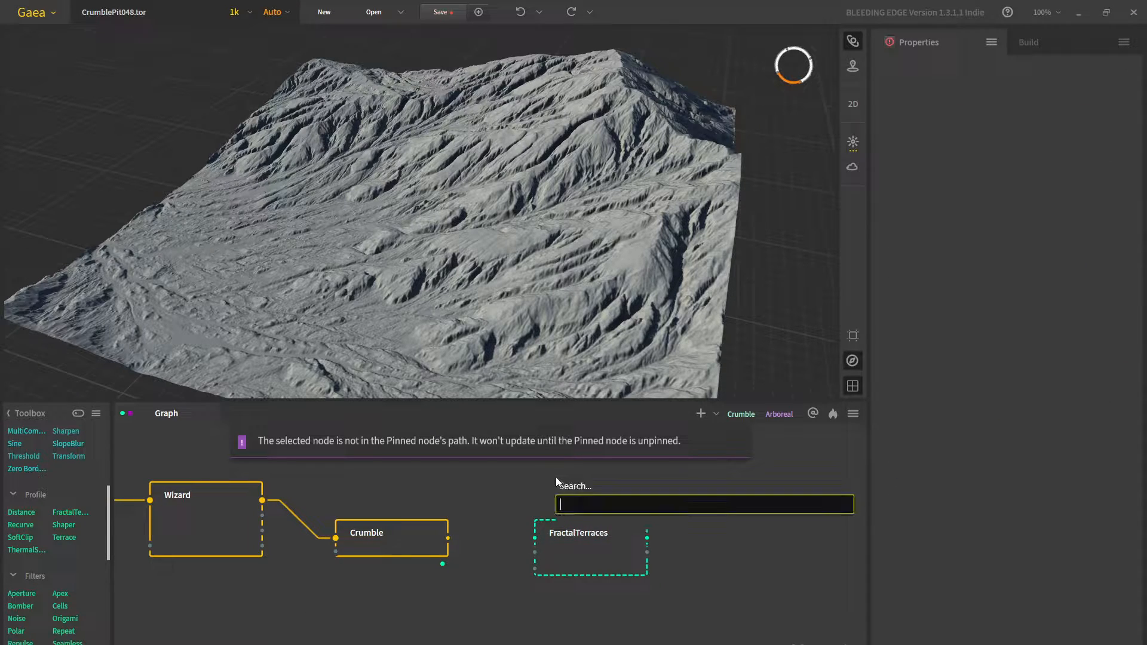
left_click(551, 478)
left_click(584, 553)
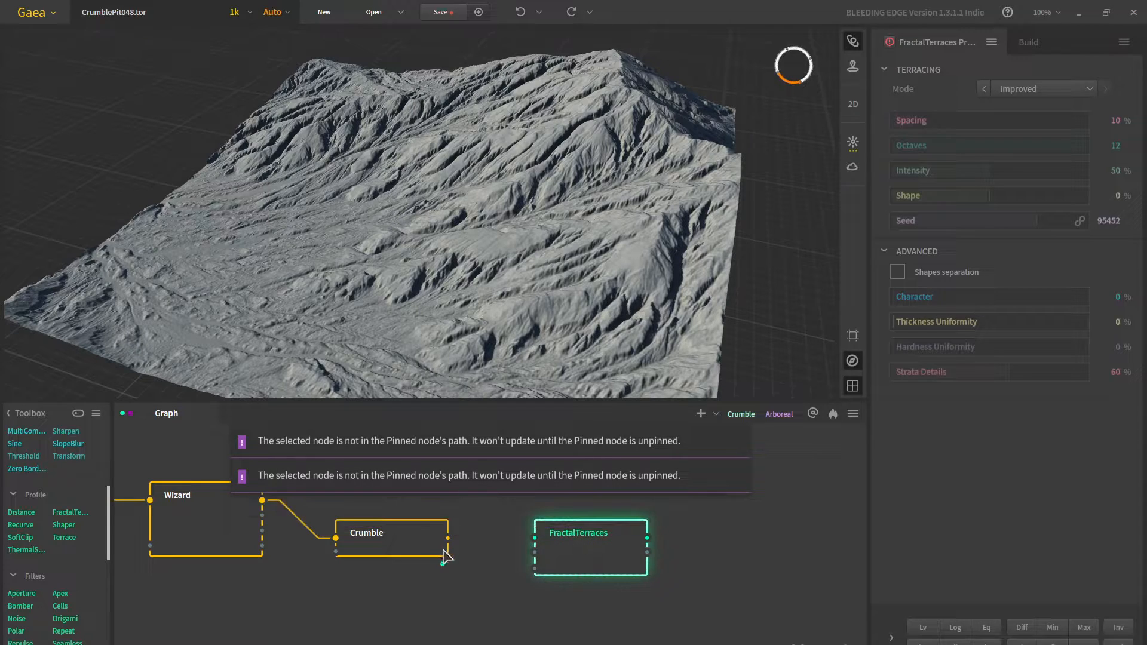
left_click_drag(435, 563, 523, 563)
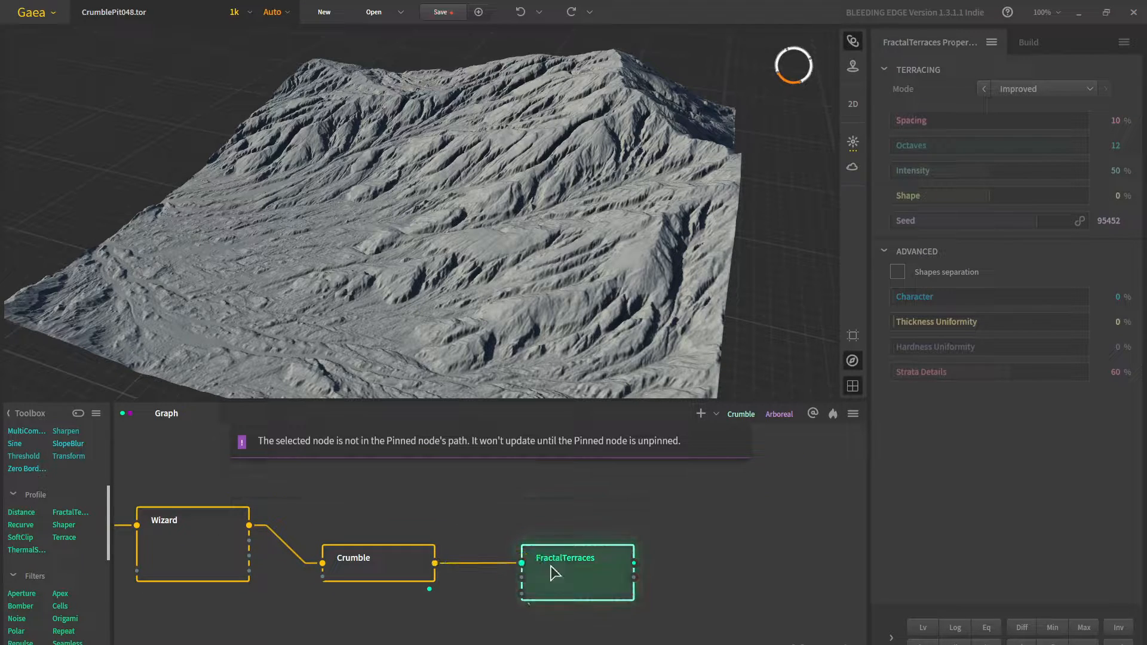
left_click_drag(556, 396, 562, 320)
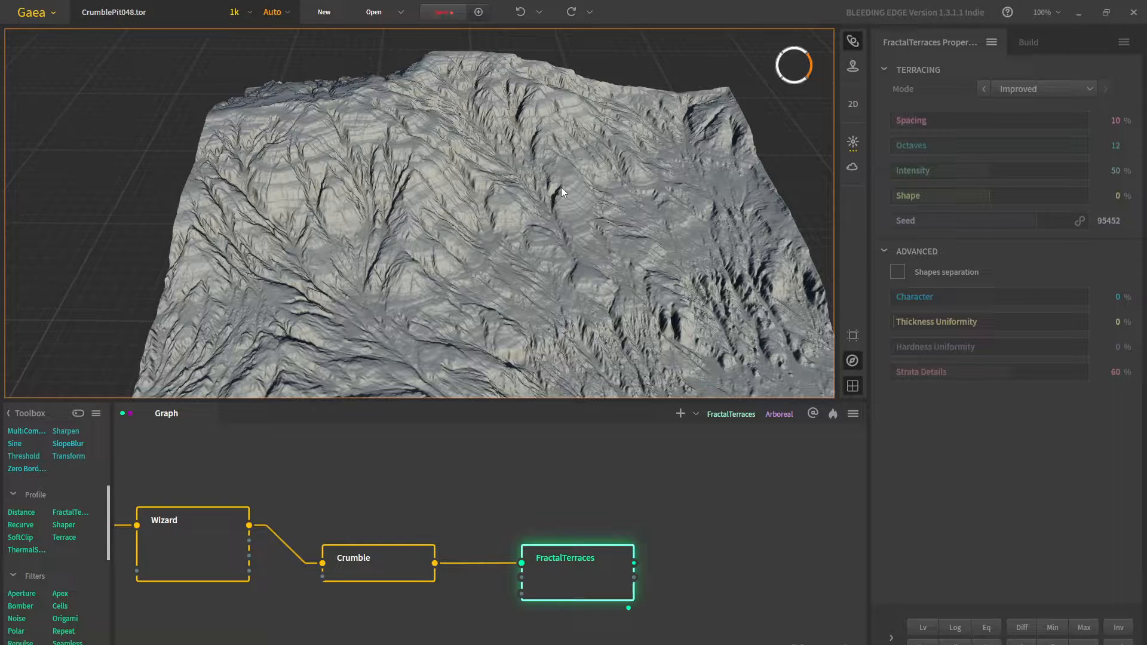
left_click_drag(550, 172, 483, 181)
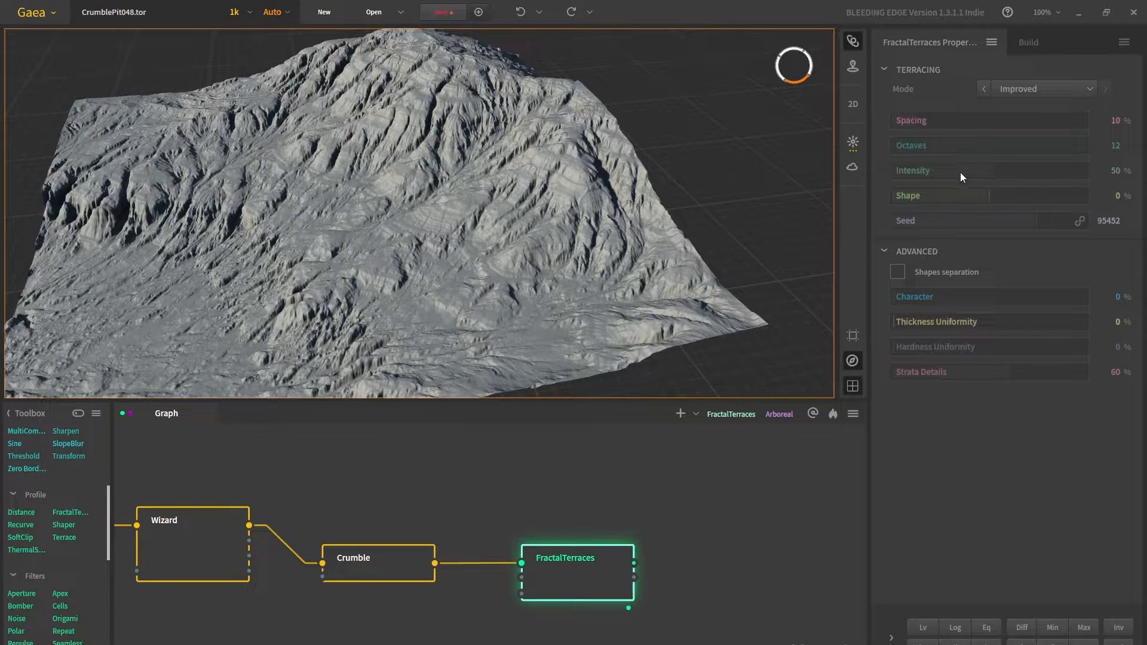
Set the example FractalTerraces' Intensity to 51% and Spacing to 29%, and inspect the terraced cliffs up close
left_click(992, 170)
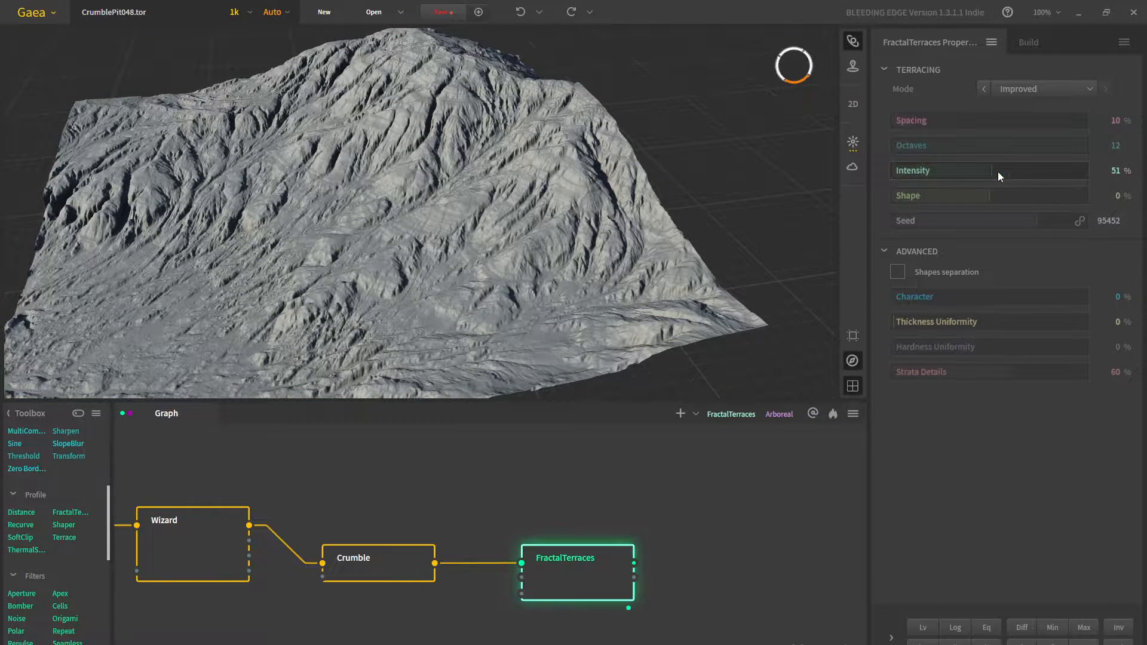
left_click(946, 122)
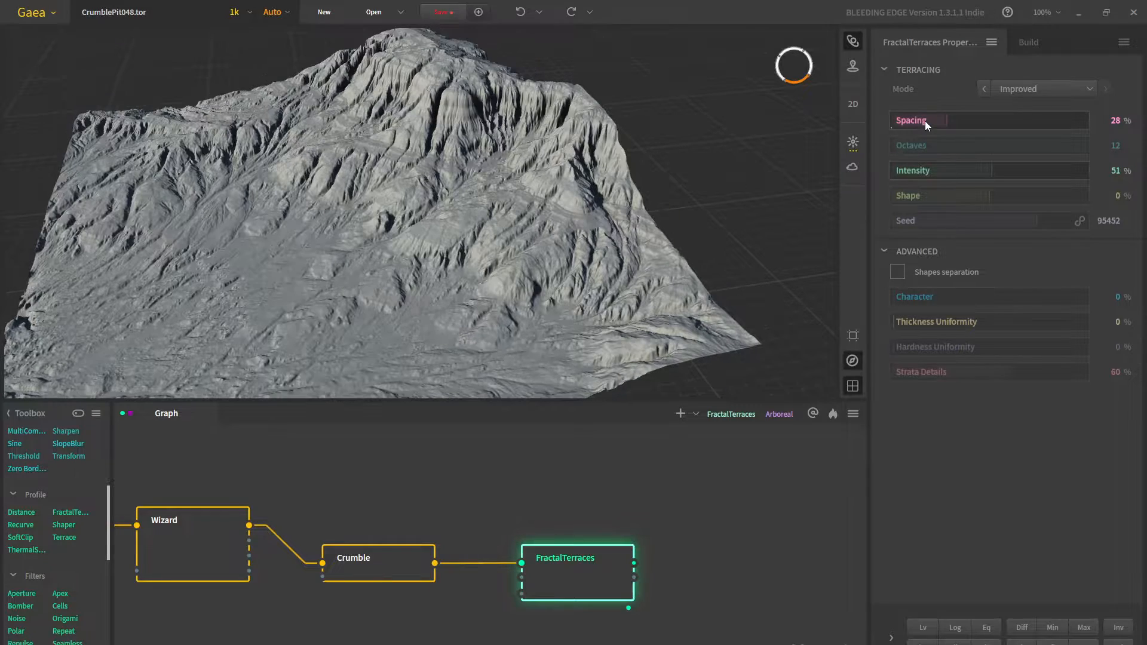
left_click(949, 119)
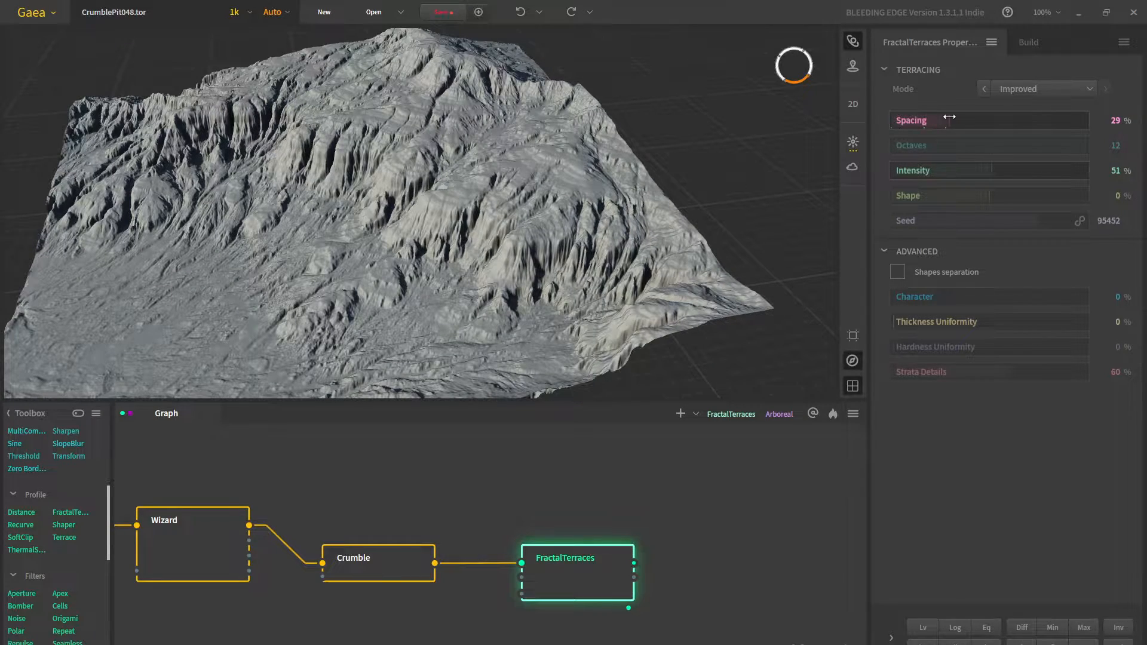
left_click_drag(592, 147, 629, 256)
scroll(637, 205, "up", 5)
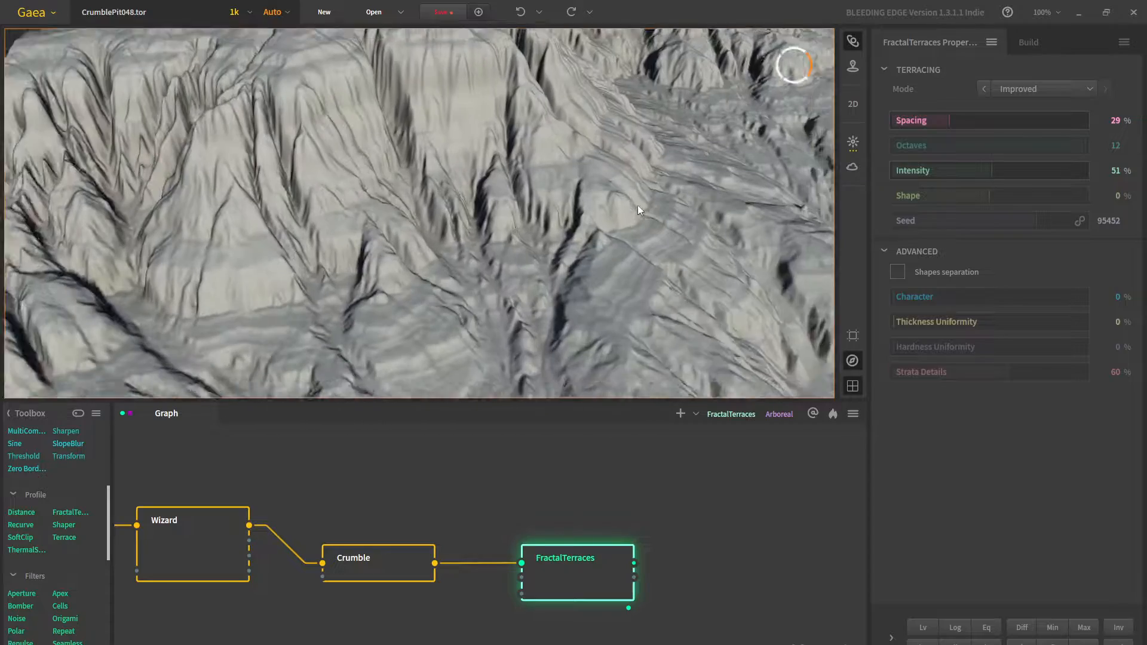
scroll(637, 205, "down", 5)
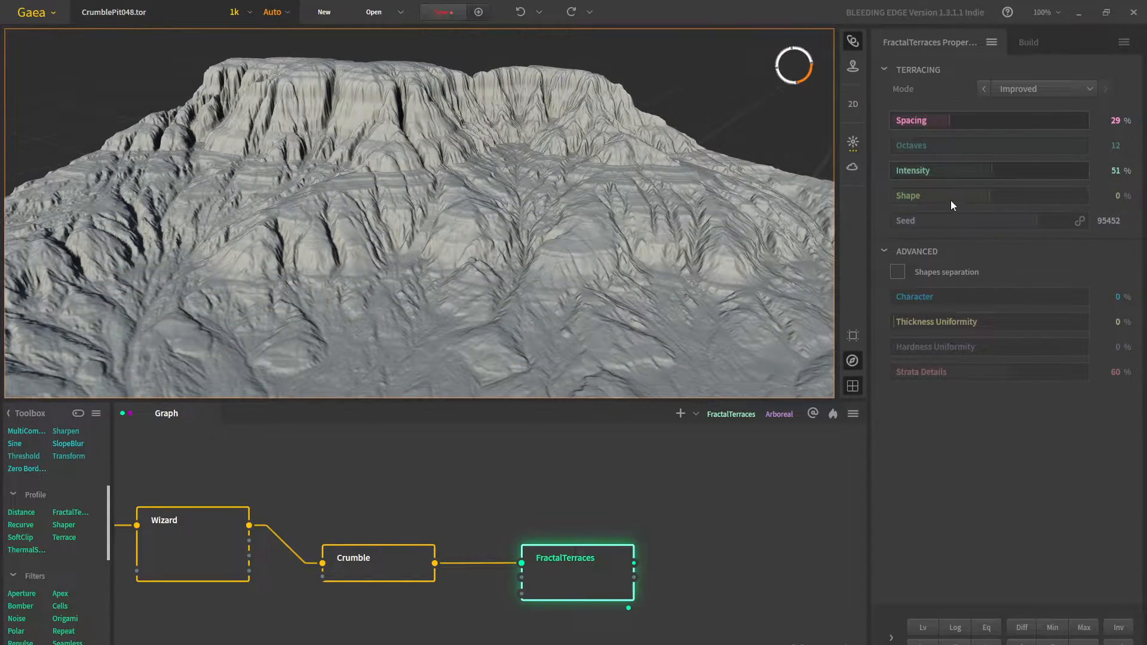
Set the example FractalTerraces' Shape to -45% and Intensity to 49% while viewing the terrain
left_click(946, 198)
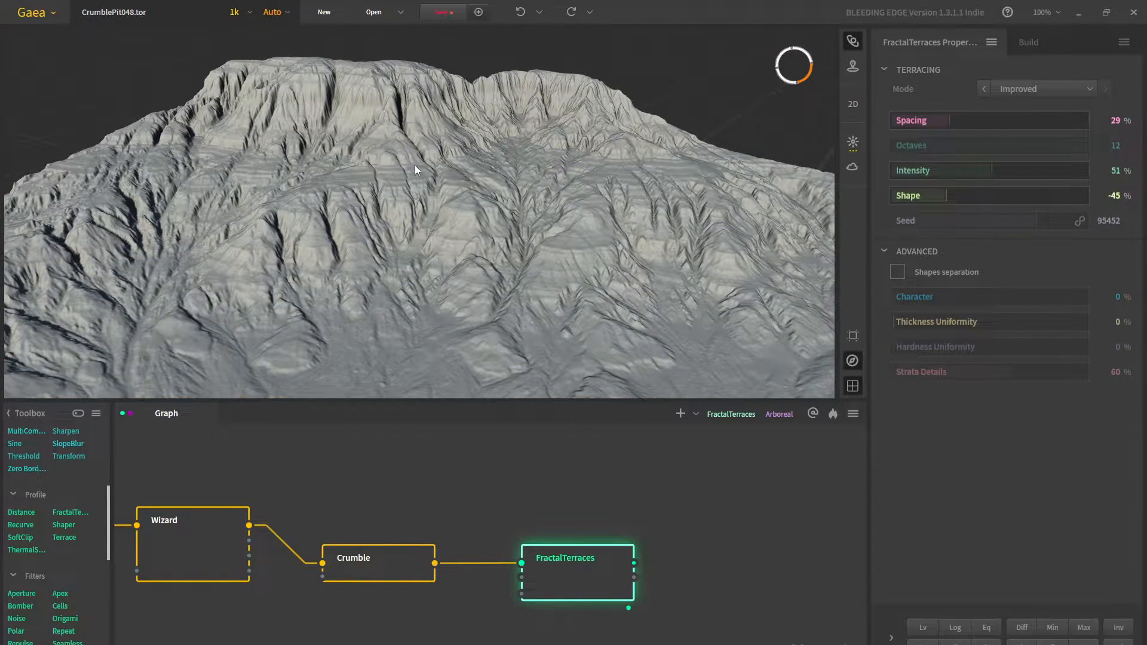
left_click_drag(441, 188, 501, 188)
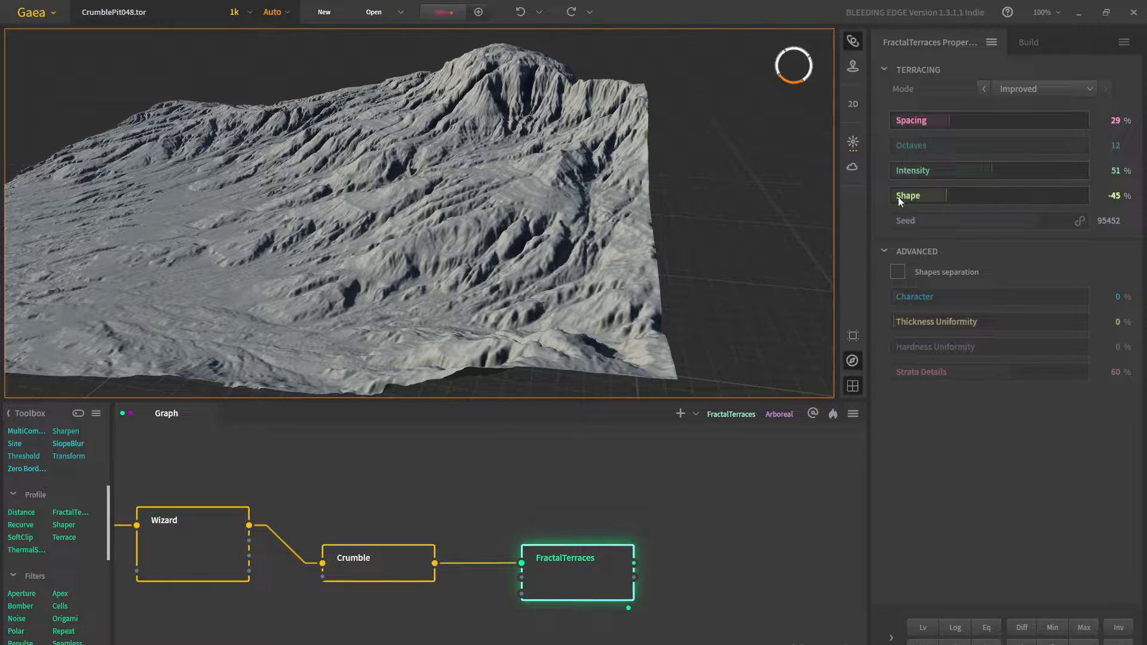
left_click(987, 170)
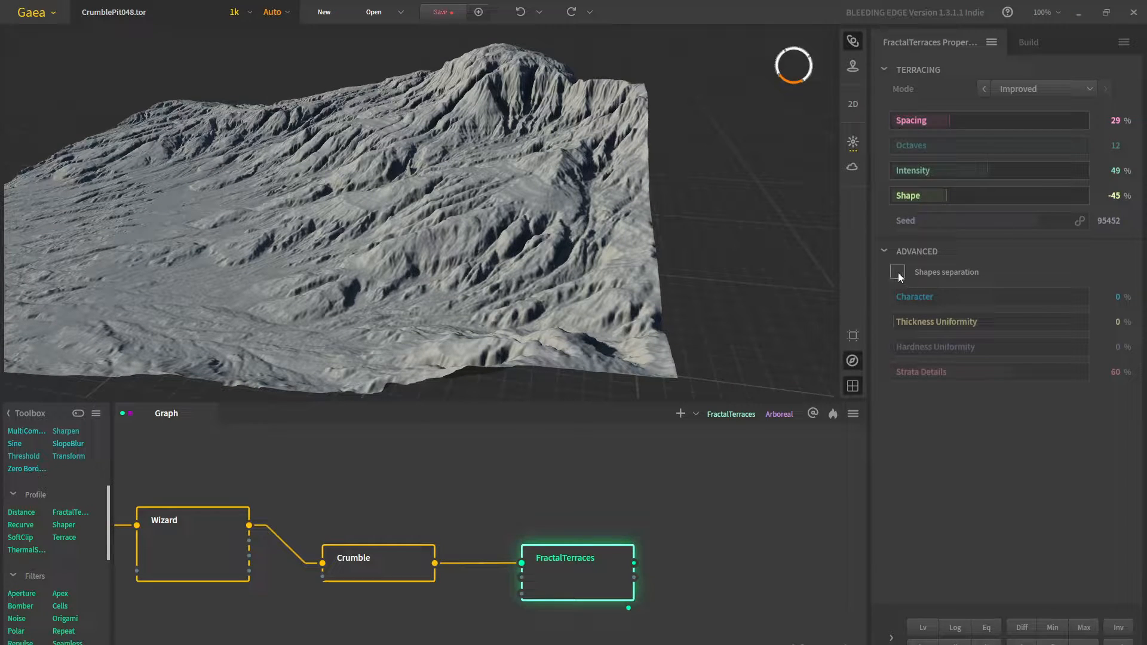
Set the example FractalTerraces' Character to 24% and Hardness Uniformity to 21%, and view the layered slopes
left_click(939, 296)
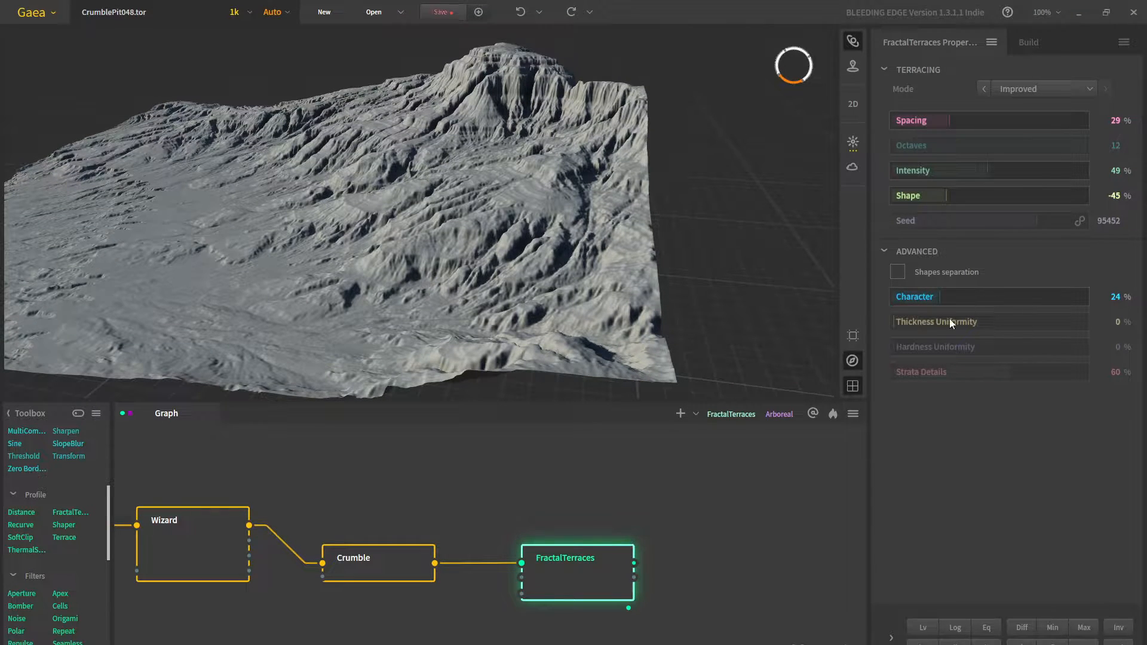
left_click(932, 349)
left_click_drag(358, 179, 470, 251)
Select the original FractalTerraces node in the main graph and examine its settings and layered terrain
left_click_drag(490, 567, 532, 483)
scroll(533, 483, "down", 2)
scroll(589, 571, "up", 4)
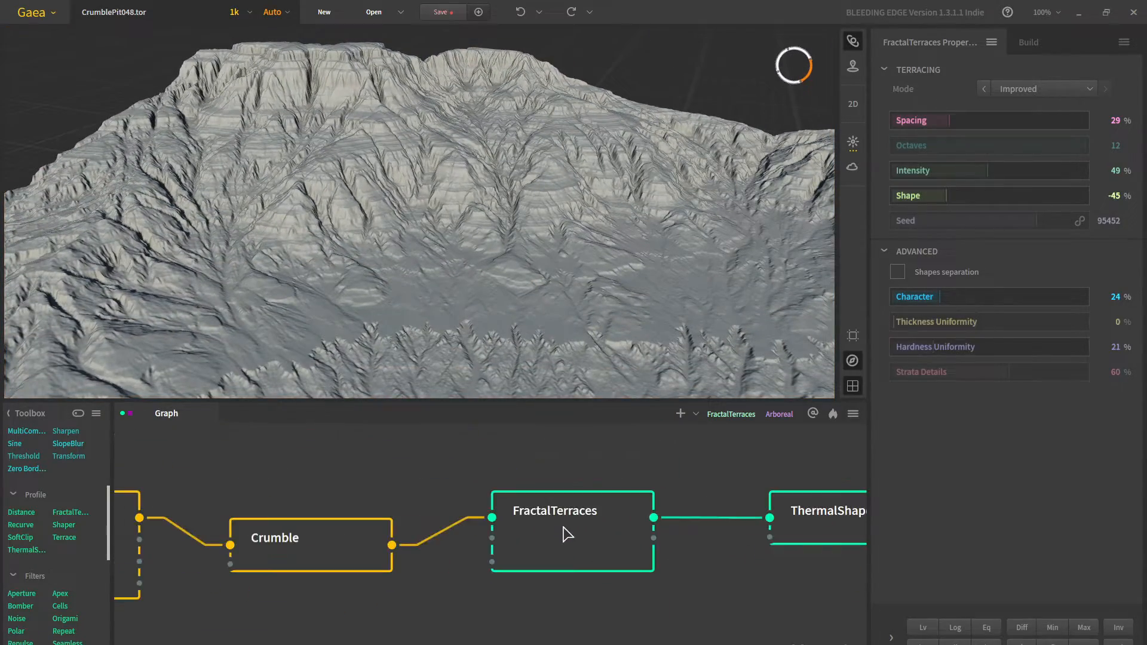
left_click(567, 533)
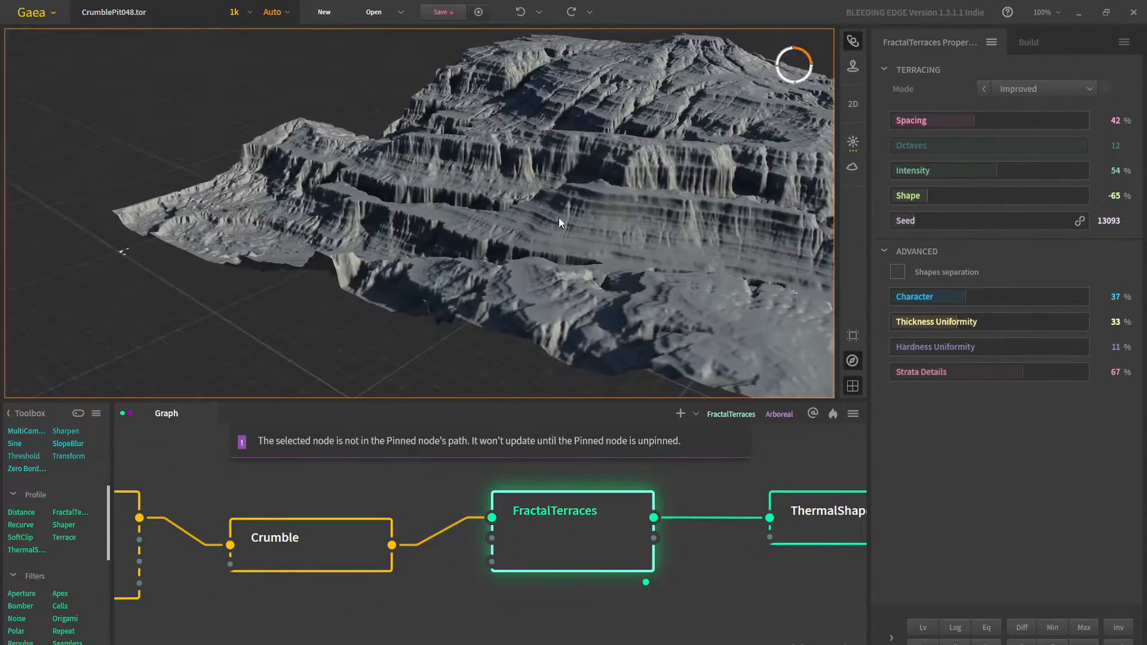
left_click_drag(560, 219, 503, 225)
scroll(528, 225, "down", 4)
scroll(484, 193, "up", 4)
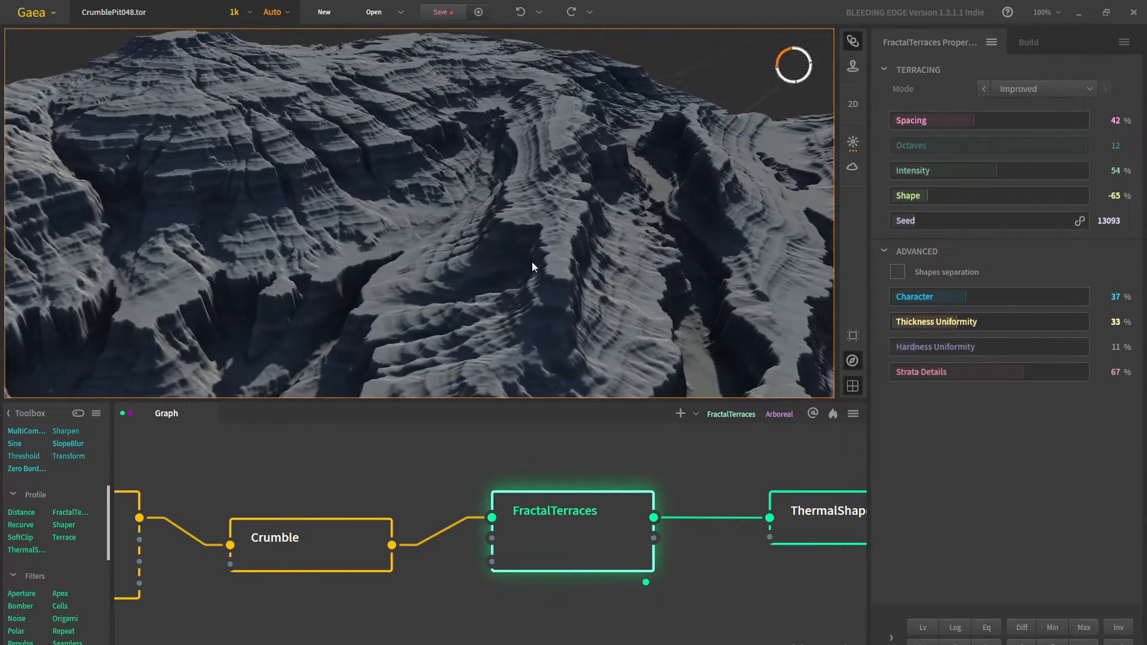
mouse_move(534, 267)
left_mouse_down()
mouse_move(556, 243)
mouse_move(538, 246)
left_mouse_up()
Select the original Crumble node and examine its slopes before terracing for comparison
left_click(323, 547)
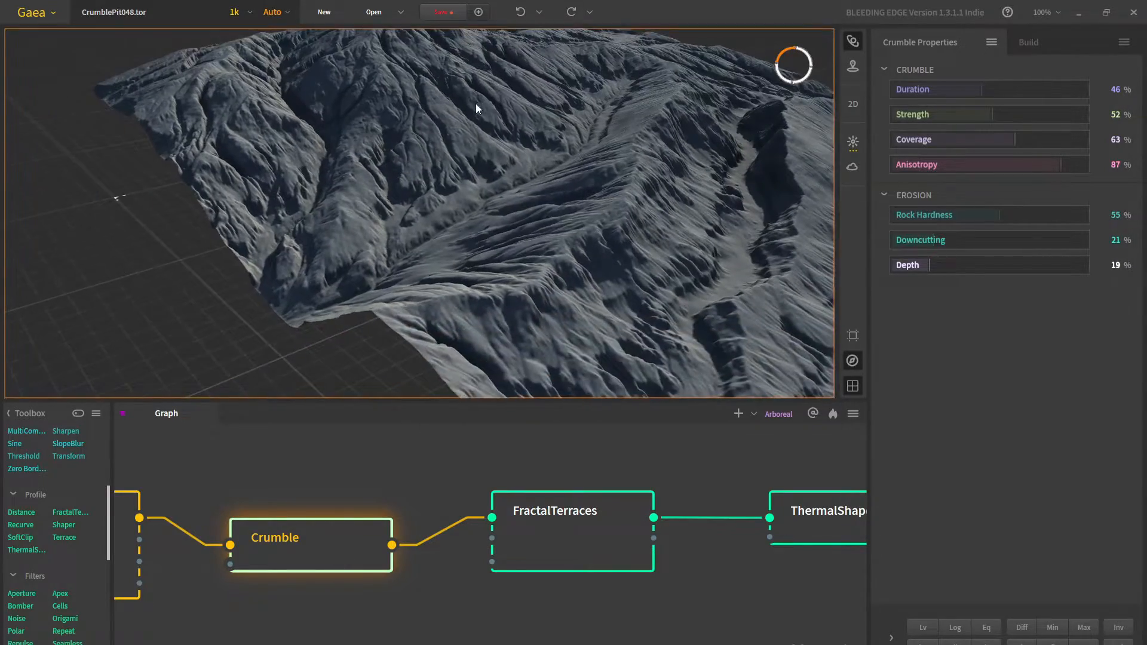
left_click_drag(476, 103, 573, 307)
scroll(512, 226, "up", 5)
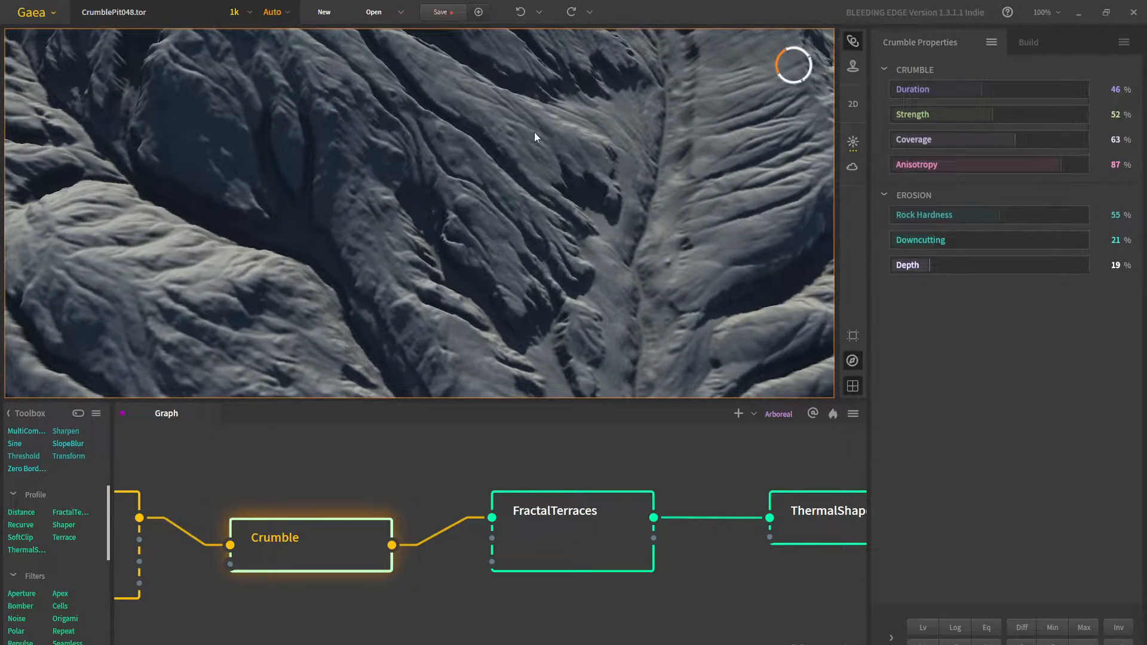
left_click_drag(535, 134, 420, 211)
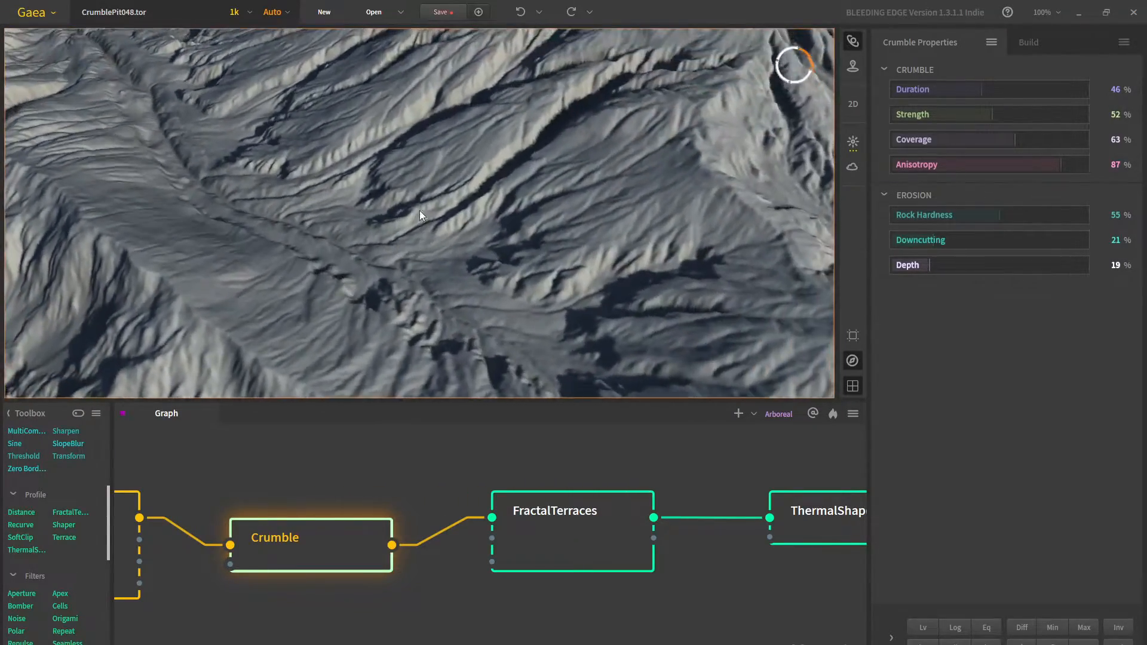
Return to the original FractalTerraces node and examine its stratified cliffs and canyon from several angles
left_click(553, 543)
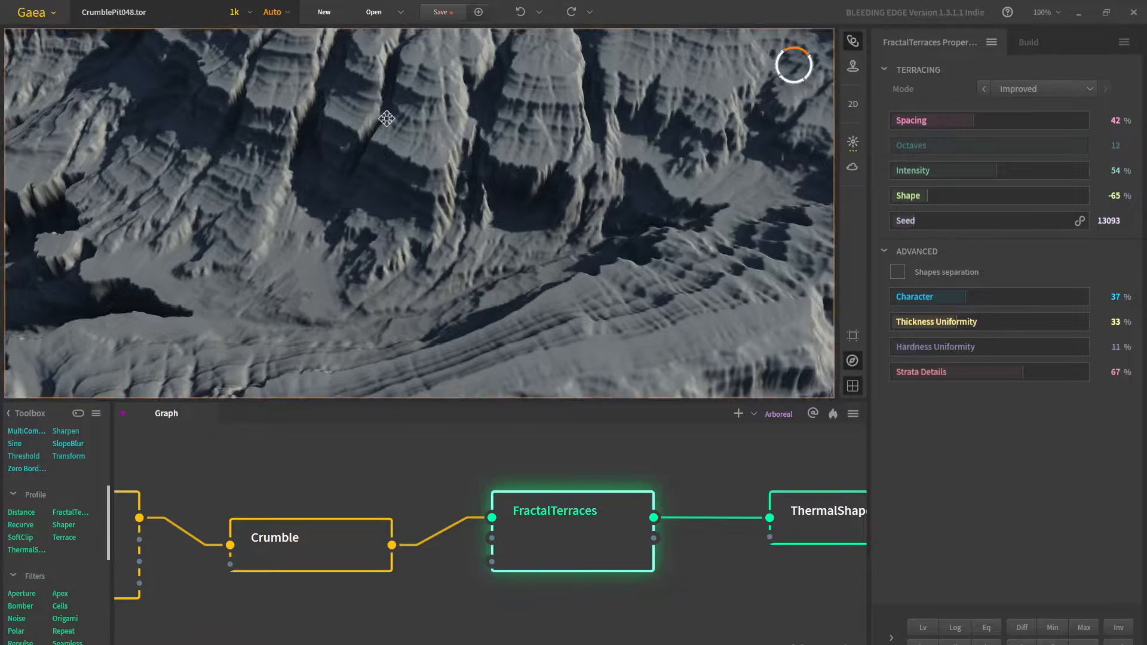
left_click_drag(387, 118, 496, 296)
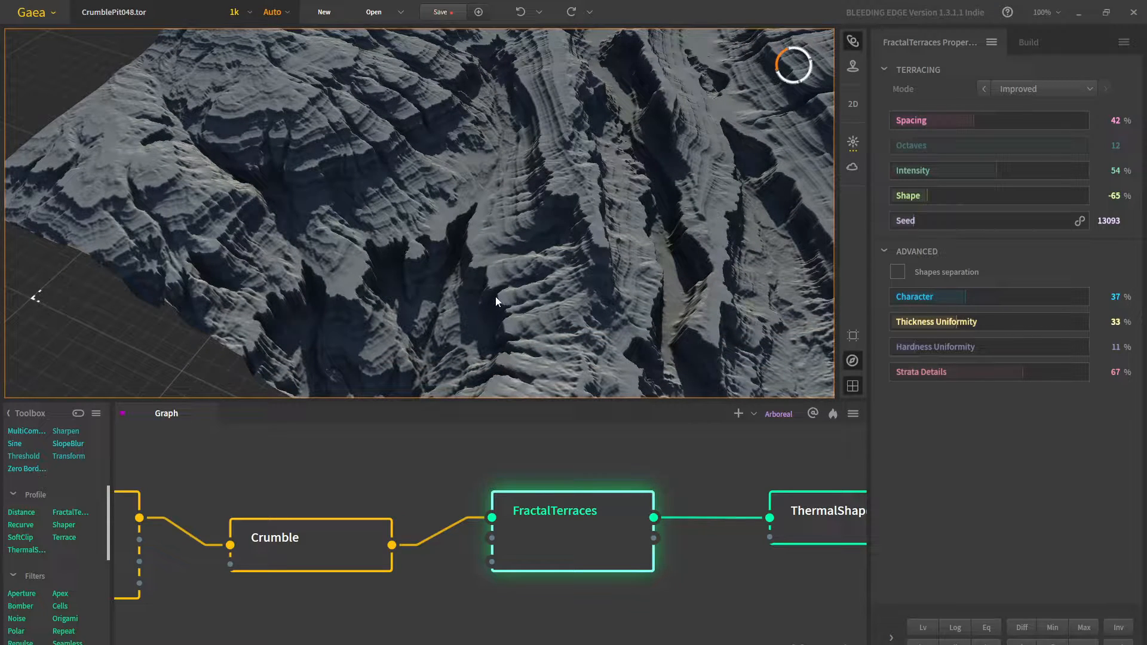
left_click_drag(529, 257, 510, 235)
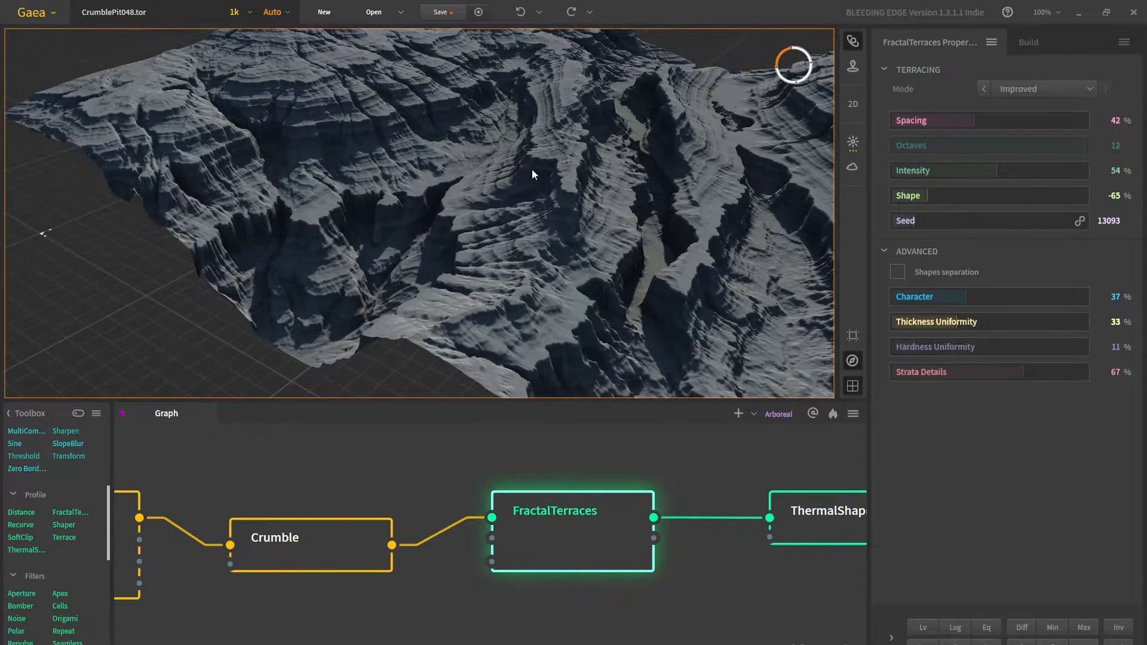
left_click_drag(533, 173, 499, 188)
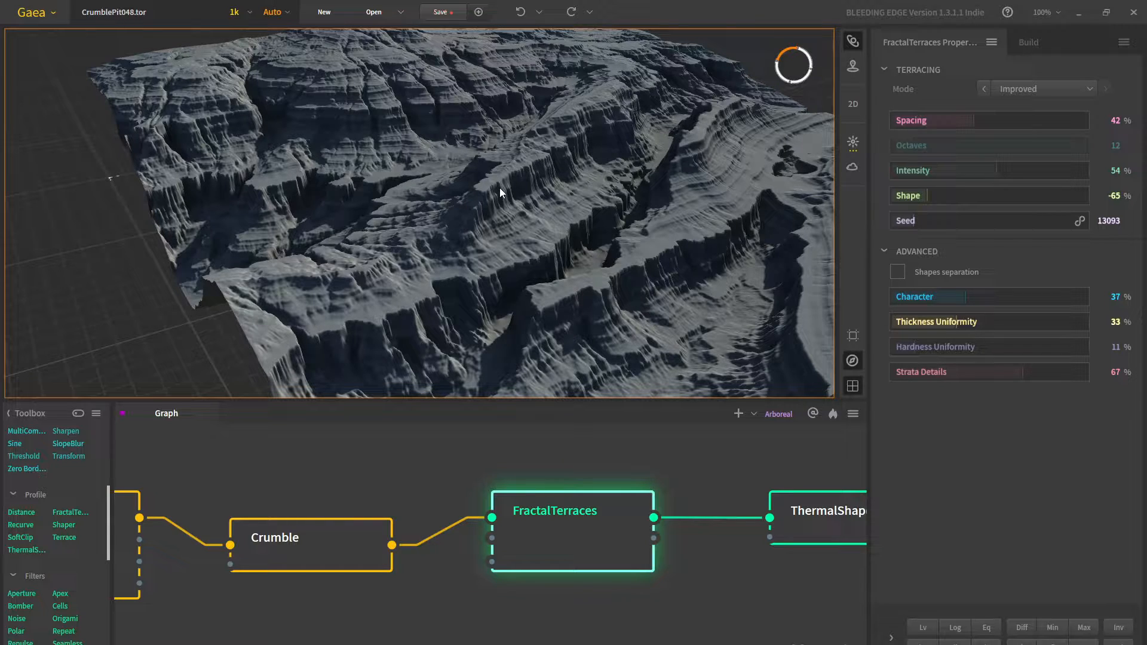
left_click_drag(501, 188, 476, 236)
left_click_drag(487, 170, 494, 306)
Examine the terraced canyon, then select the ThermalShaper node and compare its effect on the terrain near and far
left_click_drag(762, 497, 539, 510)
middle_click_drag(526, 299, 455, 229)
left_click_drag(454, 229, 468, 238)
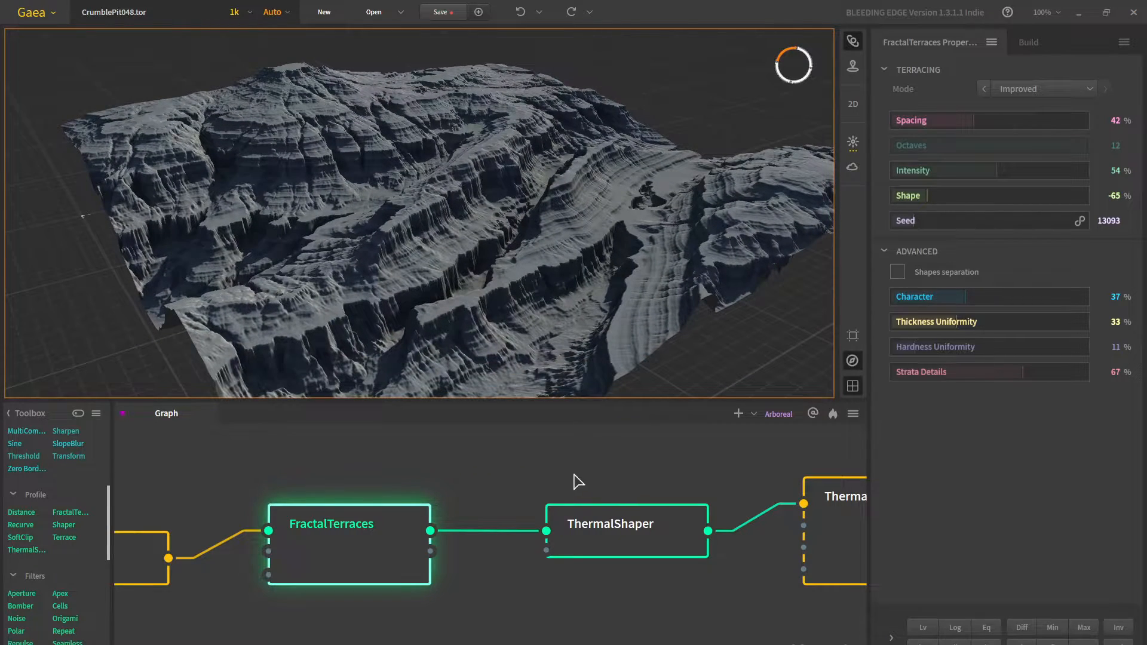
scroll(537, 495, "down", 1)
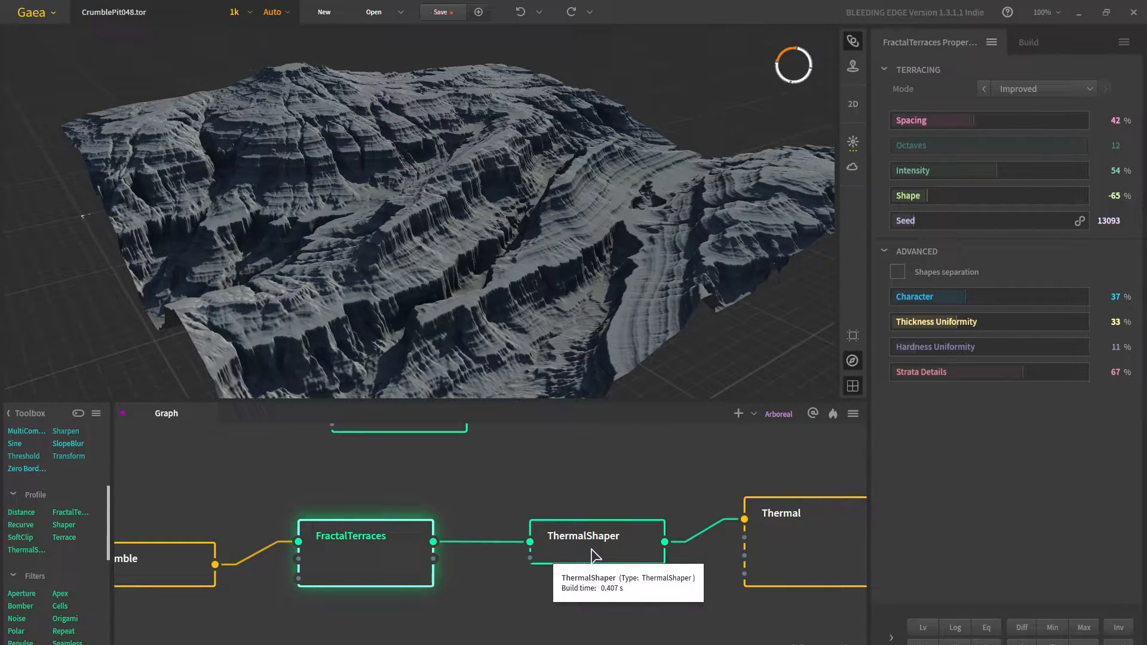
scroll(487, 281, "up", 5)
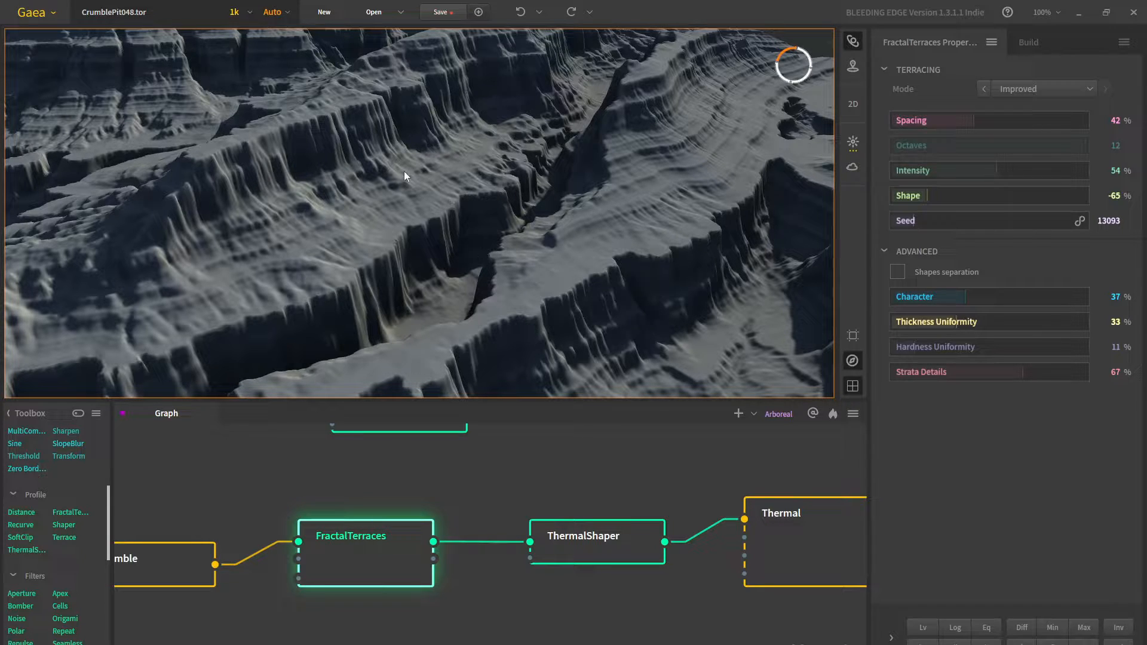
left_click(589, 551)
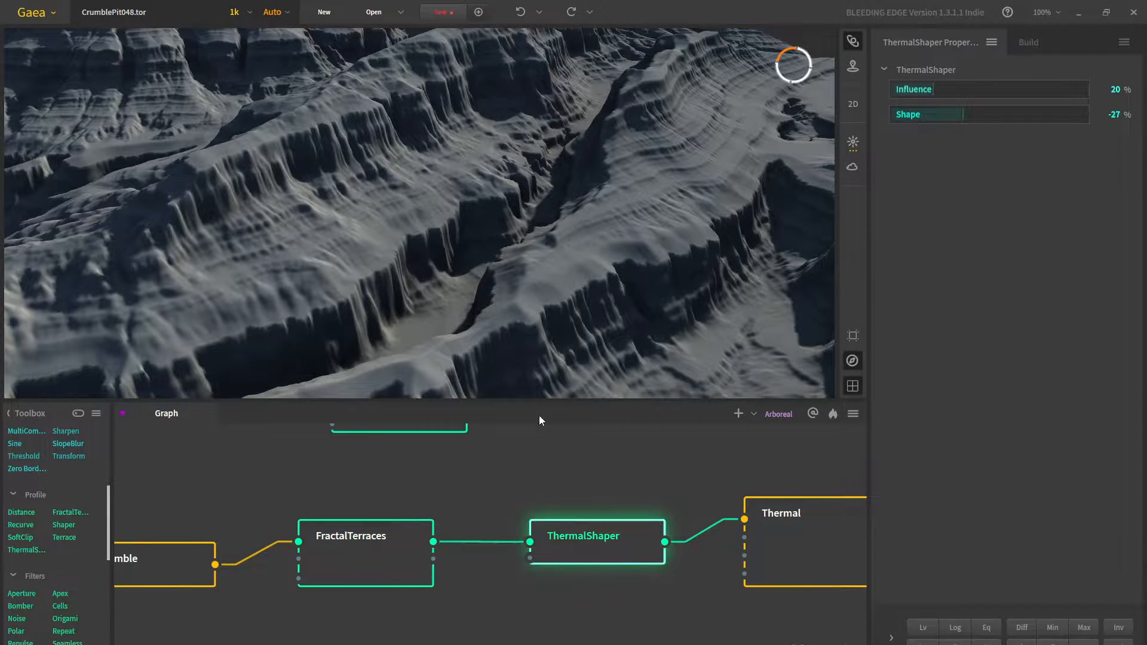
scroll(468, 239, "down", 2)
mouse_move(468, 239)
left_mouse_down()
mouse_move(471, 227)
mouse_move(448, 228)
mouse_move(479, 221)
mouse_move(471, 249)
left_mouse_up()
scroll(454, 261, "down", 5)
scroll(471, 227, "up", 5)
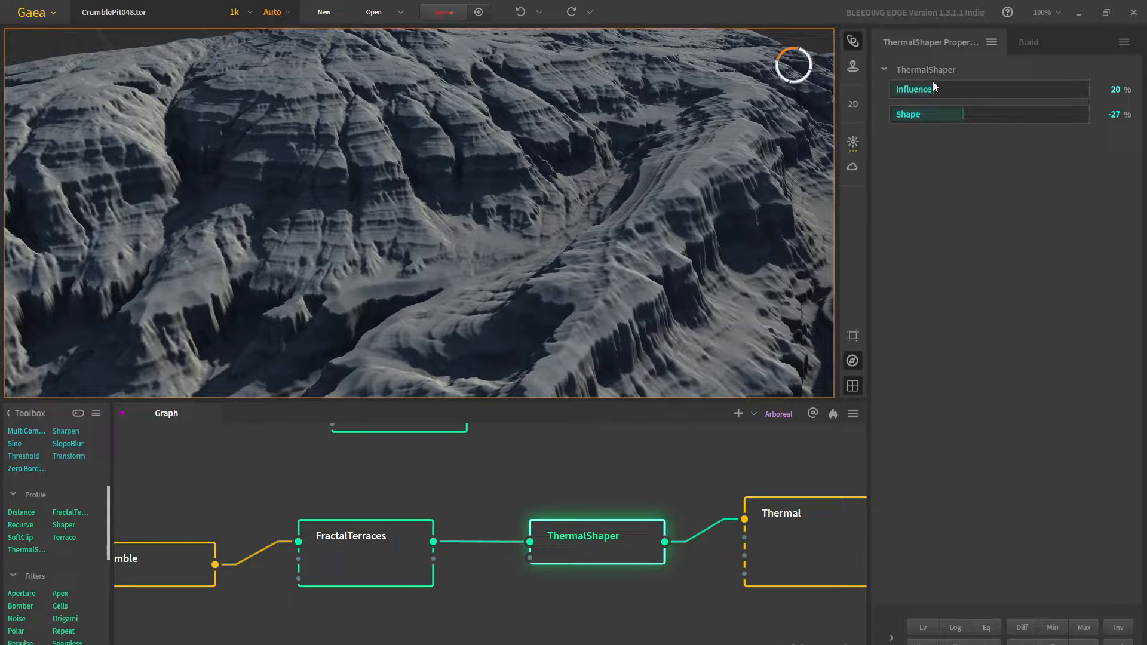
Try the ThermalShaper's Influence at 16% and 60%, and view the whole terrain
left_click(951, 90)
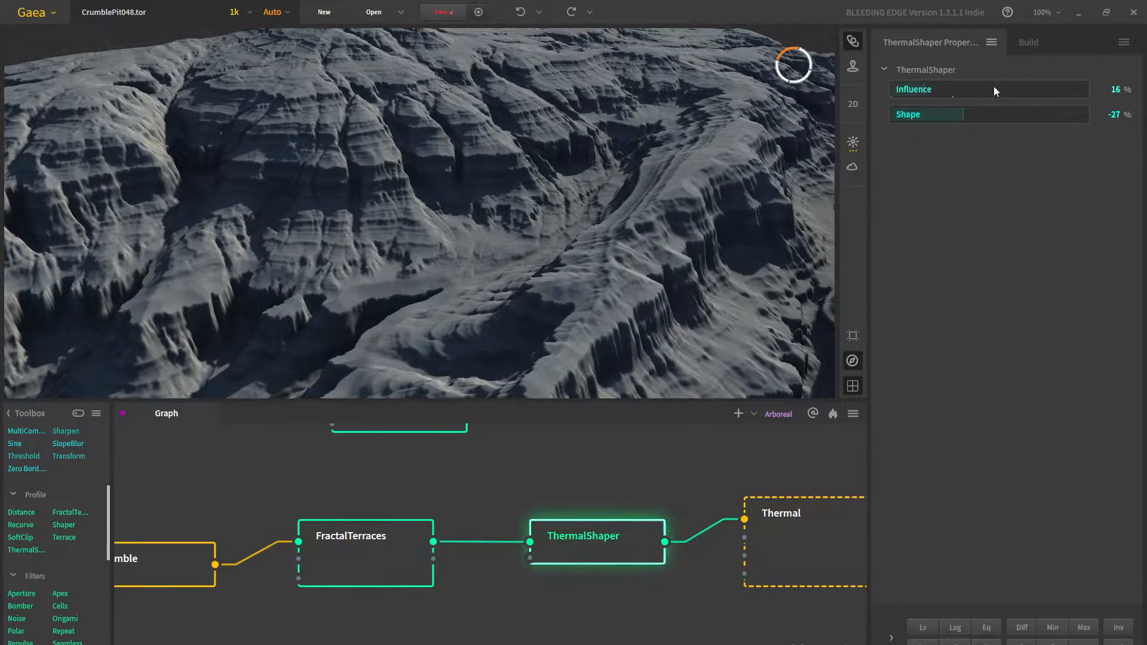
left_click(1009, 89)
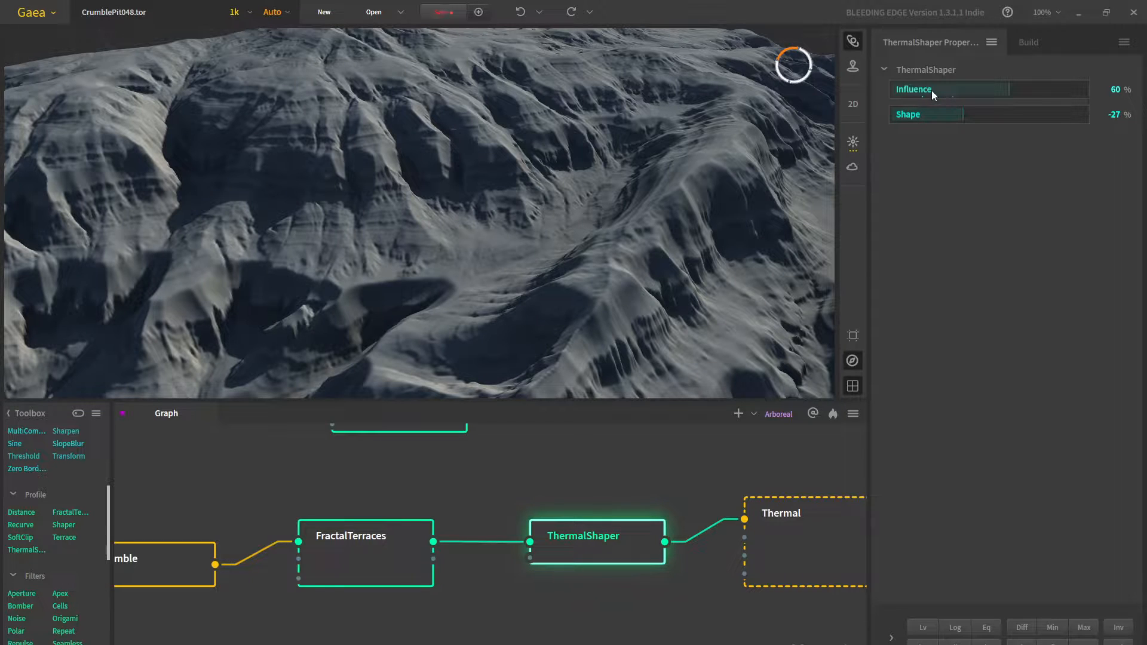
scroll(475, 222, "down", 5)
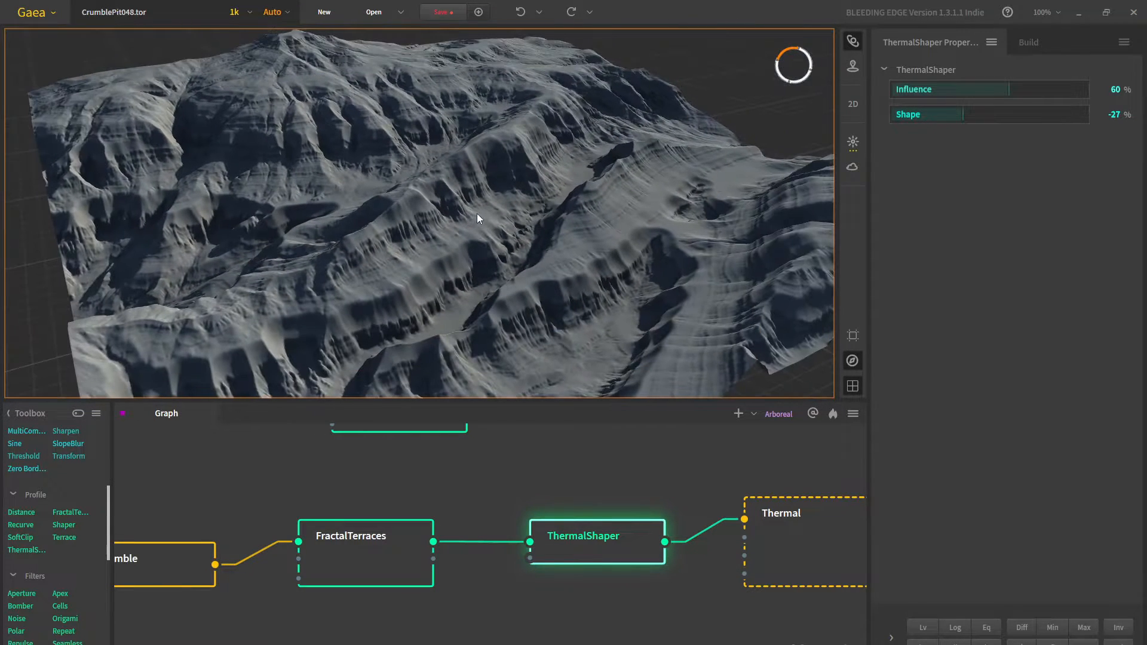
scroll(478, 212, "down", 2)
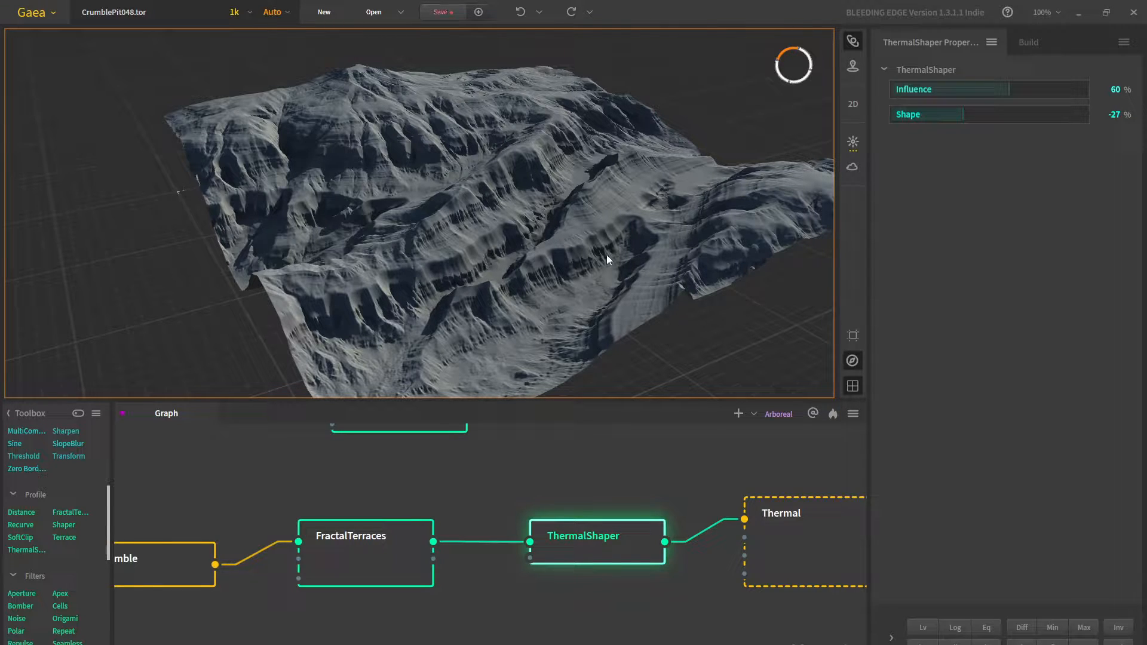
Set the ThermalShaper's Influence to 19% and Shape to -31%, and inspect the cliffs
left_click(930, 88)
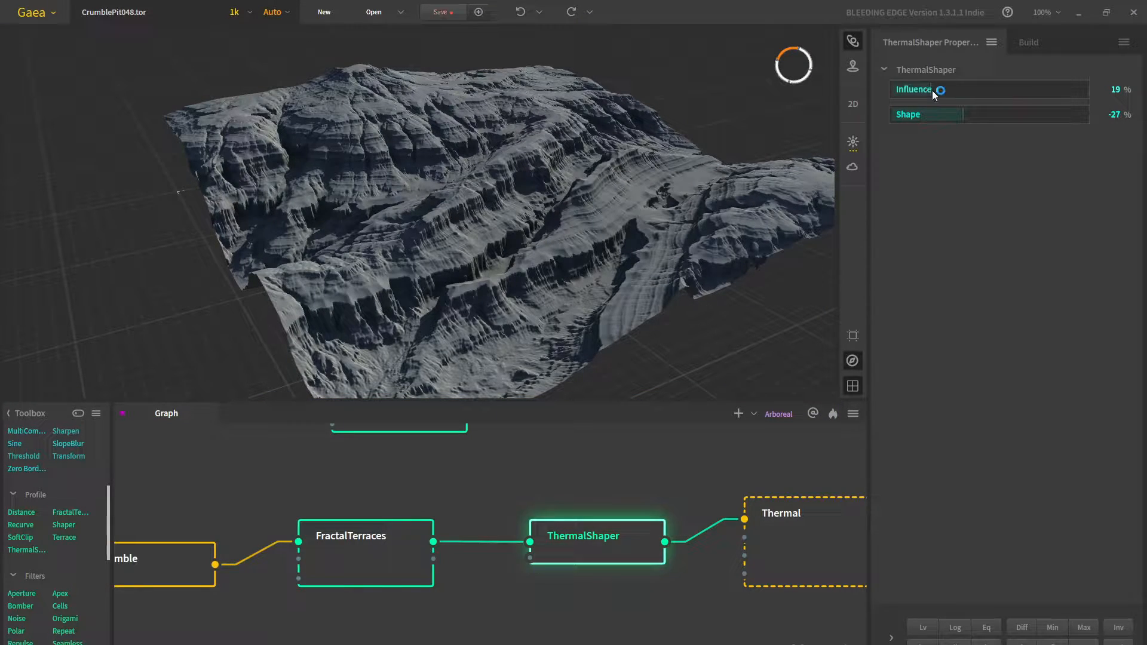
left_click(959, 115)
scroll(632, 160, "up", 5)
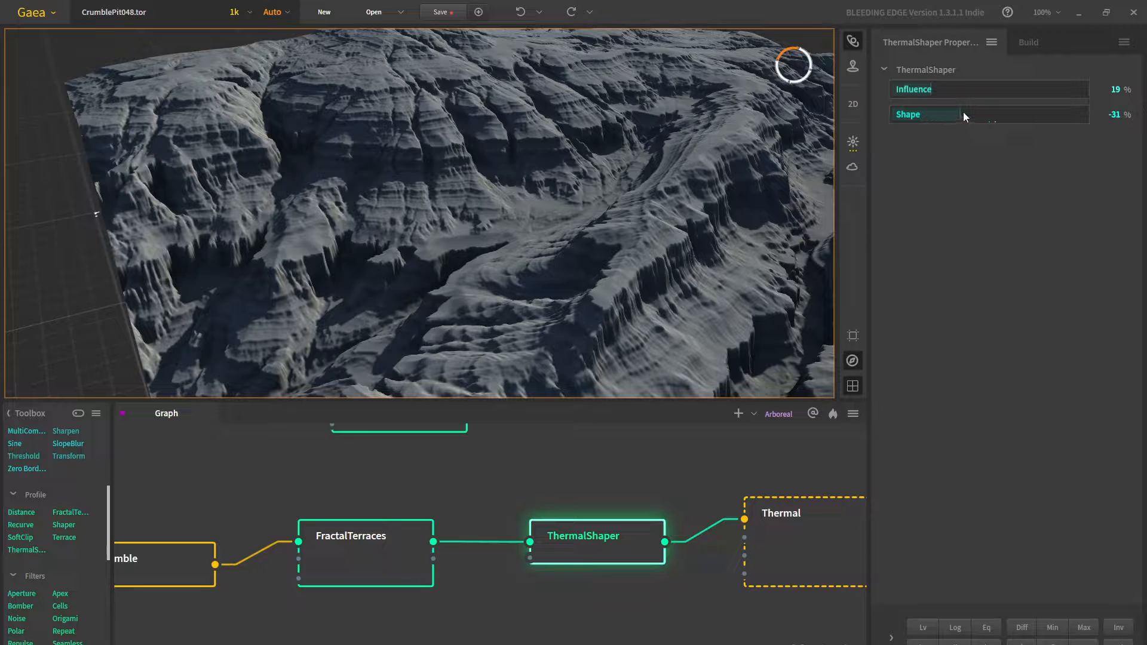
Set the ThermalShaper's Shape to -28% and view the whole terrain
left_click(963, 114)
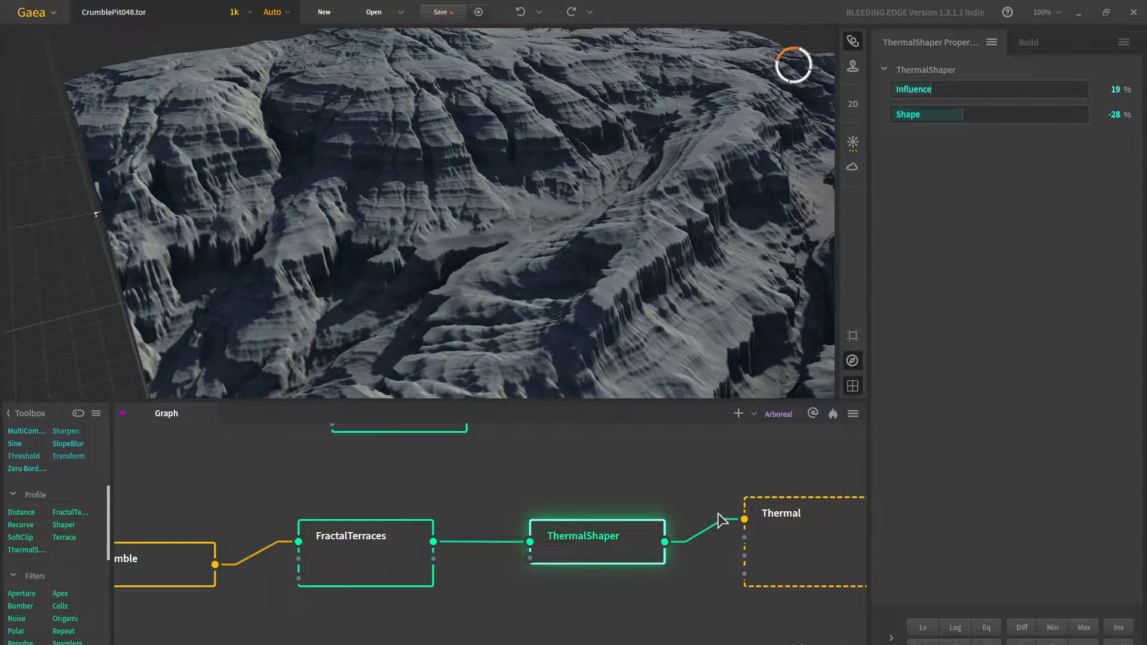
middle_click_drag(720, 519, 548, 536)
left_click_drag(431, 563, 410, 550)
scroll(453, 239, "down", 5)
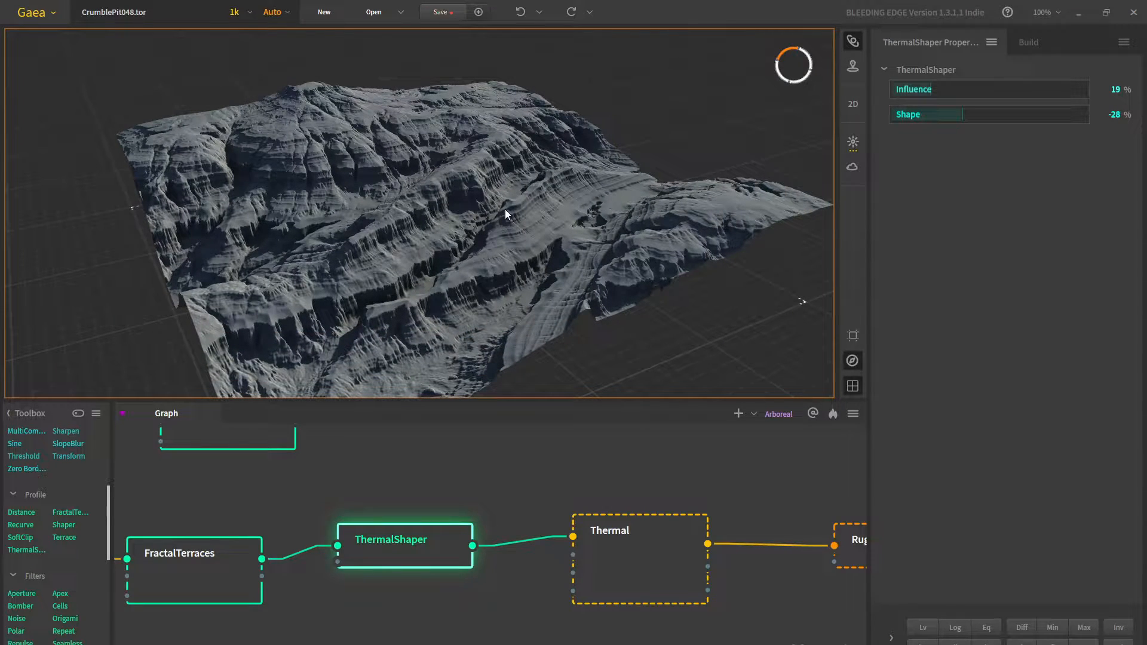
middle_click_drag(518, 220, 389, 164)
Select the Thermal node, pin its preview, and inspect the eroded slopes up close
left_click(641, 525)
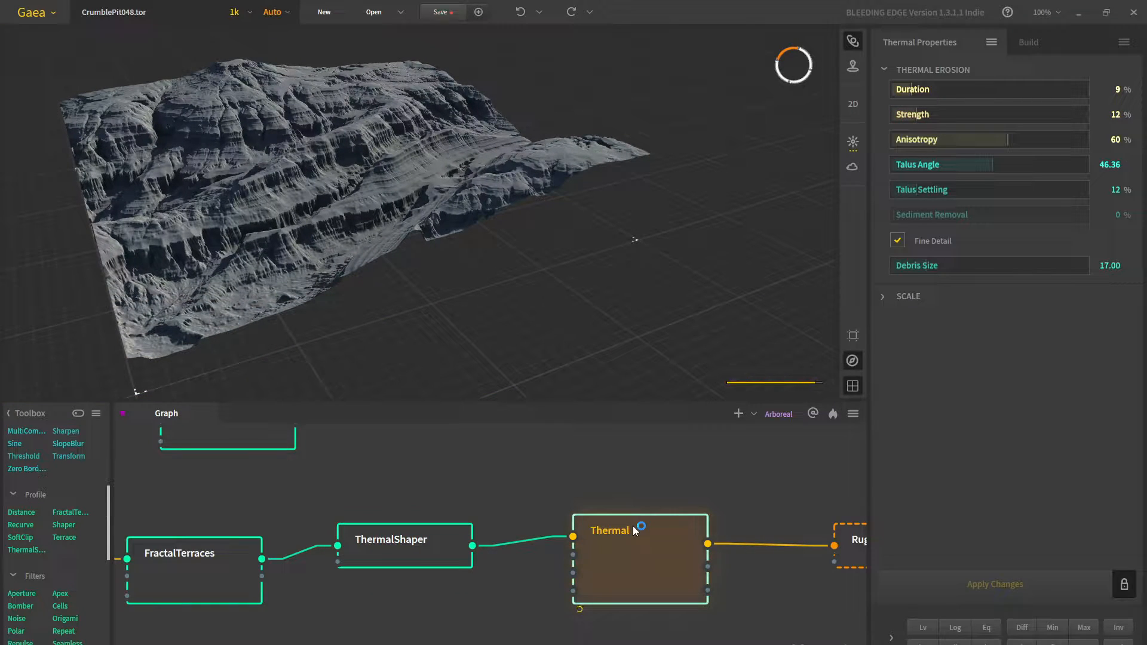
key("f")
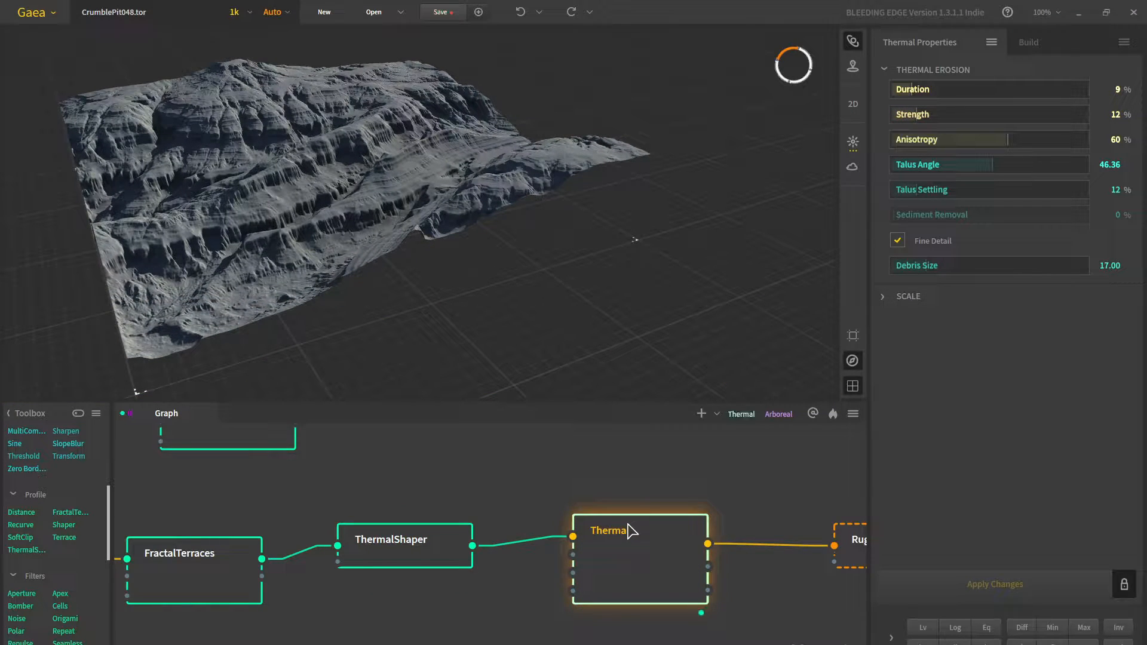
scroll(314, 195, "up", 3)
left_click_drag(313, 195, 486, 229)
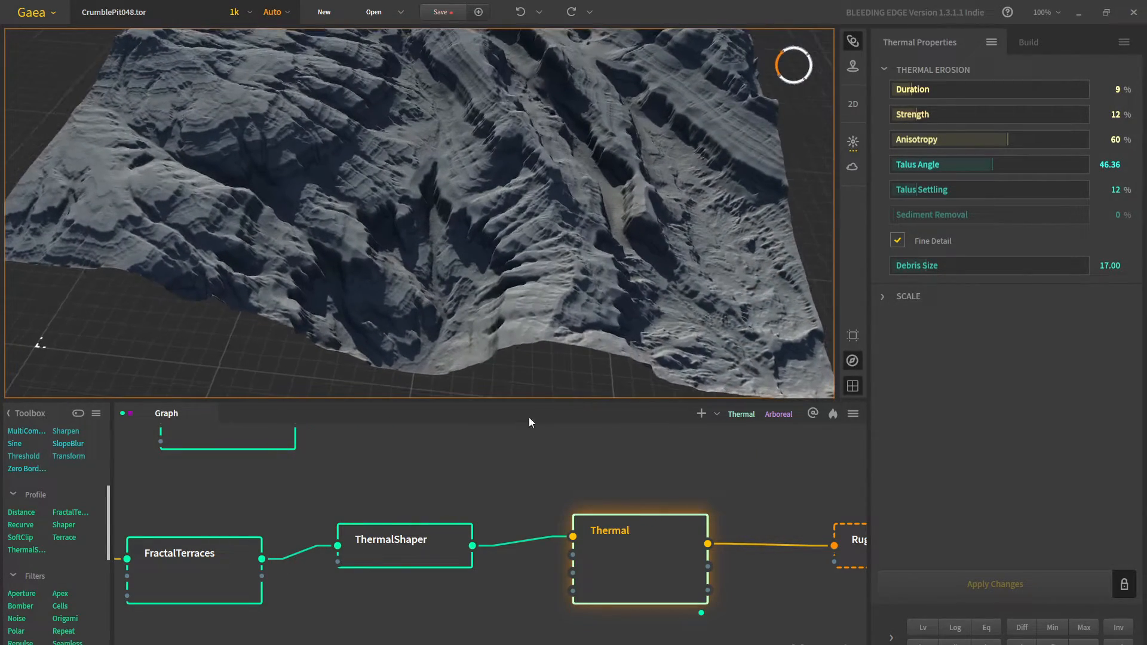
scroll(467, 177, "up", 2)
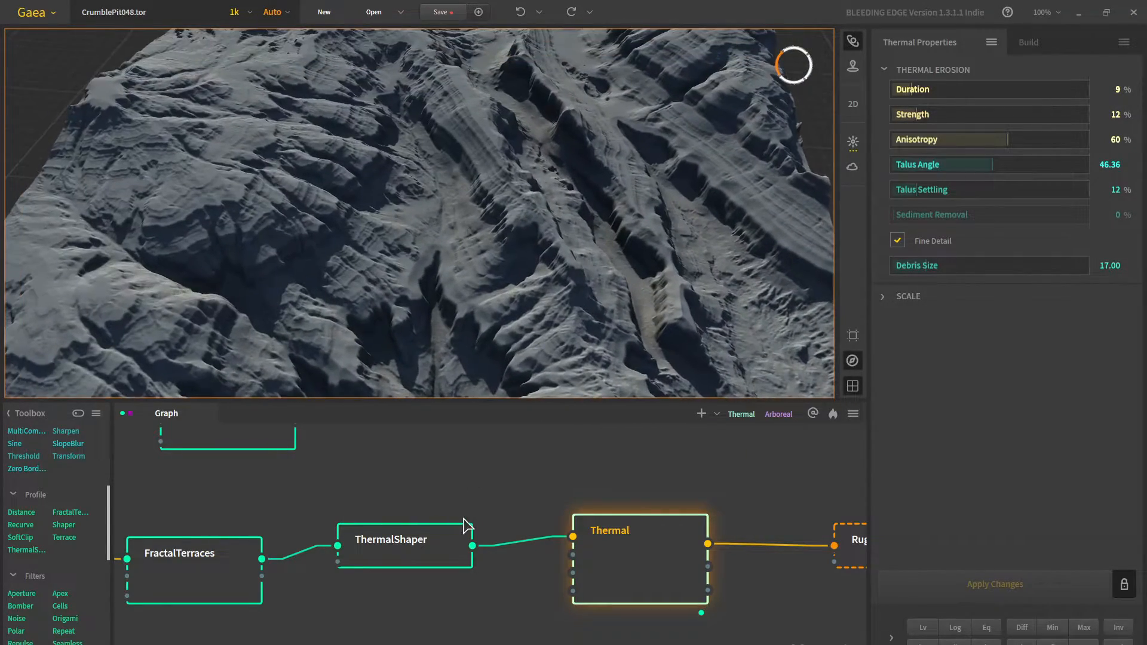
Switch the pinned preview back to the ThermalShaper node and examine its cliffs and canyons near and far for comparison
left_click(435, 545)
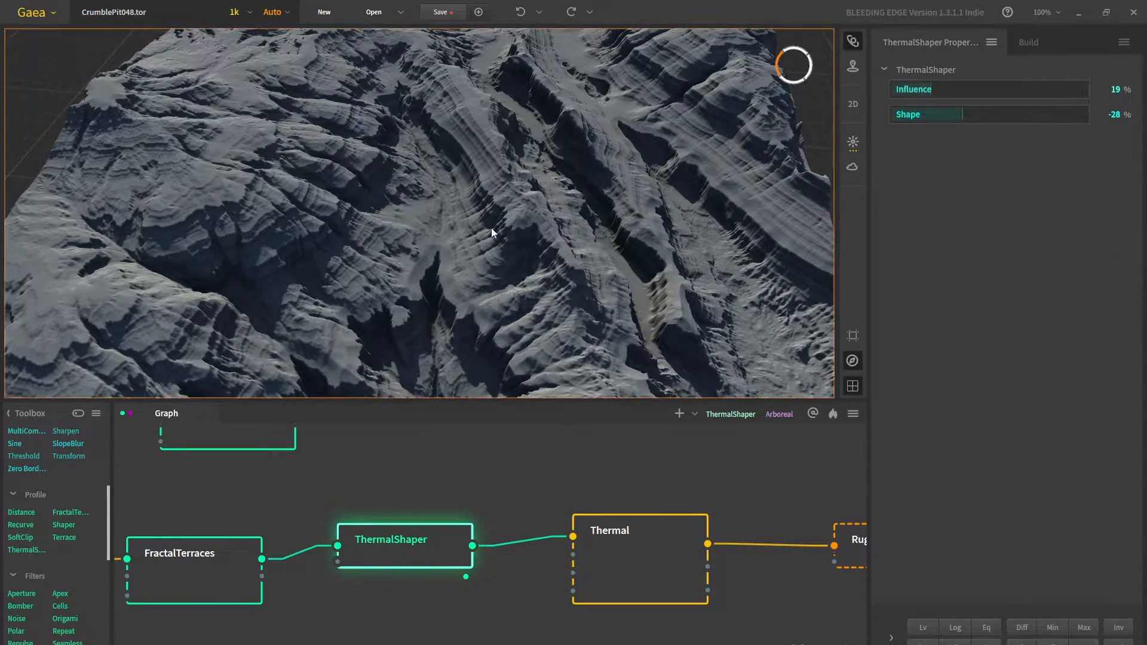
left_click_drag(491, 228, 486, 118)
scroll(473, 234, "up", 3)
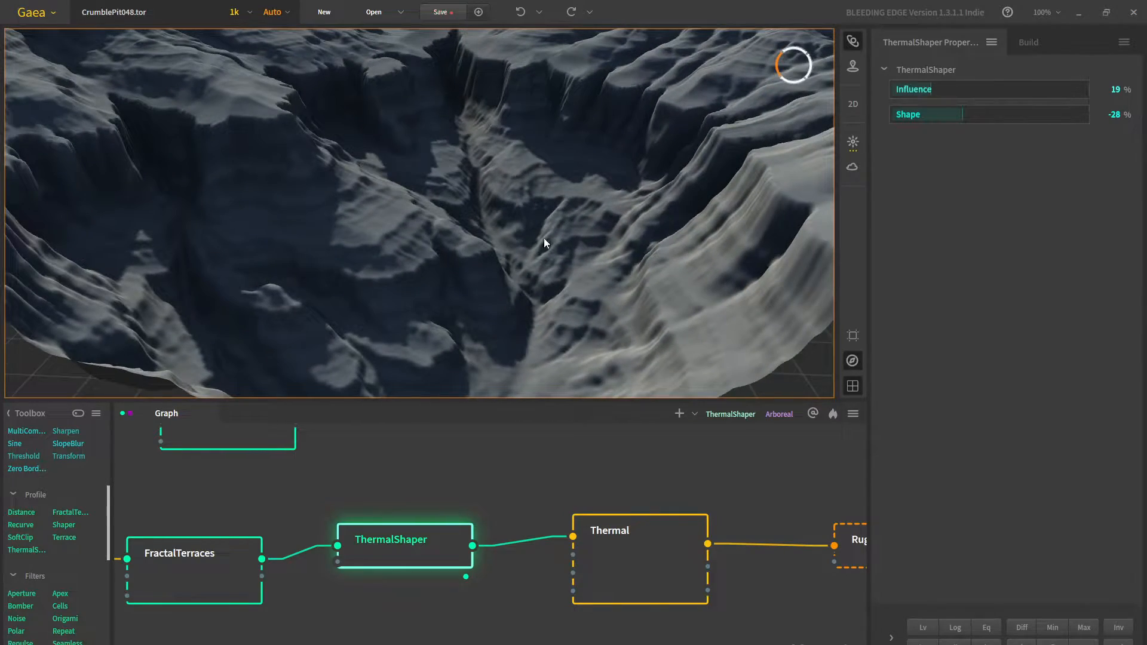
left_click_drag(544, 241, 449, 180)
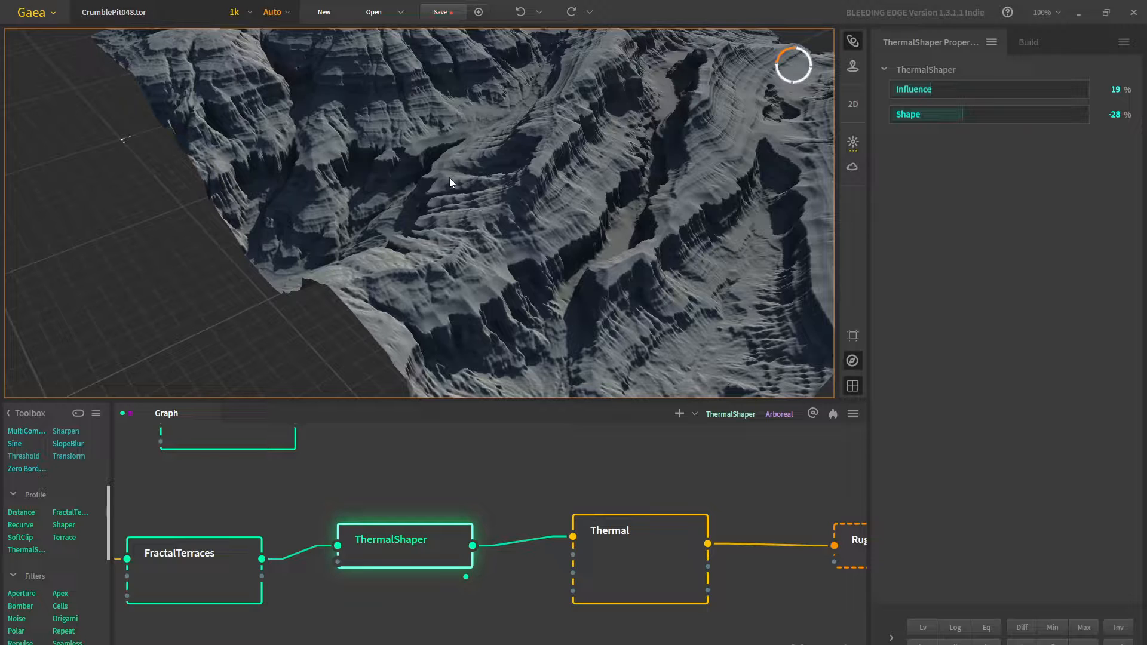
scroll(449, 177, "down", 5)
scroll(457, 197, "up", 7)
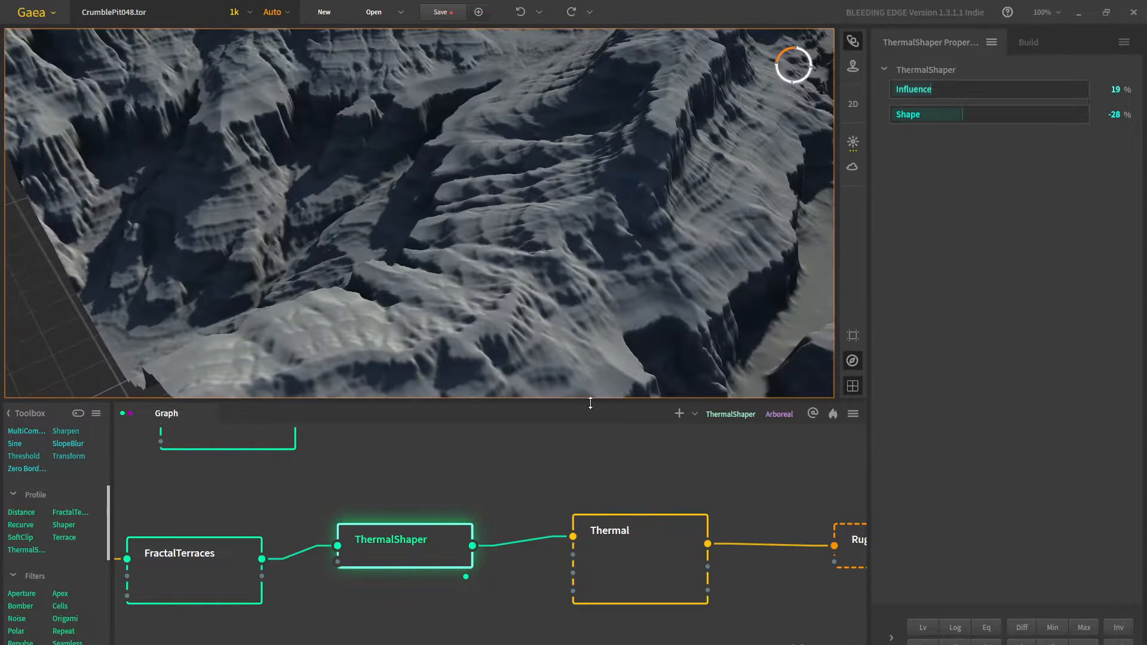
scroll(299, 164, "down", 5)
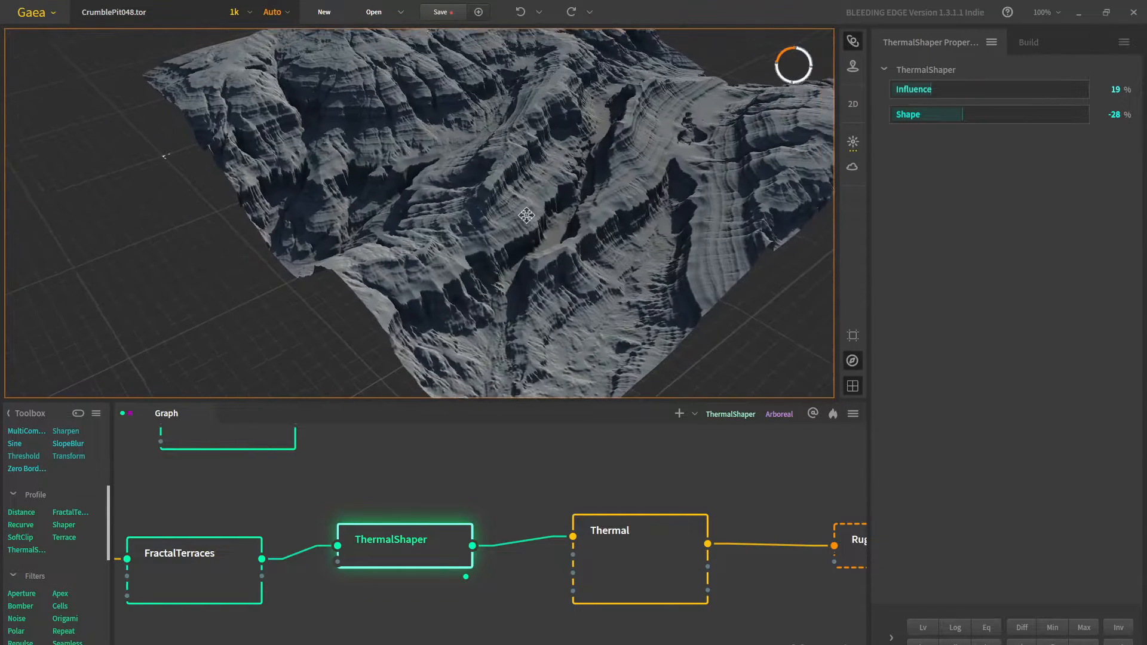
scroll(499, 217, "up", 3)
Pin the Thermal node's preview again and examine its eroded cliffs, ridges and canyon floors from several angles
left_click(646, 560)
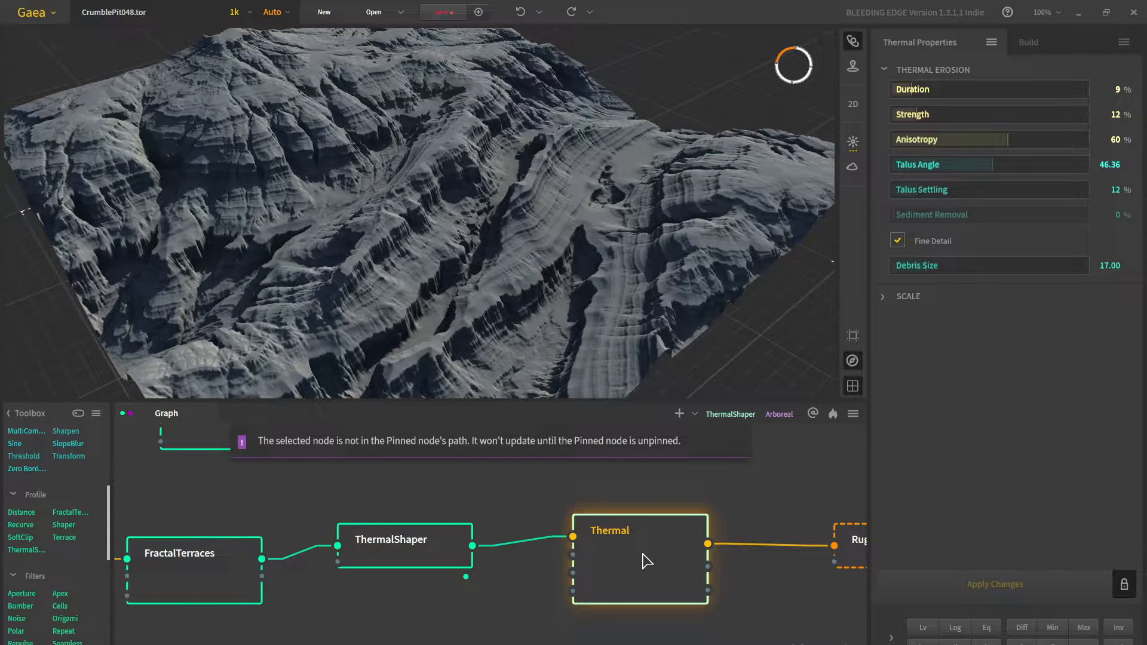
key("f")
middle_click_drag(509, 323, 580, 252)
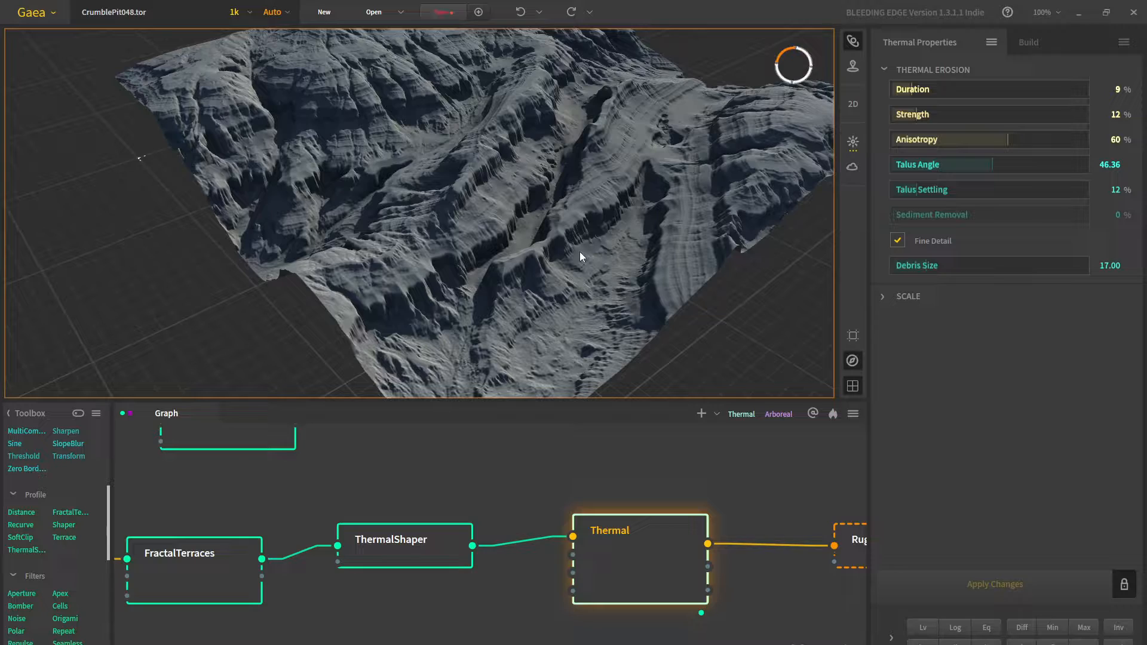
scroll(511, 158, "up", 2)
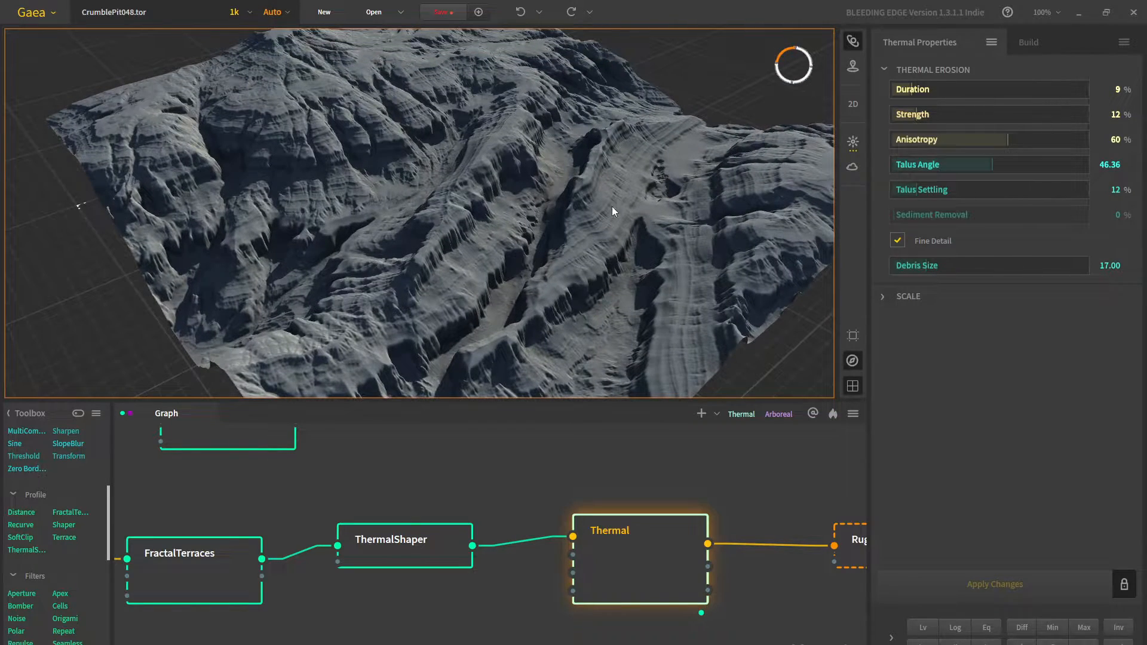
scroll(612, 206, "up", 3)
middle_click_drag(448, 212, 592, 167)
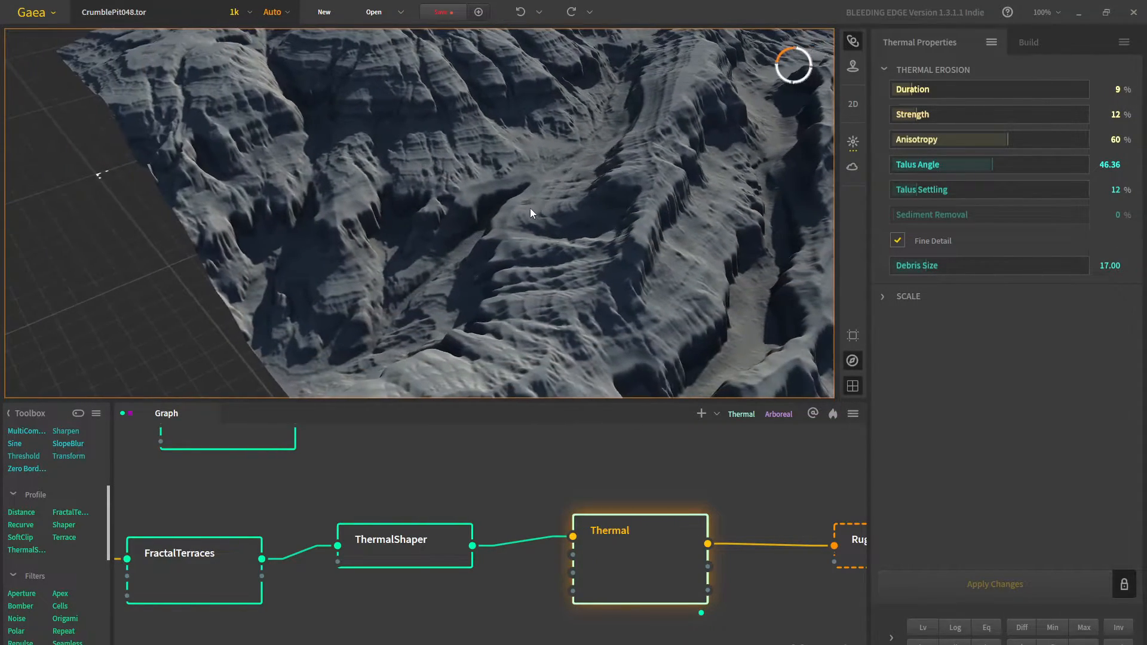
scroll(529, 209, "up", 4)
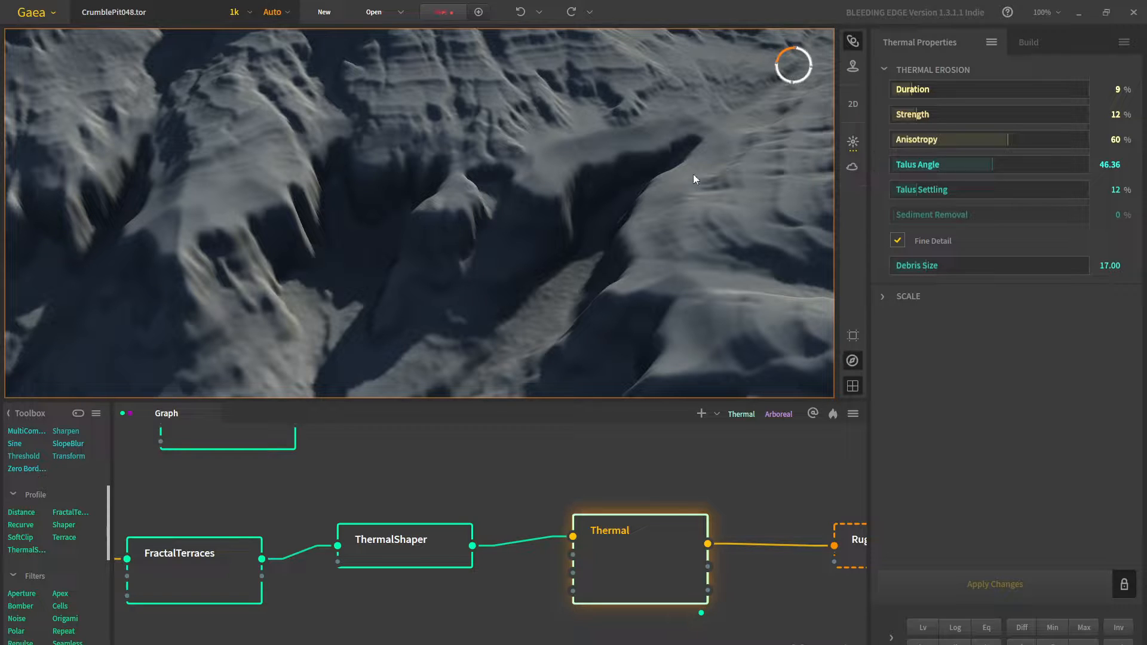
middle_click_drag(693, 174, 601, 159)
scroll(601, 159, "down", 5)
middle_click_drag(705, 191, 647, 178)
scroll(653, 182, "up", 3)
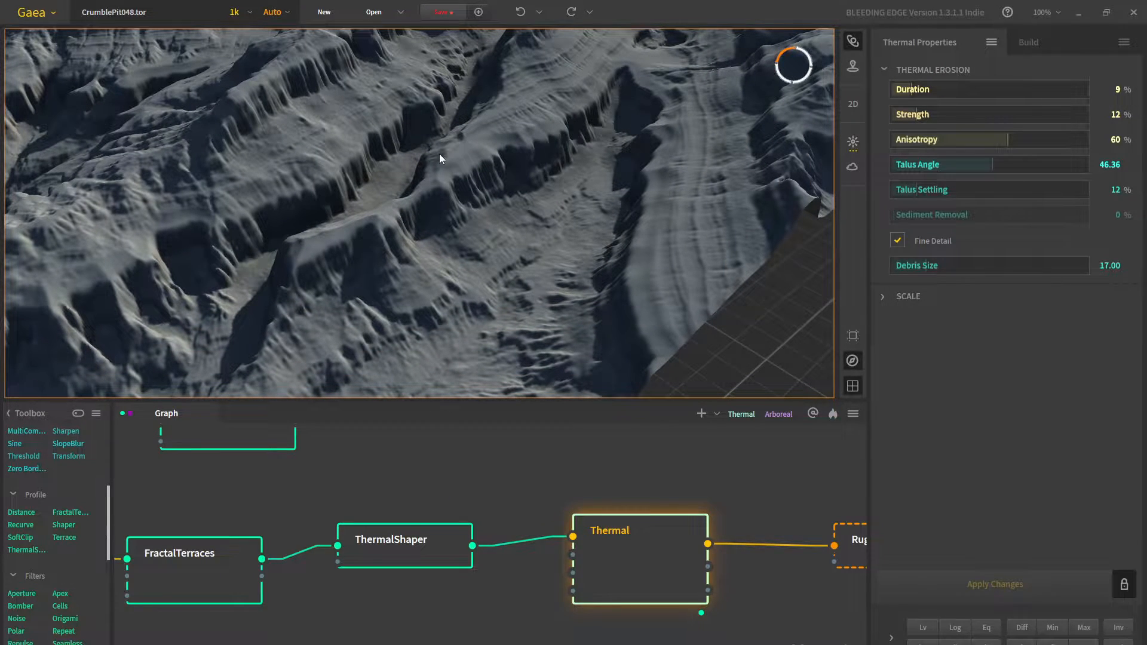
middle_click_drag(439, 154, 471, 185)
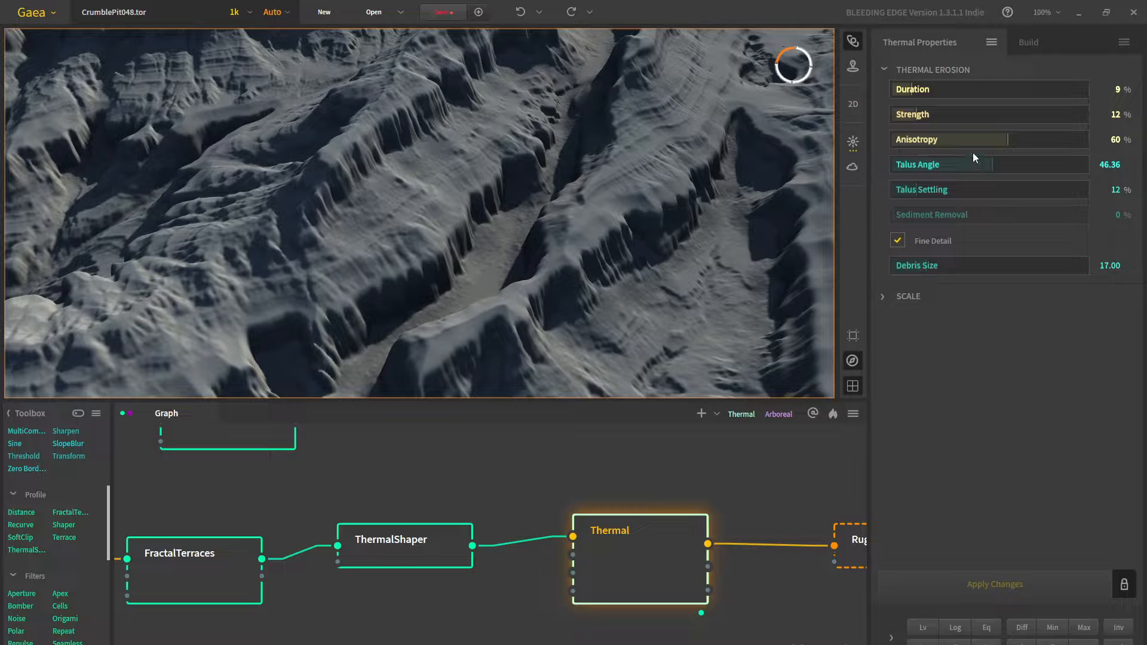
Try the Thermal node's Anisotropy at 20% and 54%, set it to 59%, and inspect the terrain
left_click(933, 139)
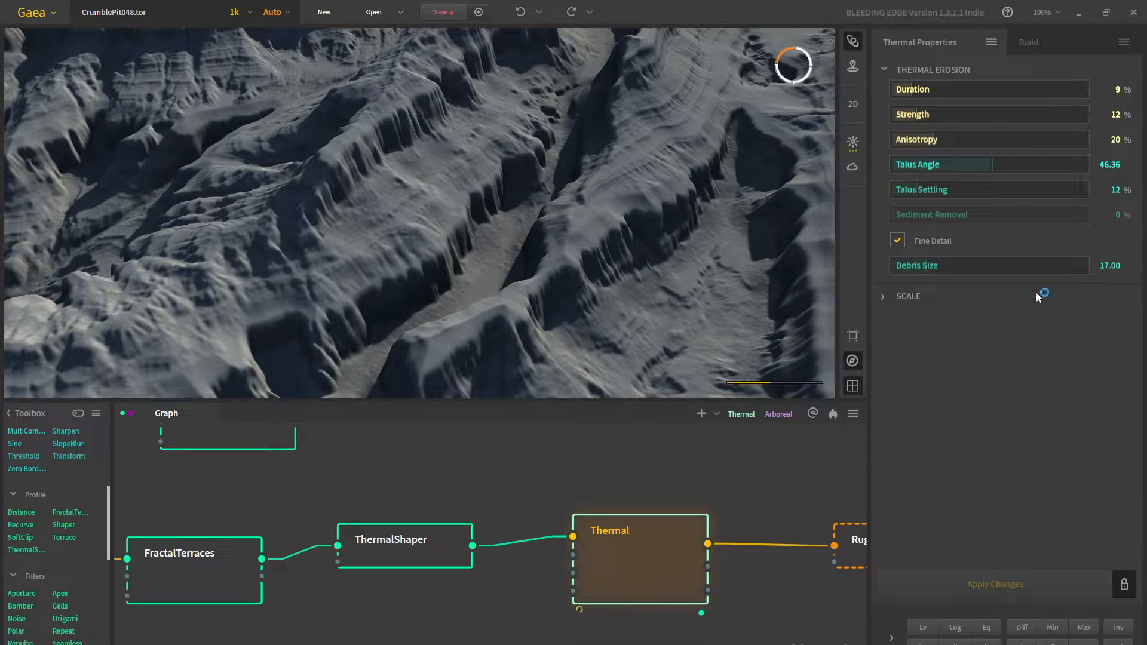
left_click(998, 139)
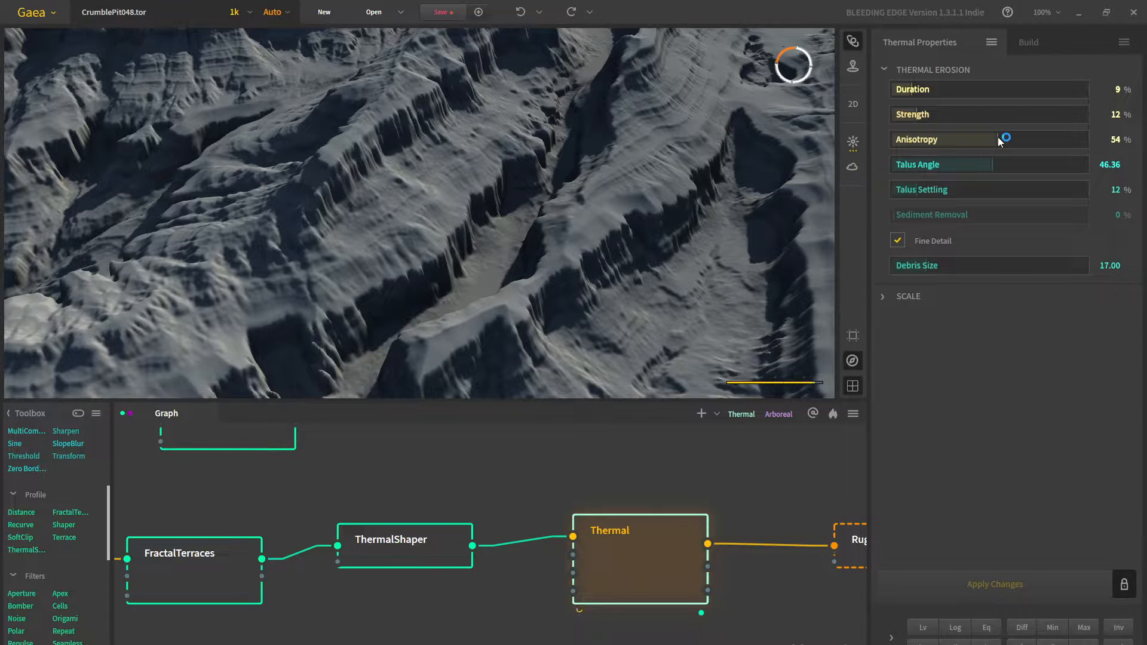
left_click(1007, 139)
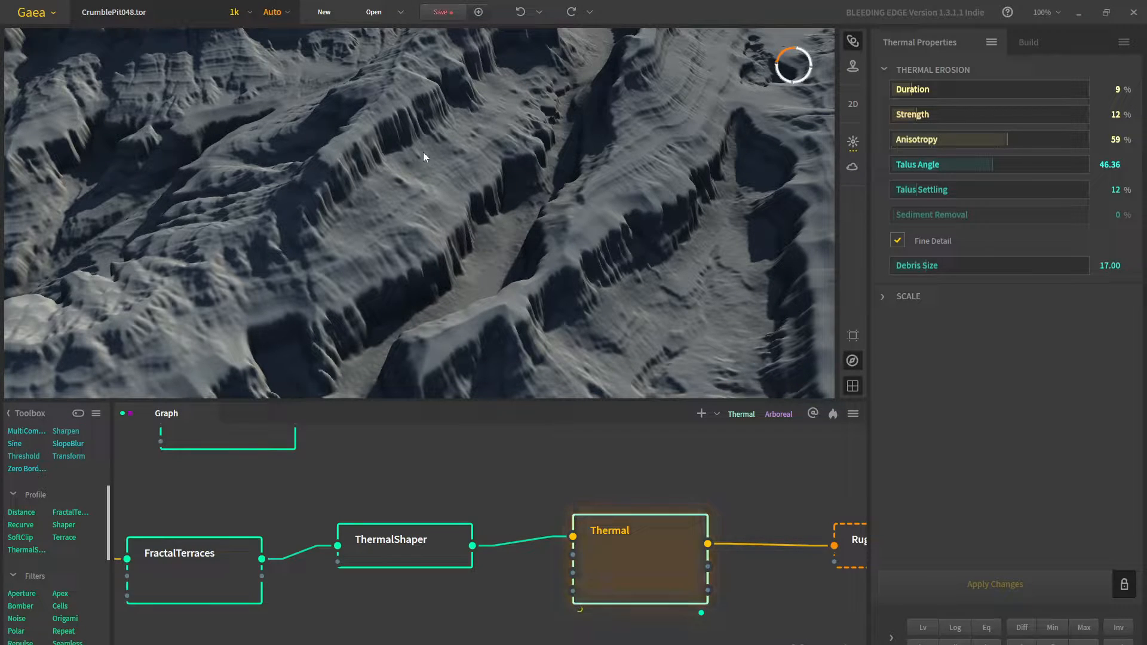
left_click_drag(423, 152, 543, 160)
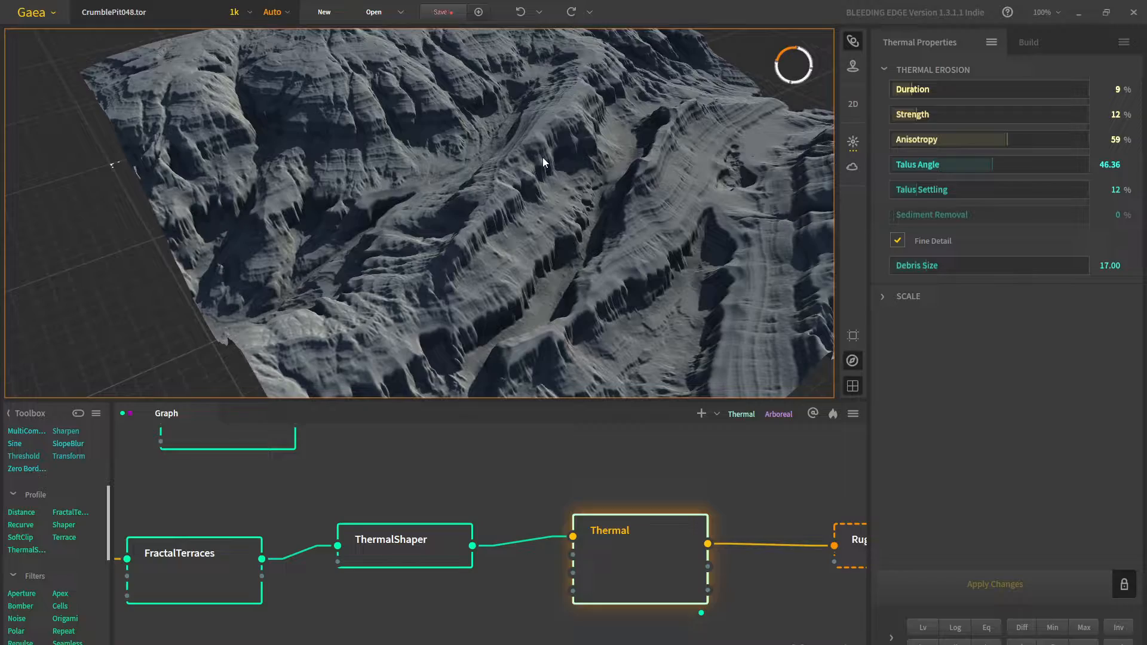
left_click_drag(549, 161, 773, 242)
scroll(421, 218, "up", 5)
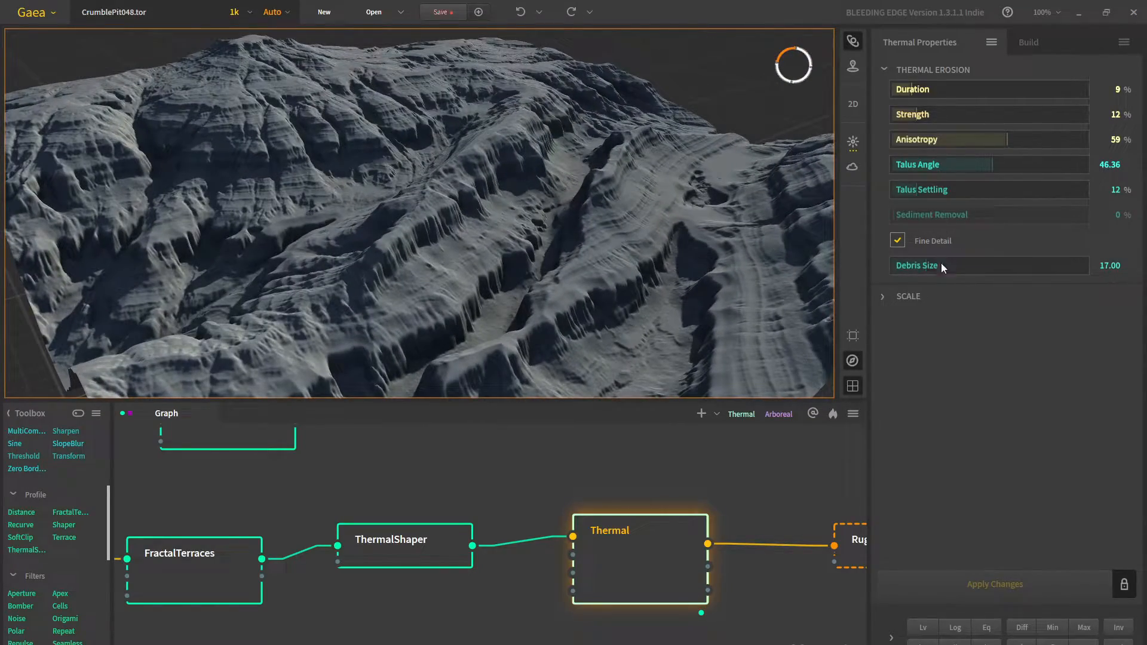
Show the Thermal node's scale settings and look over the graph from Thermal to the Rugged and Surface nodes
left_click(911, 294)
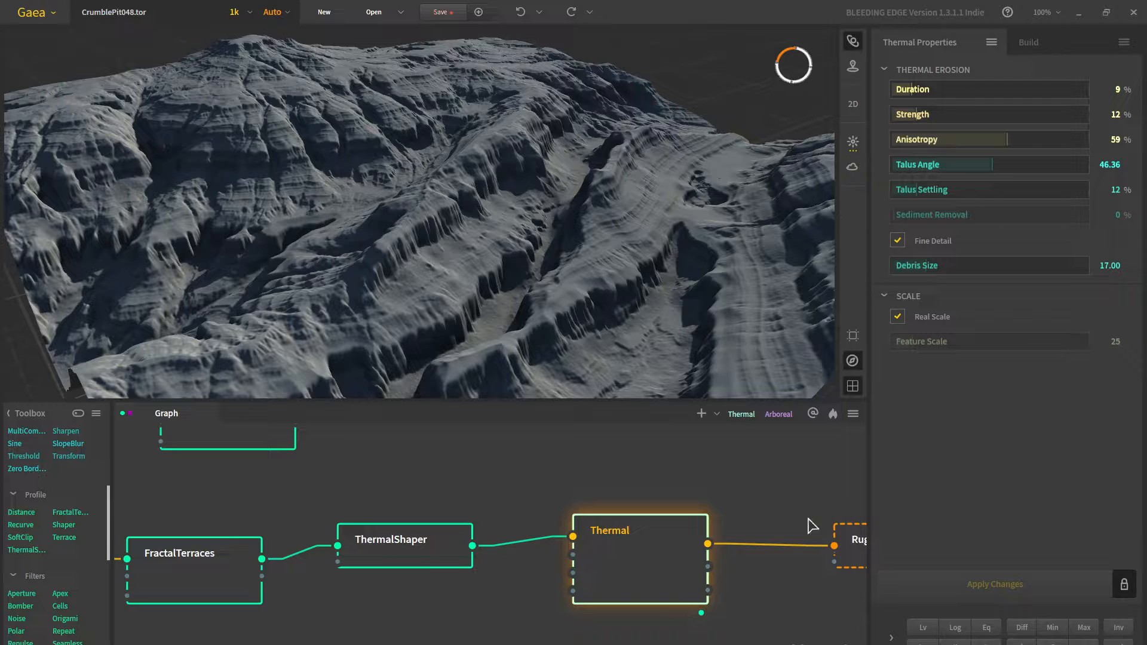
middle_click_drag(751, 499, 564, 509)
scroll(670, 555, "down", 5)
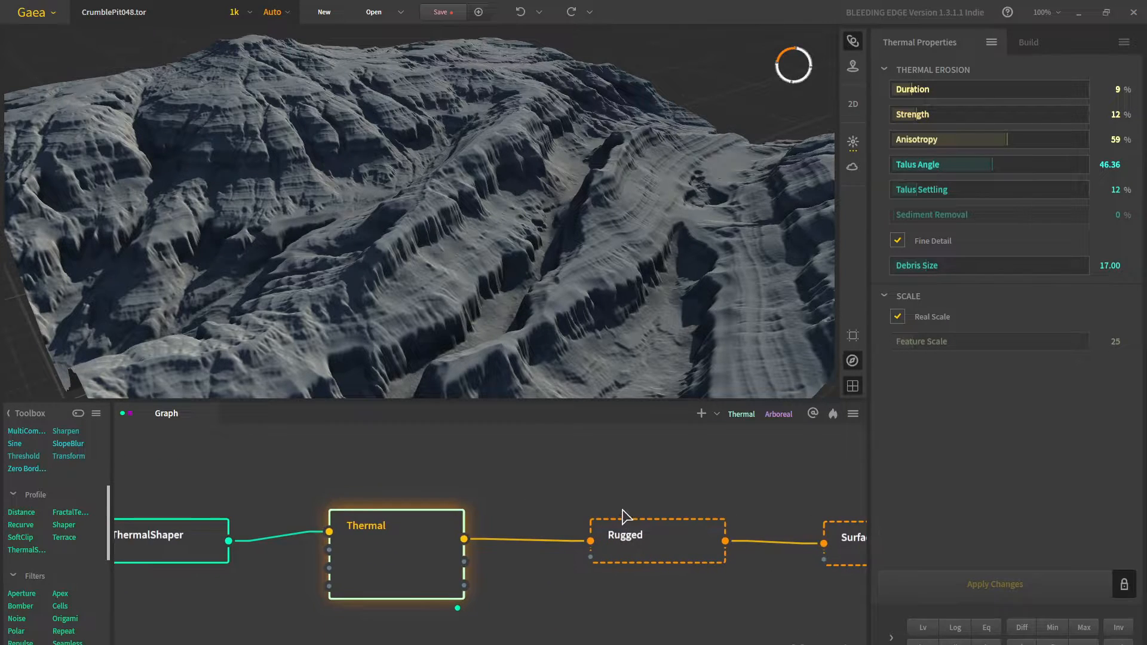
scroll(503, 516, "down", 1)
scroll(289, 338, "down", 3)
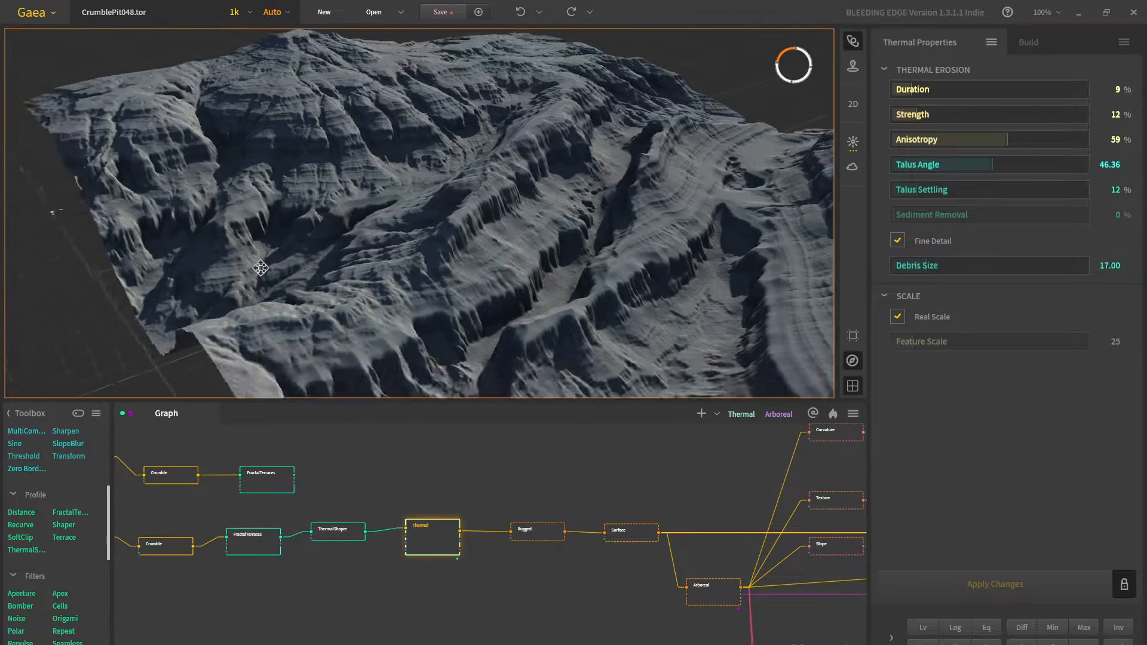
middle_click_drag(289, 339, 514, 339)
middle_click_drag(526, 502, 503, 504)
scroll(520, 505, "up", 1)
scroll(534, 494, "down", 3)
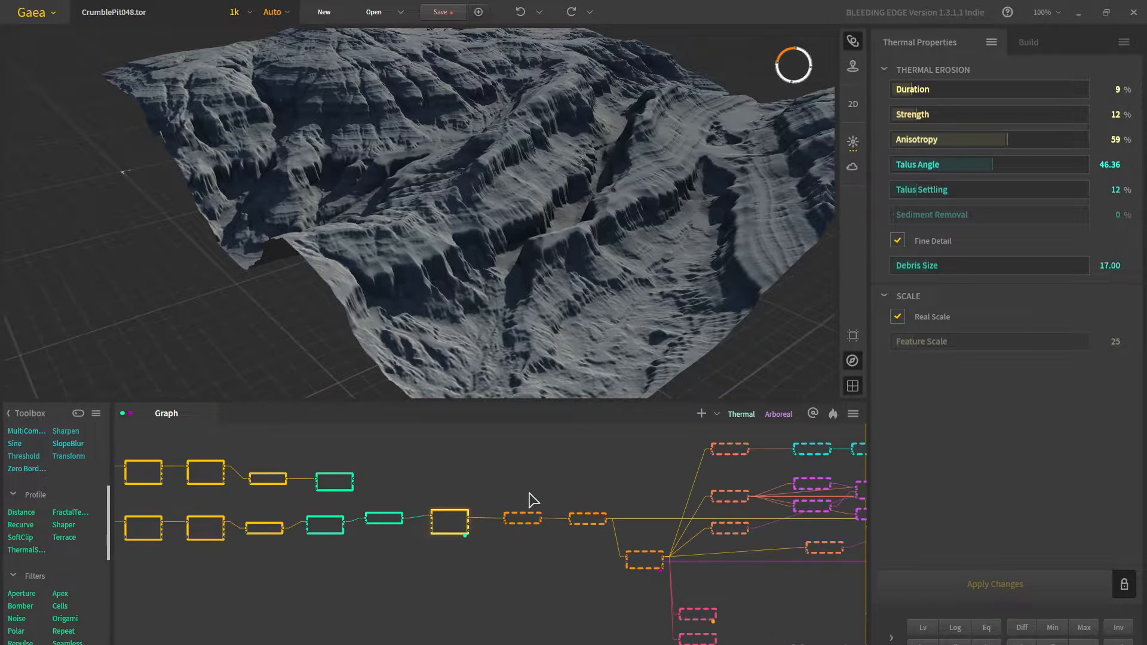
scroll(526, 515, "up", 2)
scroll(540, 537, "up", 2)
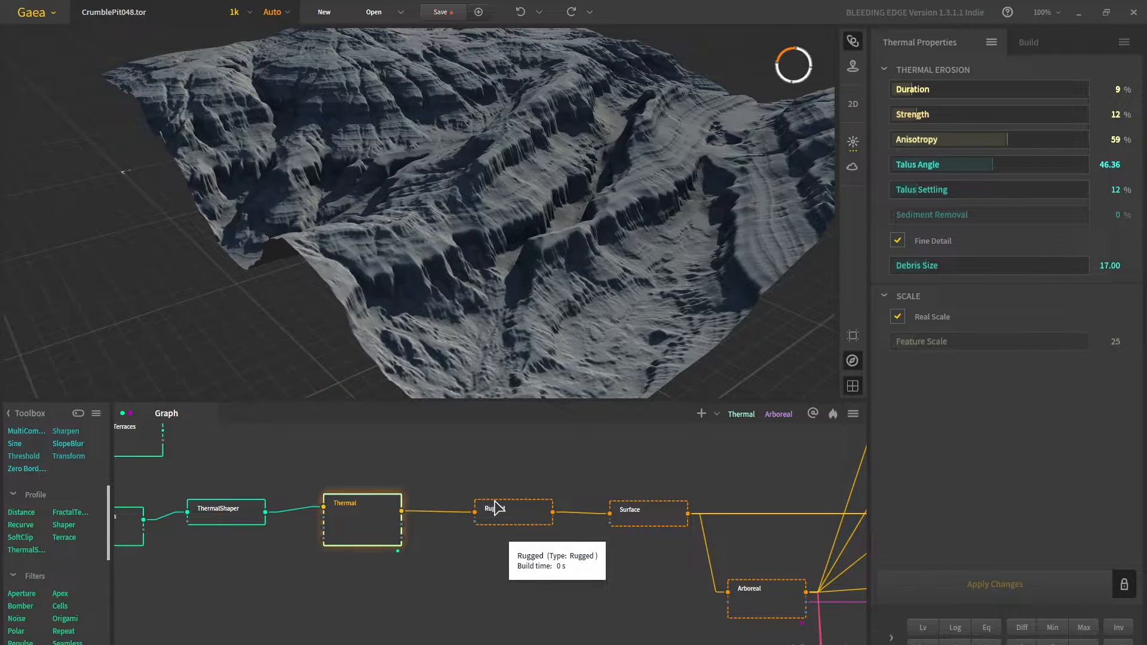
middle_click_drag(514, 464, 502, 517)
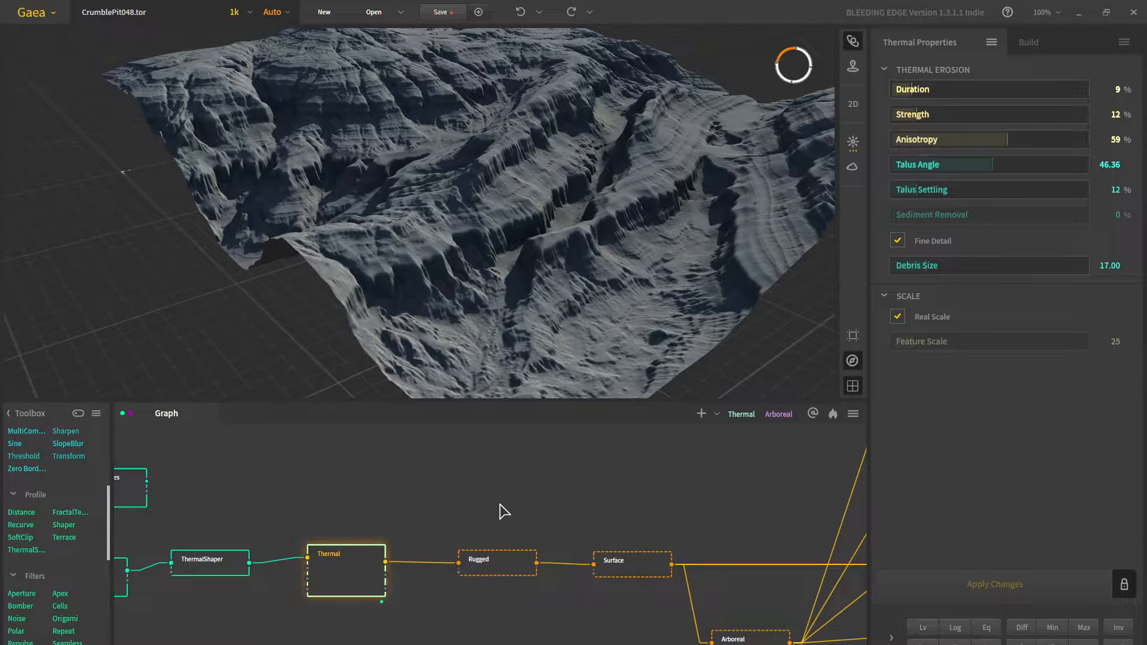
Select the Rugged node, pin its preview, and inspect the roughened terrain surface up close
left_click(506, 567)
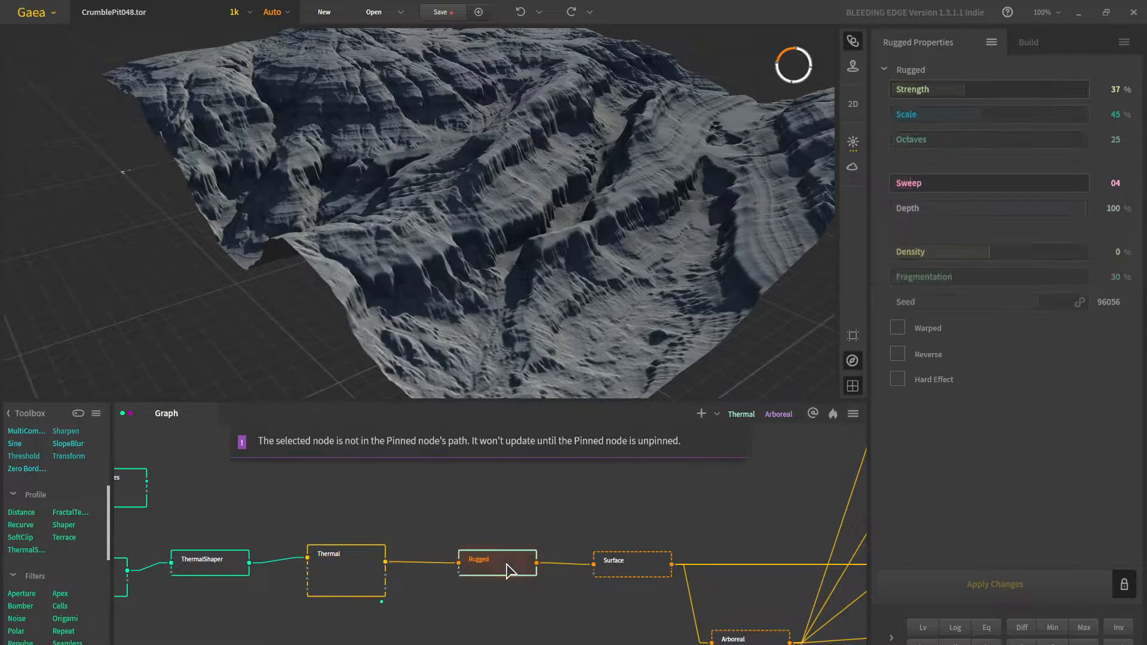
key("f")
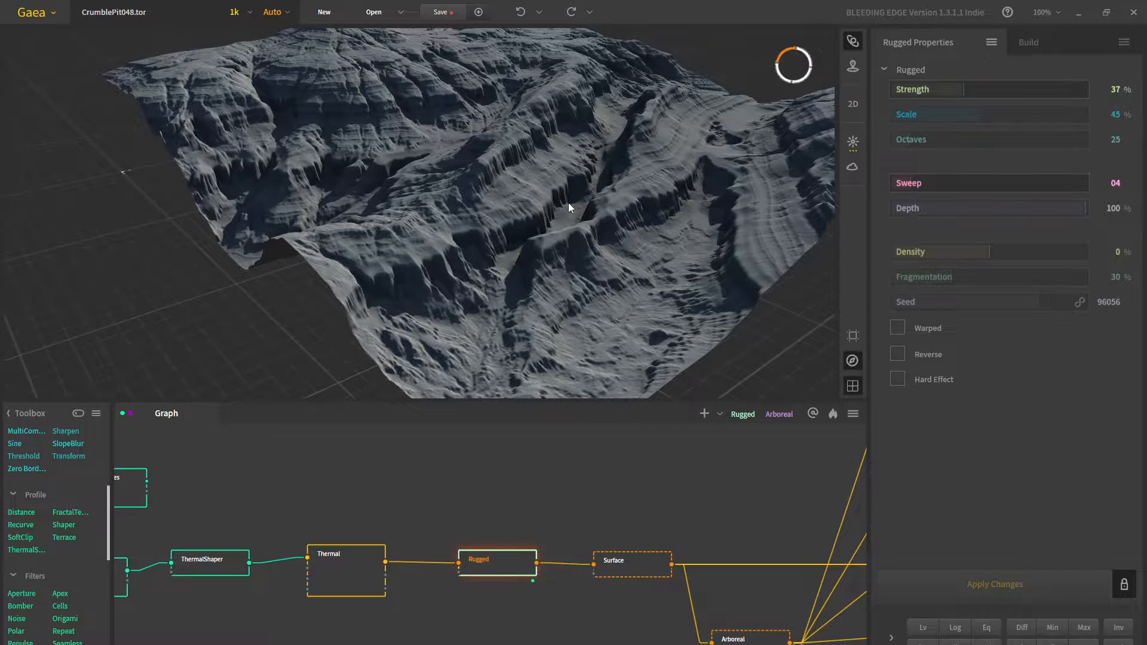
scroll(568, 203, "up", 5)
left_click_drag(566, 208, 541, 281)
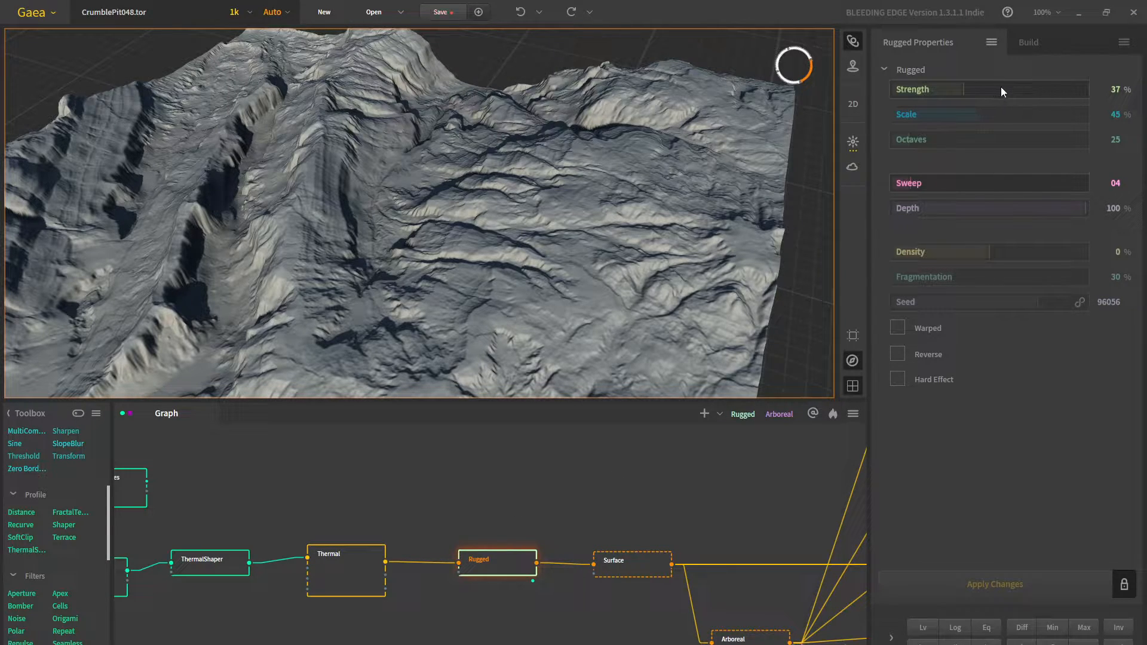
Try the Rugged node's Strength at 72%, set it to 39%, and view the terrain from higher up
left_click(1030, 89)
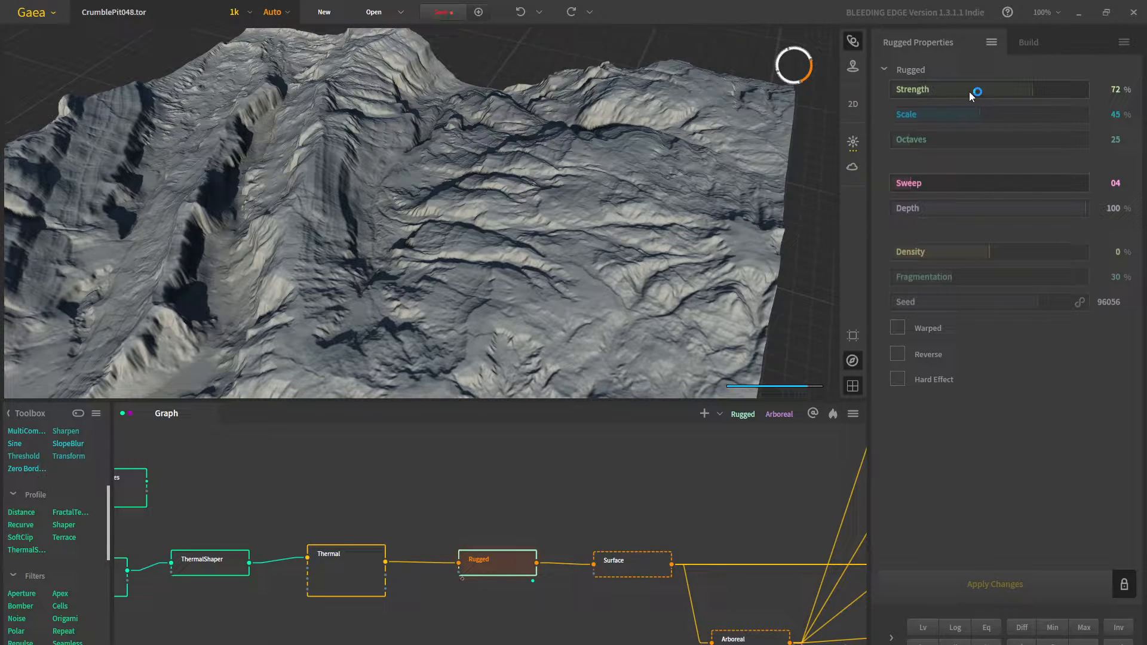
left_click(969, 91)
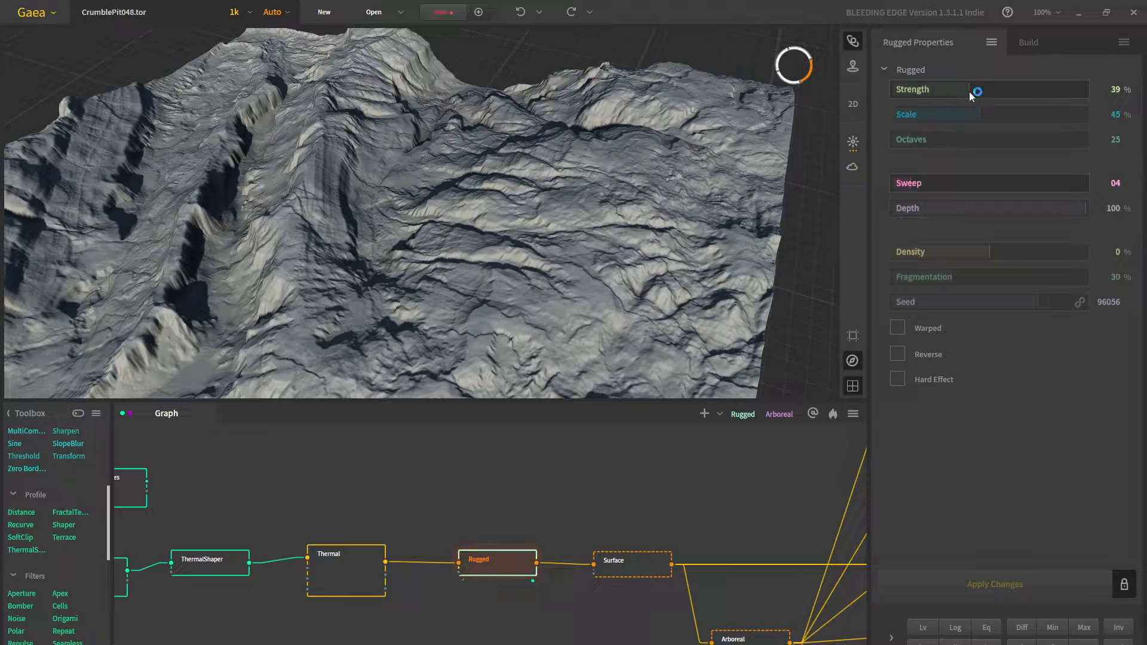
middle_click_drag(485, 239, 611, 167)
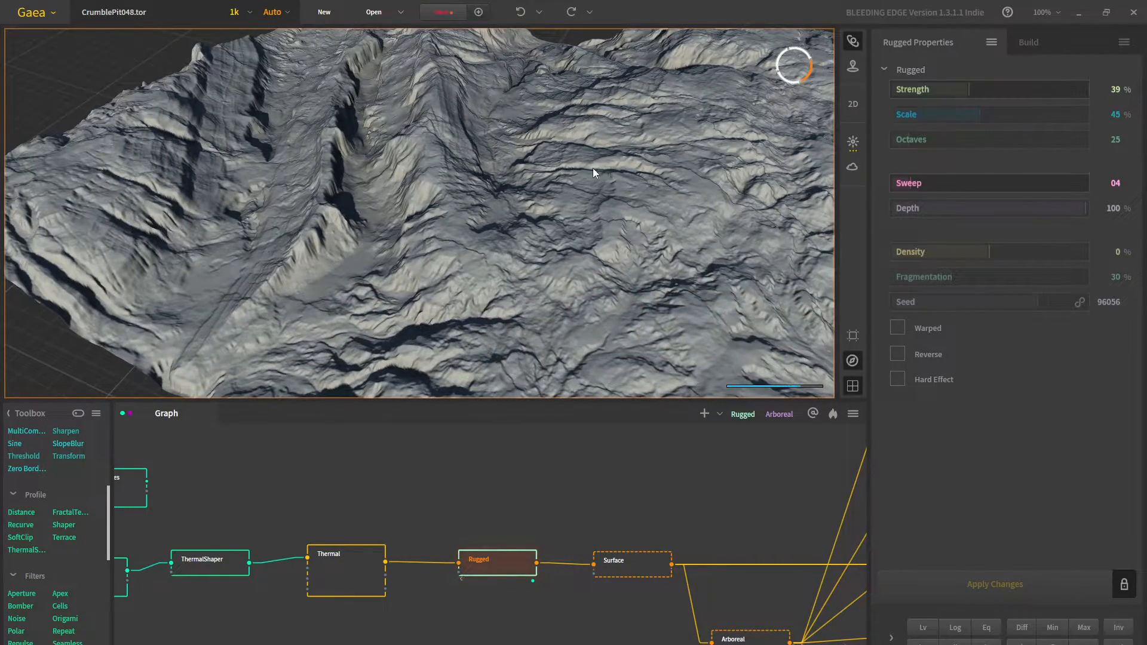
Inspect the roughened terrain from another side and set the Rugged node's Strength to 36%
left_click_drag(651, 177, 502, 183)
scroll(450, 206, "up", 3)
scroll(502, 181, "down", 3)
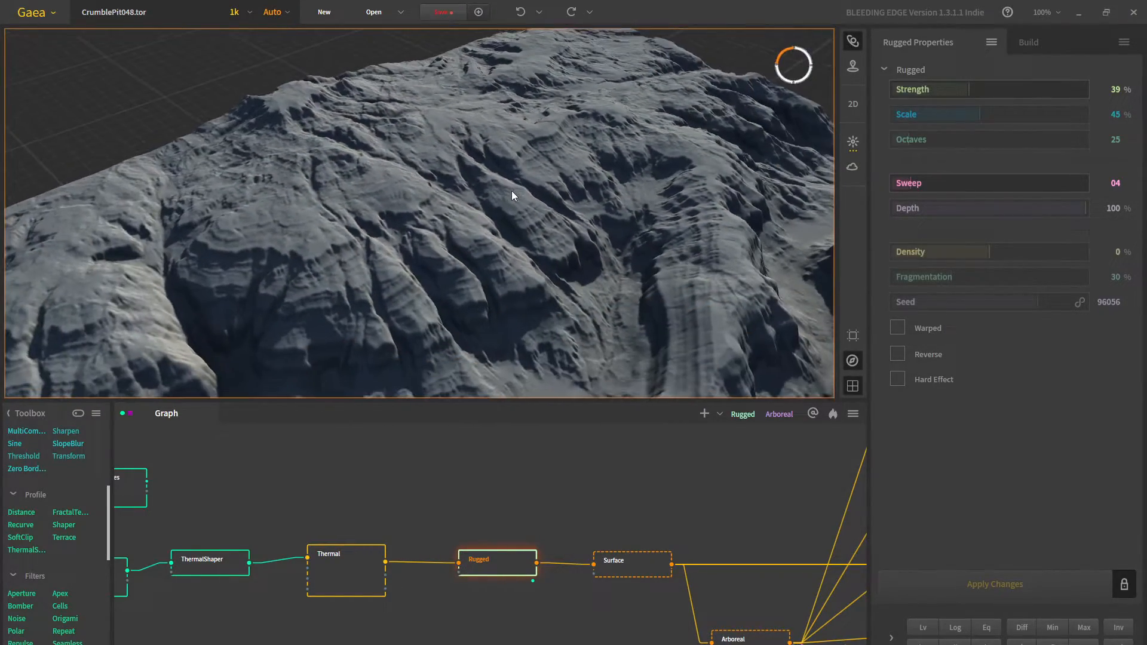
left_click(962, 92)
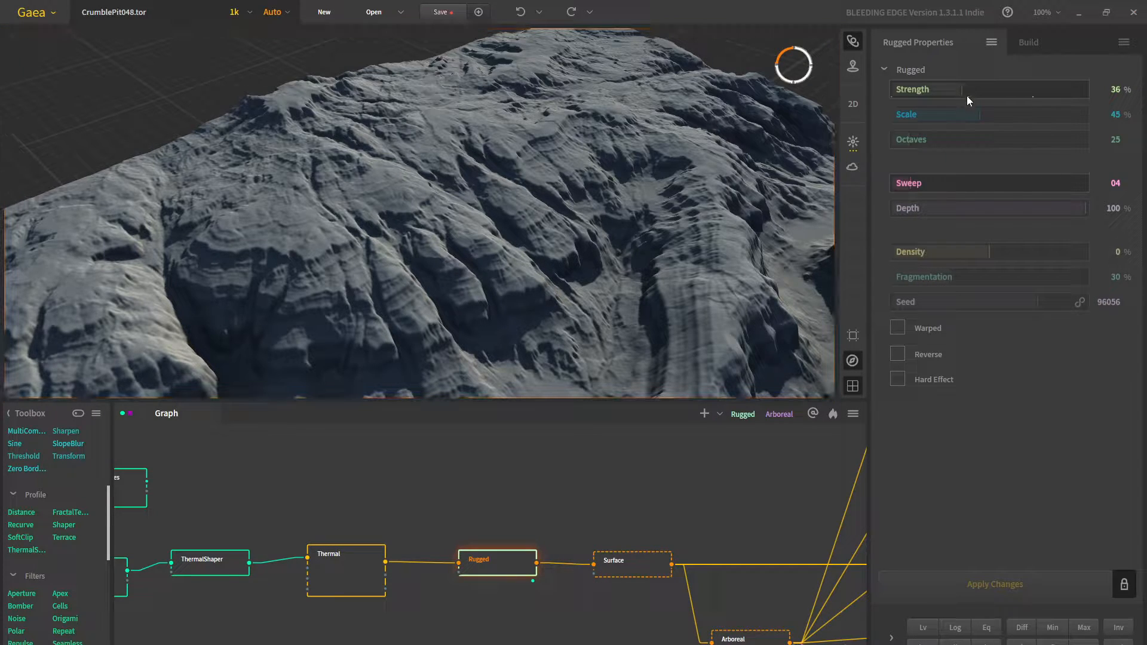
Try the Rugged node's Fragmentation at 33%, set it to 29%, and view the whole terrain
left_click(991, 279)
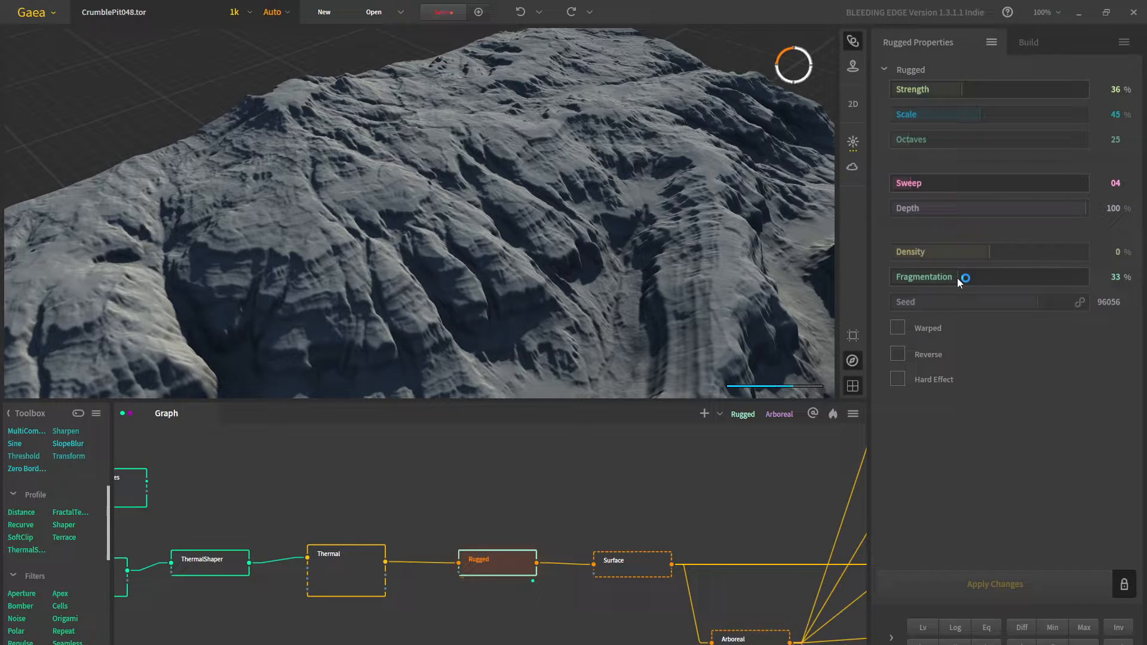
left_click_drag(712, 242, 633, 189)
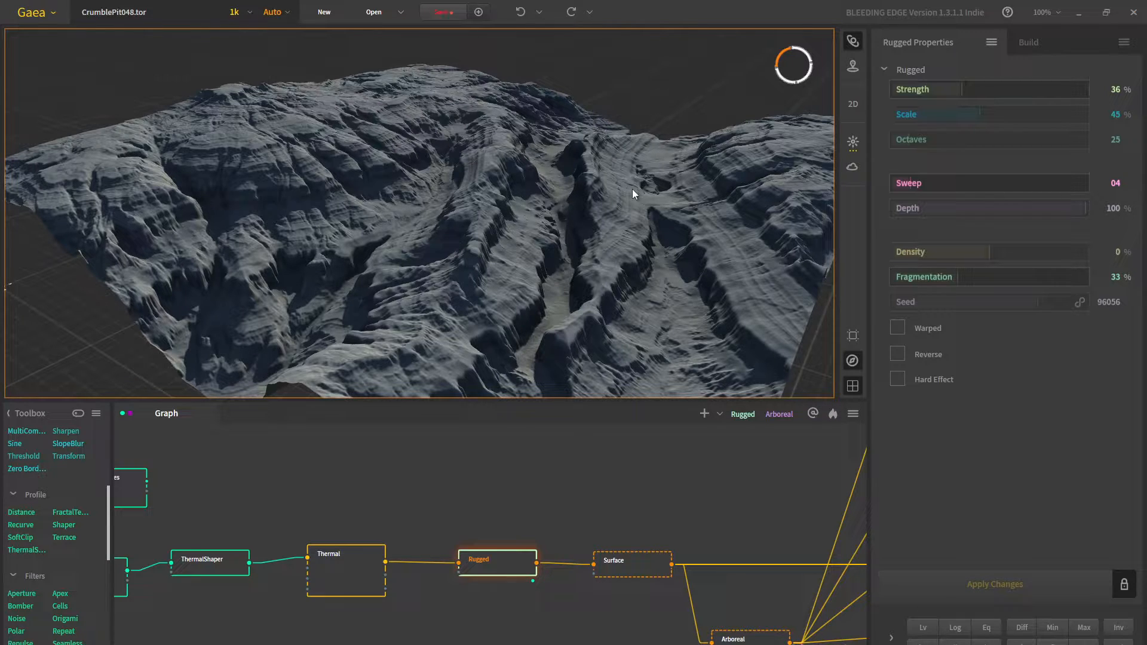
left_click(949, 277)
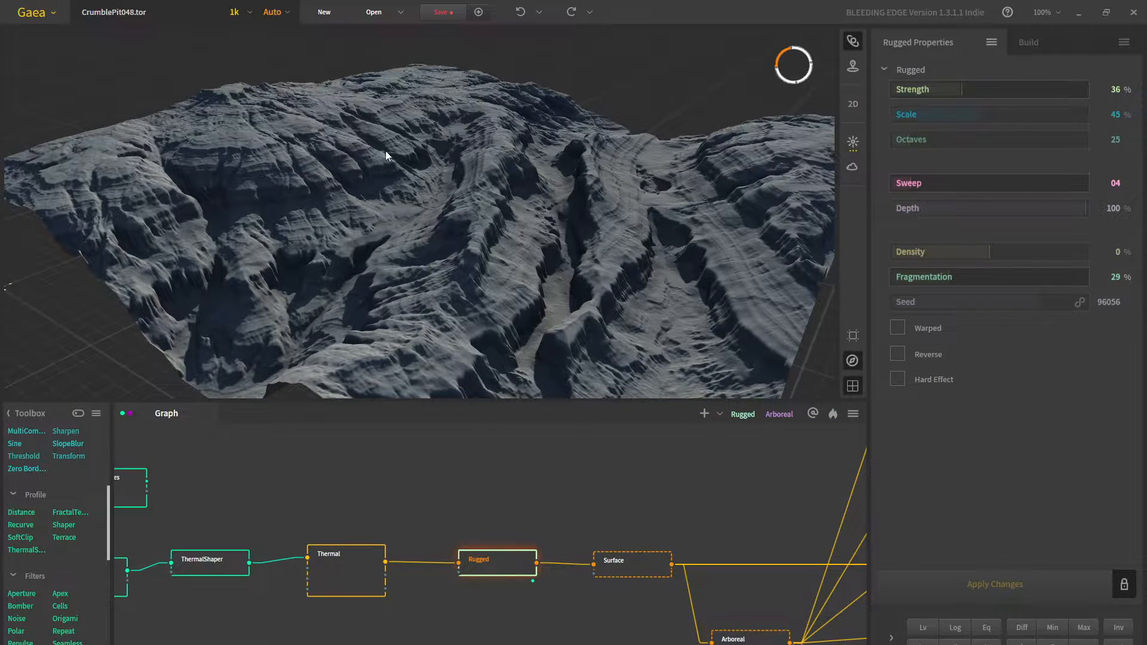
left_click_drag(386, 152, 707, 190)
left_click_drag(624, 245, 594, 235)
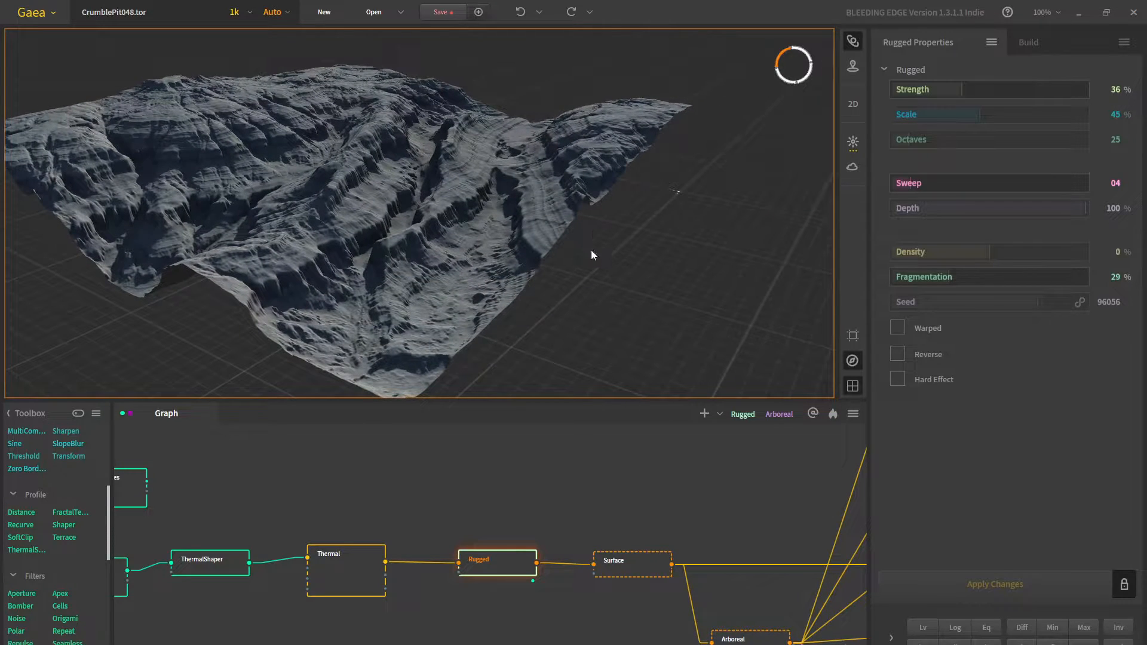
left_click_drag(398, 154, 530, 289)
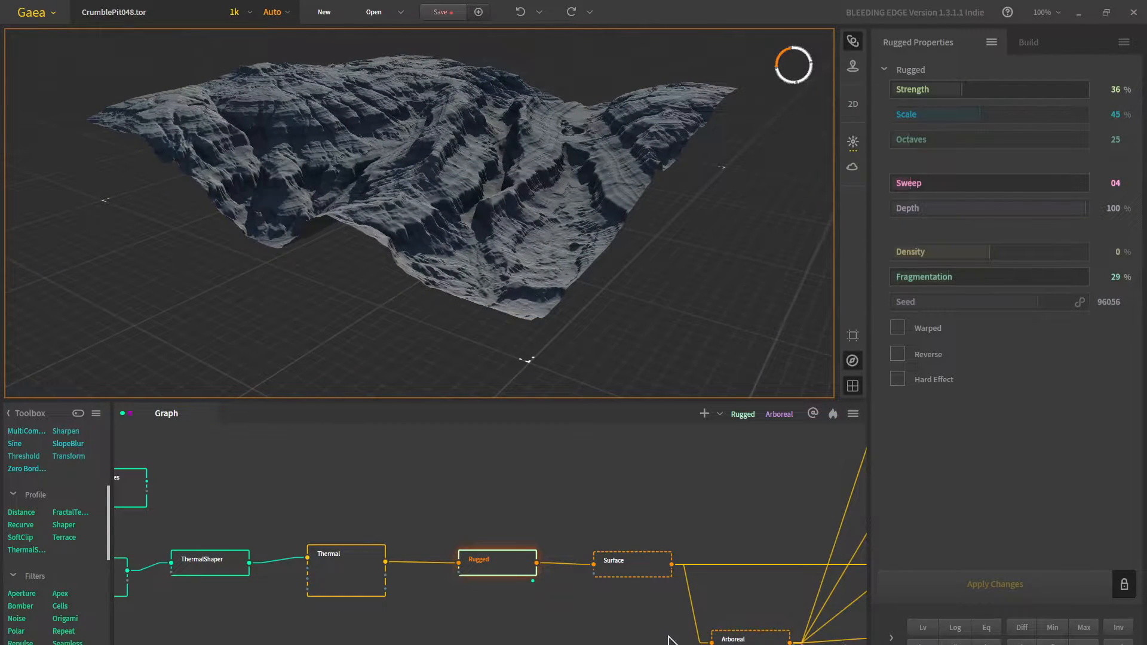
Select the Surface node, pin its preview, and inspect the terrain detail up close from above
left_click(646, 573)
middle_click_drag(764, 555, 525, 553)
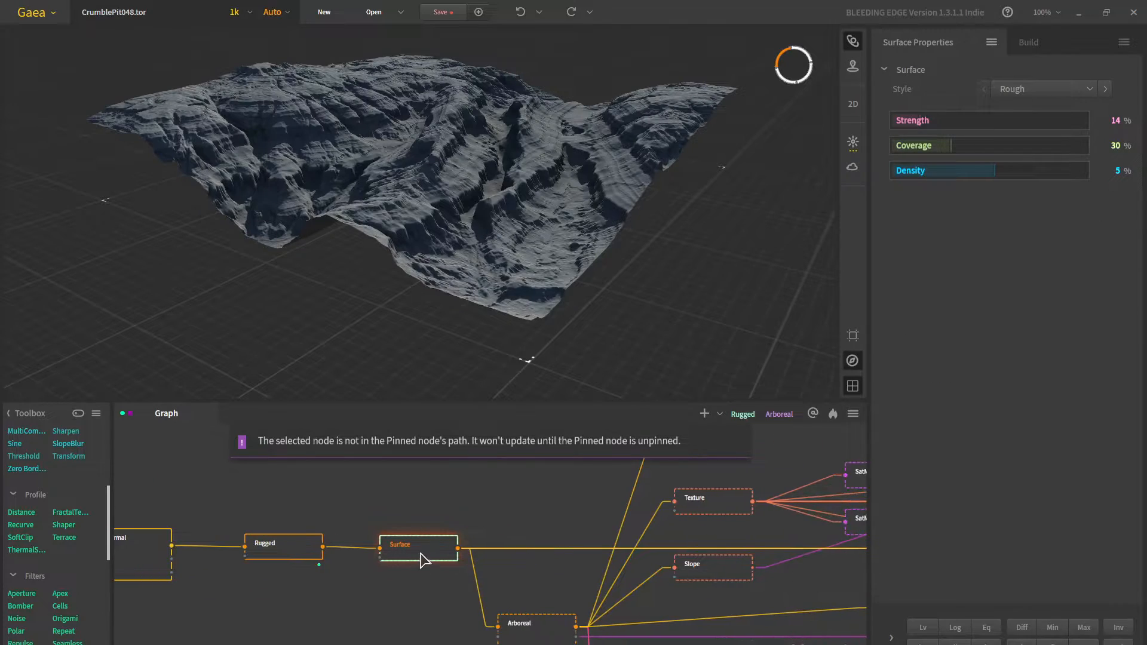
key("f")
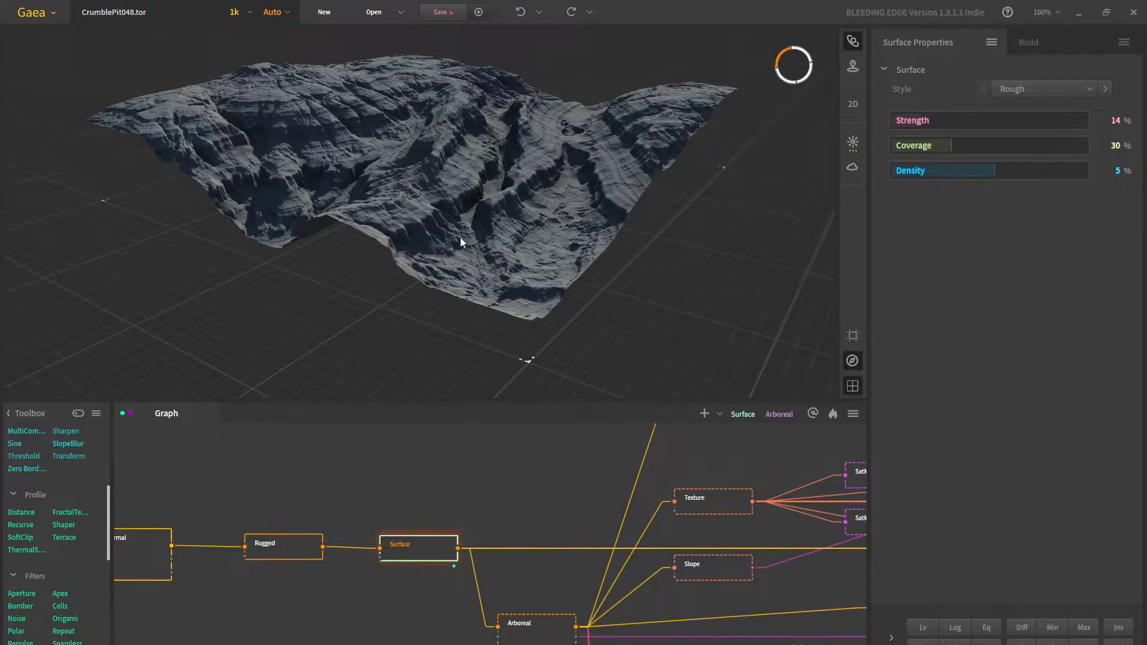
scroll(463, 256, "up", 5)
left_click_drag(464, 256, 461, 330)
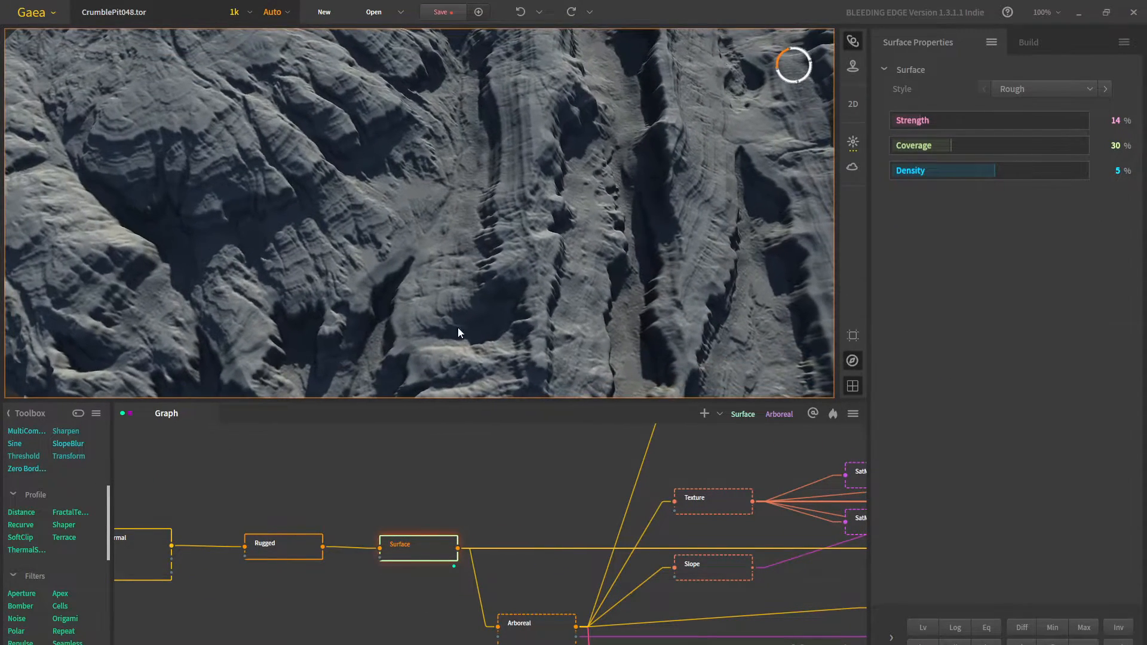
Compare the Rugged node's output with the Surface node's output in a close-up of the valley
left_click(297, 559)
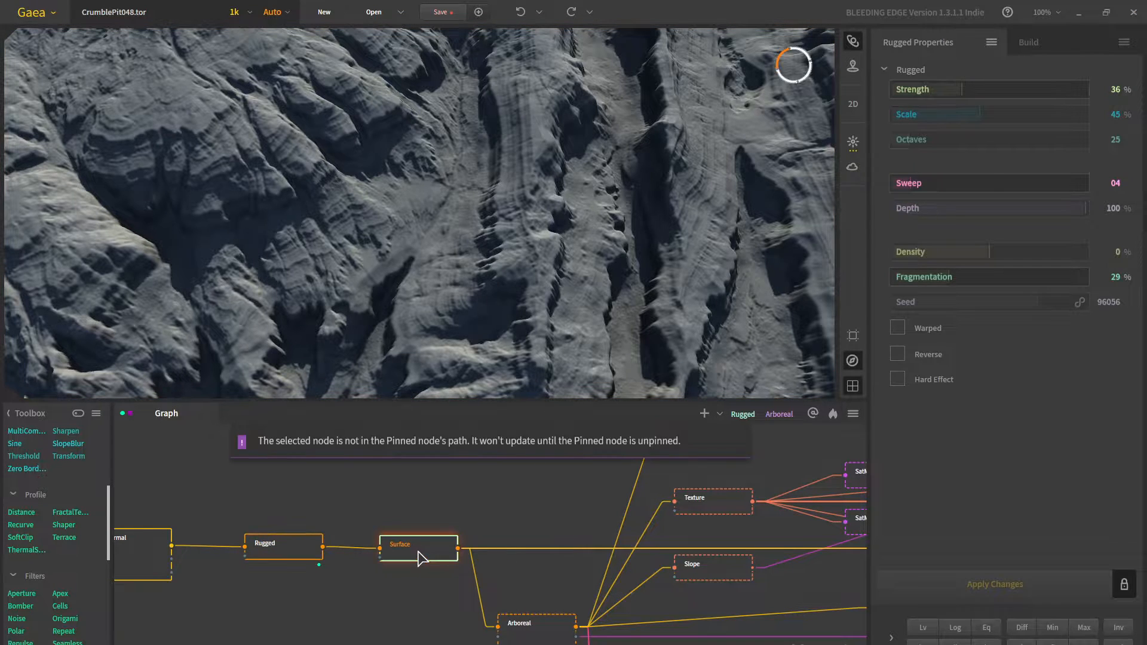
left_click(418, 557)
scroll(366, 285, "up", 3)
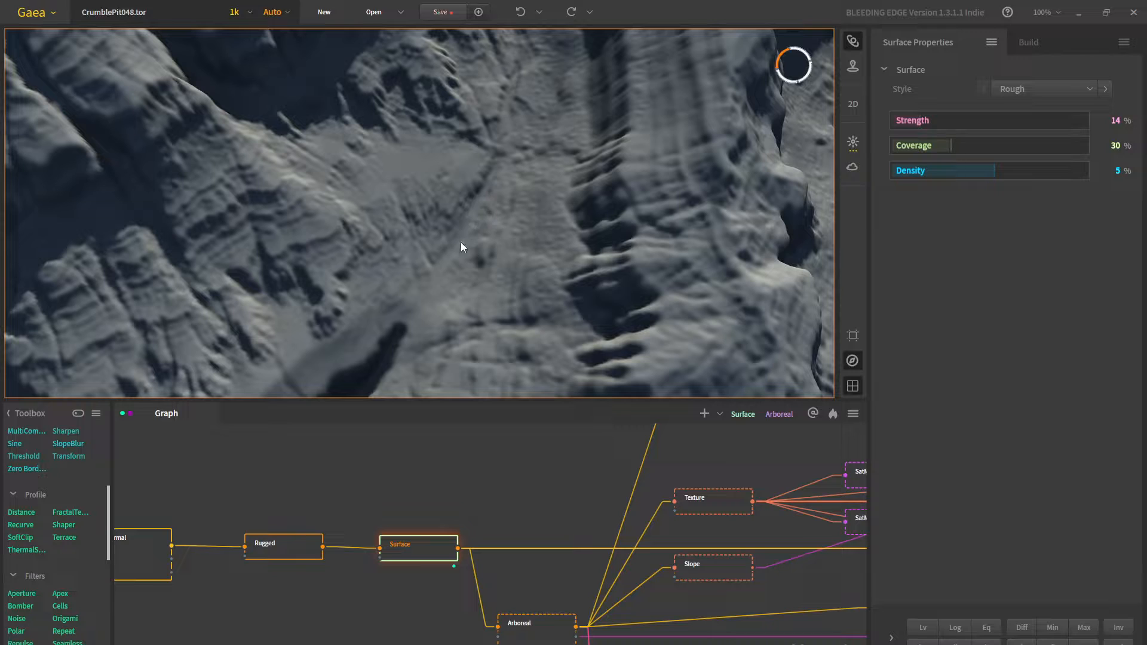
Try the Surface node's Strength at 26% and 16%, and set it to 27%
left_click(944, 120)
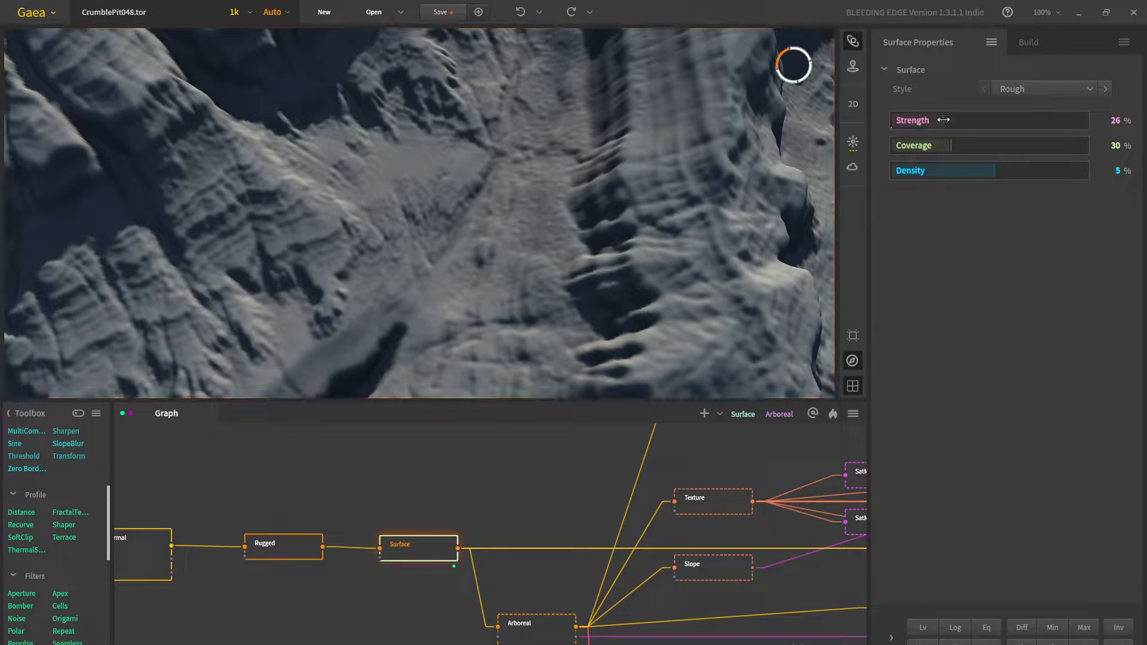
scroll(447, 205, "down", 3)
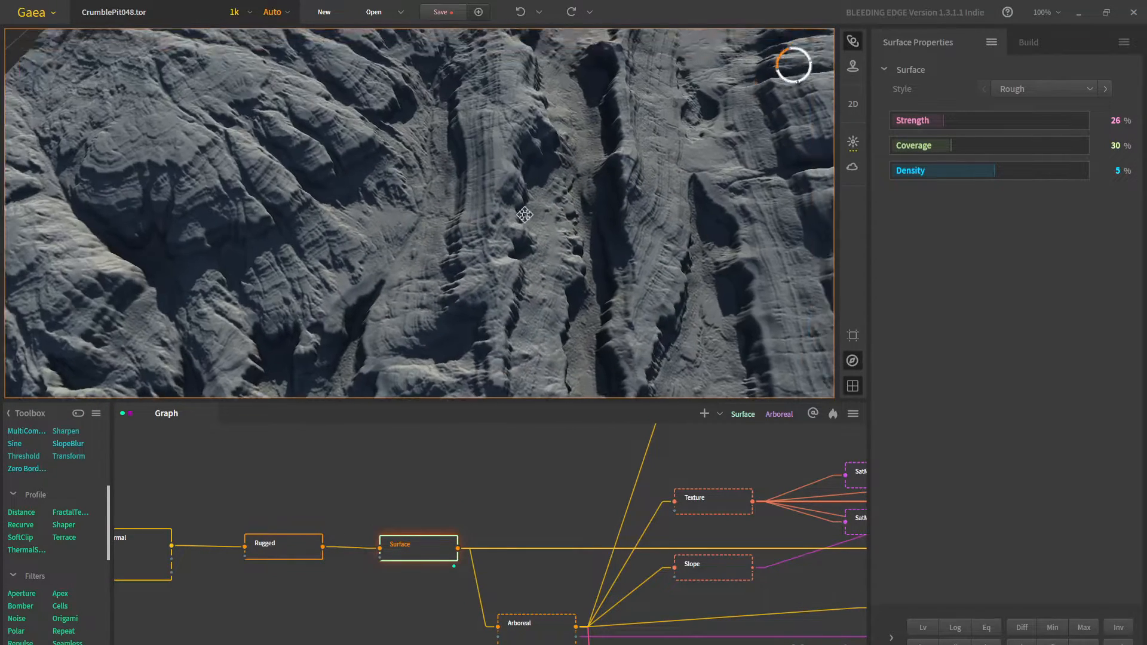
left_click_drag(449, 209, 534, 345)
left_click(928, 124)
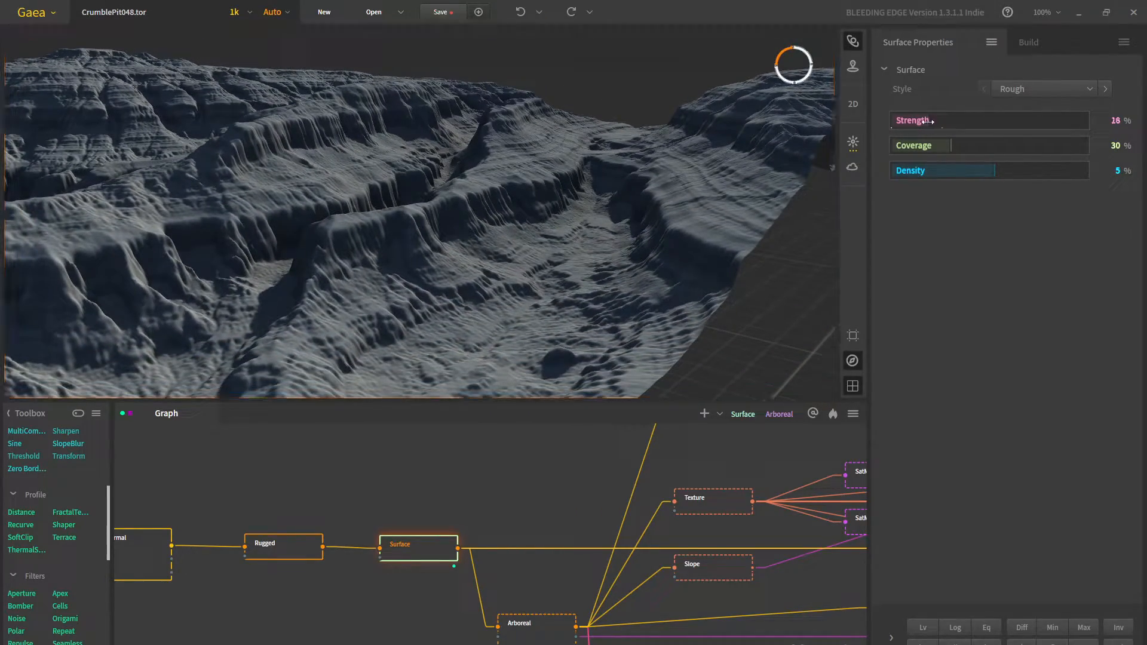
left_click(944, 120)
Check the terrain at the Rugged node against the strengthened Surface node, and inspect the surfaced ridges from higher up
left_click(292, 551)
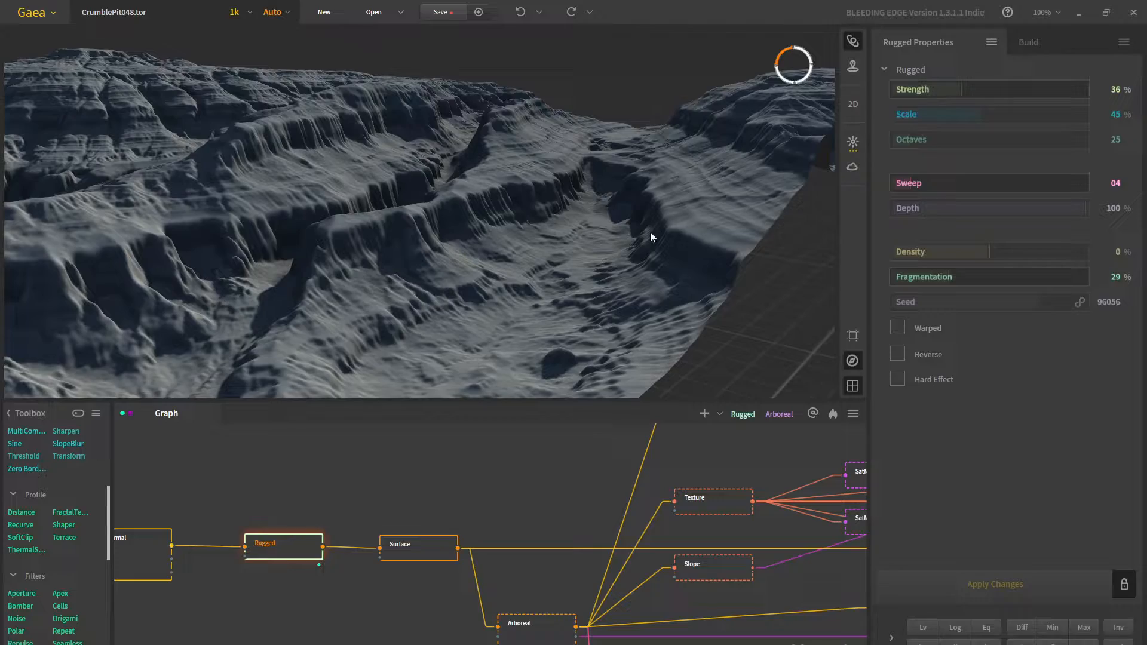
left_click(424, 550)
left_click_drag(418, 257, 459, 238)
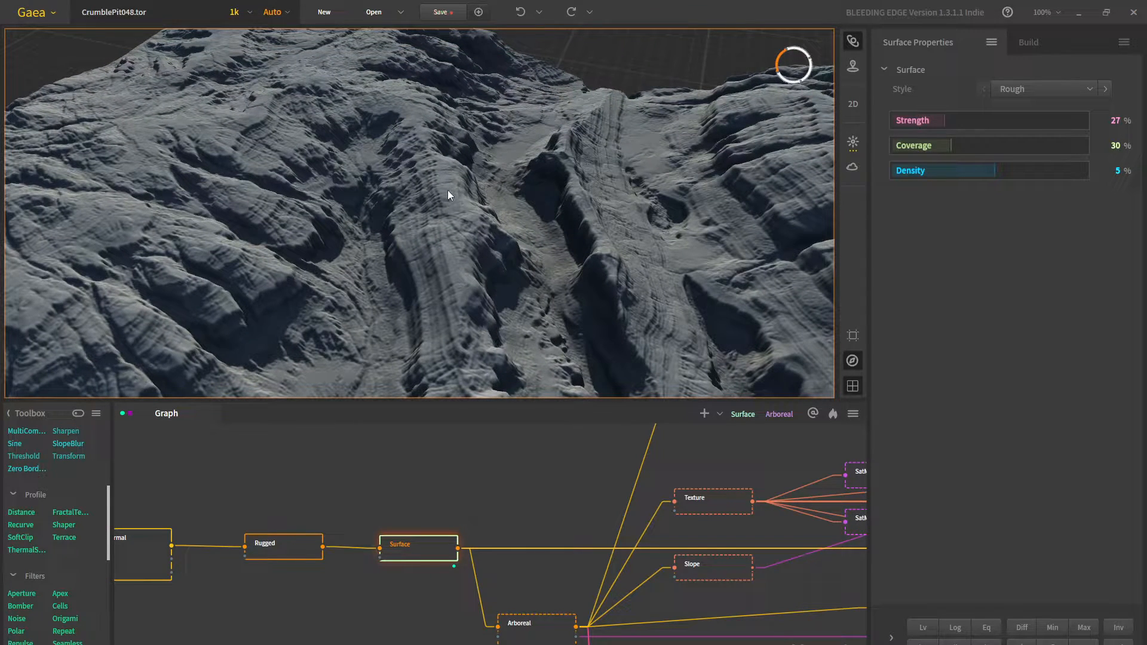
left_click_drag(425, 194, 524, 211)
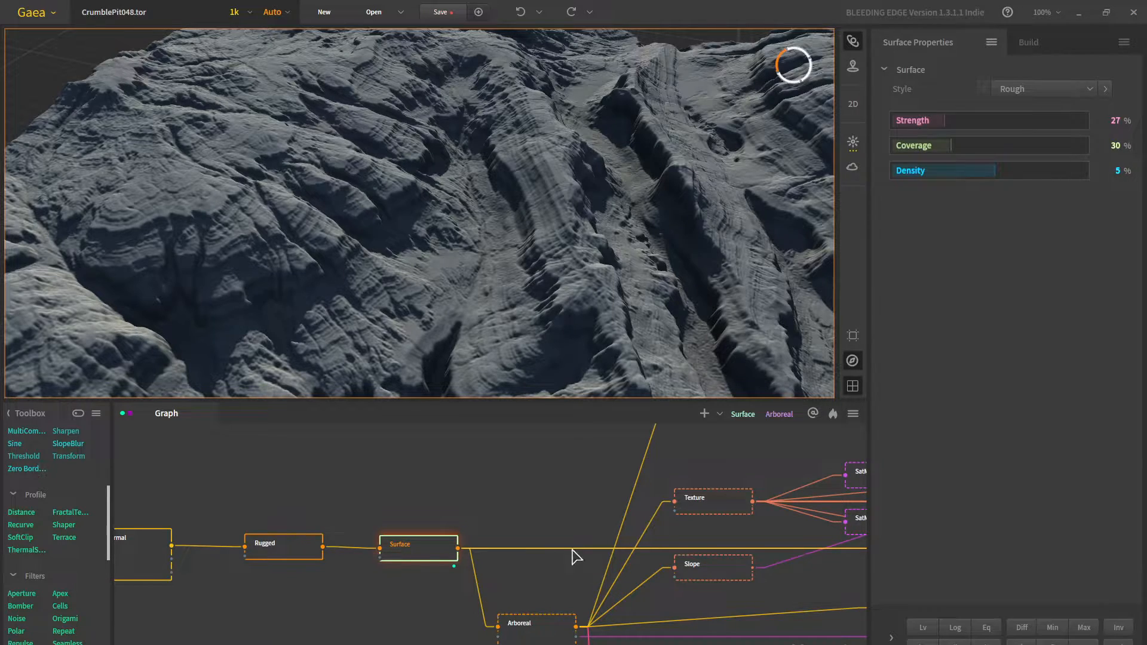
Select the Arboreal node, pin its preview, and examine the tree coverage from several angles
middle_click_drag(576, 553, 461, 500)
left_click_drag(536, 270, 503, 335)
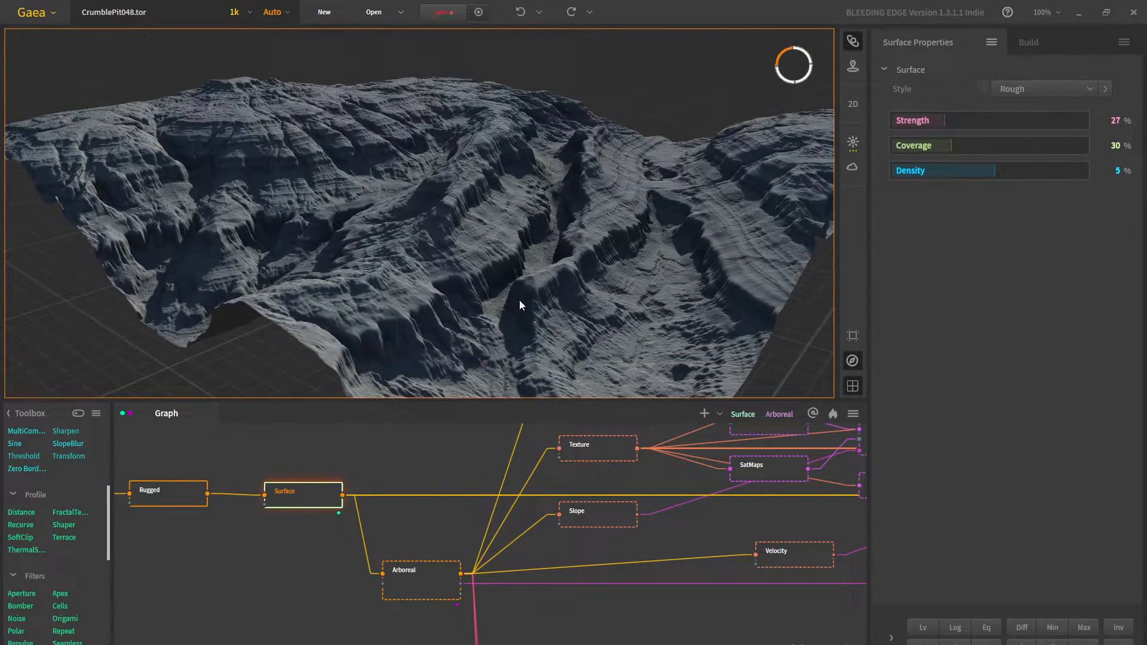
left_click(434, 585)
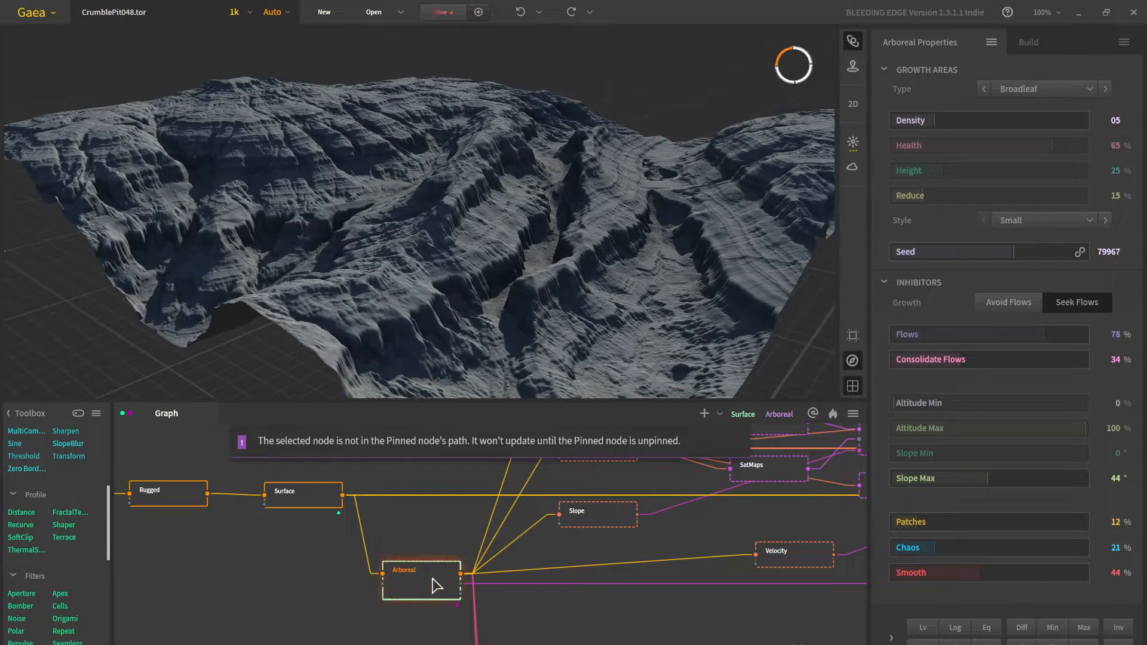
key("p")
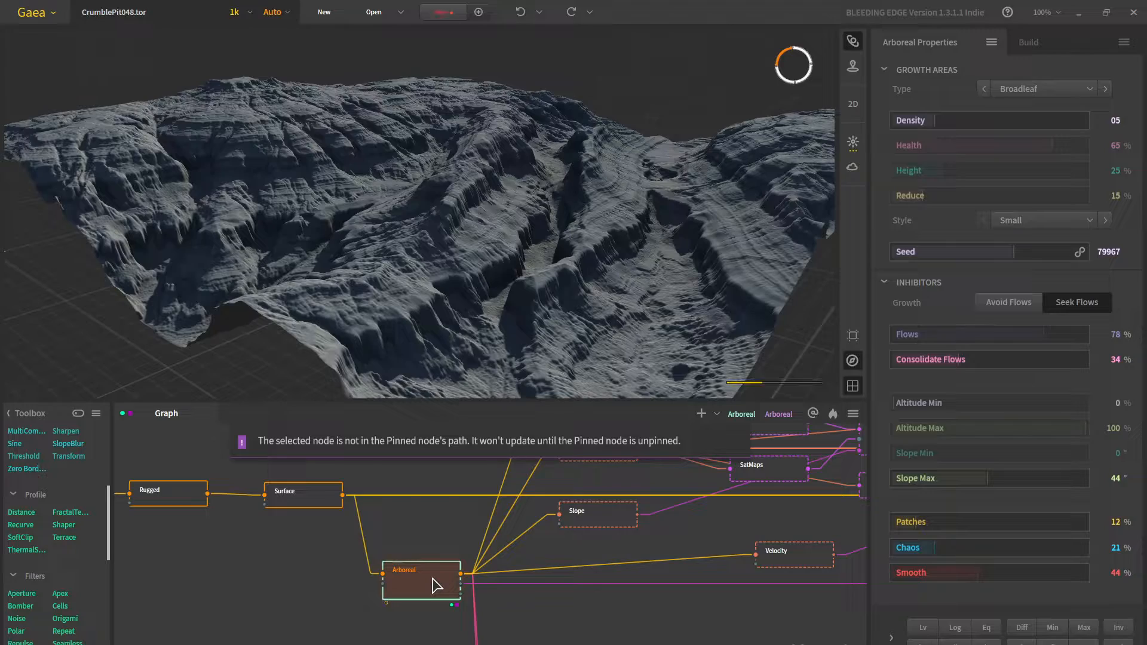
left_click_drag(486, 224, 517, 211)
middle_click_drag(517, 211, 505, 278)
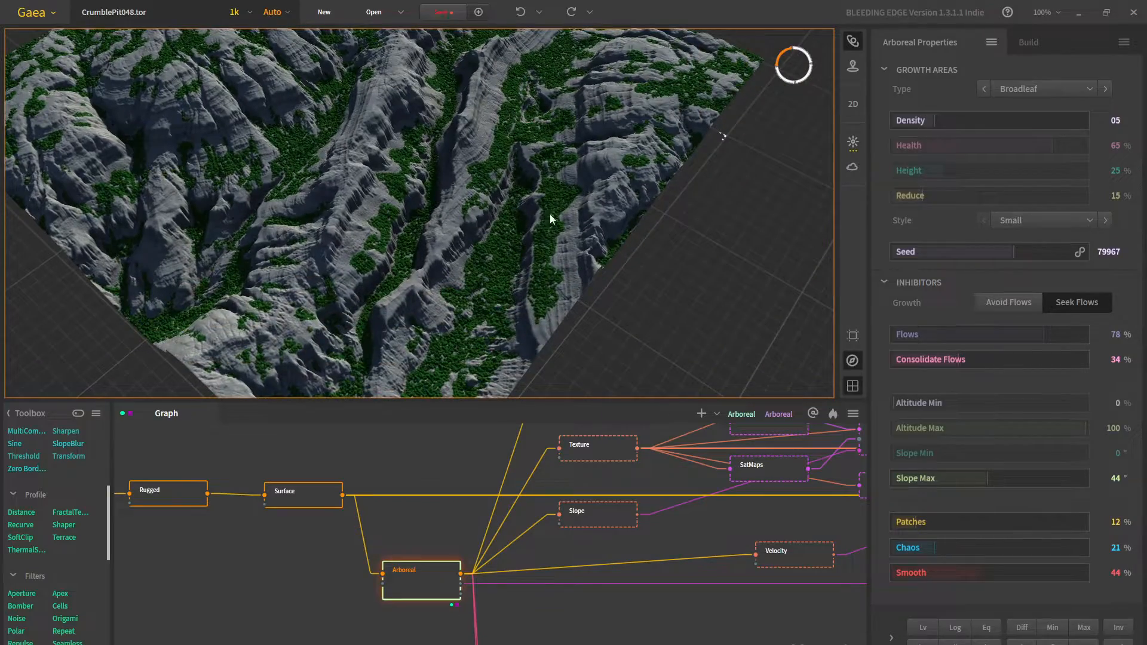
left_click_drag(563, 204, 576, 286)
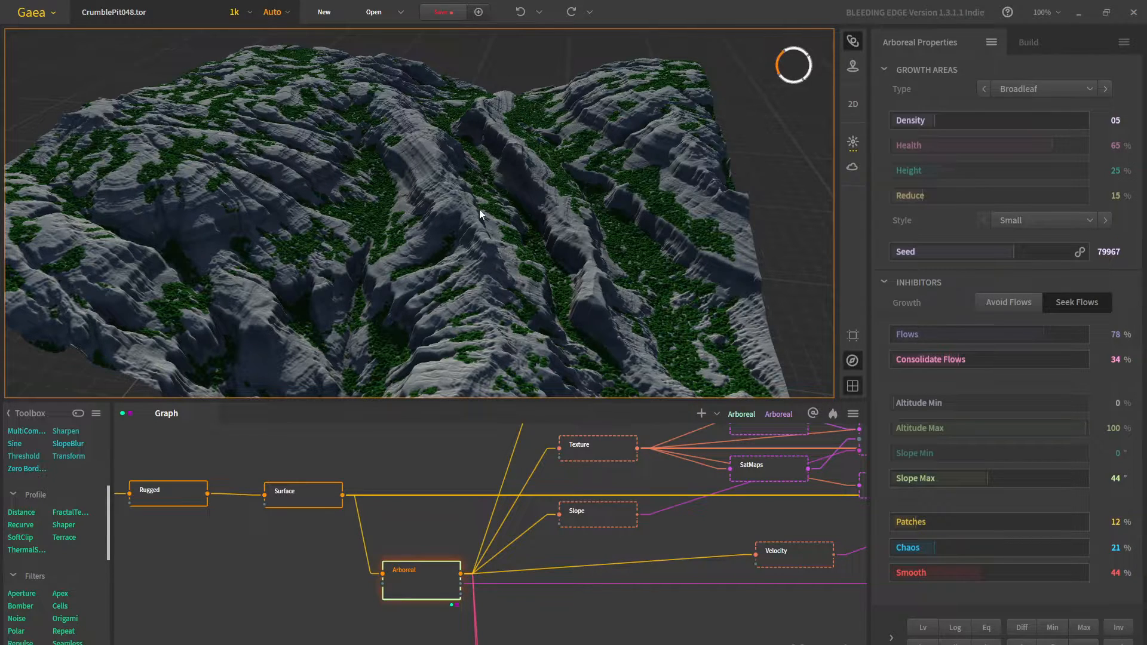
left_click_drag(479, 209, 451, 167)
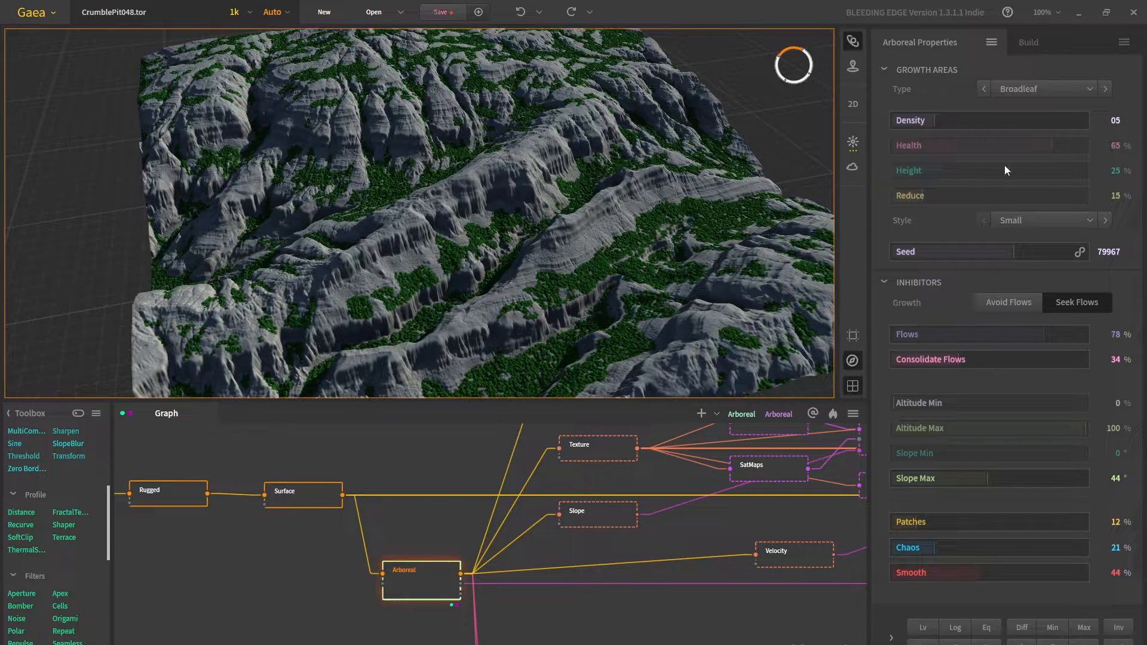
middle_click_drag(598, 167, 558, 260)
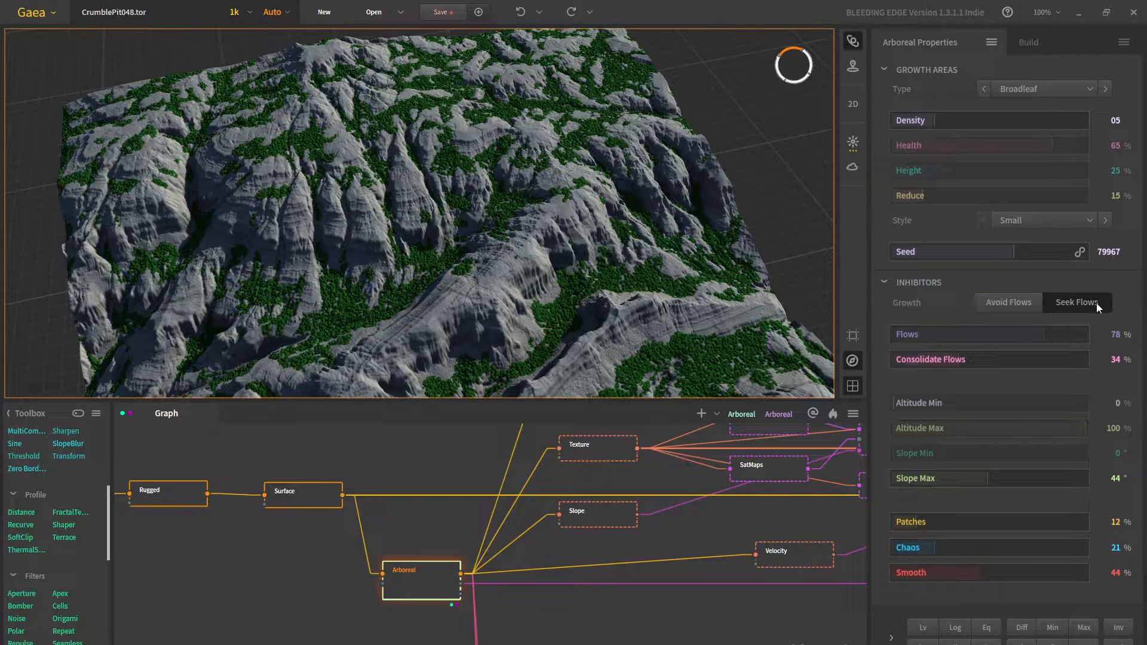
Try the Arboreal node's Growth on Avoid Flows, inspect the tree placement, and restore Seek Flows
left_click(1014, 306)
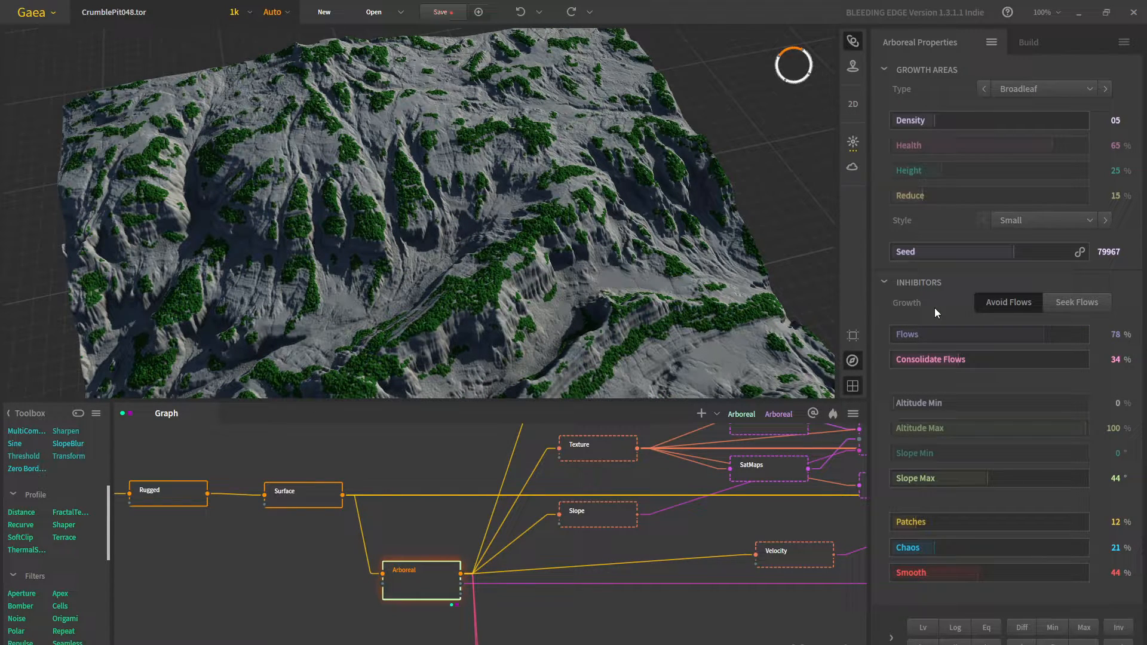
left_click_drag(540, 246, 561, 268)
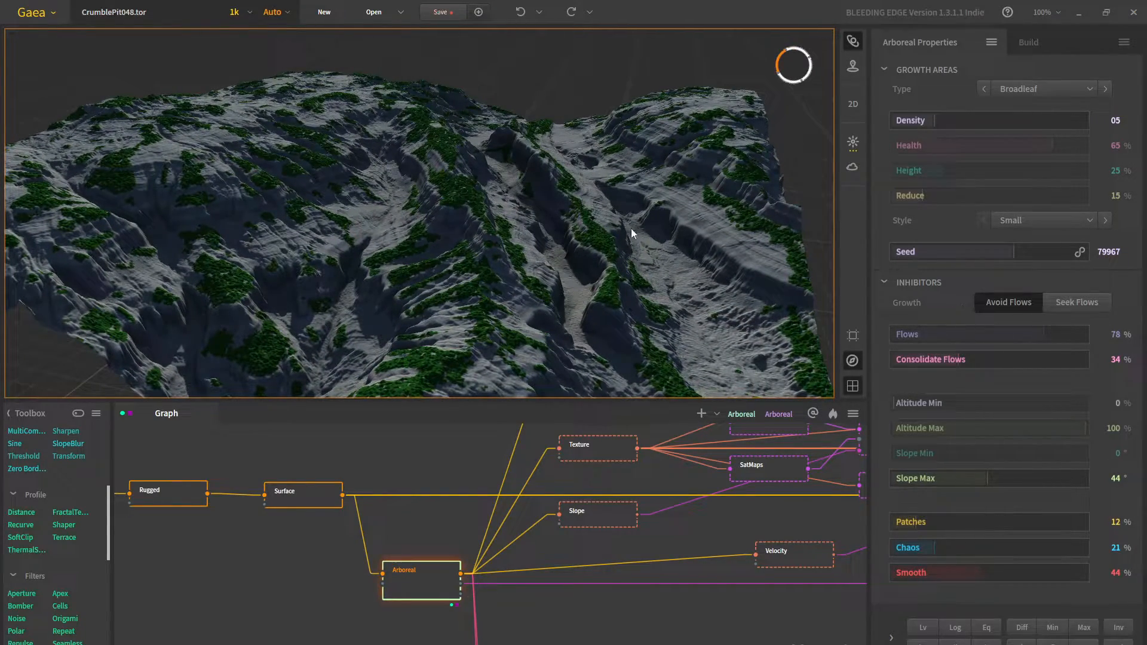
left_click_drag(631, 229, 525, 222)
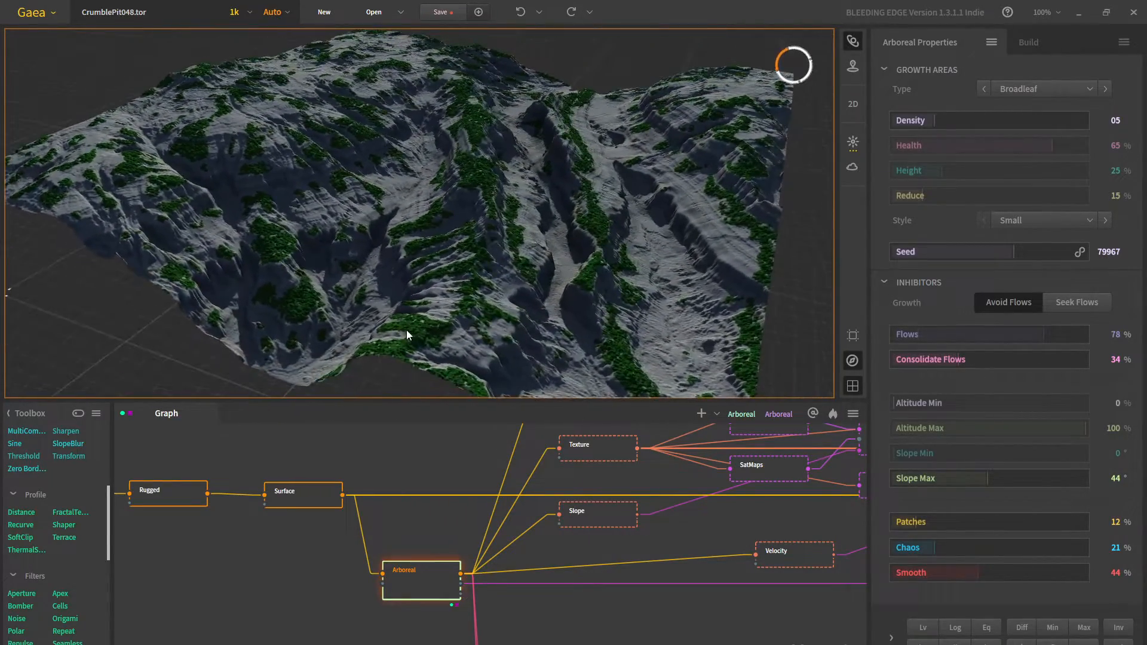
scroll(406, 329, "up", 5)
scroll(519, 181, "down", 5)
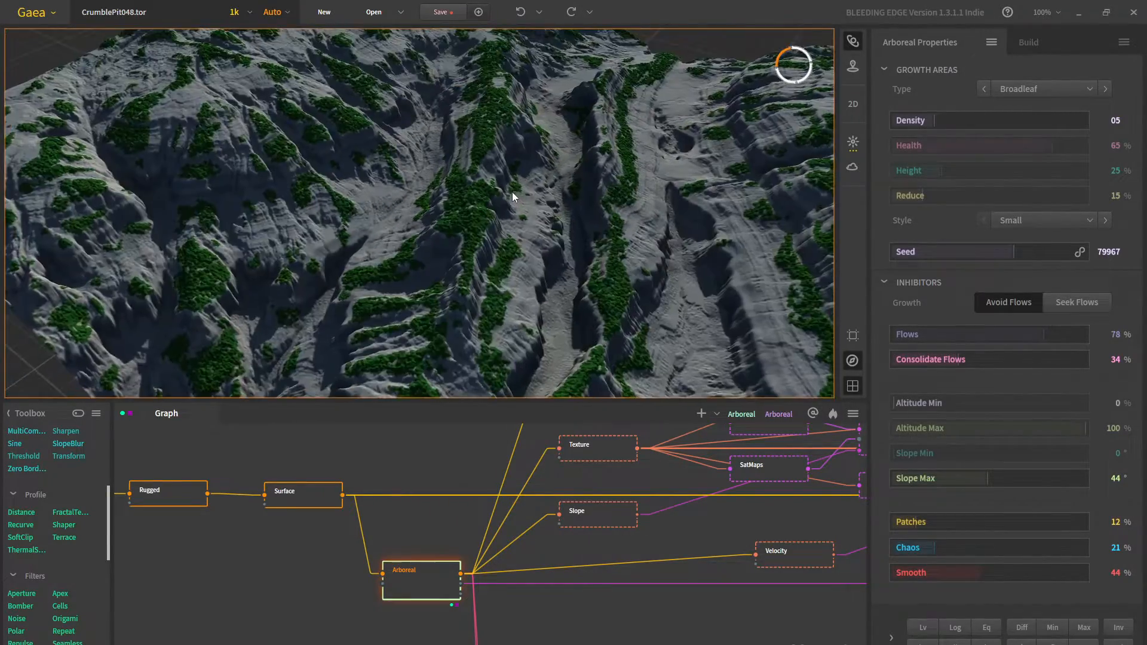
left_click_drag(512, 192, 587, 224)
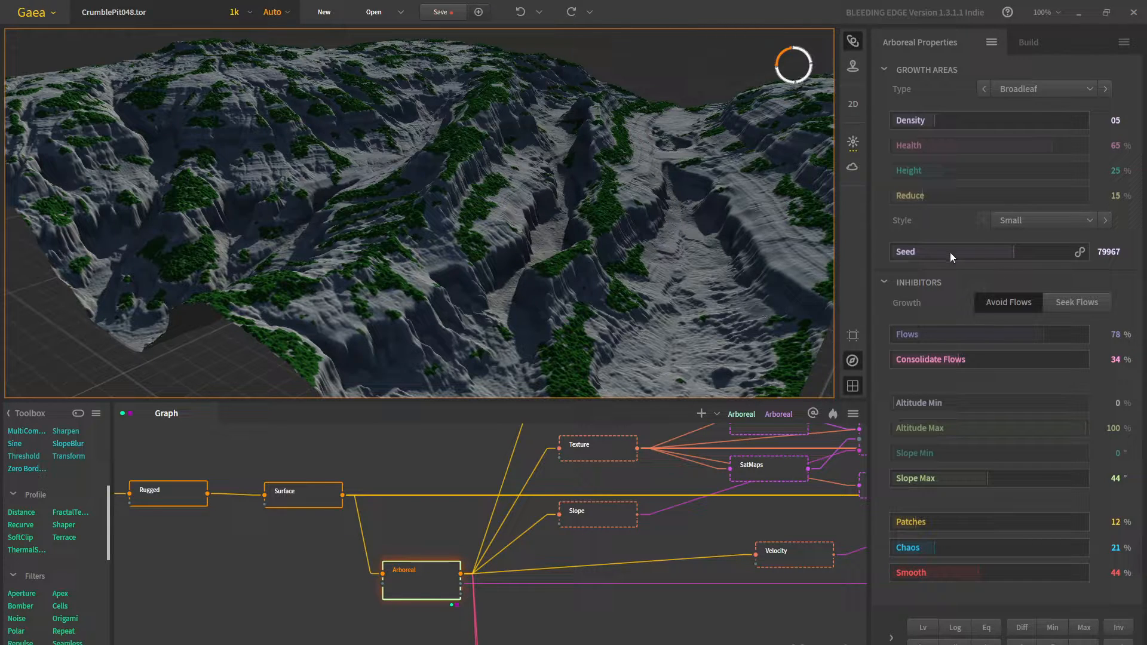
left_click(1079, 302)
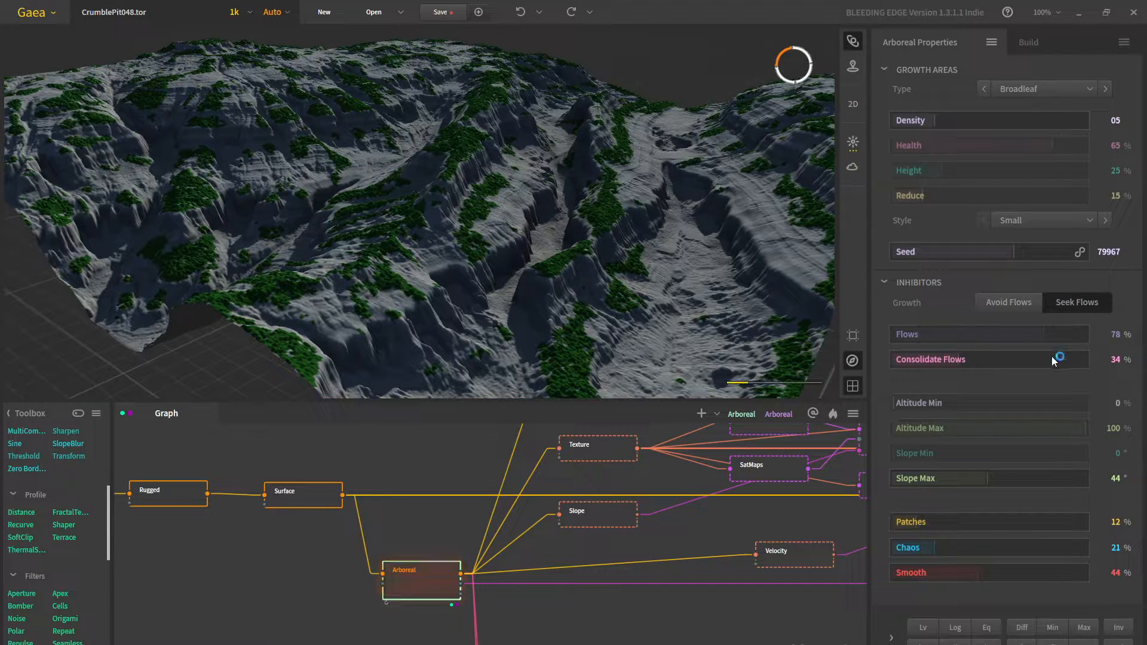
left_click_drag(573, 220, 535, 171)
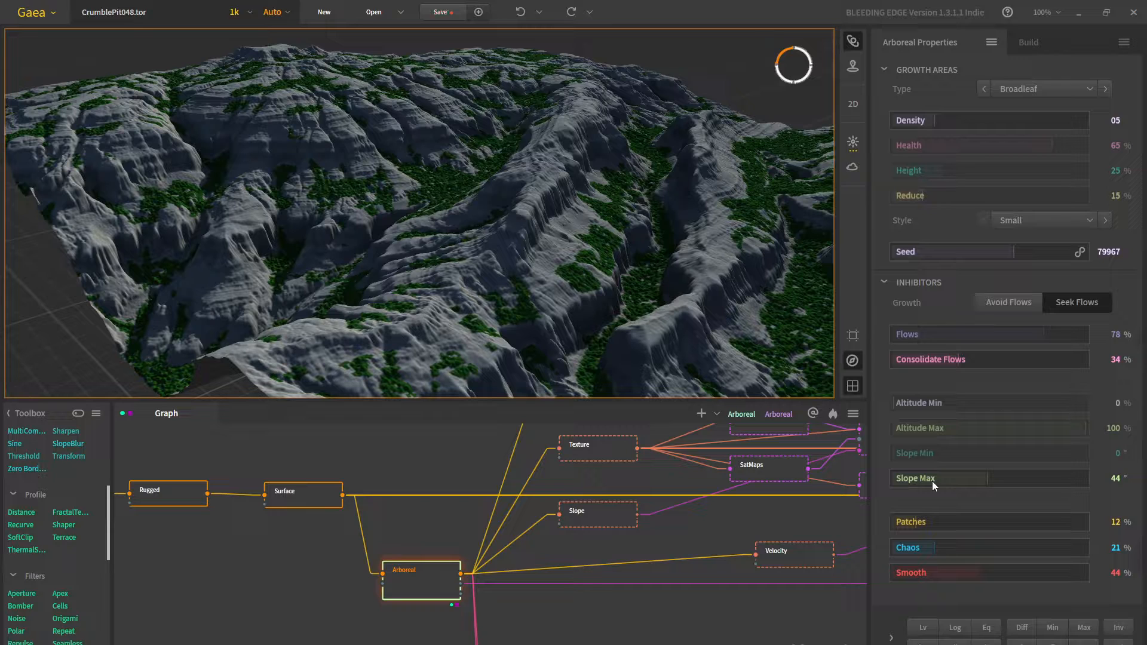
Try the Arboreal node's Slope Max at 8°, inspect the tree coverage, and set it to 27°
left_click_drag(932, 482, 909, 482)
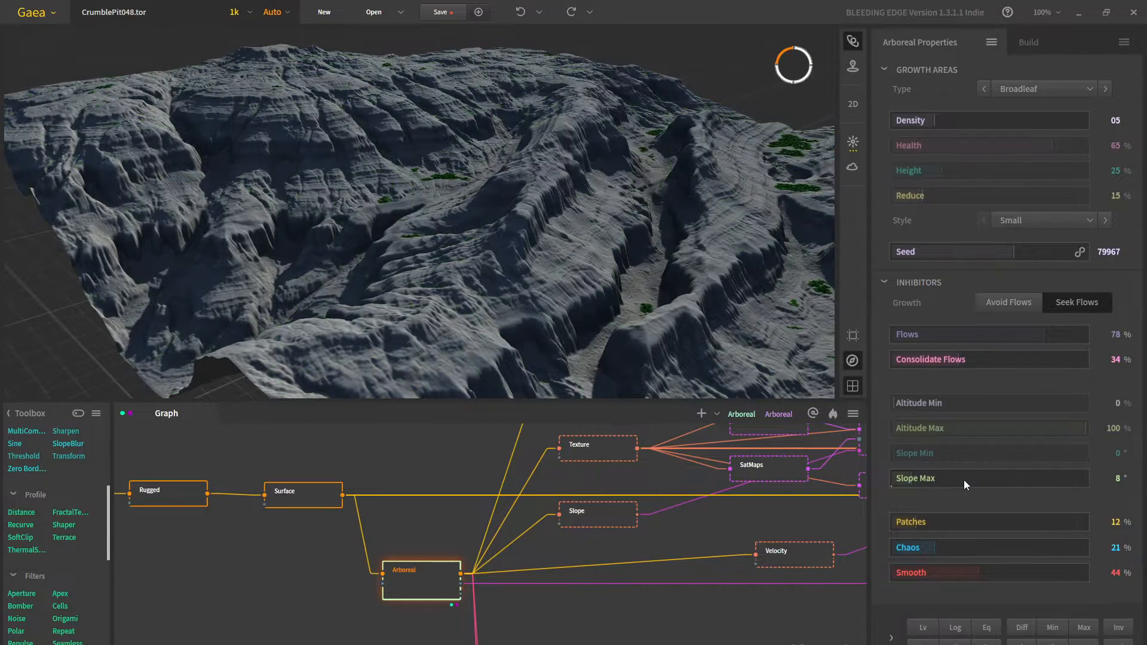
left_click_drag(726, 318, 633, 251)
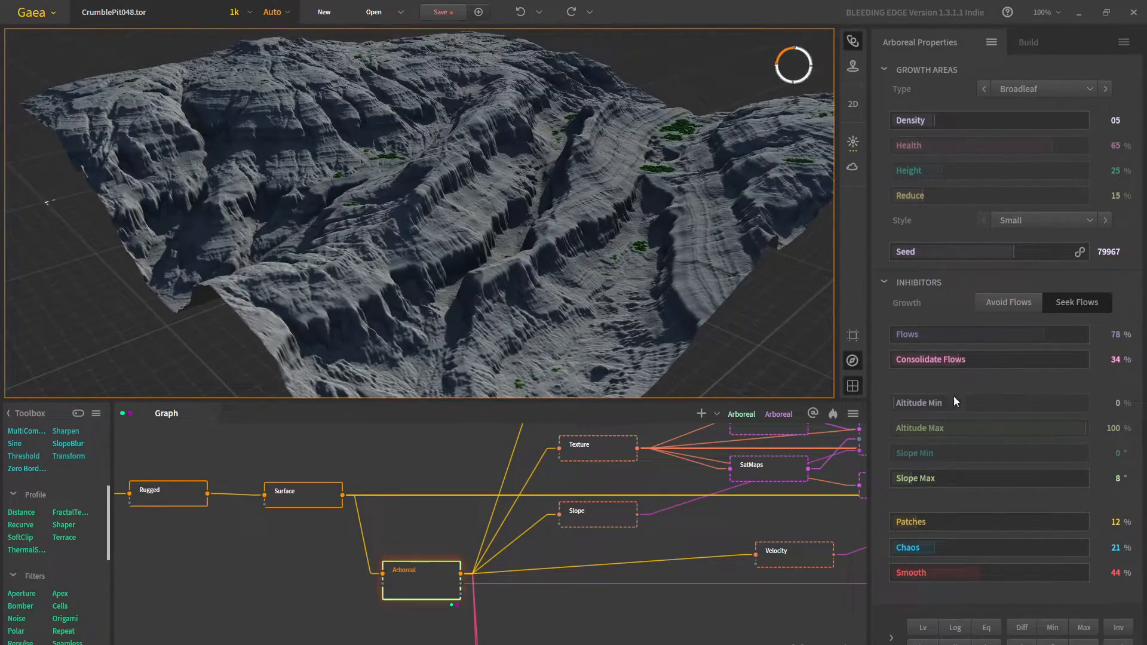
left_click(951, 479)
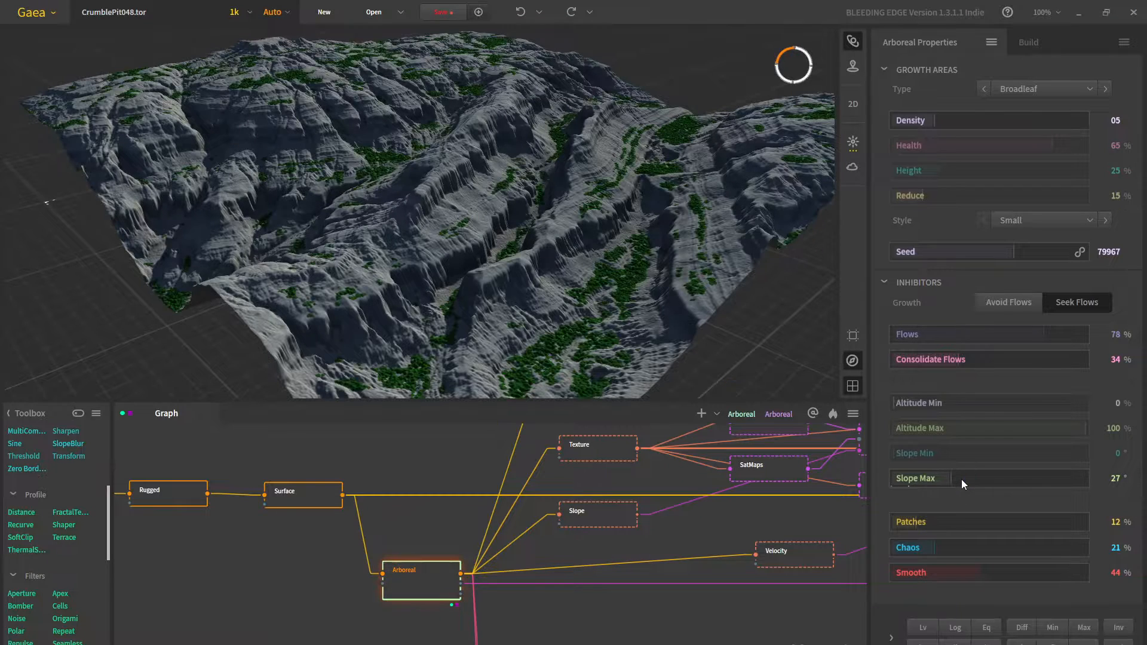
Set the Arboreal node's Slope Max to 35° and inspect the tree coverage up close and from several angles
left_click(962, 480)
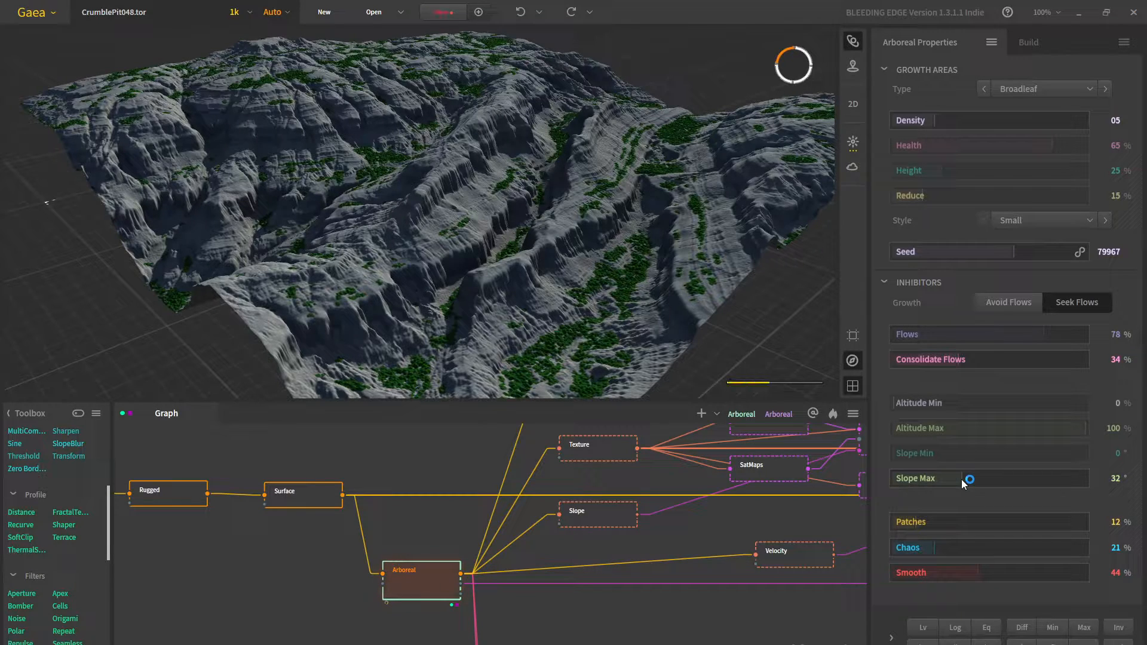
left_click(963, 479)
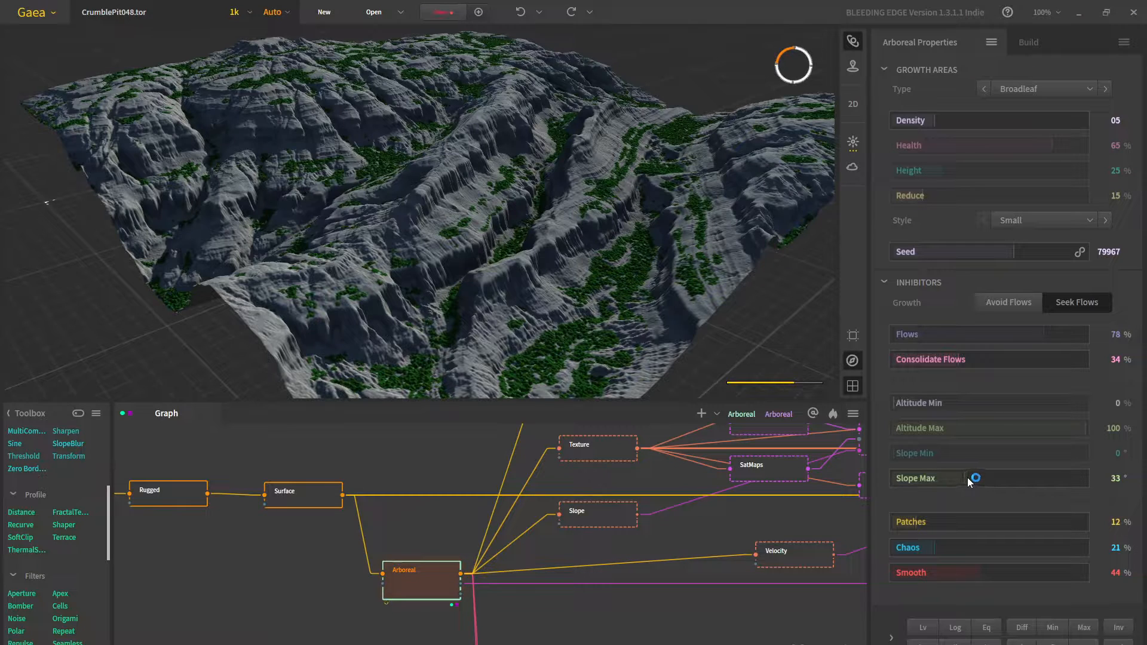
left_click(970, 478)
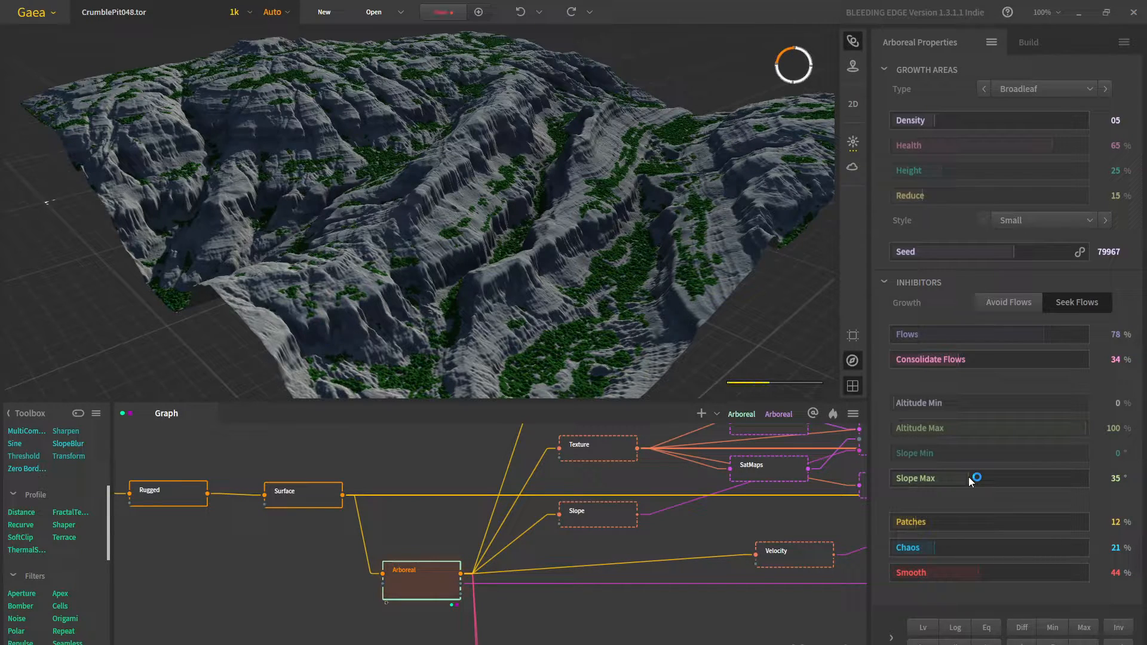
scroll(619, 148, "up", 3)
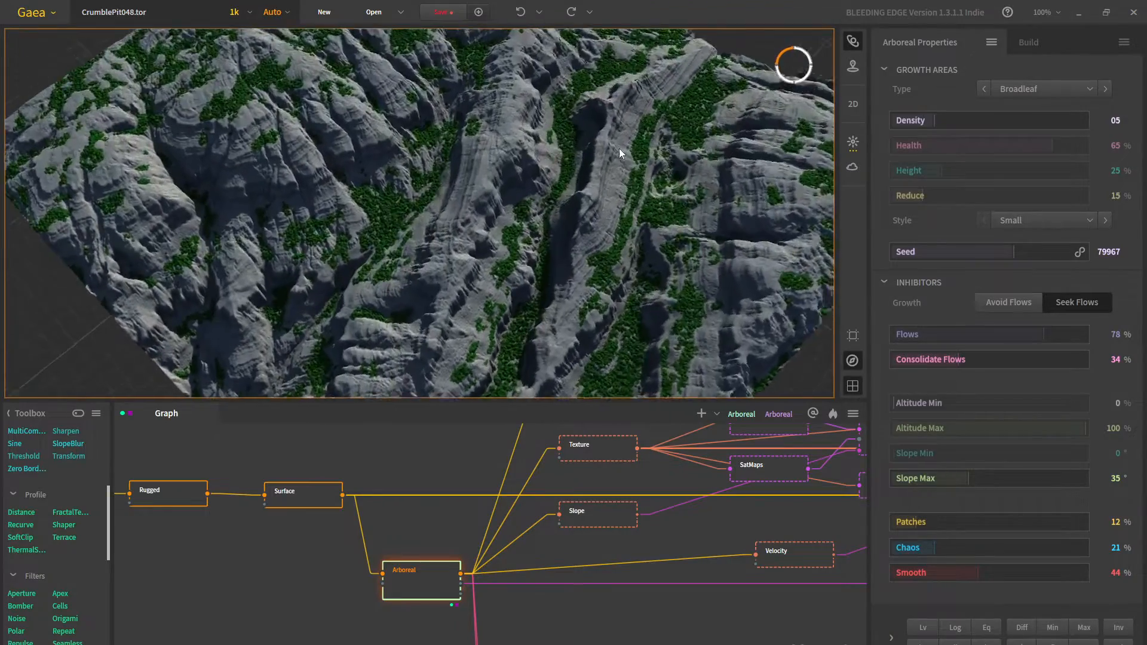
left_click_drag(619, 148, 609, 176)
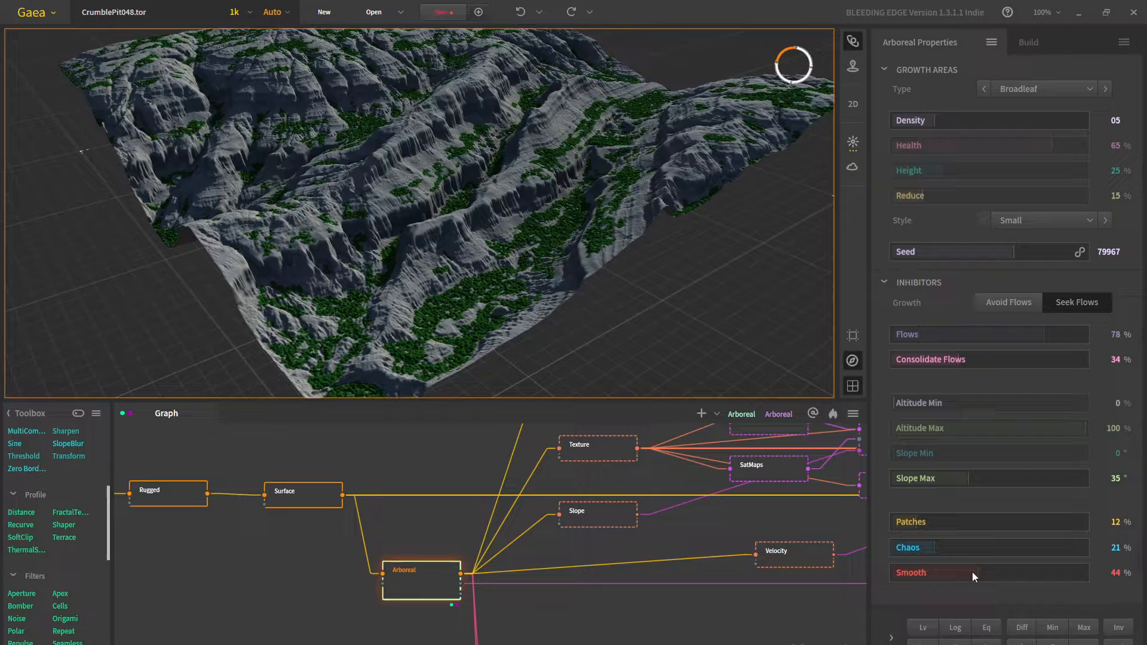
left_click_drag(748, 305, 519, 233)
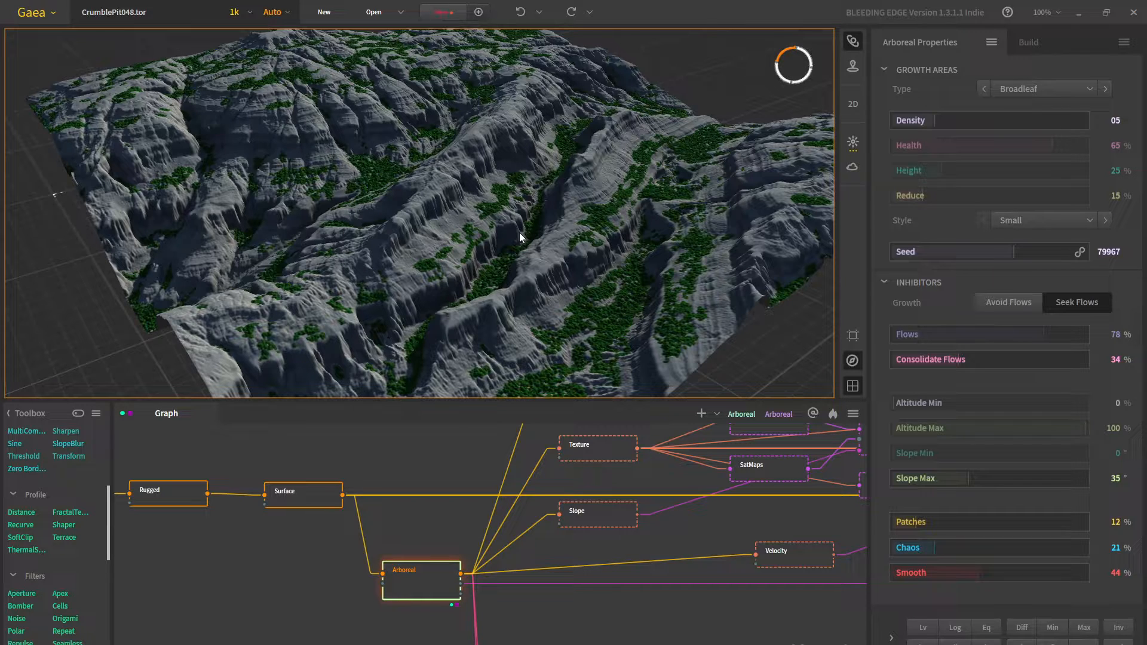
Move the separate upper chain of five nodes up and away from the main terrain chain in the graph
middle_click_drag(715, 497, 622, 527)
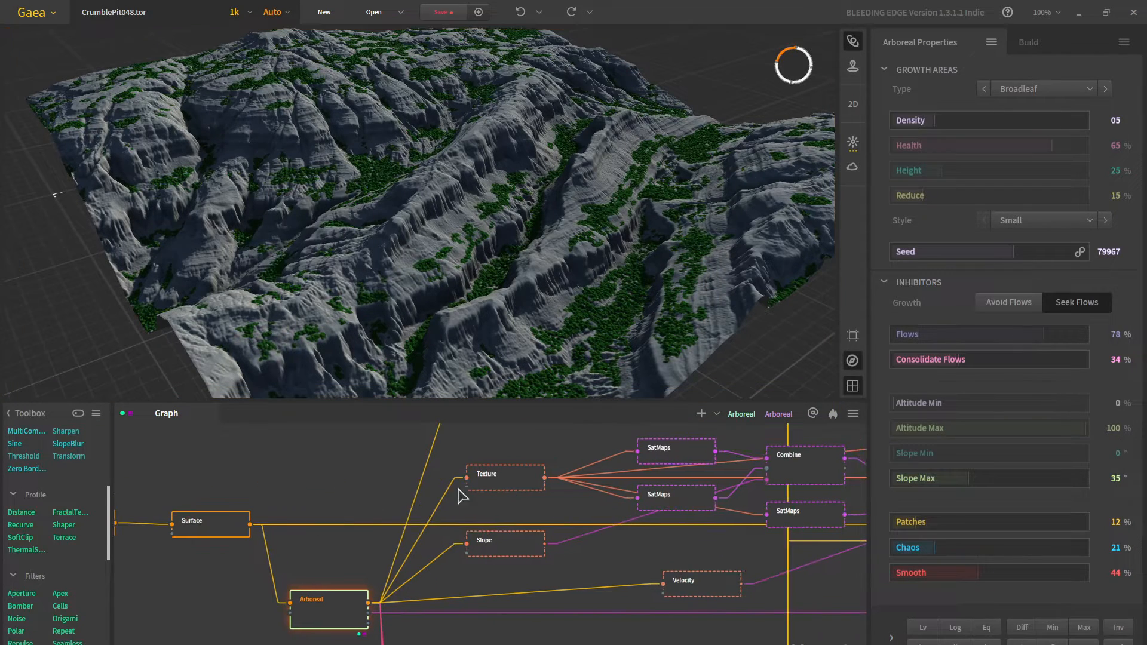
middle_click_drag(319, 611, 336, 582)
middle_click_drag(322, 506, 598, 471)
scroll(598, 471, "down", 5)
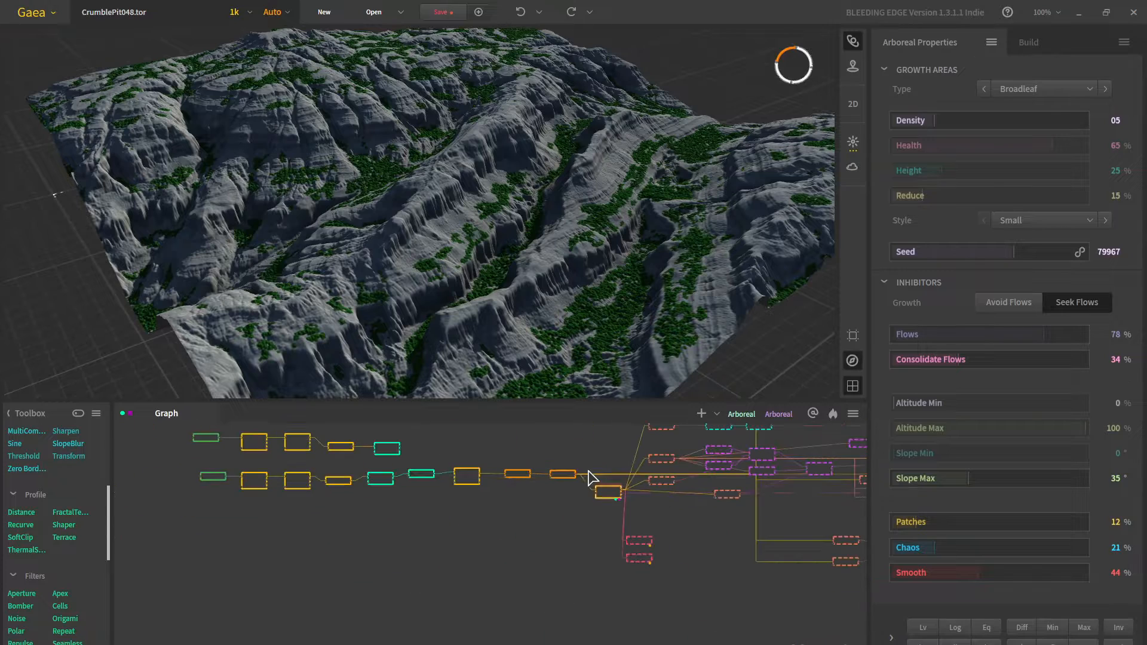
middle_click_drag(290, 482, 308, 546)
left_click_drag(148, 521, 454, 457)
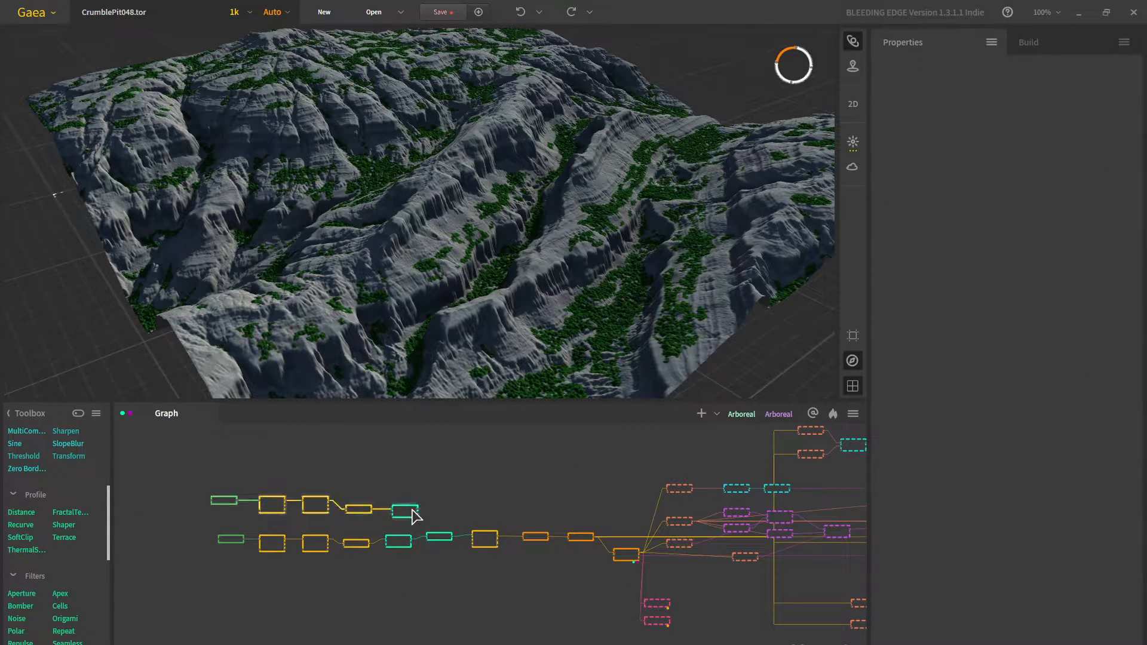
left_click_drag(412, 508, 284, 459)
Select the main terrain chain from its first node through Arboreal, and examine the connections leading to Texture and Slope
left_click_drag(192, 595, 648, 496)
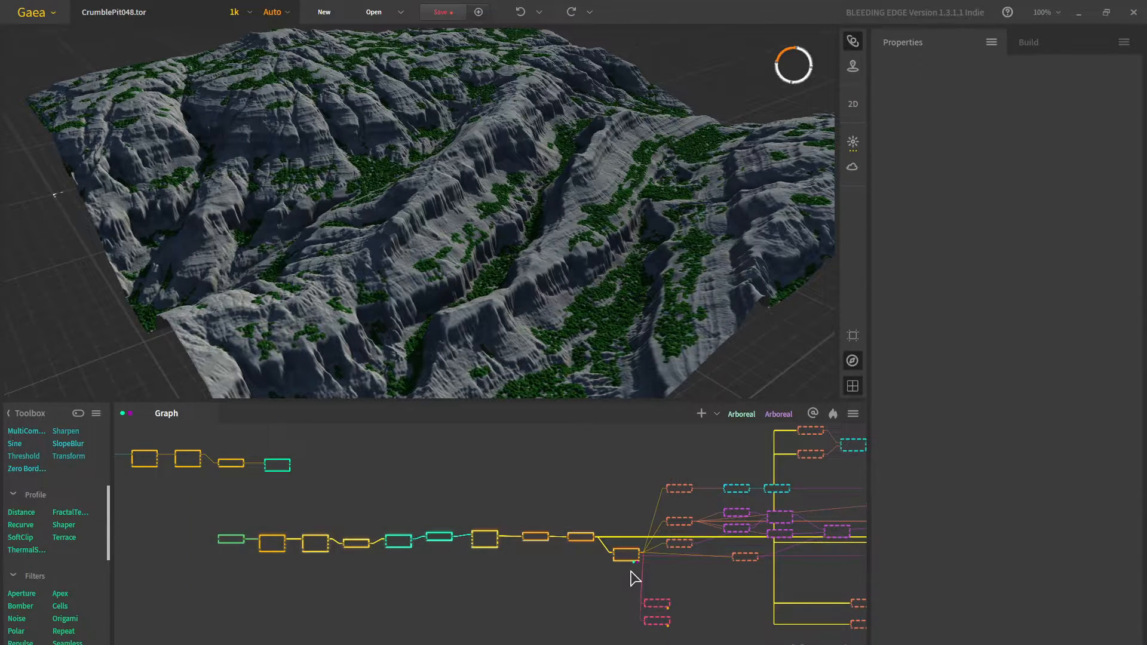
left_click_drag(615, 554, 608, 553)
scroll(598, 546, "up", 6)
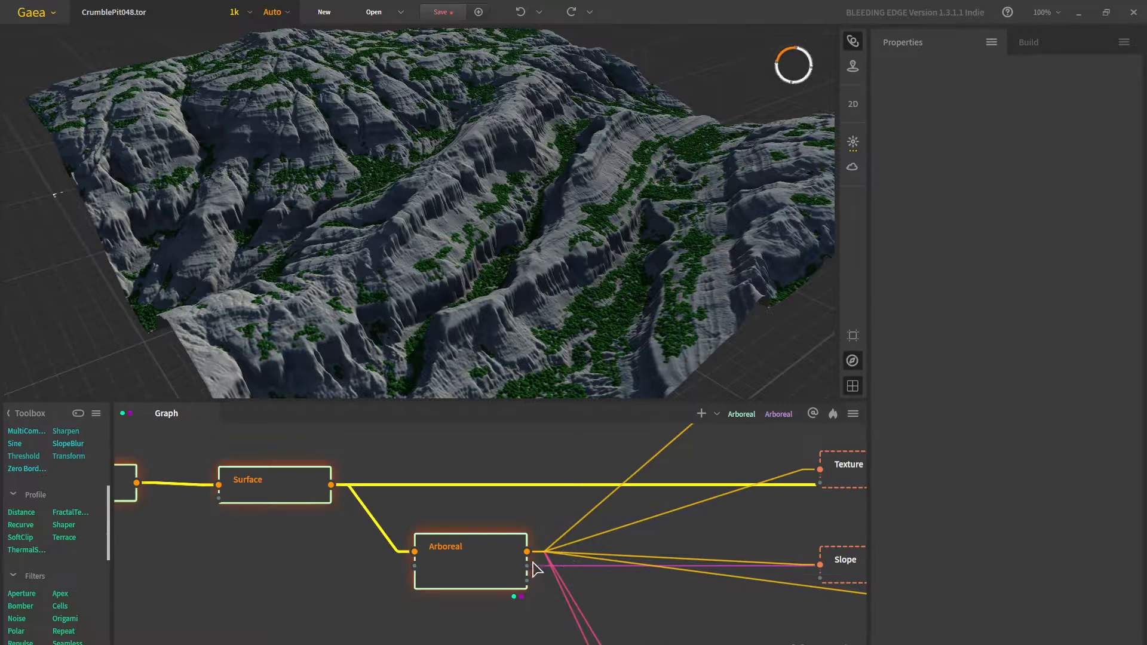
middle_click_drag(512, 507, 391, 527)
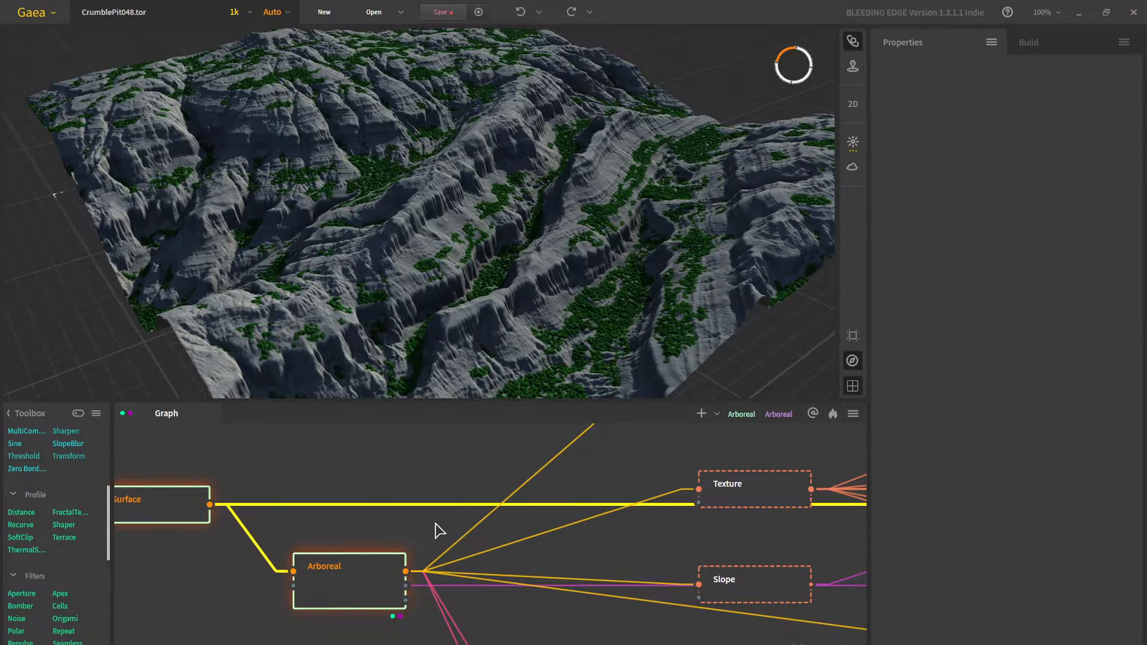
Select the Arboreal node and examine its vegetation distribution on the terrain and its outgoing connections in the graph
left_click(371, 596)
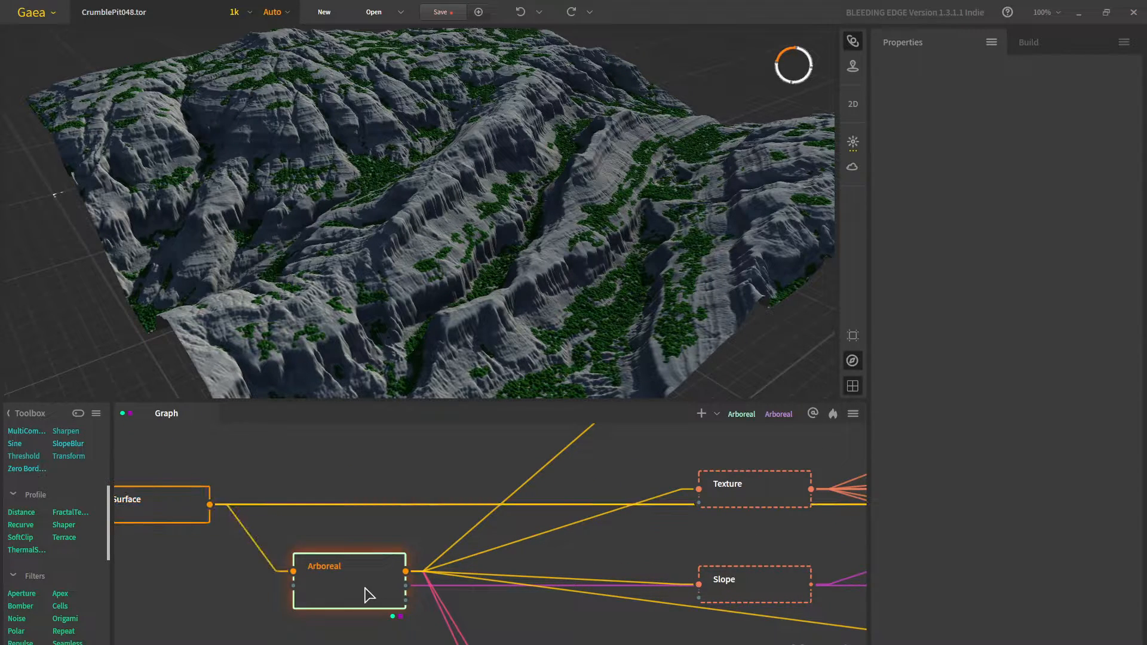
middle_click_drag(366, 592, 375, 561)
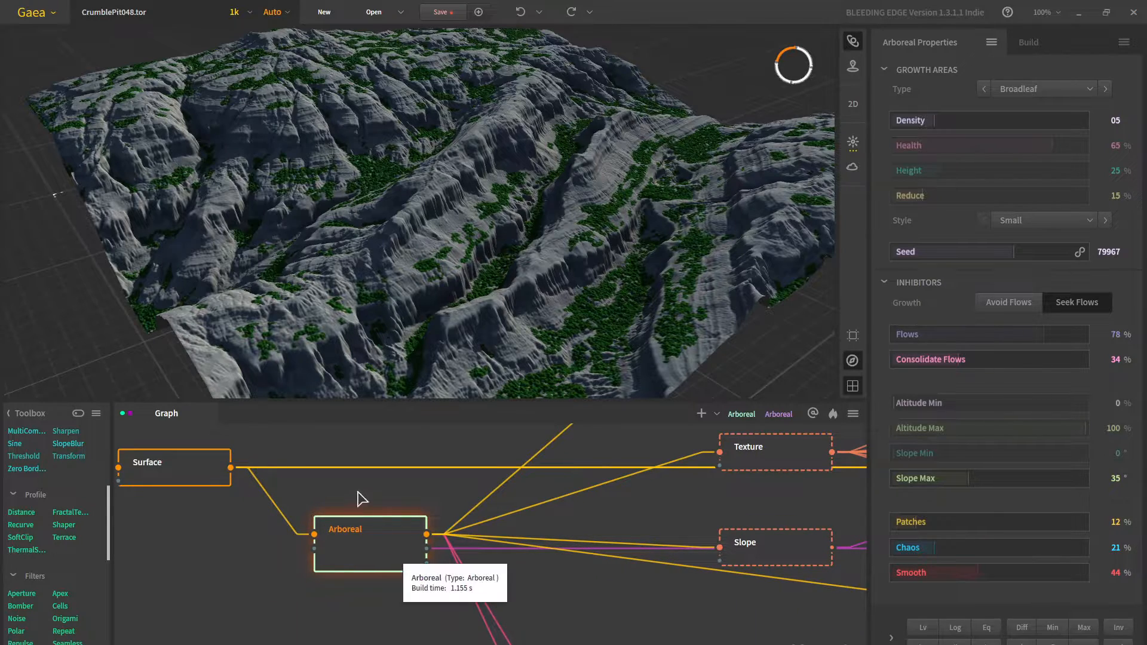
middle_click_drag(438, 190, 464, 285)
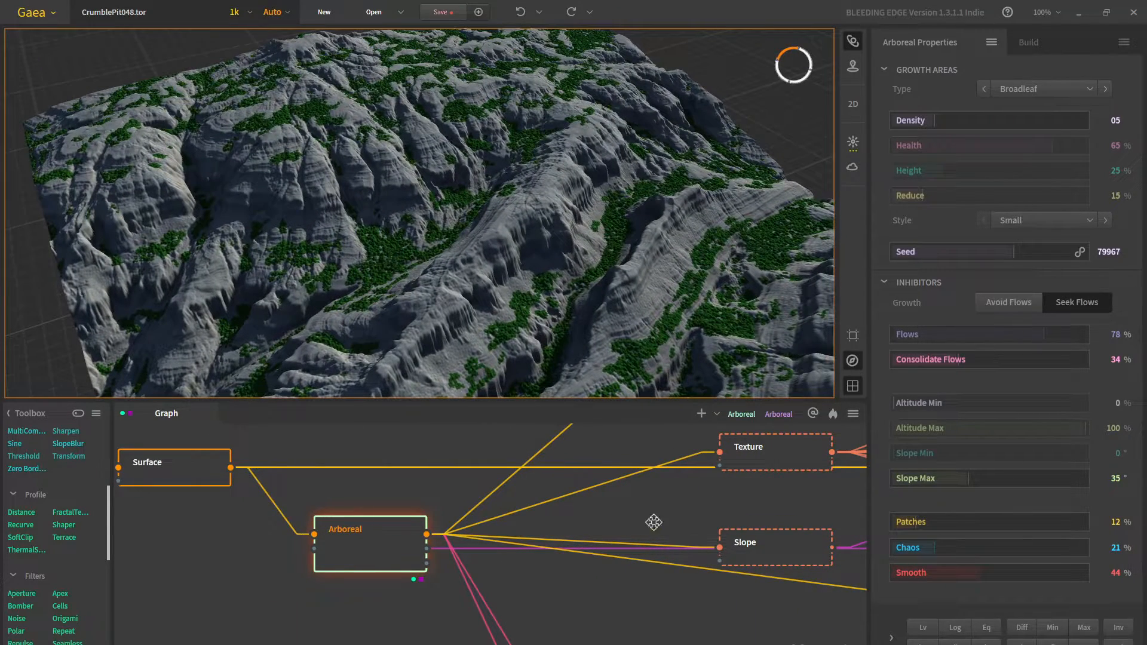
middle_click_drag(654, 522, 633, 539)
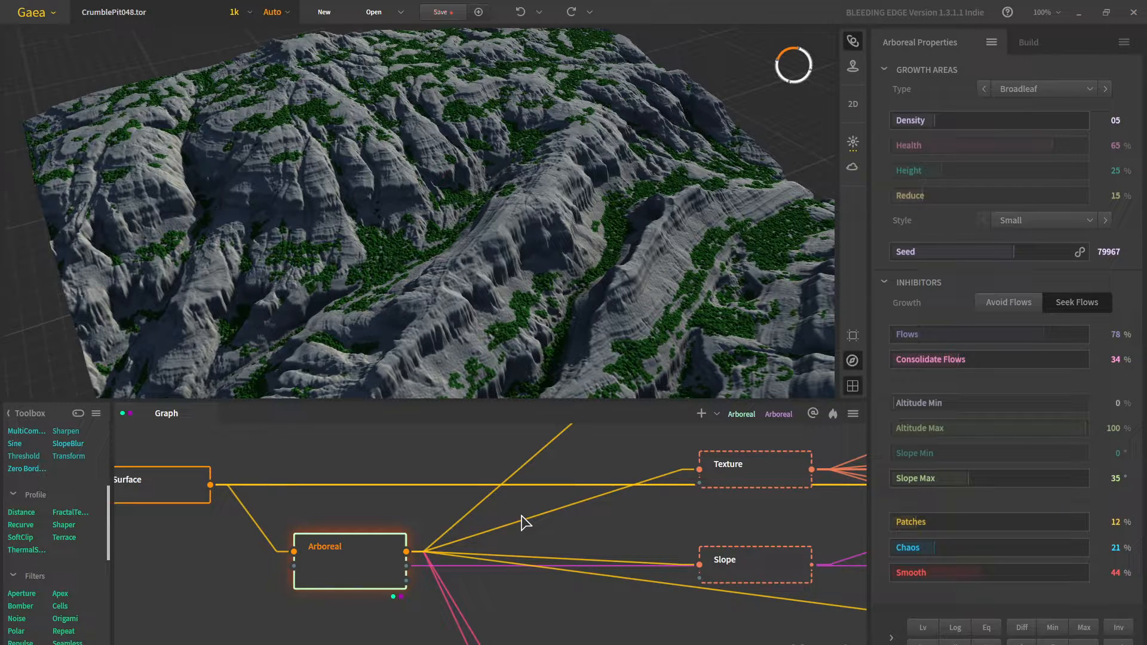
middle_click_drag(564, 541, 461, 586)
middle_click_drag(350, 566, 465, 572)
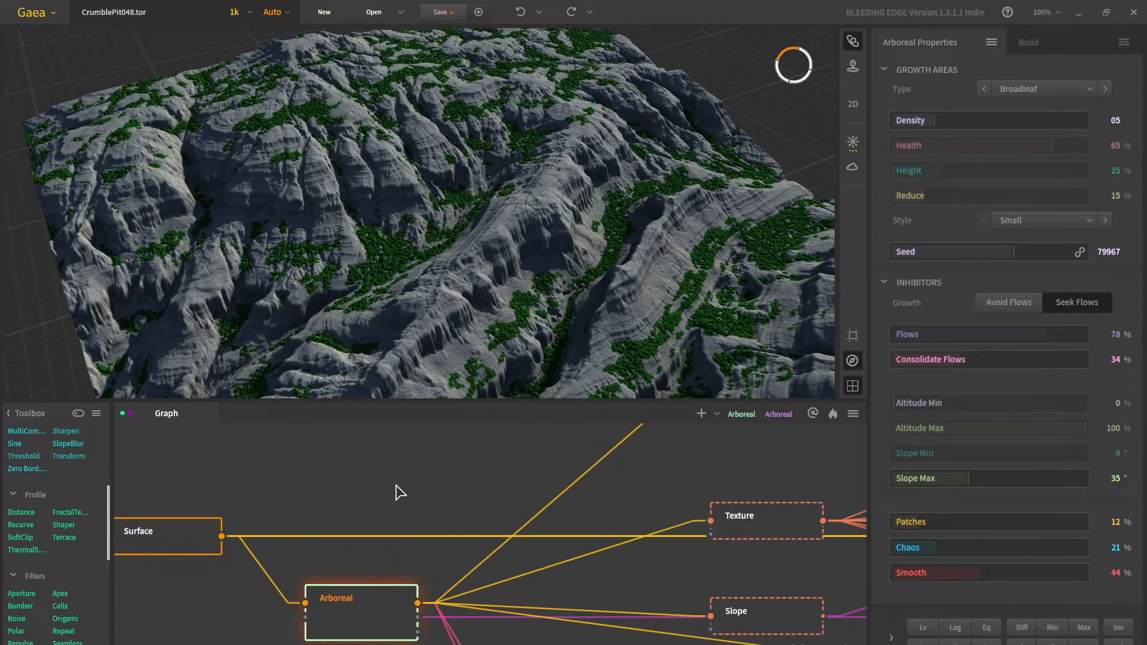
Add a Texture node and place it in the empty graph area above the Arboreal node
double_click(396, 485)
type("tex")
left_click(430, 529)
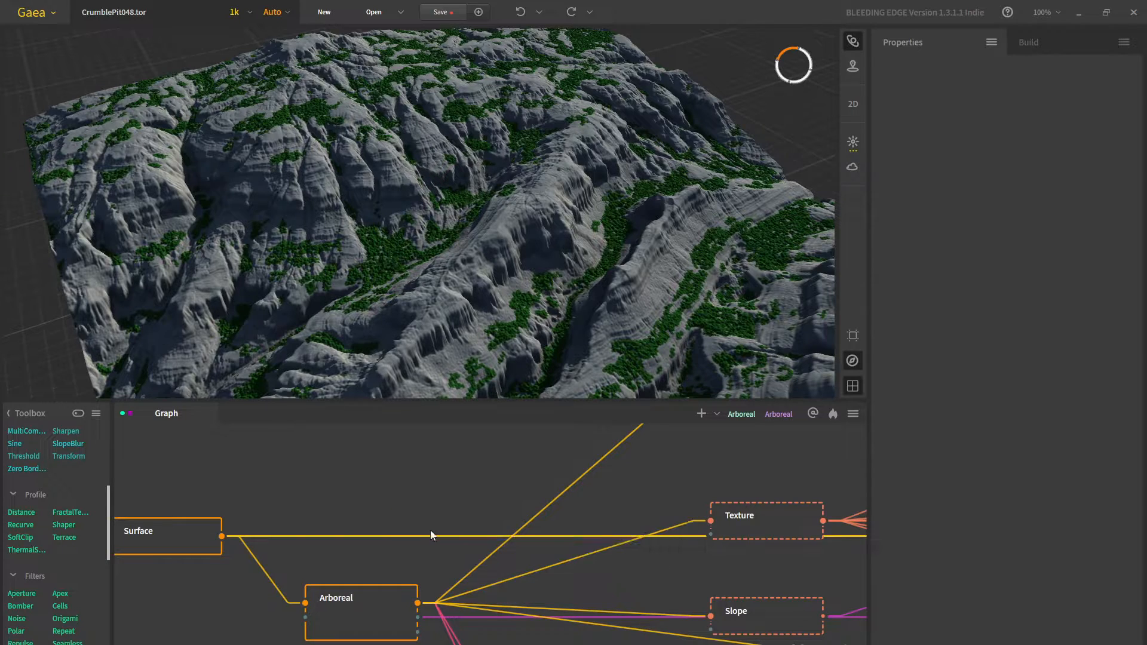
left_click_drag(443, 507, 398, 468)
middle_click_drag(418, 535, 323, 576)
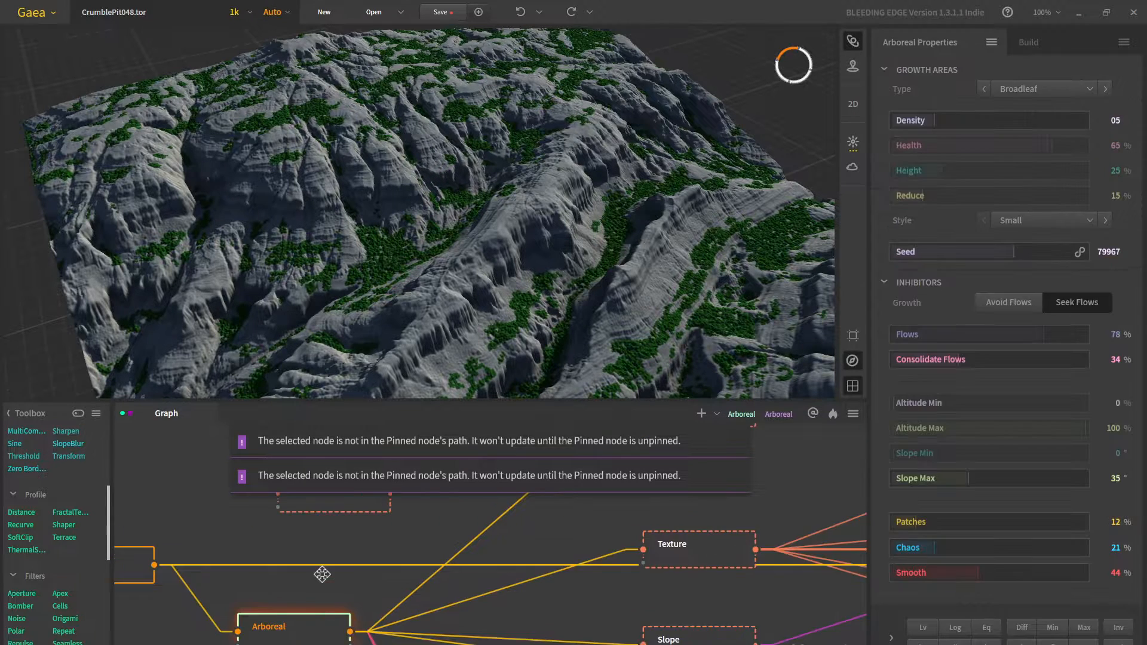
Preview the existing connected Texture node and inspect its slope and soil detail on the terrain from several angles
left_click(646, 559)
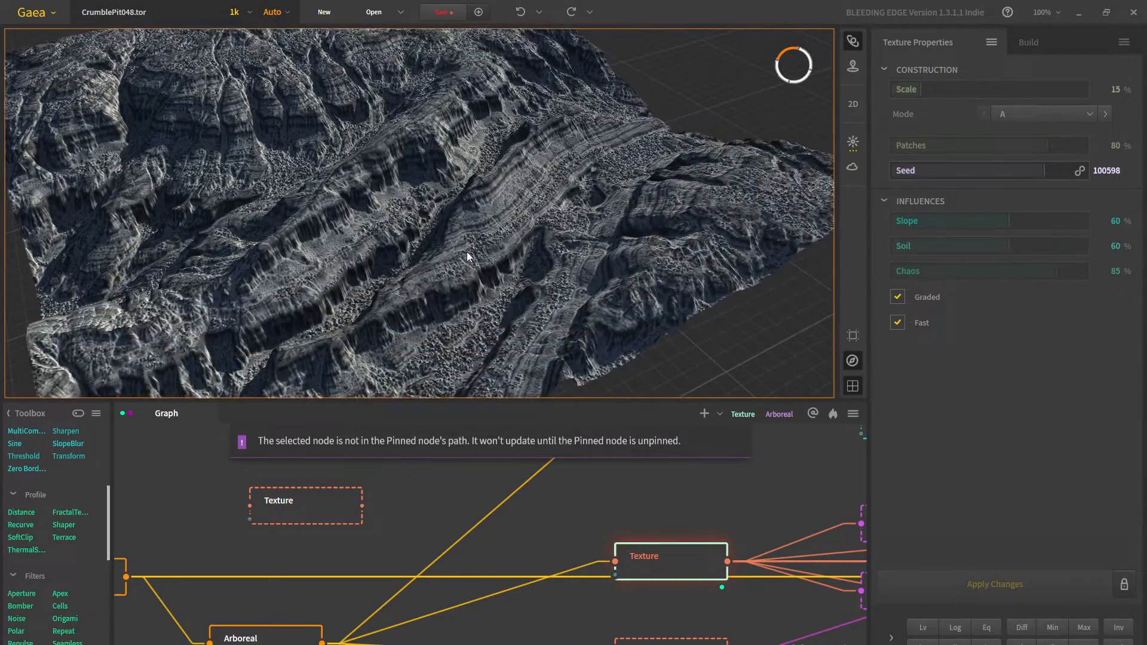
left_click_drag(467, 252, 495, 233)
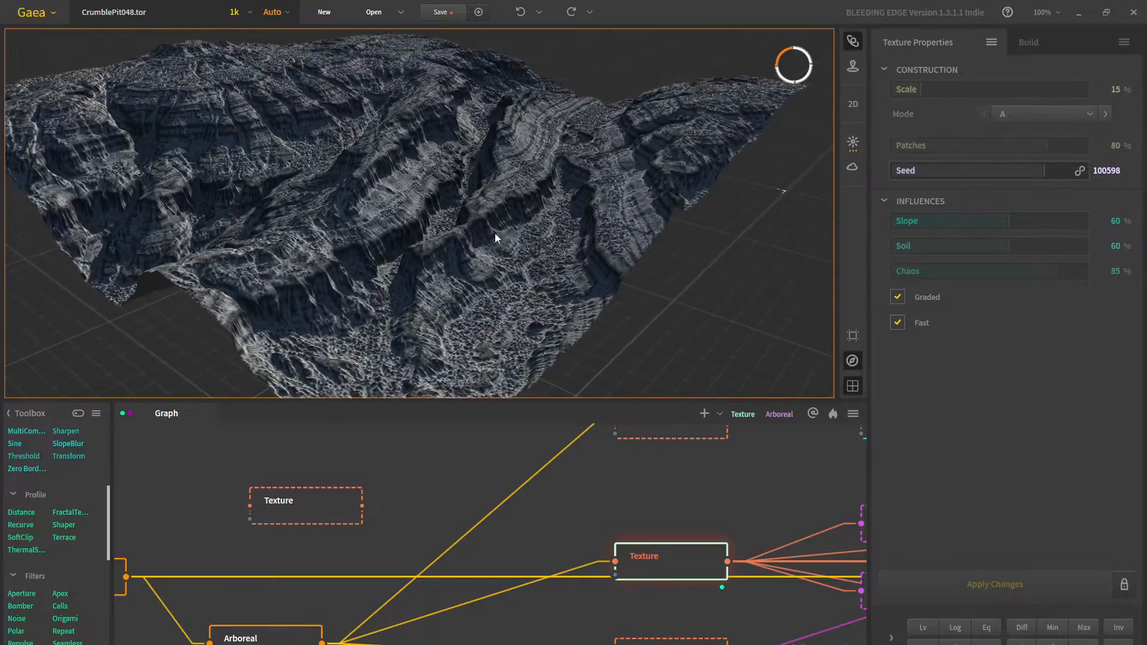
scroll(511, 178, "up", 4)
left_click_drag(511, 178, 424, 229)
scroll(457, 272, "down", 5)
scroll(424, 230, "up", 5)
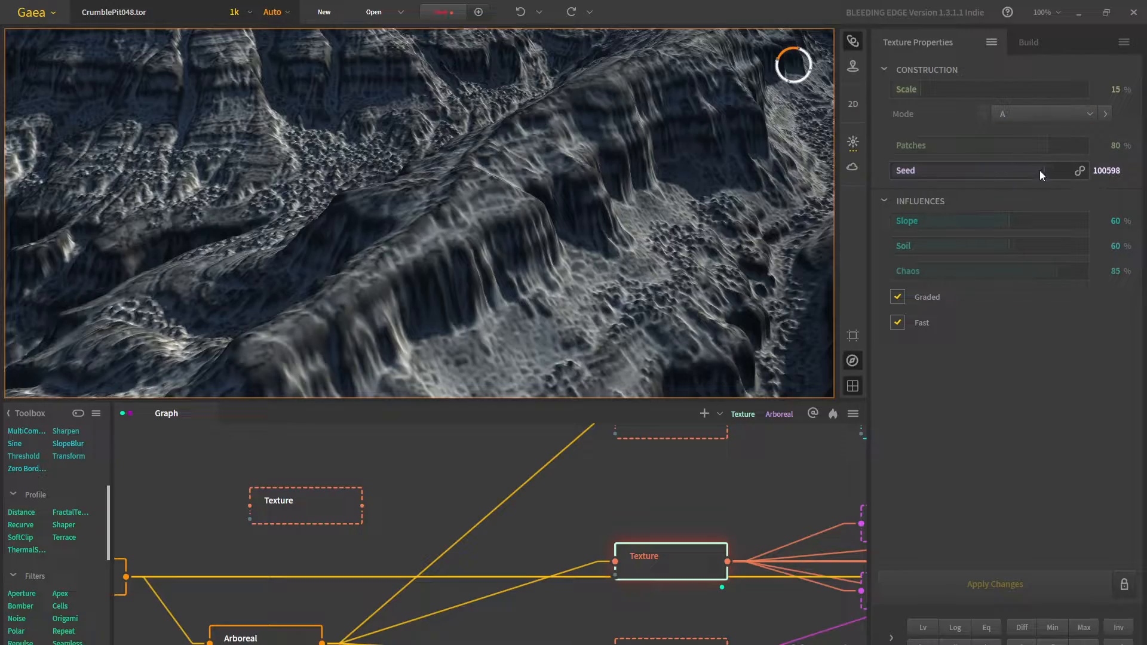
scroll(491, 225, "down", 5)
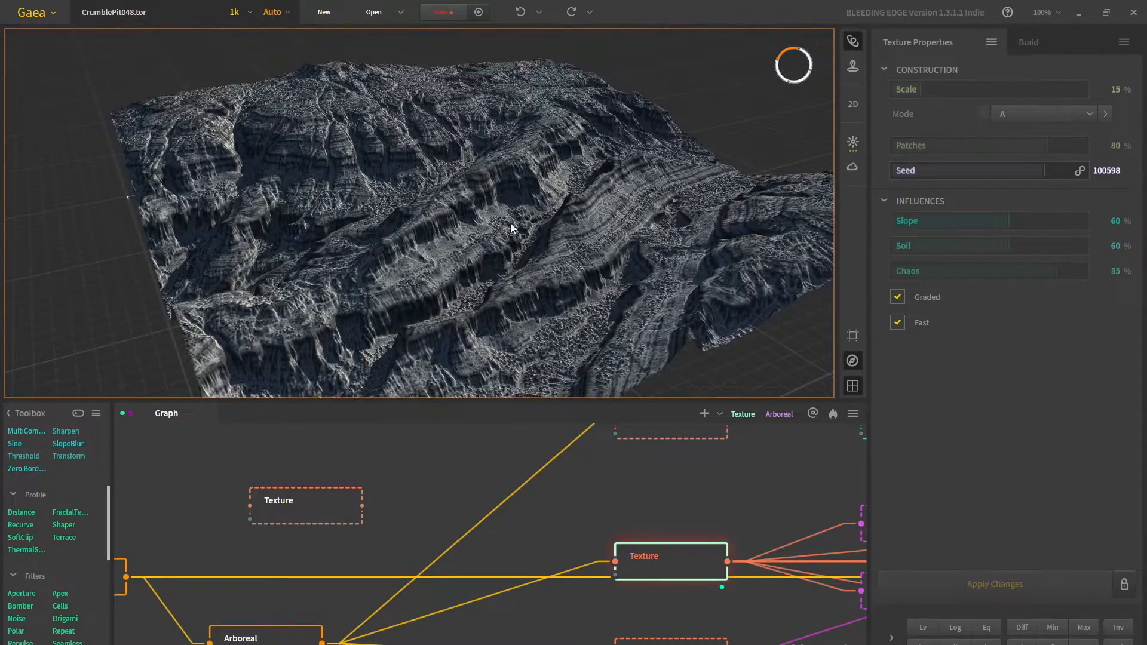
scroll(510, 229, "up", 6)
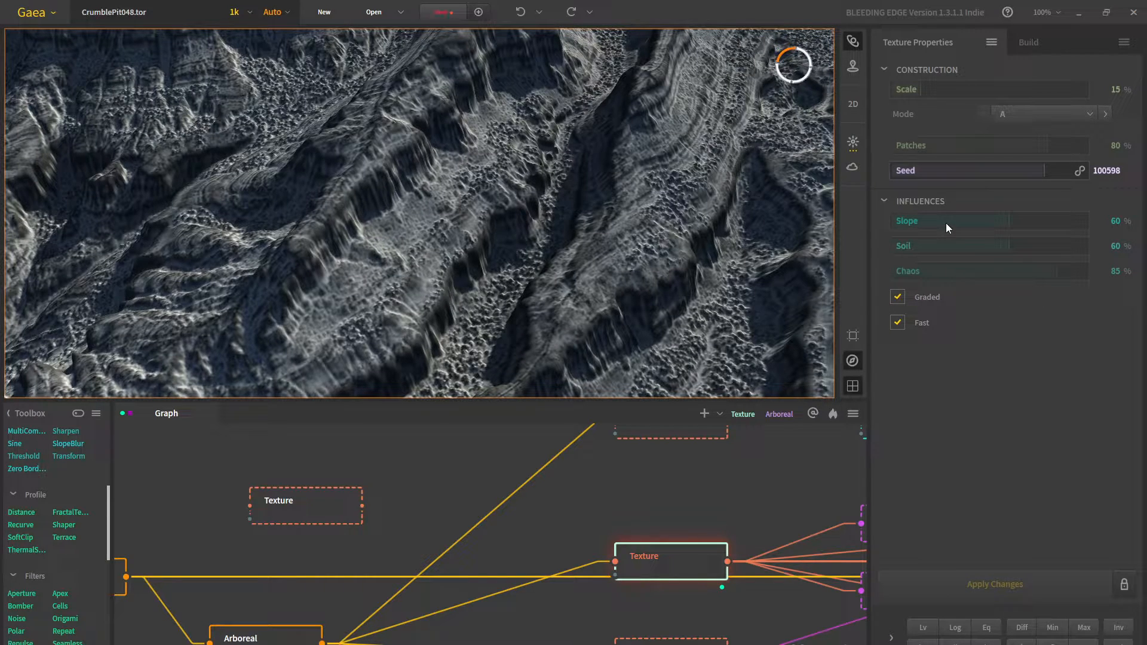
Preview the upper SatMaps node fed by the Texture node on the terrain
middle_click_drag(666, 526, 534, 513)
scroll(537, 506, "down", 3)
middle_click_drag(629, 520, 592, 511)
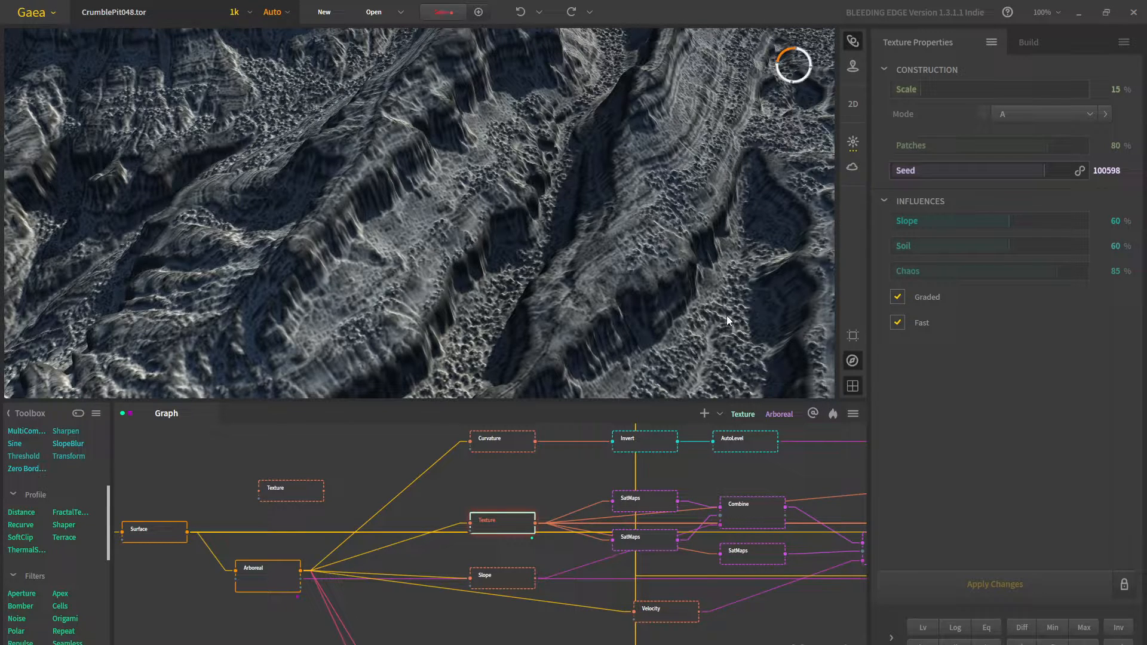
scroll(525, 530, "down", 5)
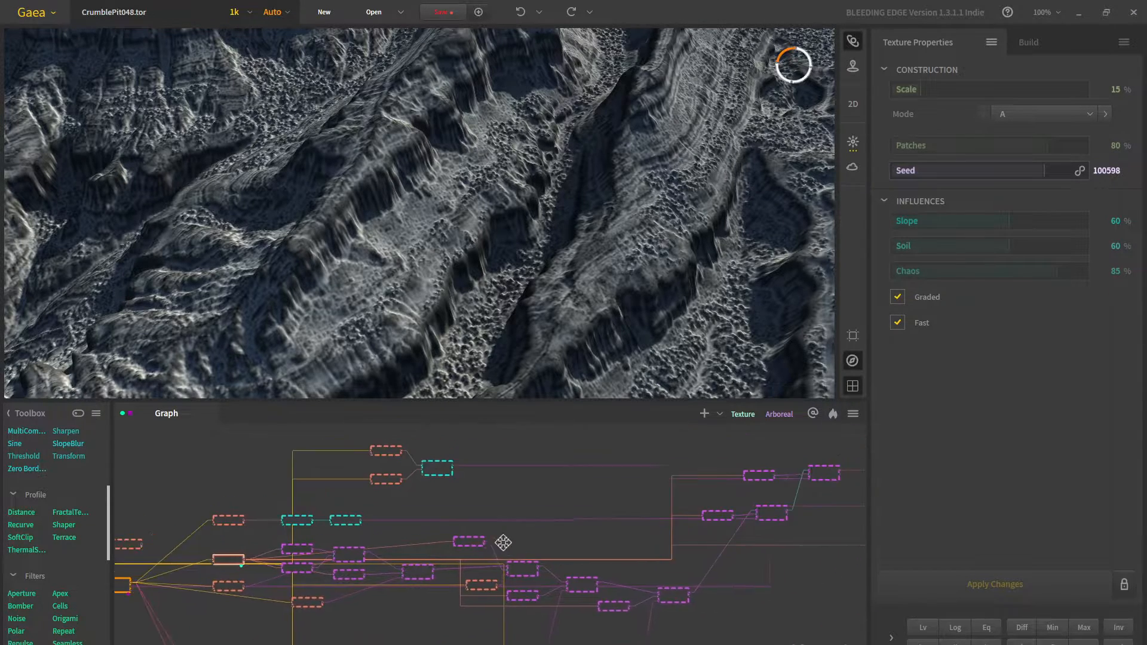
scroll(503, 543, "up", 6)
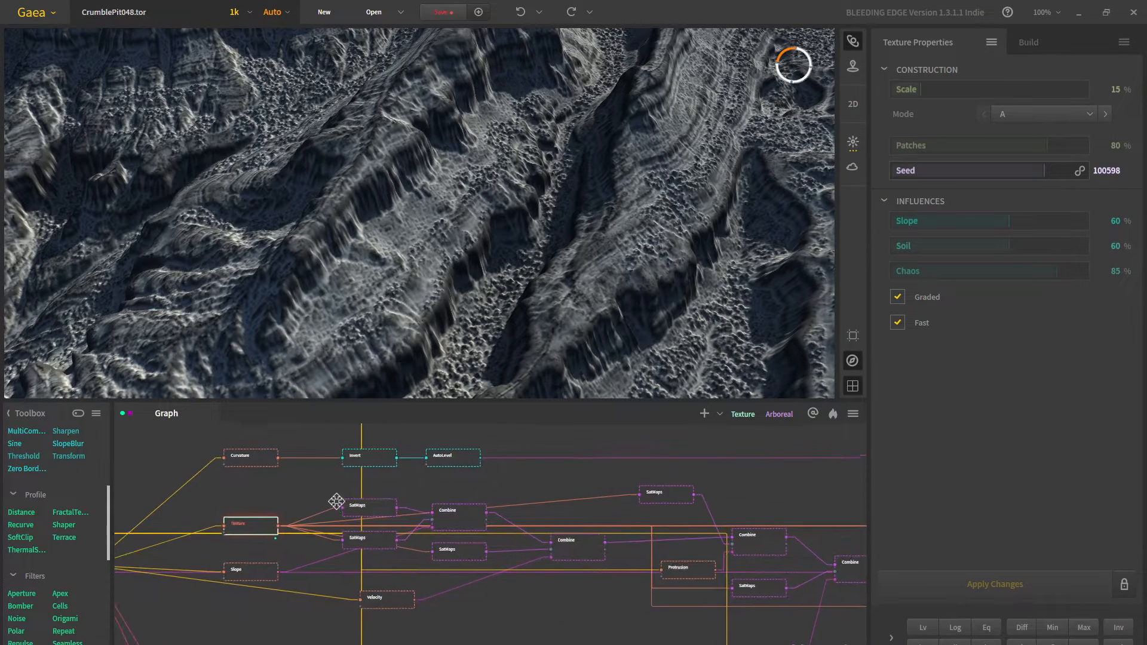
scroll(336, 502, "up", 2)
scroll(503, 531, "up", 2)
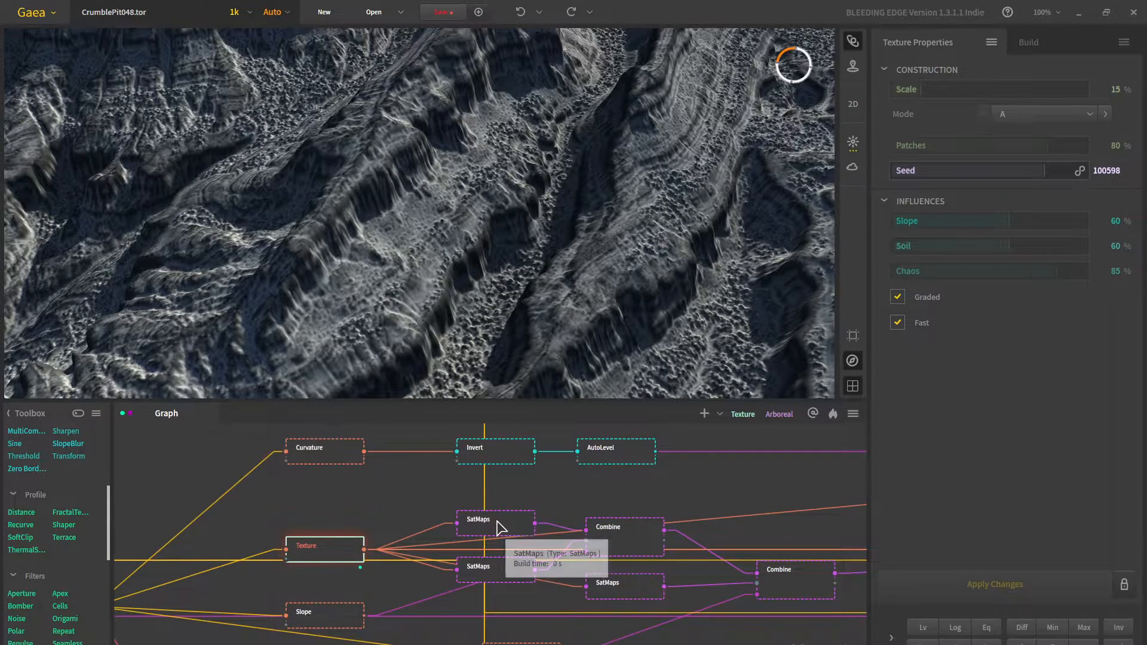
left_click(501, 527)
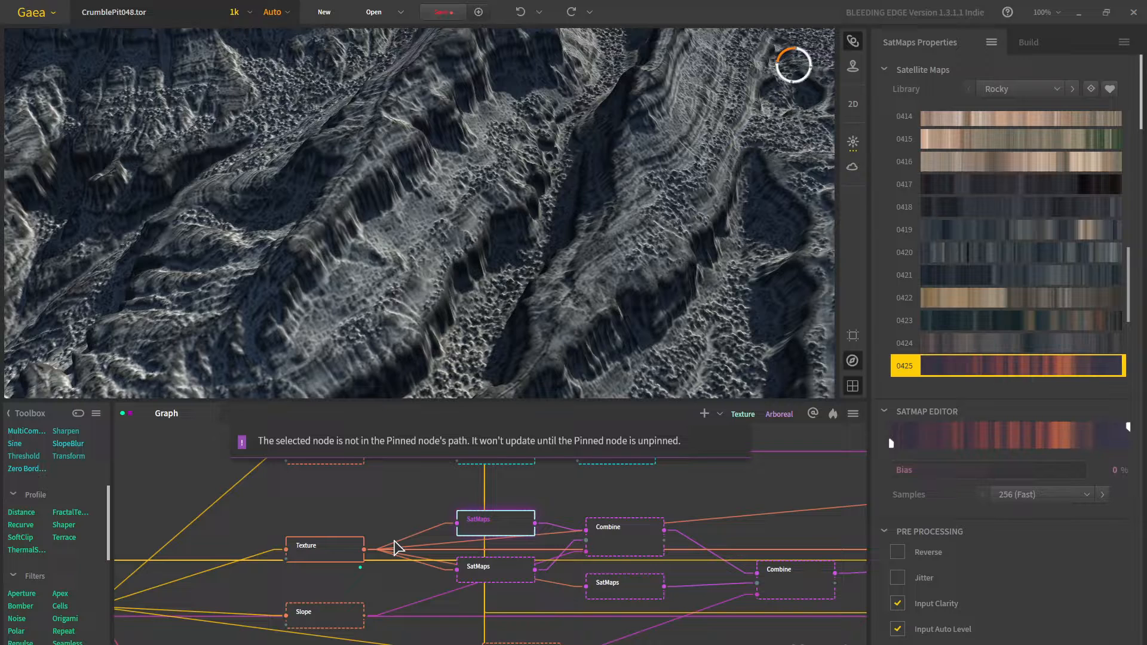
key("f")
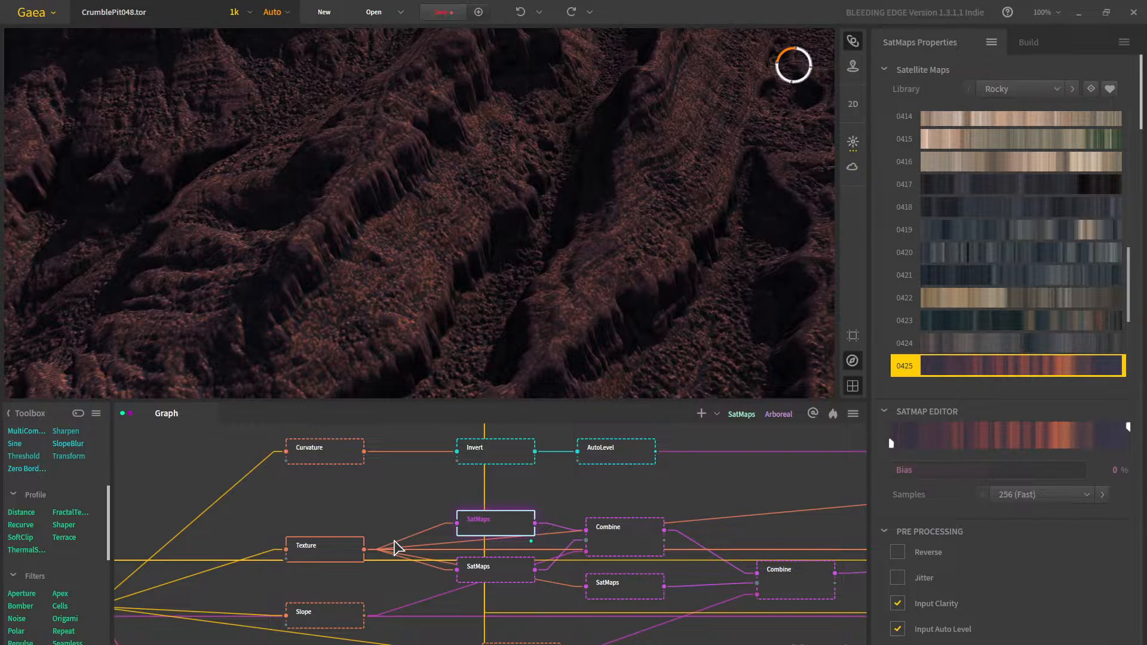
Add a new SatMaps node in the empty graph area just above the existing SatMaps nodes
middle_click_drag(383, 498, 407, 507)
left_click(401, 500)
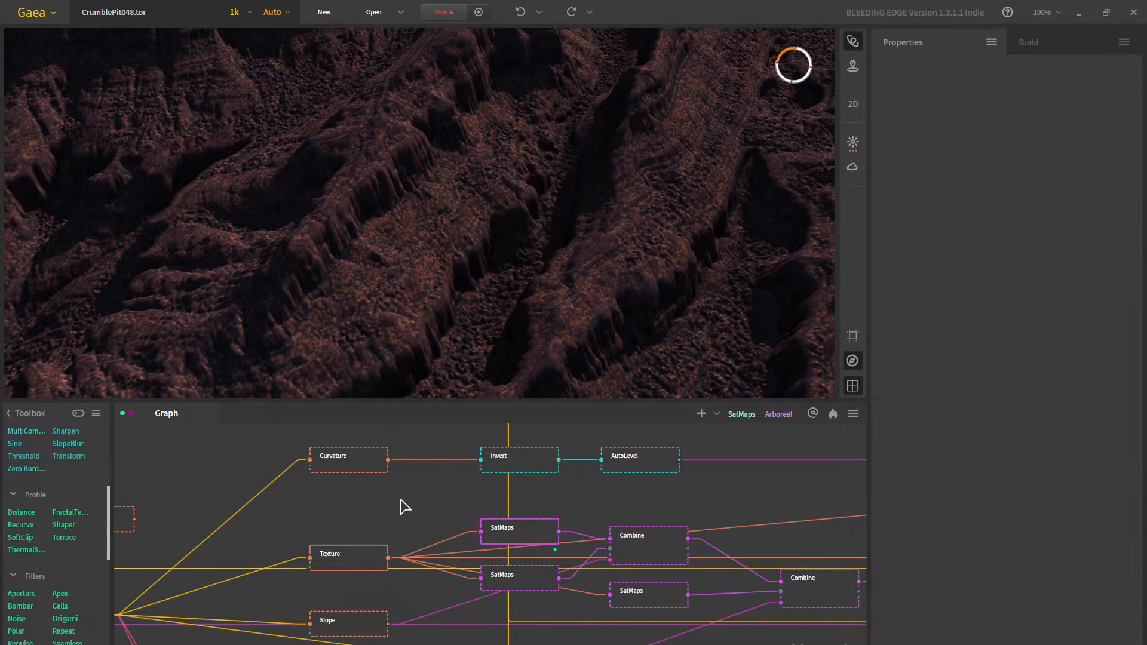
key("Tab")
type("sat")
left_click(427, 545)
middle_click_drag(437, 518, 518, 629)
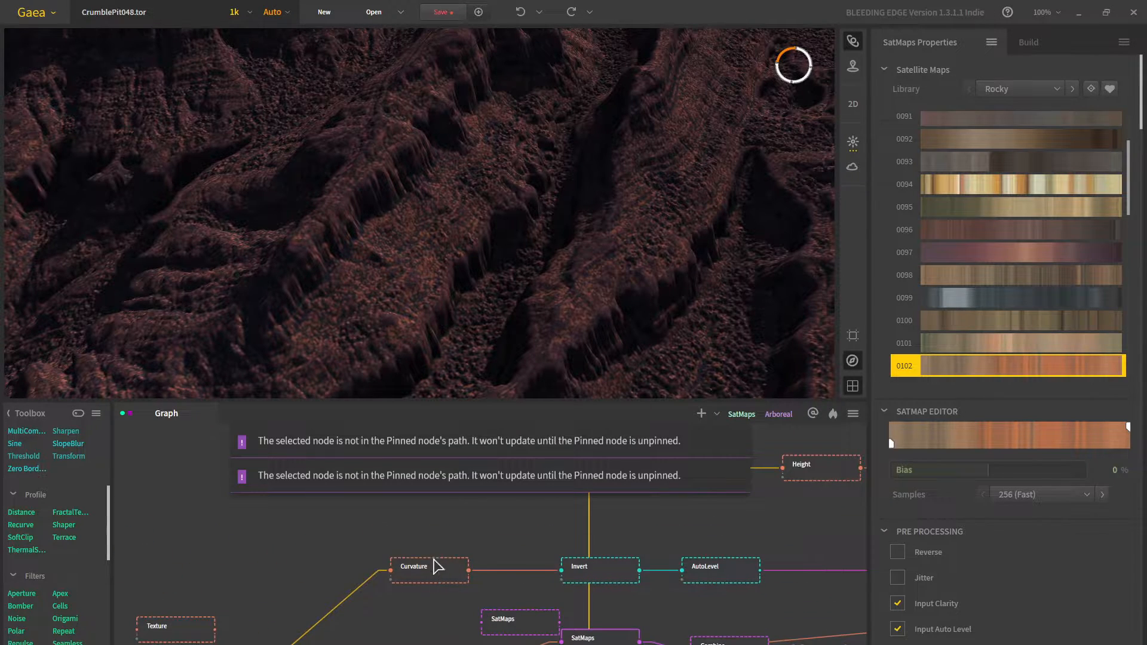
Move the Curvature node upward and the connected Texture node left to make room in the graph
left_click_drag(435, 560, 435, 515)
middle_click_drag(506, 613, 497, 531)
left_click_drag(428, 592, 361, 593)
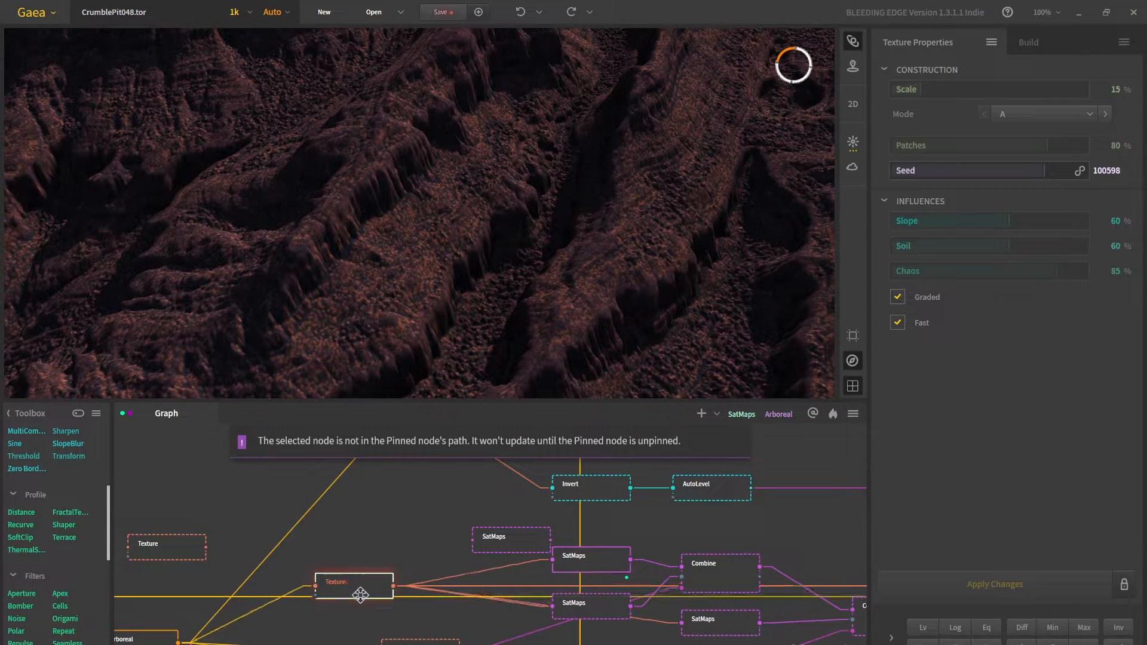
Place the new SatMaps node clear of the others, connect the Texture output to its input, and view the coloured terrain
left_click_drag(518, 553, 475, 533)
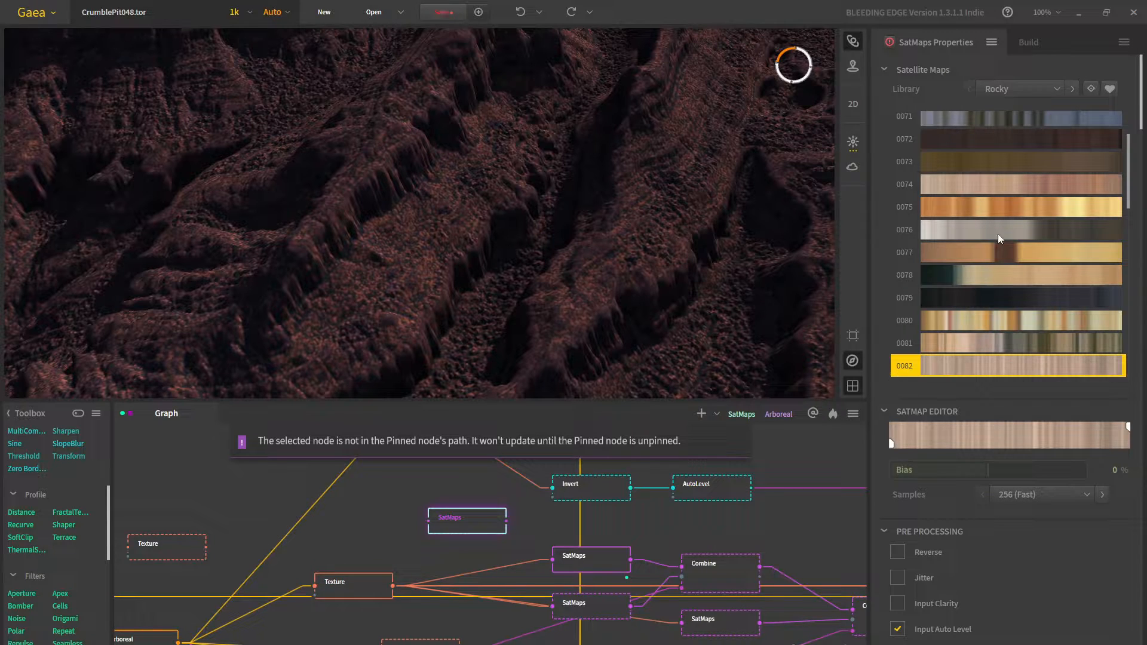
left_click_drag(392, 586, 432, 521)
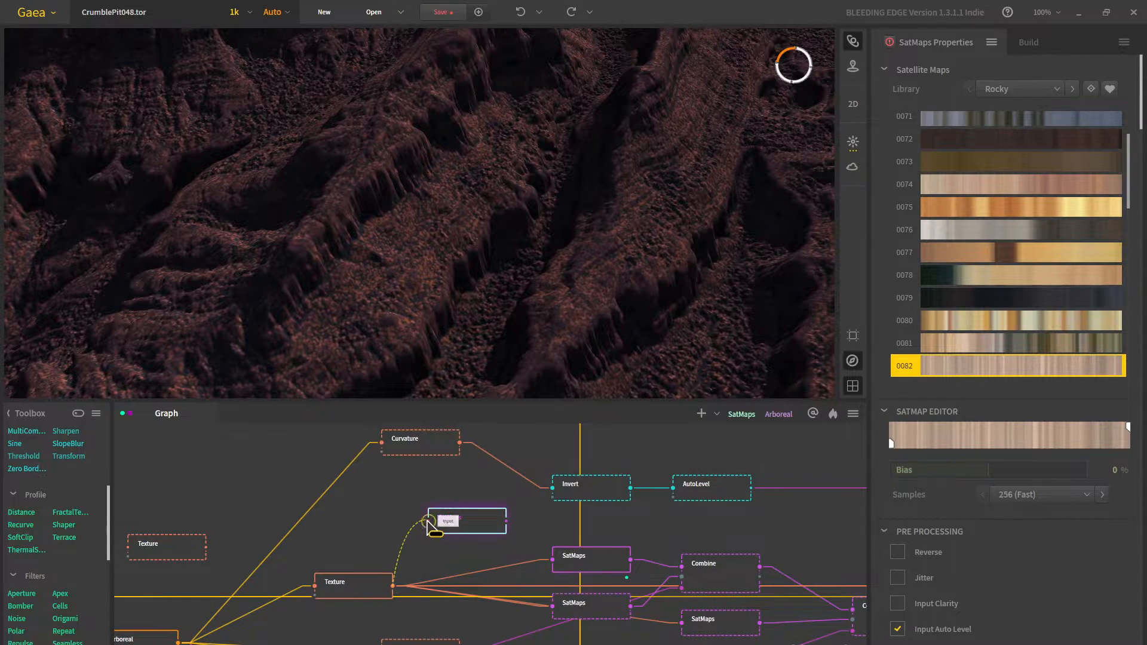
scroll(552, 235, "down", 5)
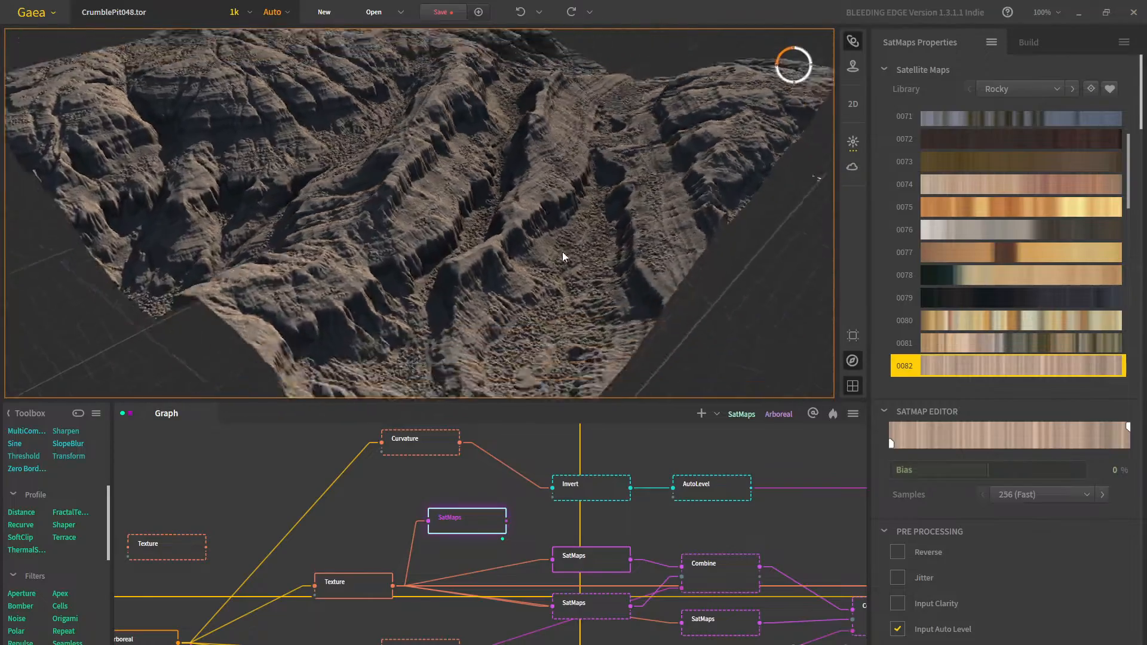
left_click_drag(562, 246, 733, 267)
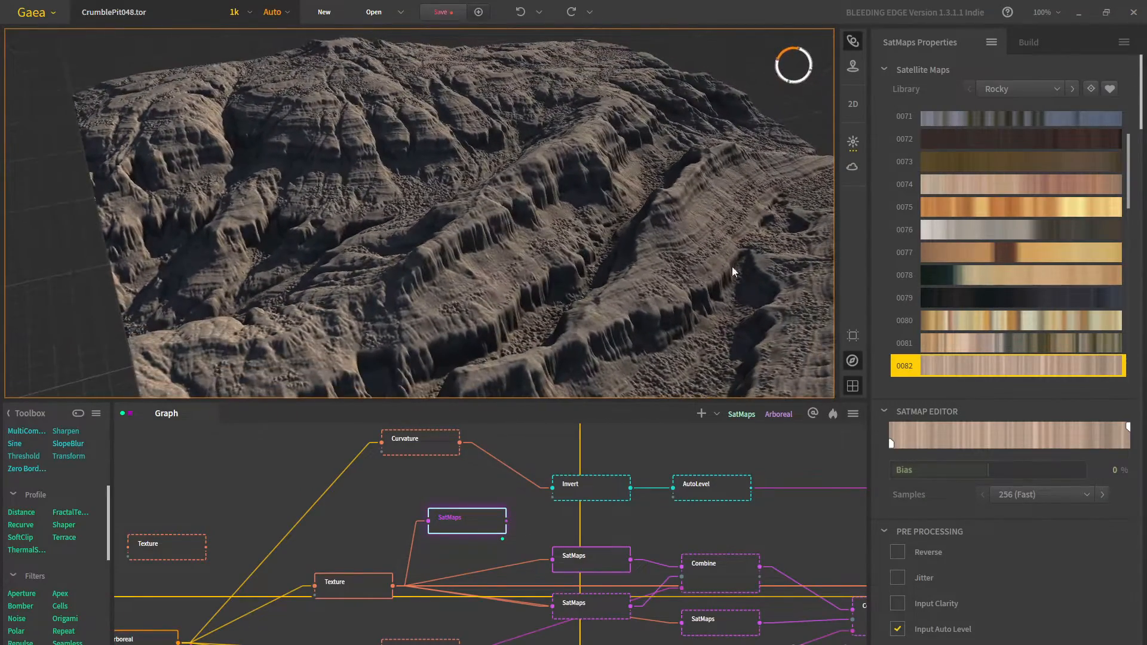
Try Rocky library colour maps such as 0080, 0075, 0088, 0089 and 0093 on the new SatMaps node
left_click(1044, 323)
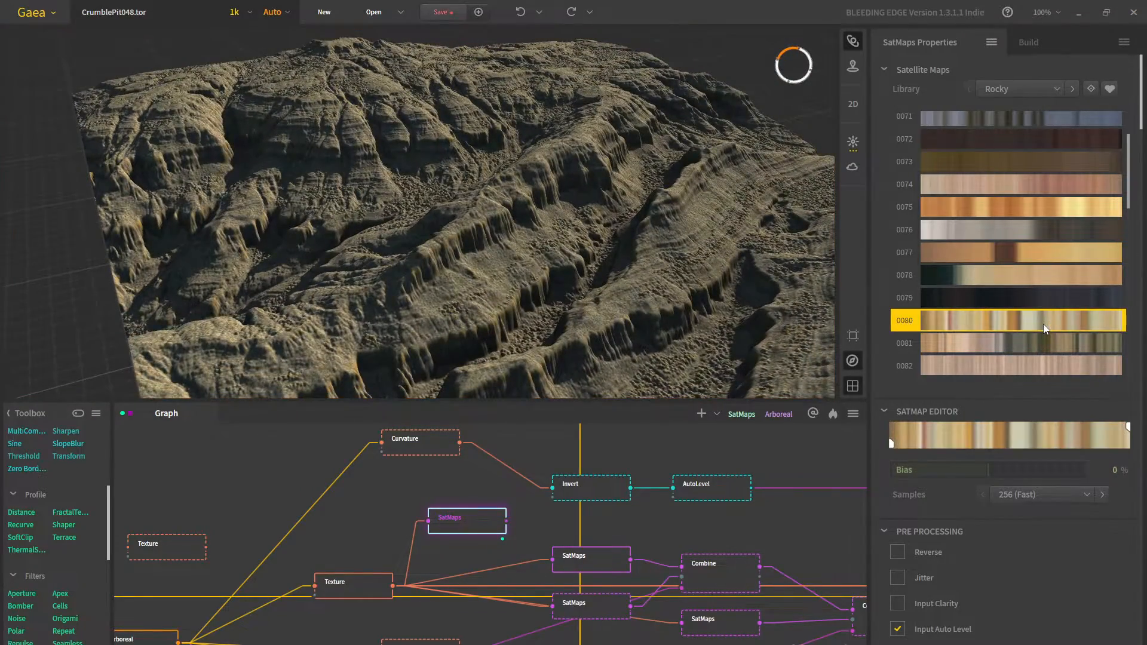
left_click(1039, 138)
left_click(1023, 208)
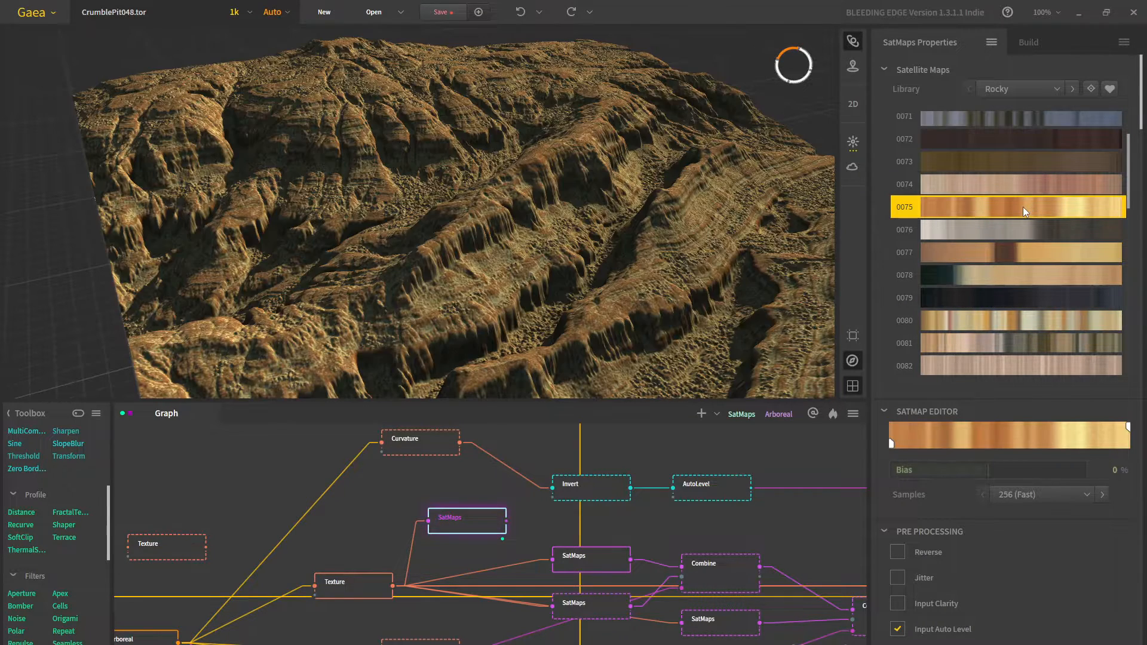
scroll(1035, 253, "down", 3)
left_click(1039, 258)
left_click(1041, 271)
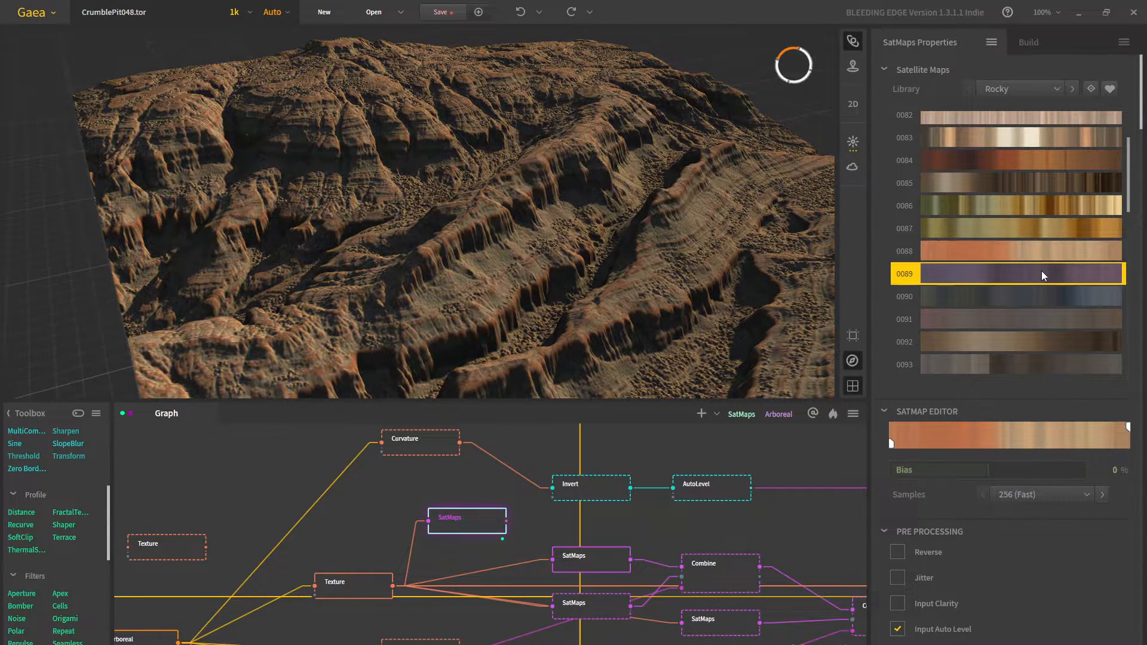
scroll(1042, 270, "down", 2)
left_click(1046, 257)
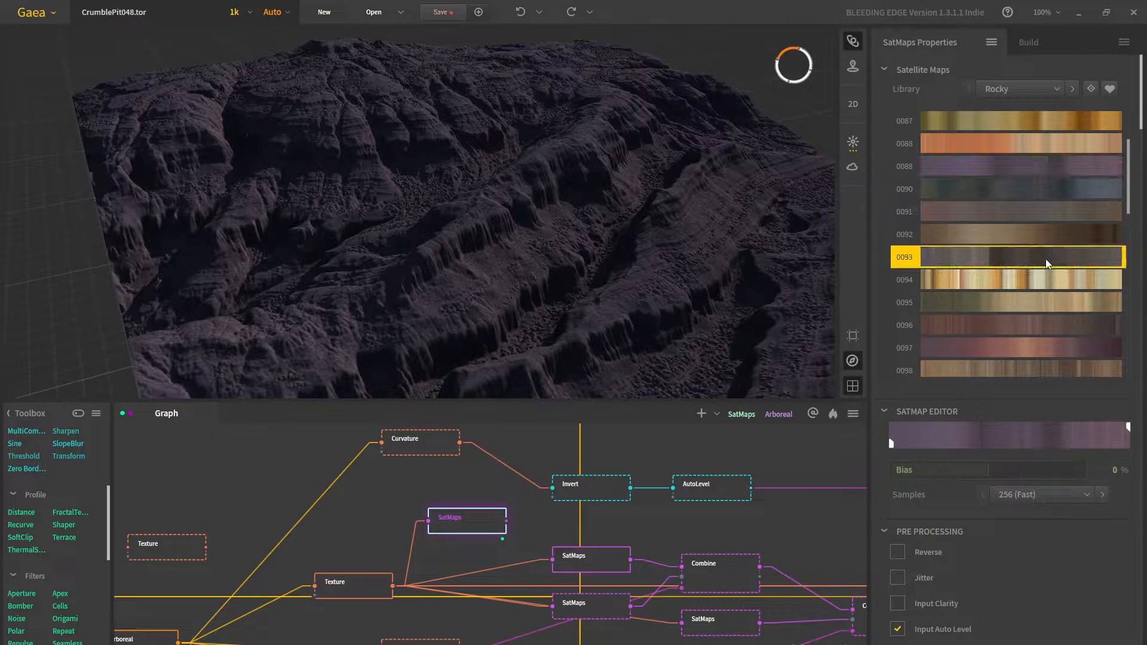
Try Rocky colour map 0102 on the new SatMaps node, switch it to 0099, and inspect the whole terrain
scroll(1048, 263, "down", 3)
left_click(1046, 280)
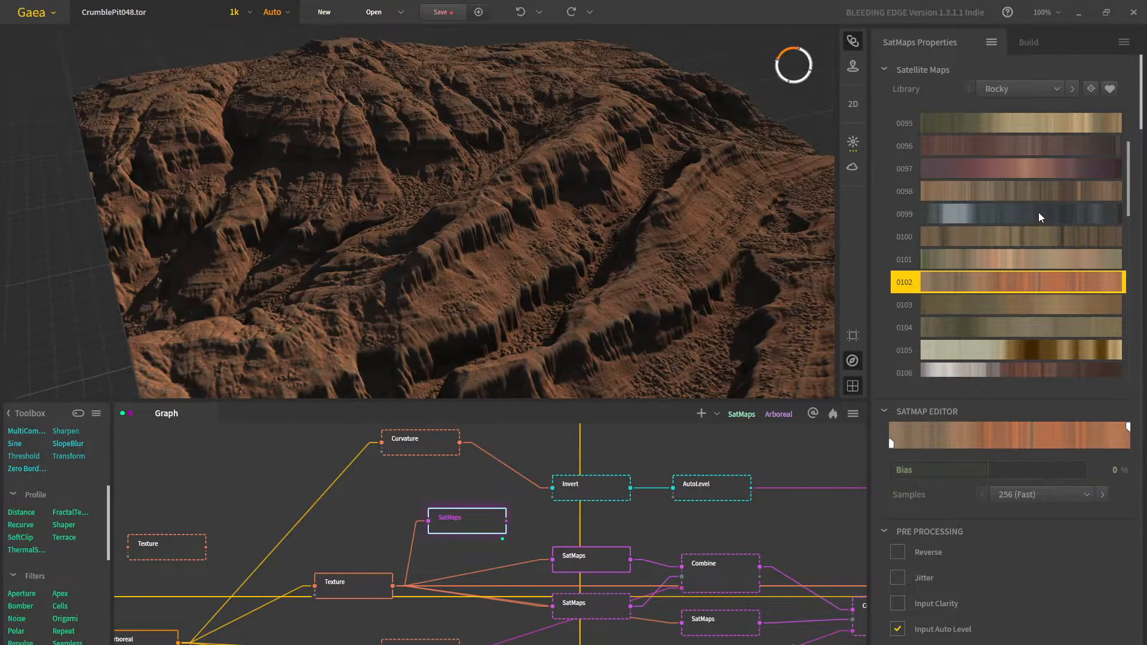
left_click(1040, 210)
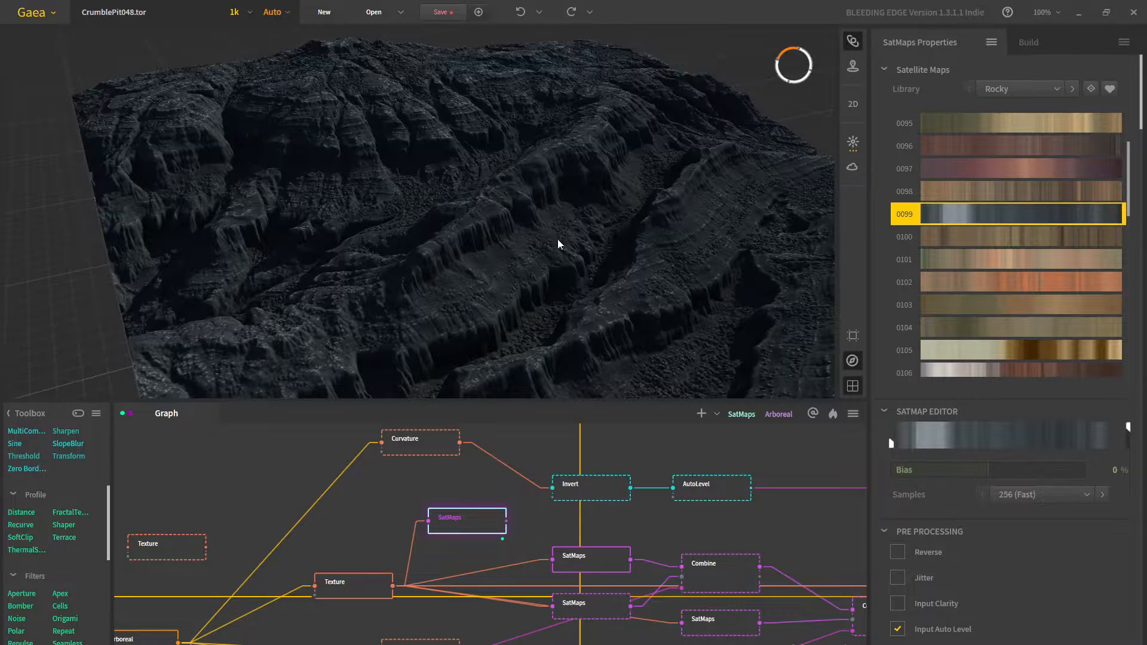
scroll(559, 242, "down", 3)
mouse_move(569, 237)
left_mouse_down()
mouse_move(613, 169)
mouse_move(584, 168)
mouse_move(584, 259)
mouse_move(558, 247)
left_mouse_up()
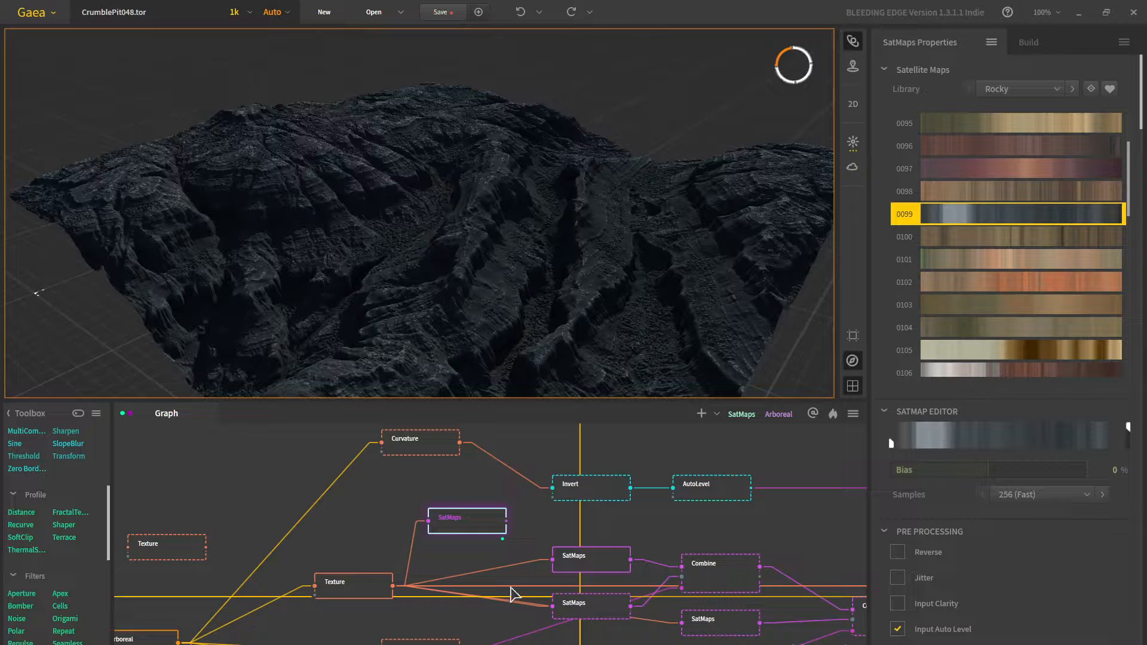
Open the properties of the original upper SatMaps node that feeds the Combine node
middle_click_drag(547, 551, 443, 516)
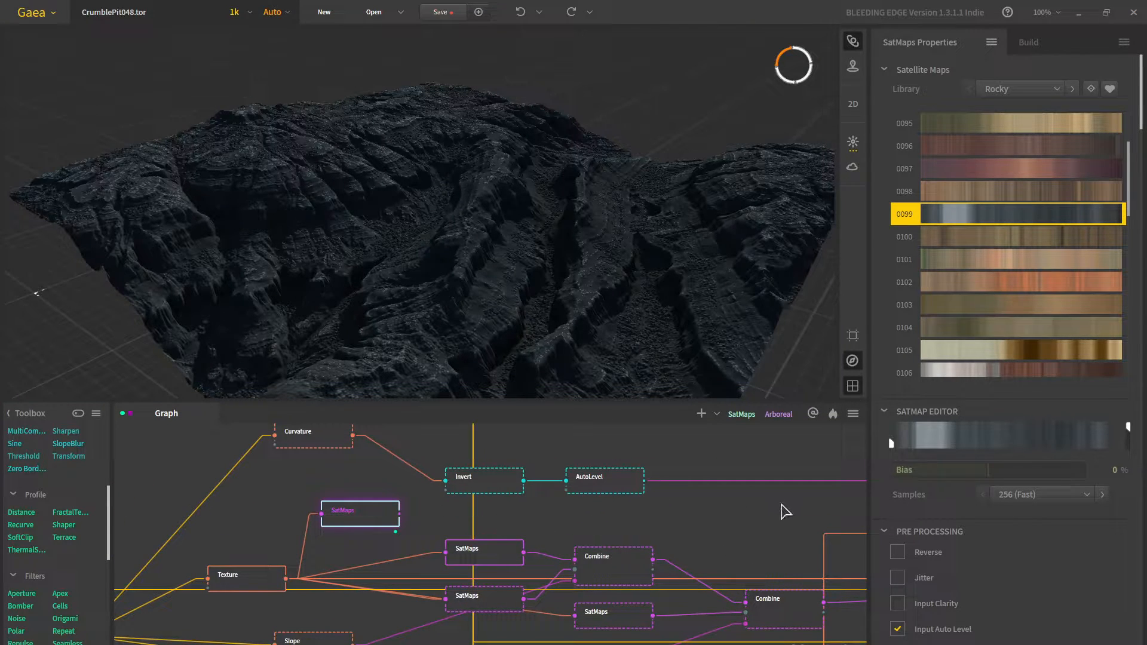
scroll(519, 532, "up", 2)
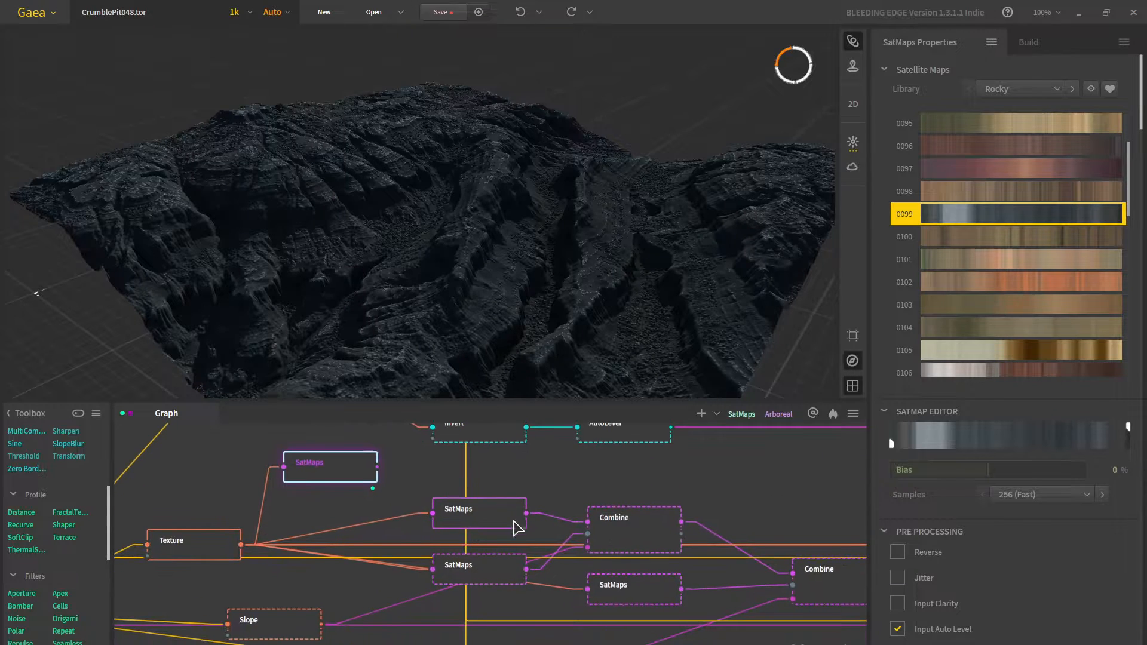
left_click(485, 512)
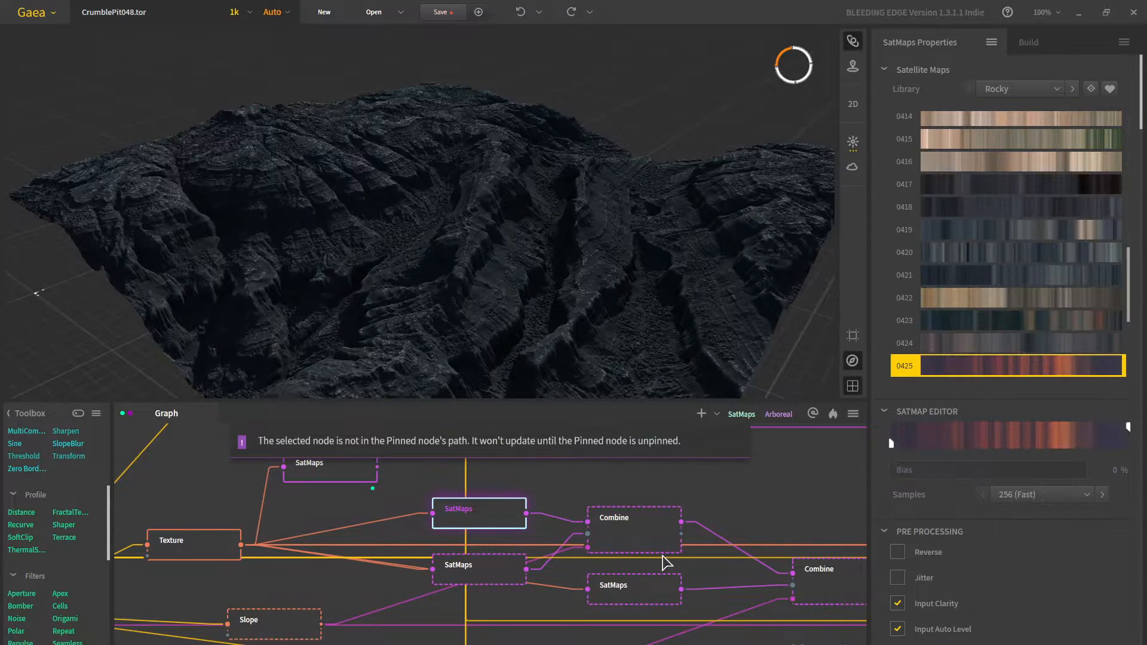
Preview the Combine node fed by the two original SatMaps nodes and delete the extra SatMaps test node
left_click(654, 538)
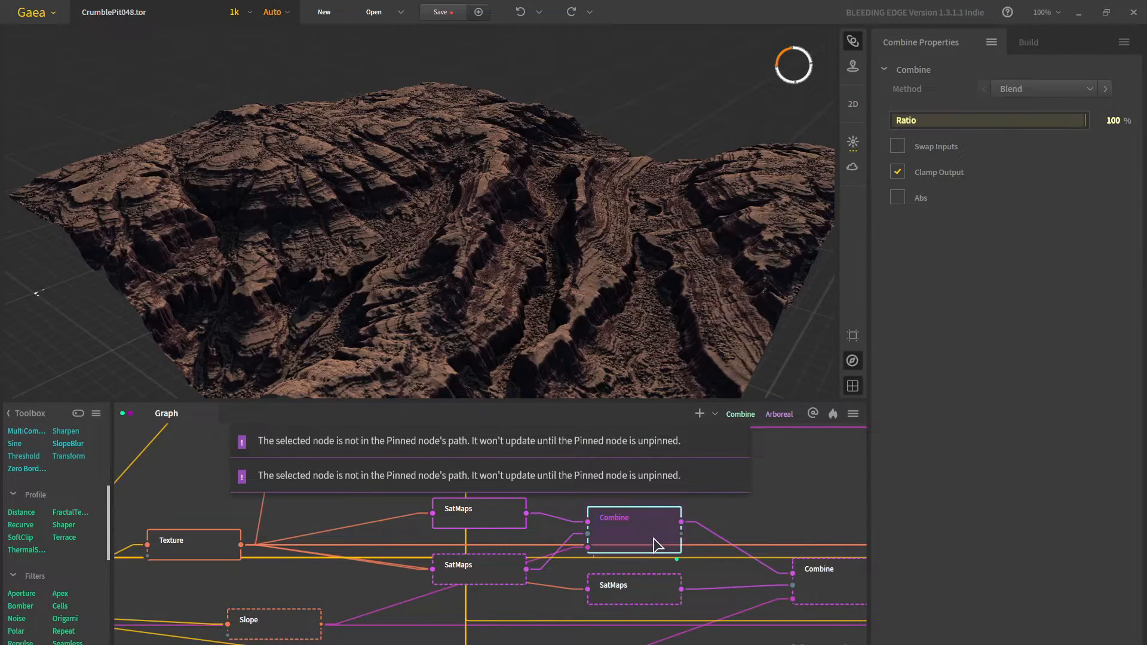
left_click(488, 531)
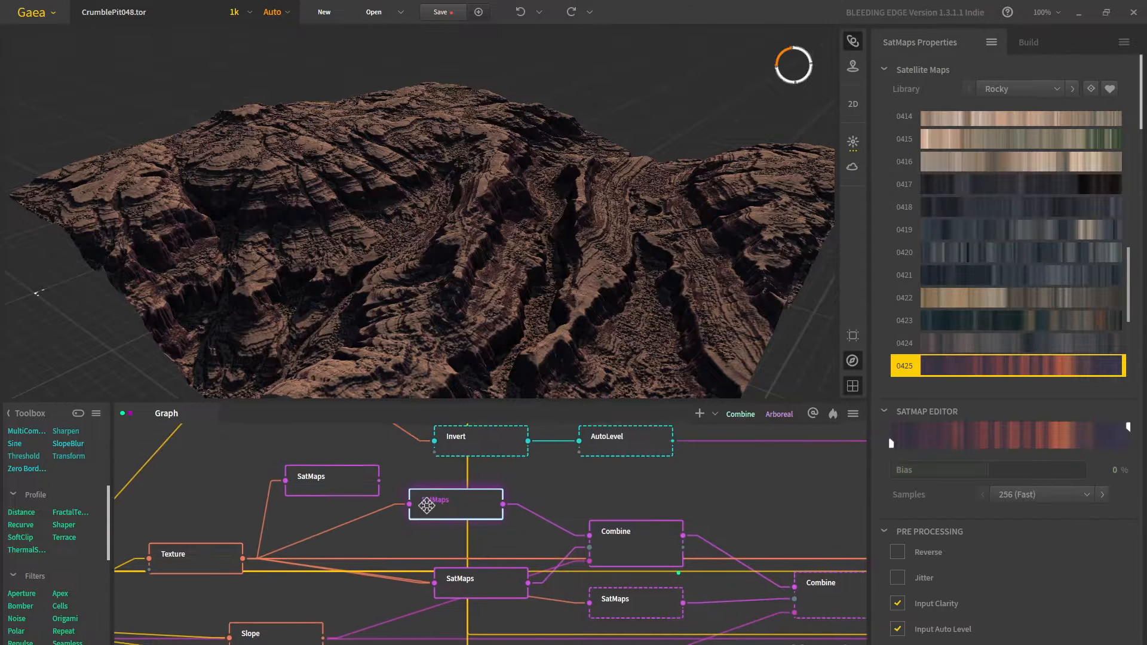
left_click(357, 493)
key("Delete")
Stack the two remaining SatMaps nodes neatly between the Texture node and the Combine node
left_click_drag(468, 513, 474, 514)
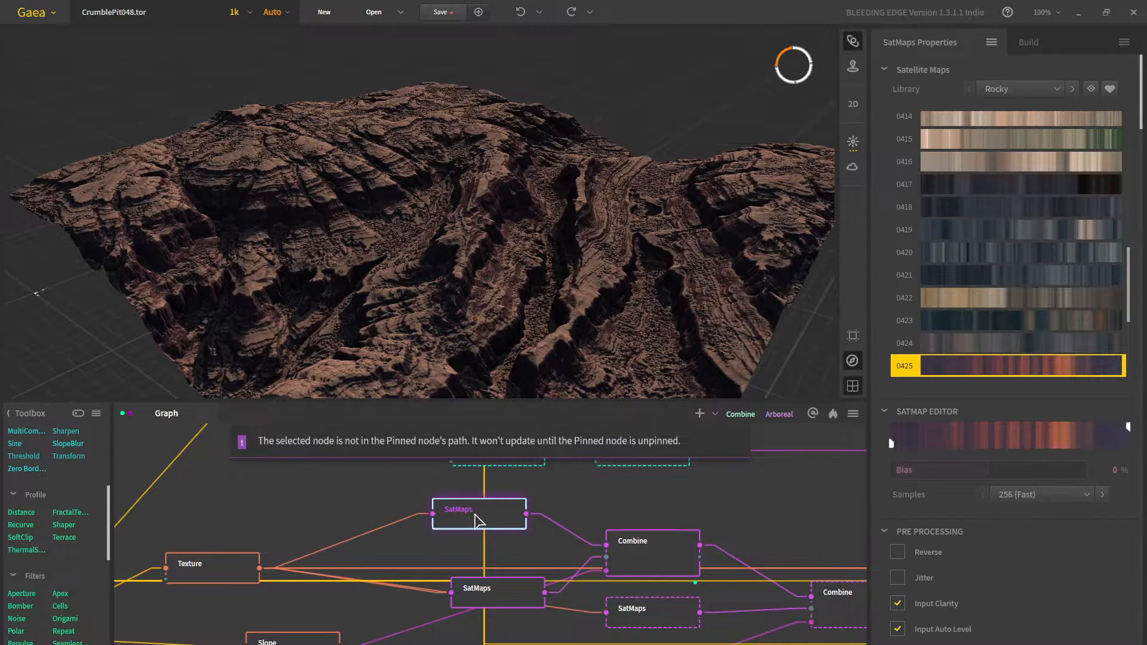
left_click_drag(499, 591, 474, 557)
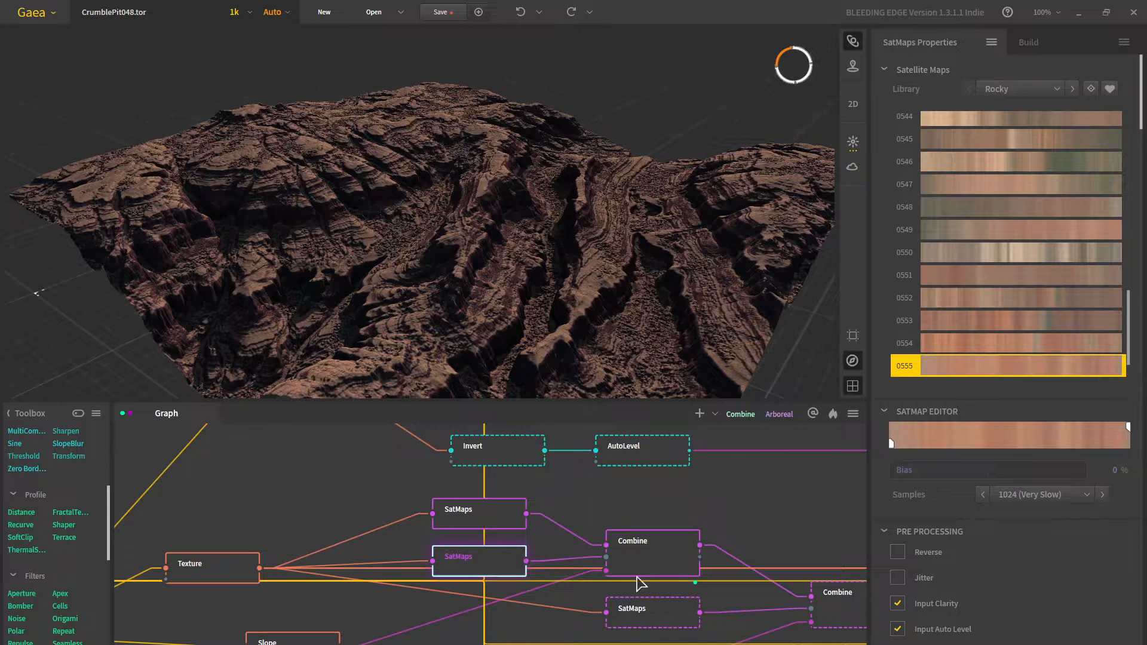
mouse_move(646, 560)
left_mouse_down()
mouse_move(646, 535)
mouse_move(660, 559)
left_mouse_up()
middle_click_drag(449, 584, 520, 518)
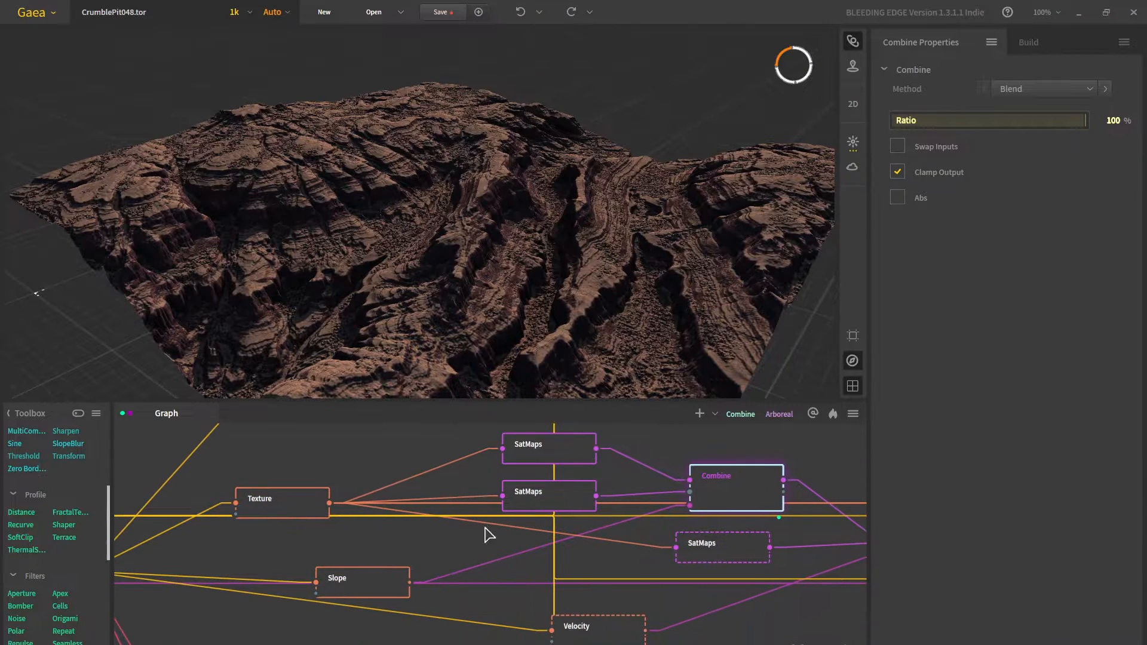
Move the Texture node closer to its SatMaps nodes and look through the Data nodes in the toolbox
left_click(290, 499)
left_click_drag(293, 506, 371, 483)
scroll(371, 483, "down", 3)
scroll(78, 573, "down", 5)
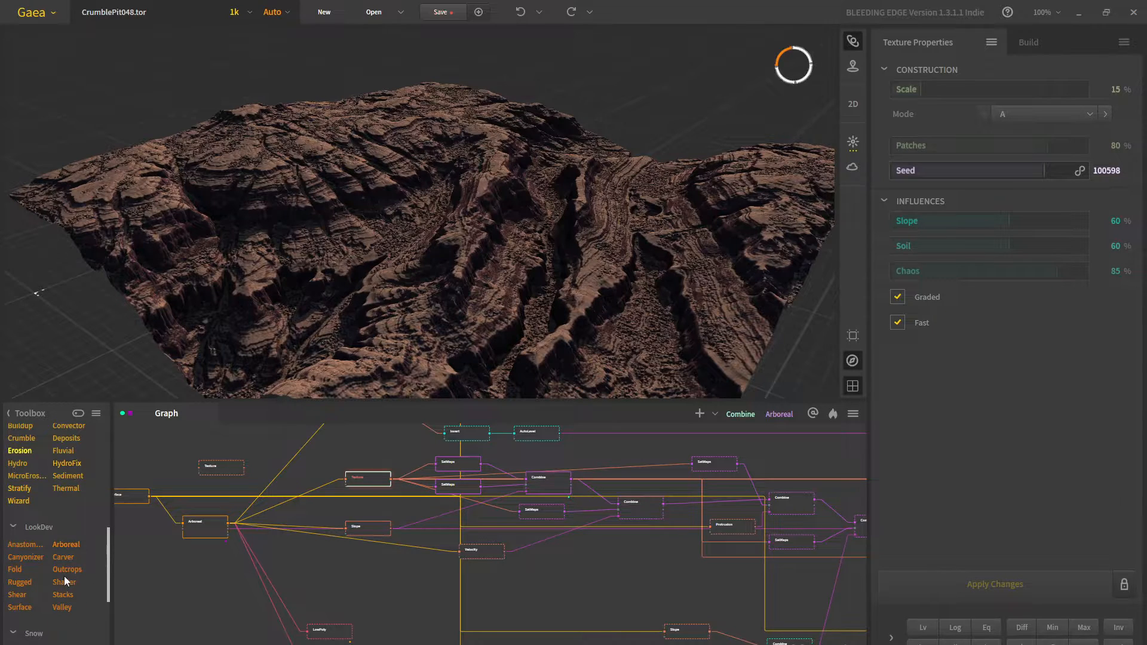
scroll(63, 575, "up", 2)
scroll(66, 567, "down", 10)
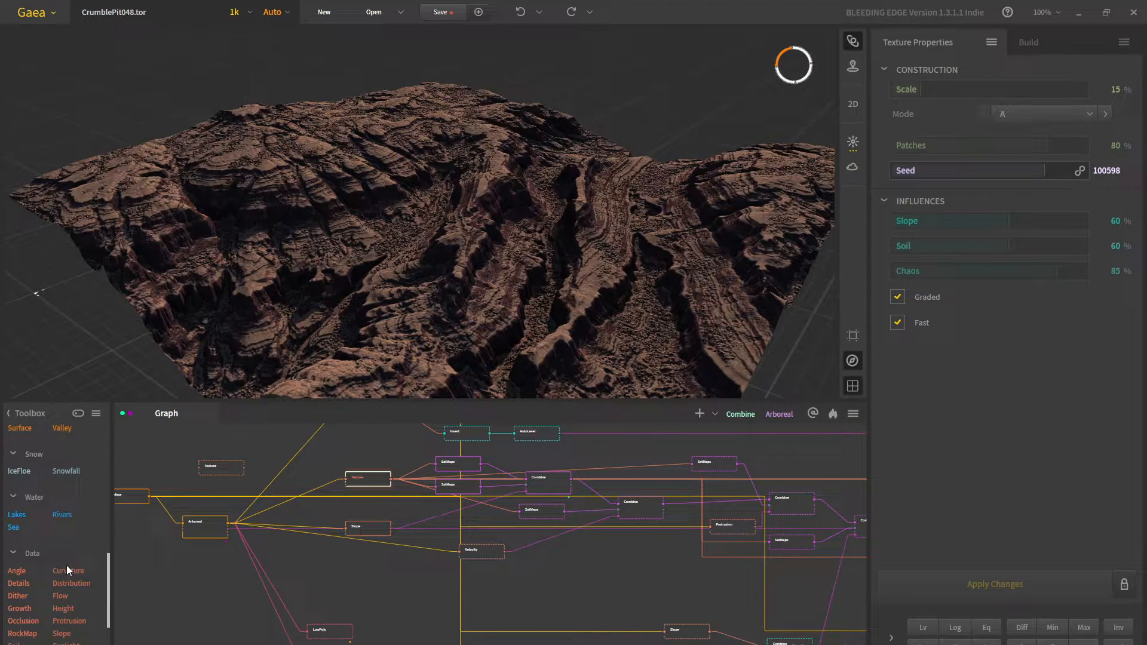
scroll(67, 566, "down", 2)
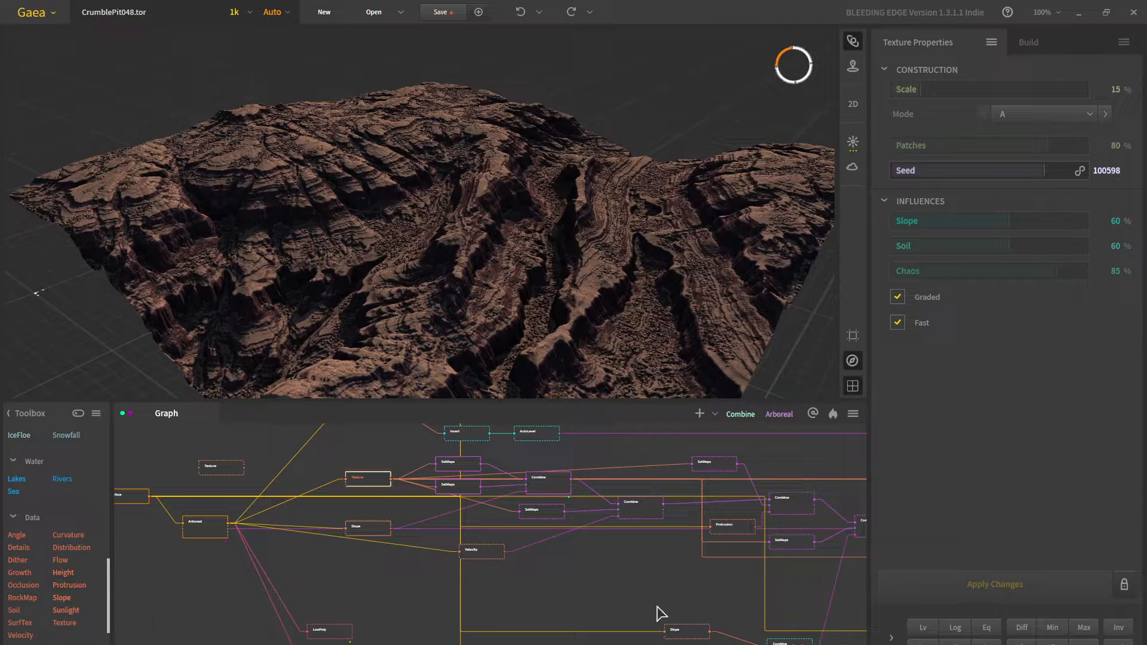
Move the Velocity node closer to the Slope node and inspect the Slope node's mask on the terrain
scroll(492, 545, "up", 5)
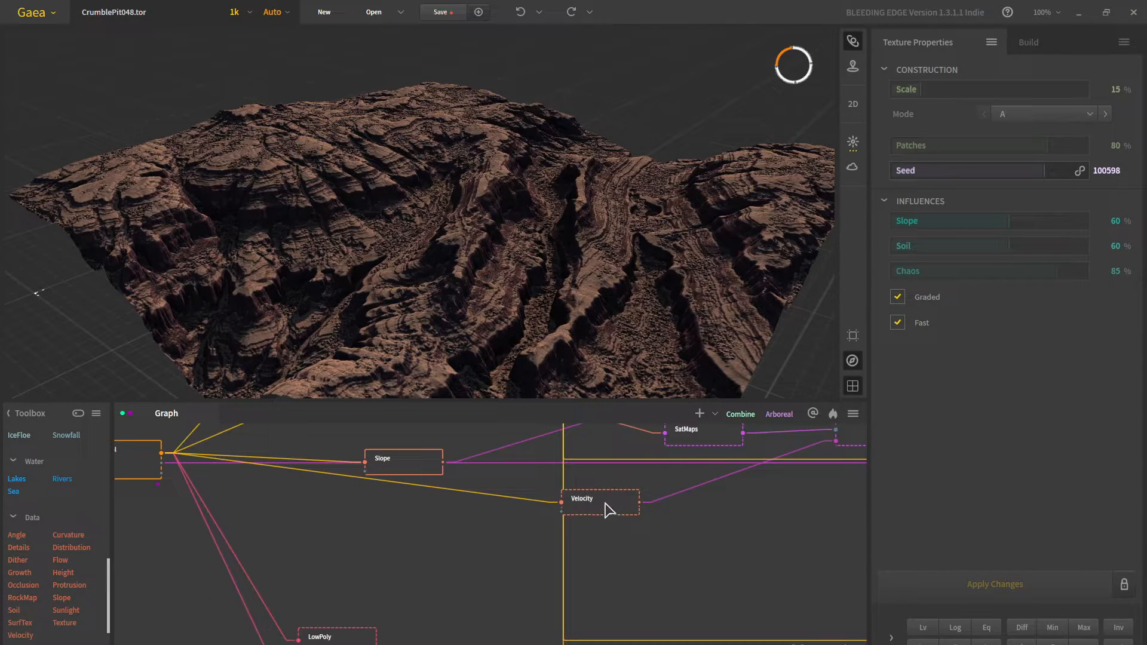
left_click_drag(605, 503, 525, 518)
middle_click_drag(447, 509, 458, 594)
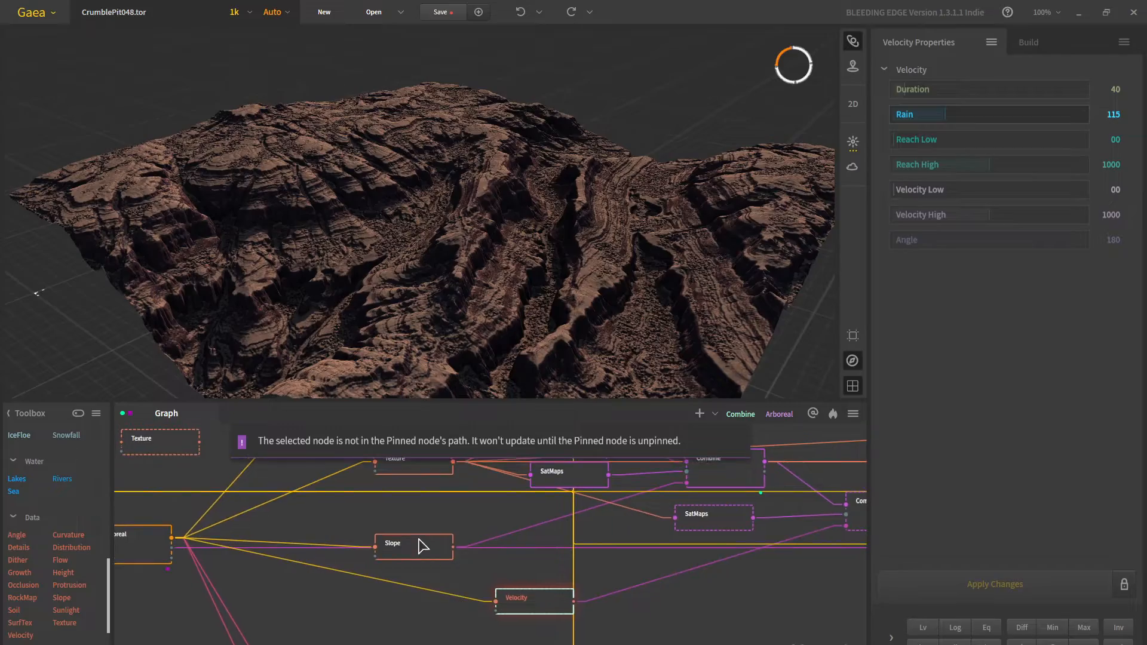
left_click(441, 551)
key("f")
left_click_drag(418, 144, 564, 292)
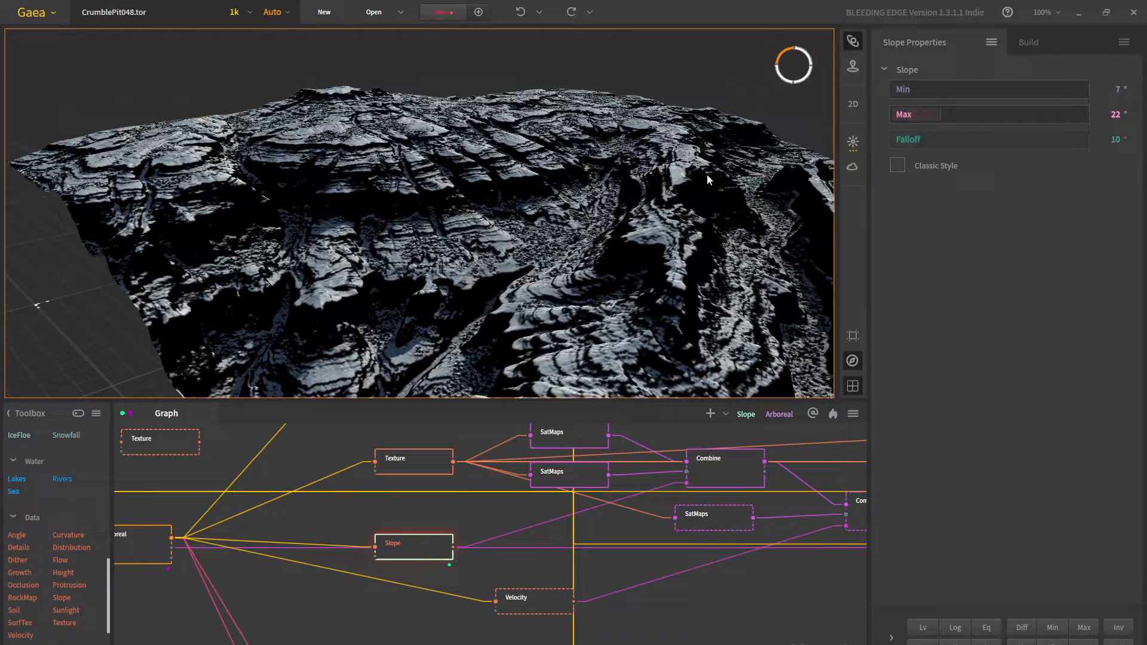
Add a second Slope node below the existing one, connect the Arboreal output to its input, and preview it
middle_click_drag(398, 529, 425, 474)
double_click(396, 556)
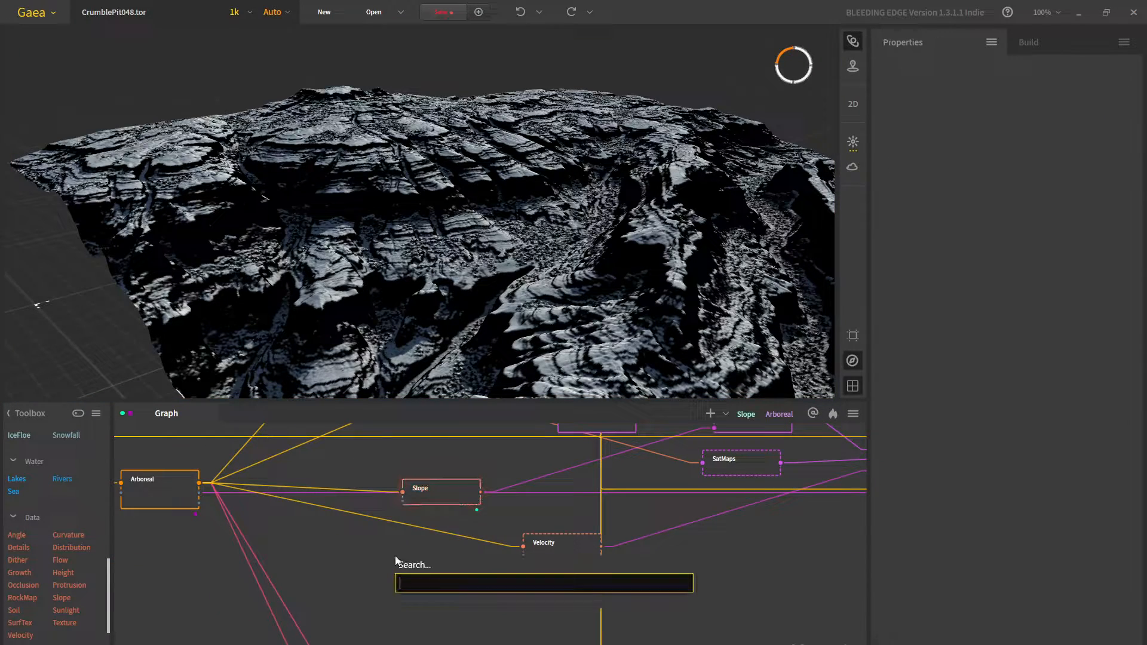
type("slope")
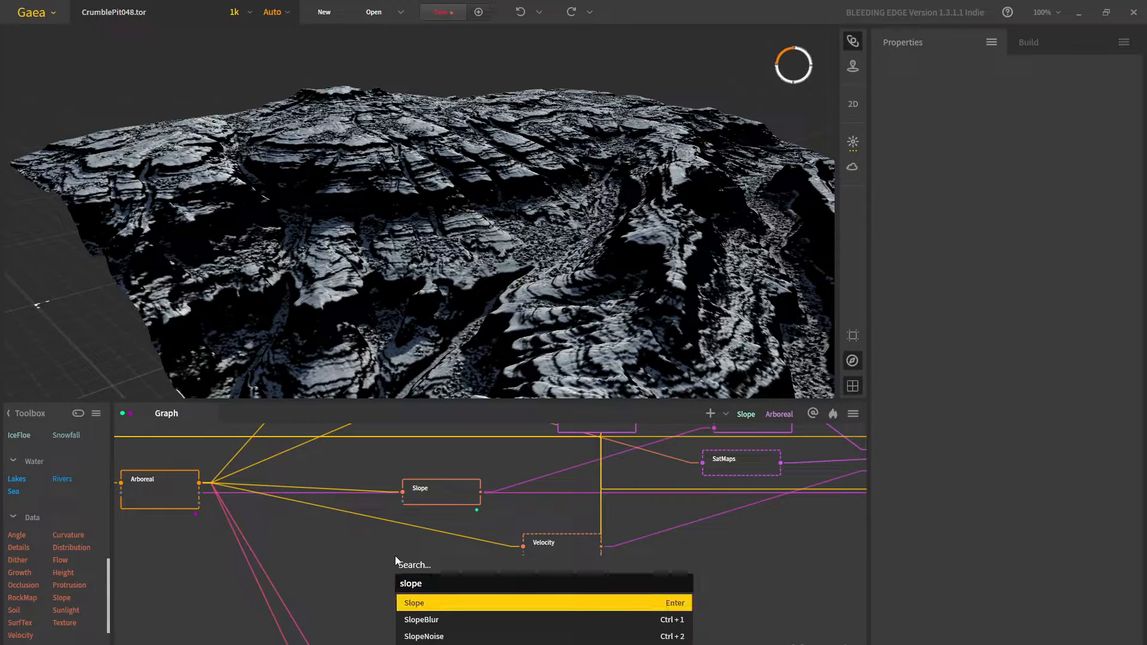
key("Return")
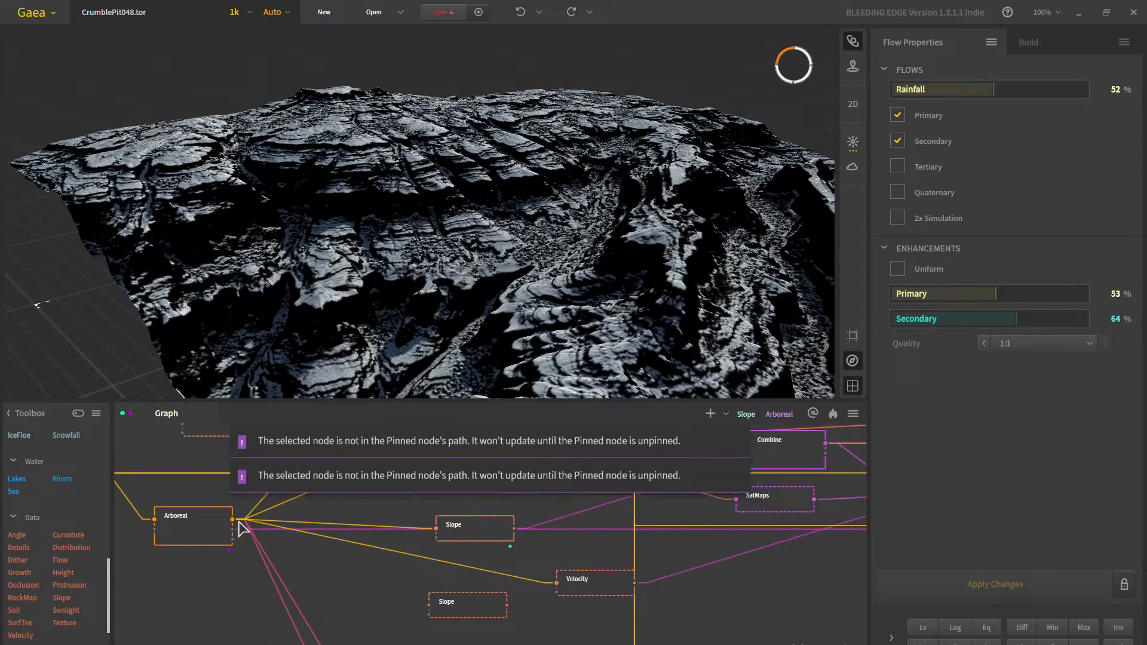
left_click_drag(241, 528, 439, 609)
left_click(459, 613)
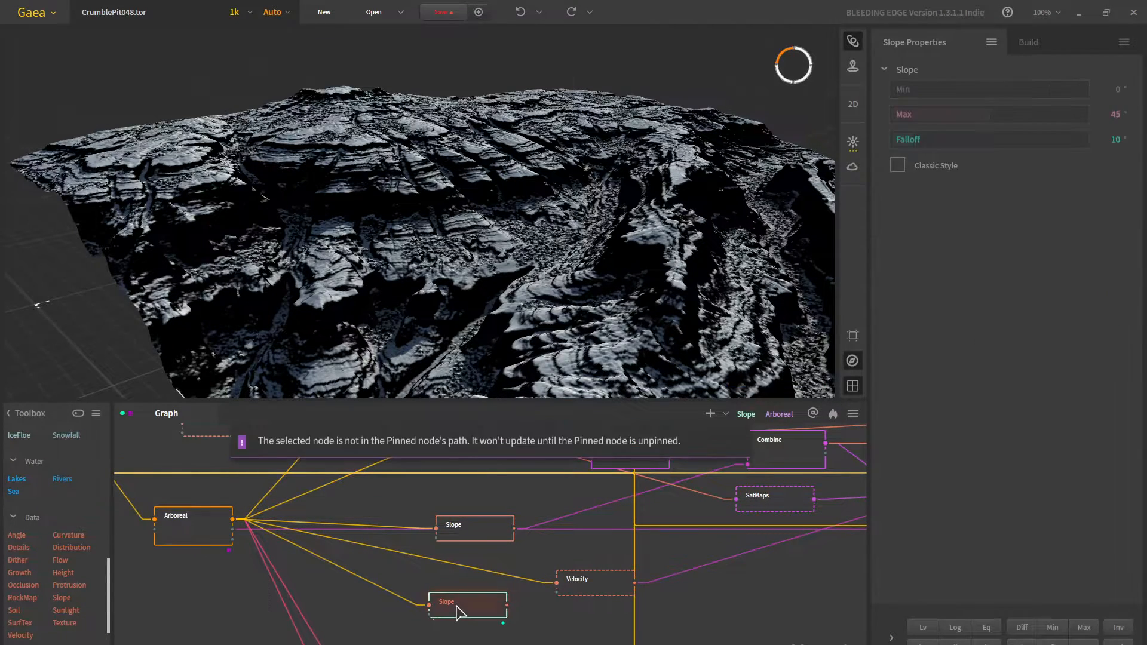
Inspect the original Slope node's mask on the terrain, up close and from farther away
left_click(463, 534)
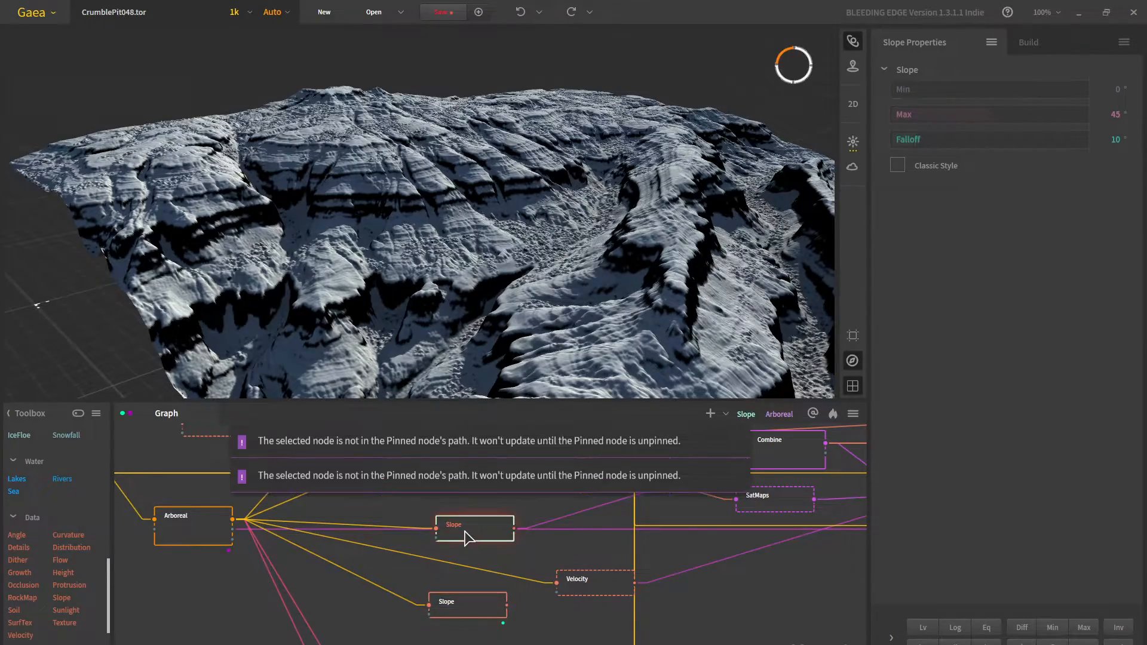
left_click_drag(563, 291, 520, 222)
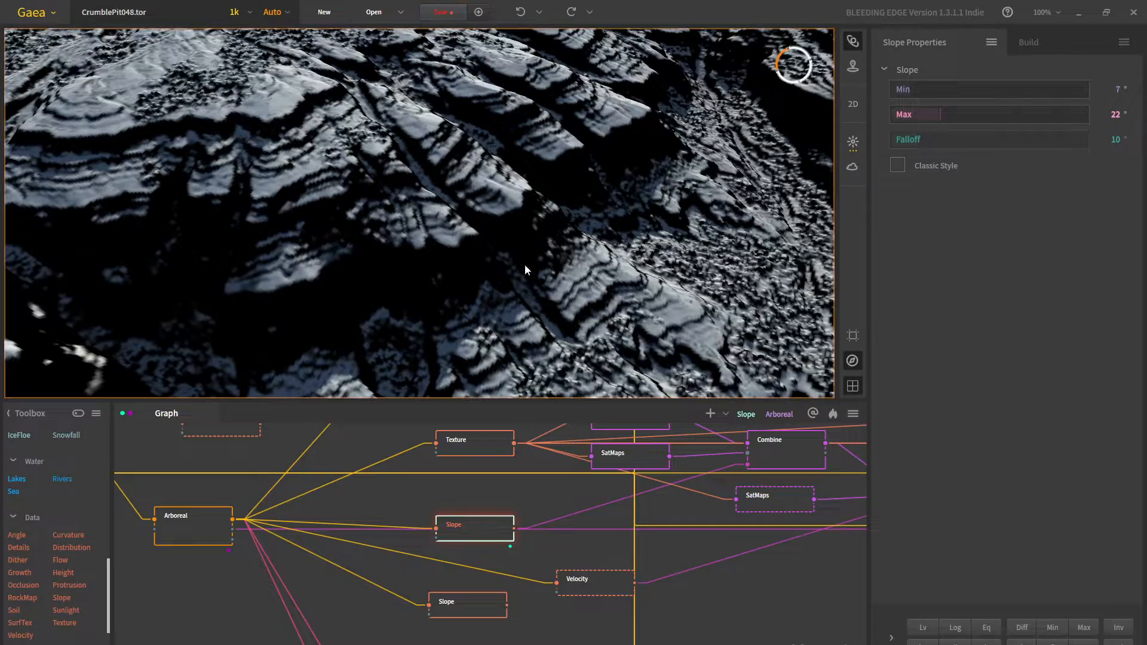
scroll(582, 229, "down", 5)
Preview the upper and lower SatMaps nodes in turn, followed by the Combine node that blends them
left_click_drag(681, 484, 533, 575)
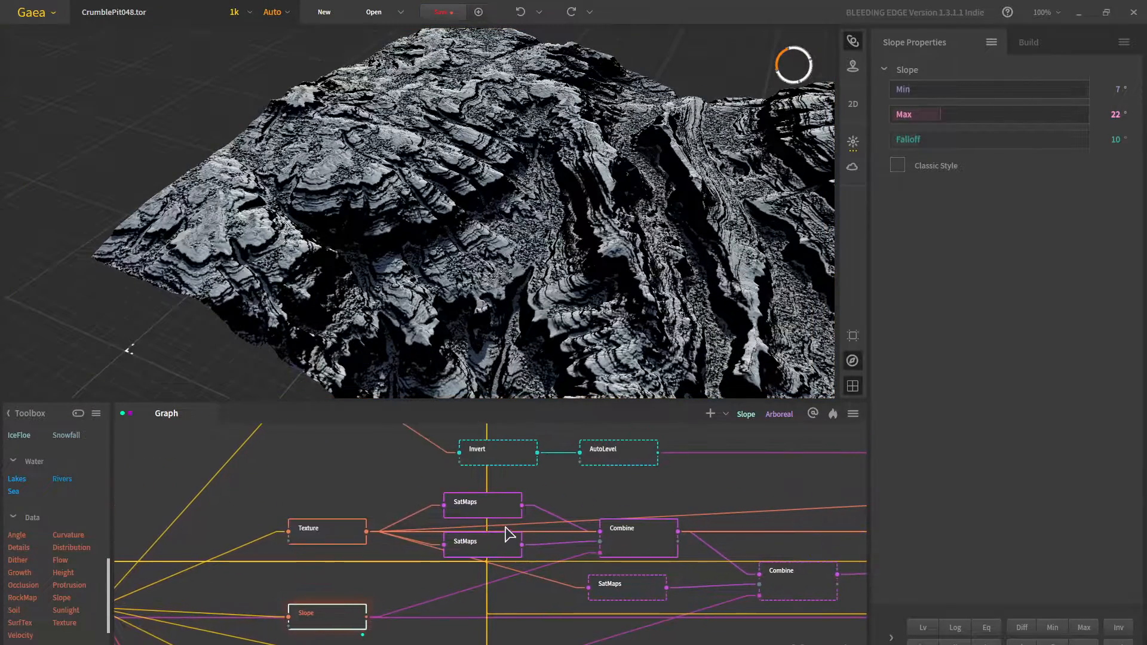
left_click(498, 511)
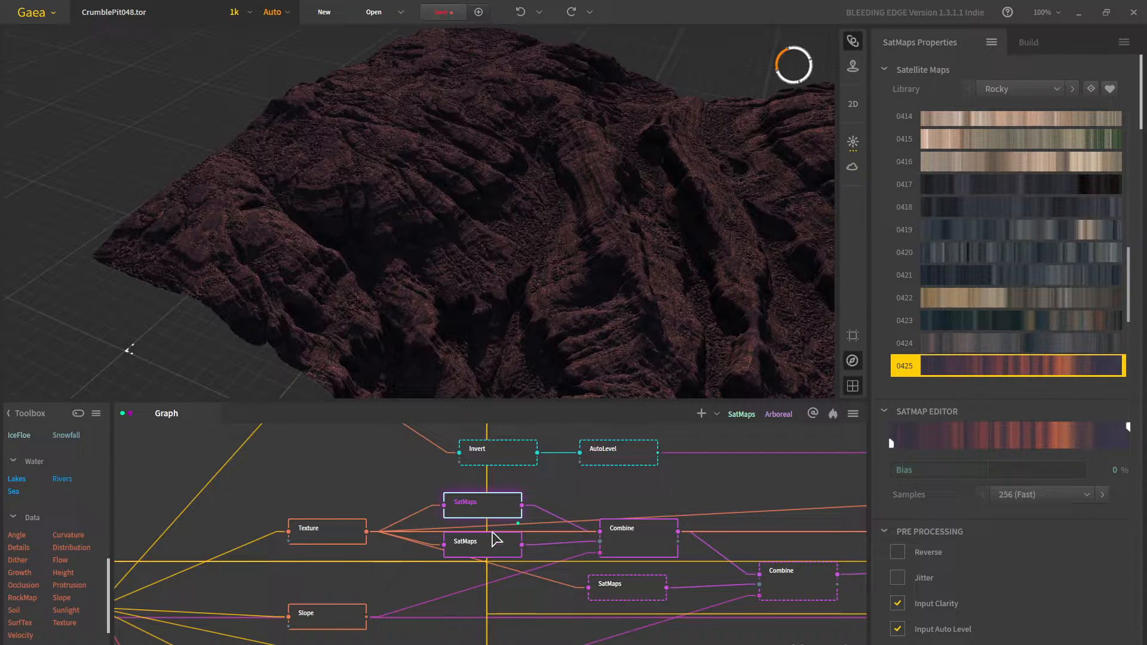
left_click(496, 545)
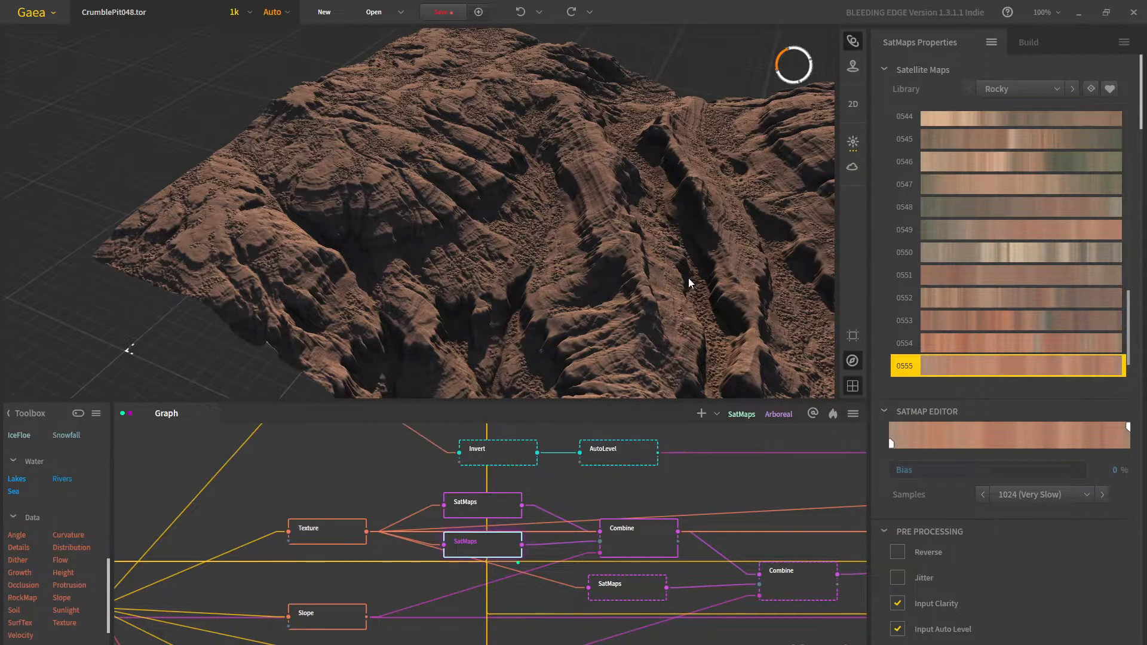
left_click(637, 547)
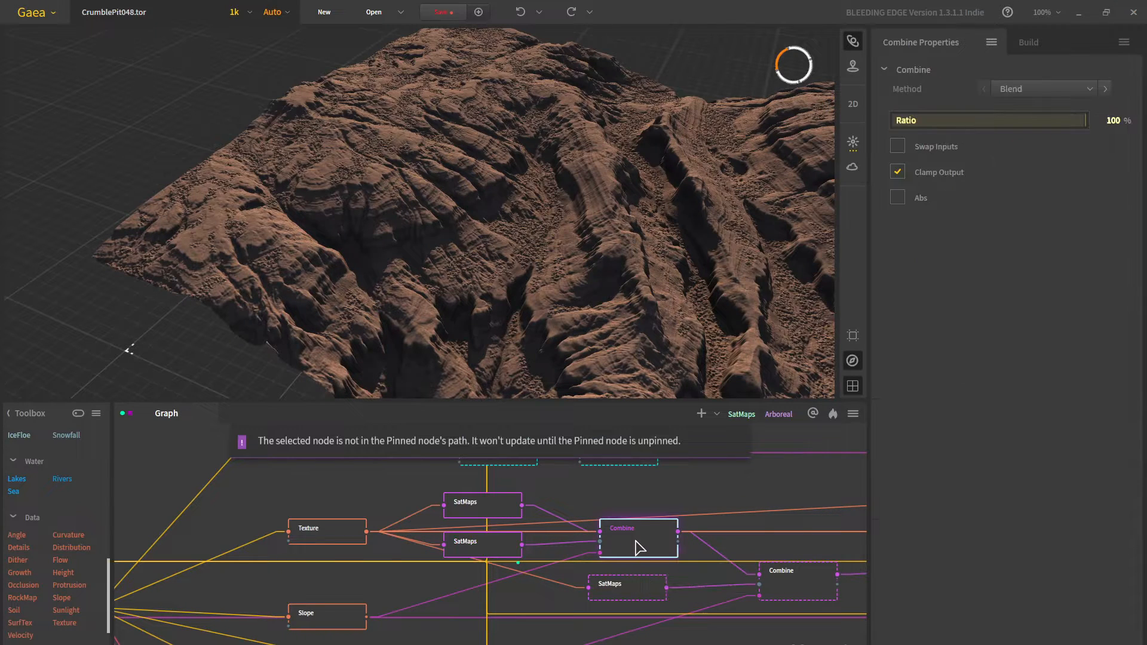
left_click(640, 486)
key("Tab")
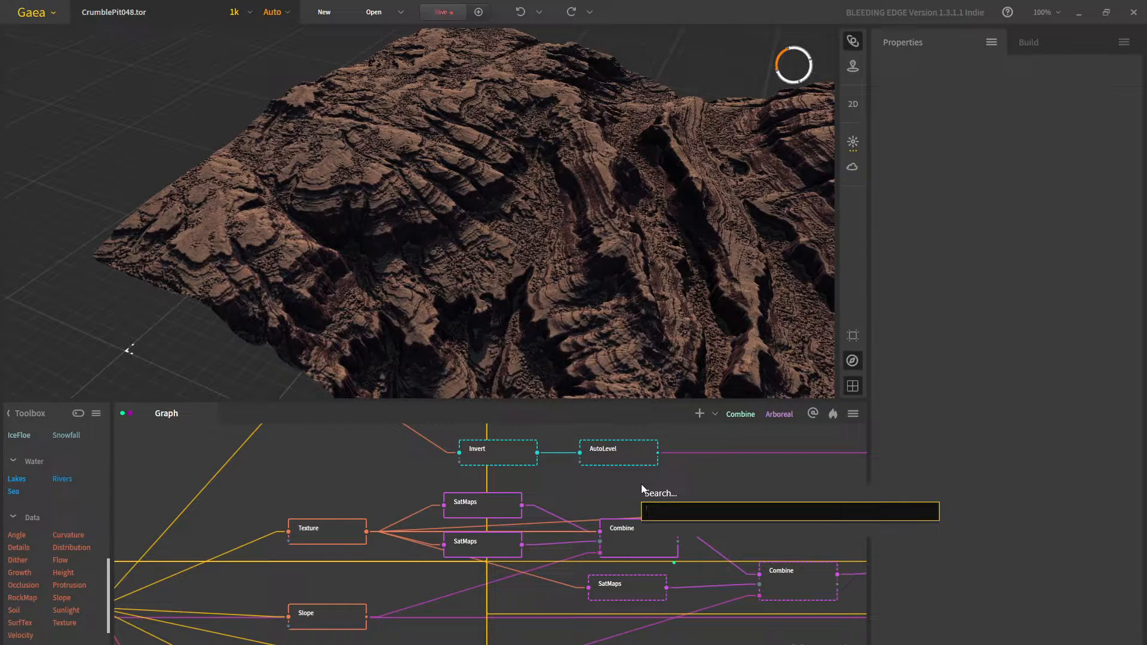
left_click(637, 536)
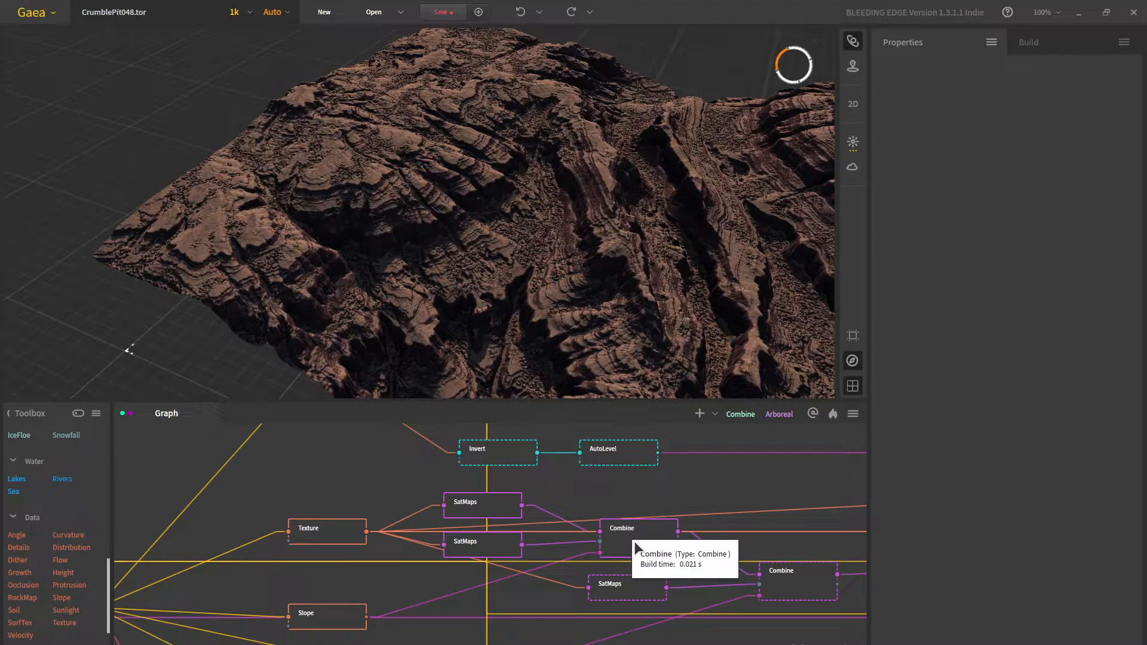
Check the blending methods available for the Combine node, keeping Blend
left_click(637, 548)
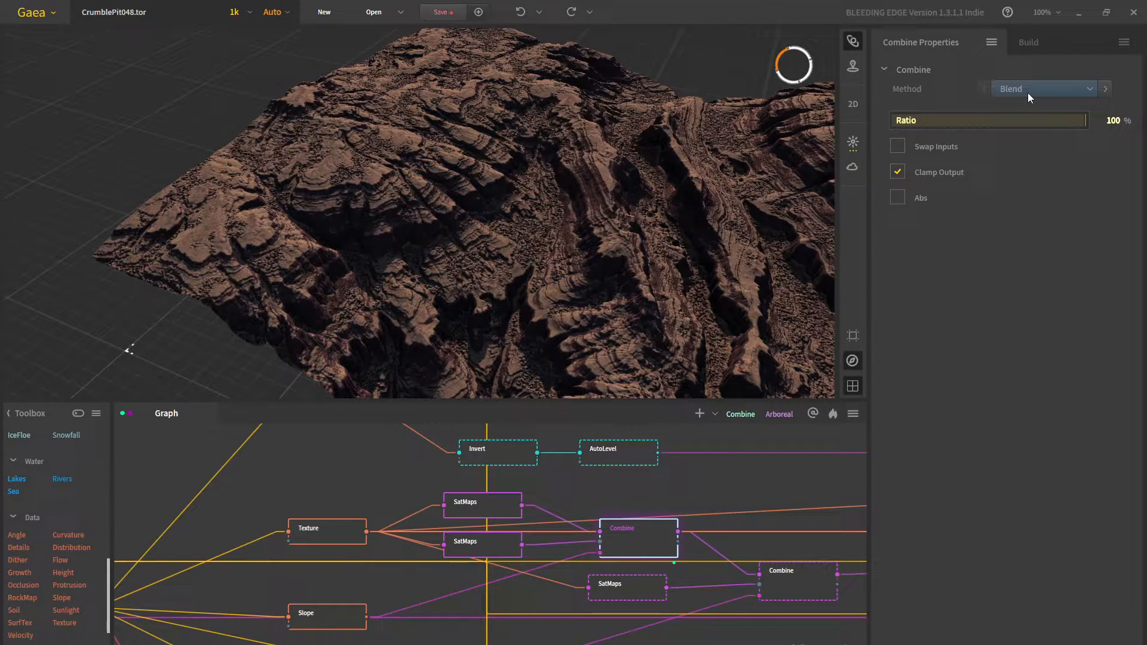
left_click(1077, 93)
left_click(1084, 90)
Follow the colour chain to the final Combine node after ColorFx and inspect its fully coloured terrain
middle_click_drag(787, 575, 552, 535)
left_click(556, 543)
scroll(508, 534, "down", 5)
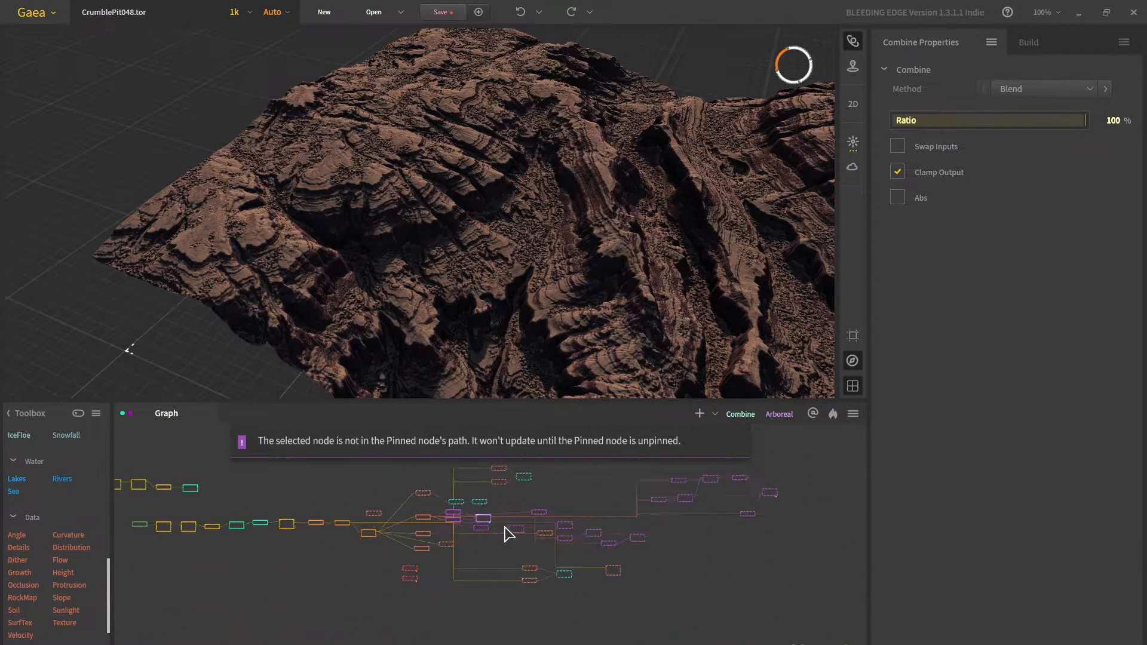
scroll(506, 540, "up", 5)
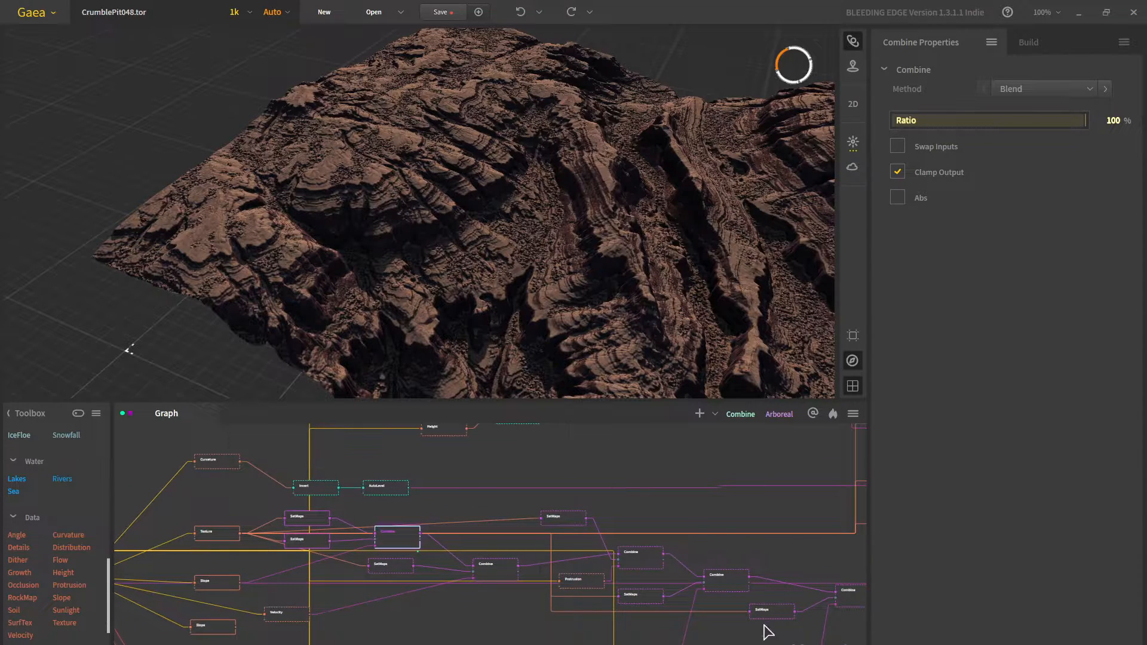
middle_click_drag(693, 580, 583, 519)
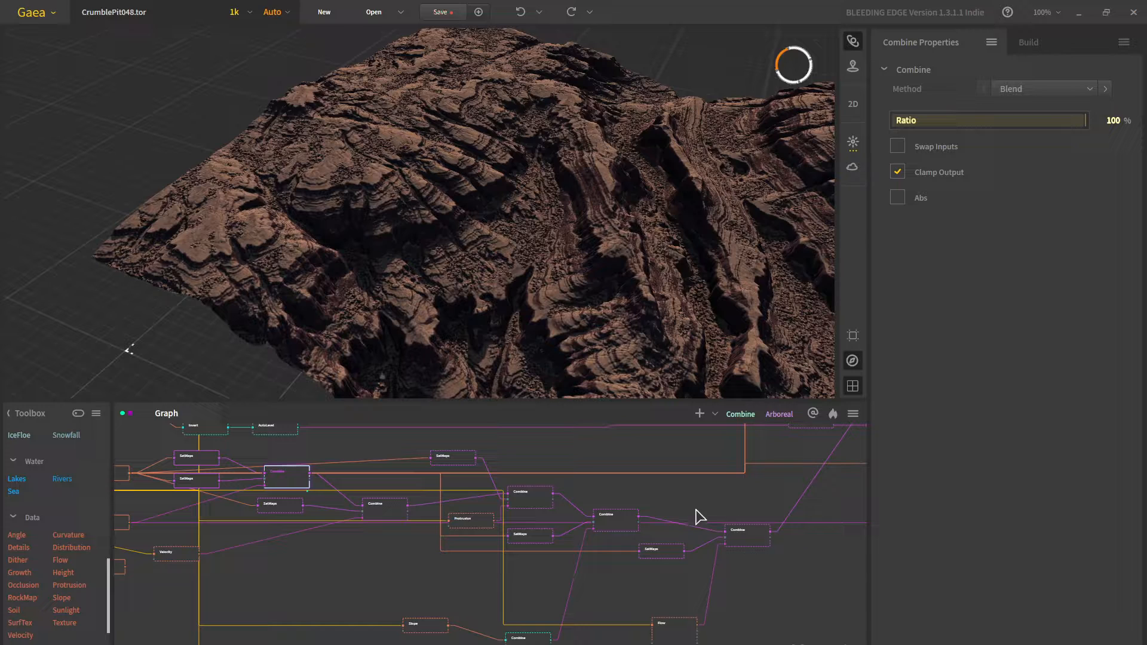
middle_click_drag(693, 515, 633, 505)
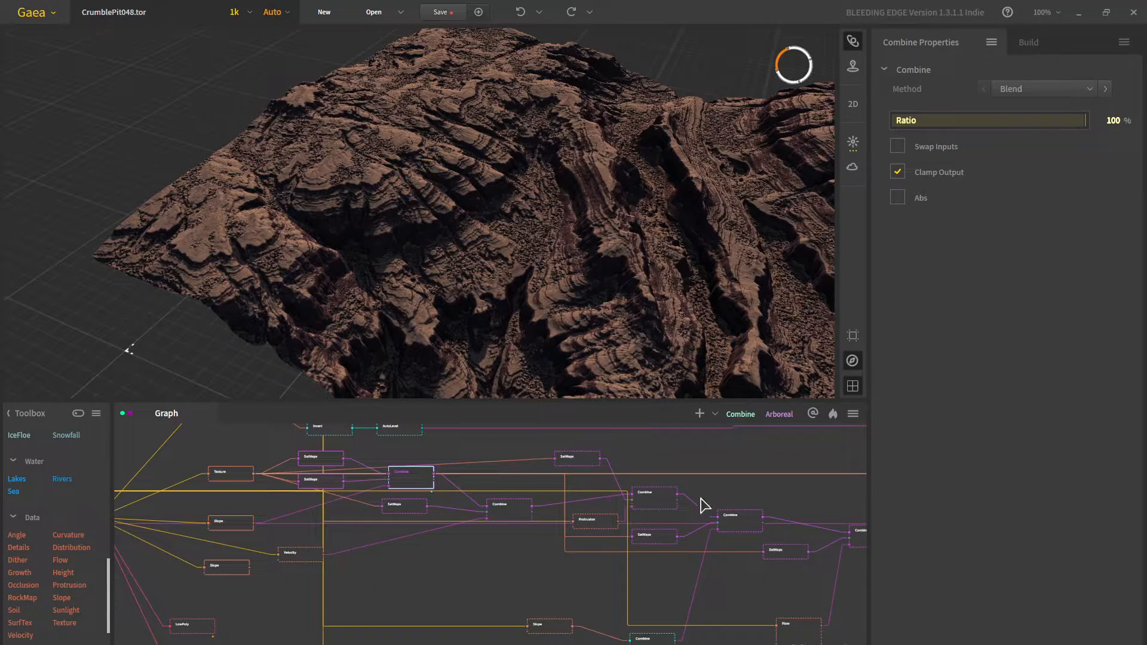
middle_click_drag(702, 504, 357, 575)
left_click(817, 508)
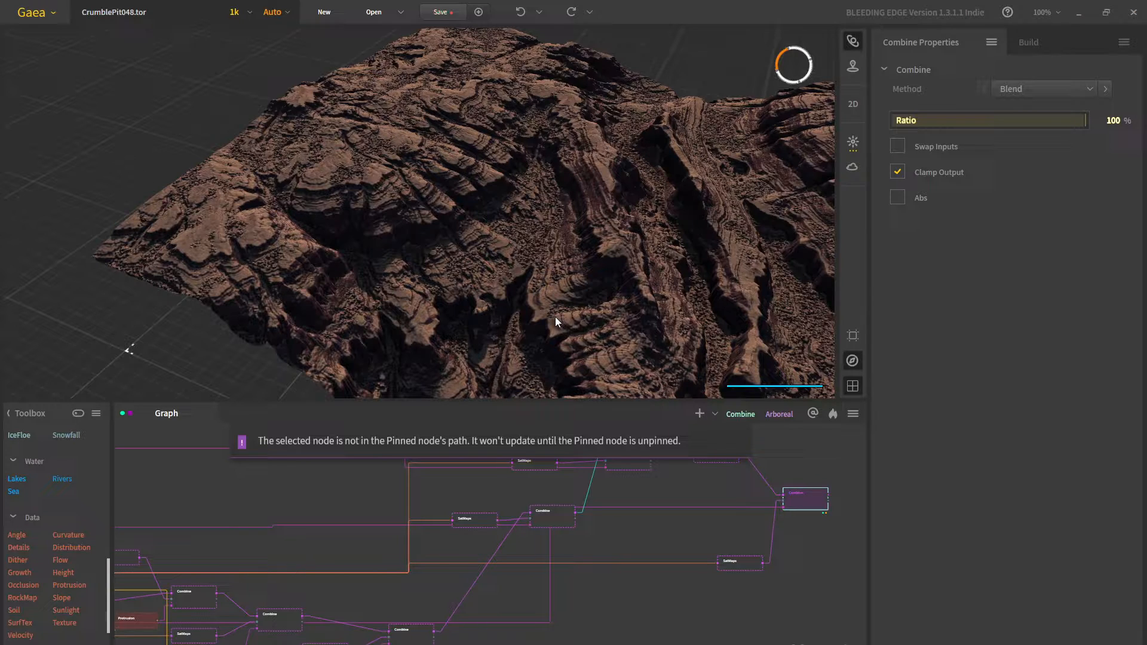
scroll(820, 512, "up", 5)
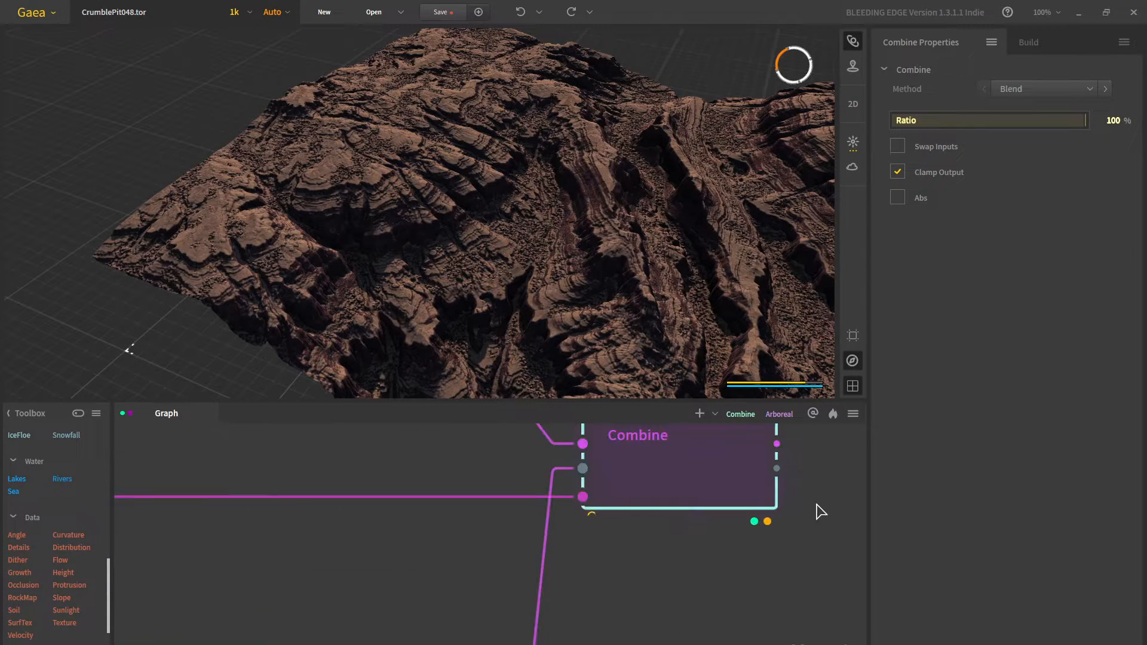
middle_click_drag(780, 485, 757, 559)
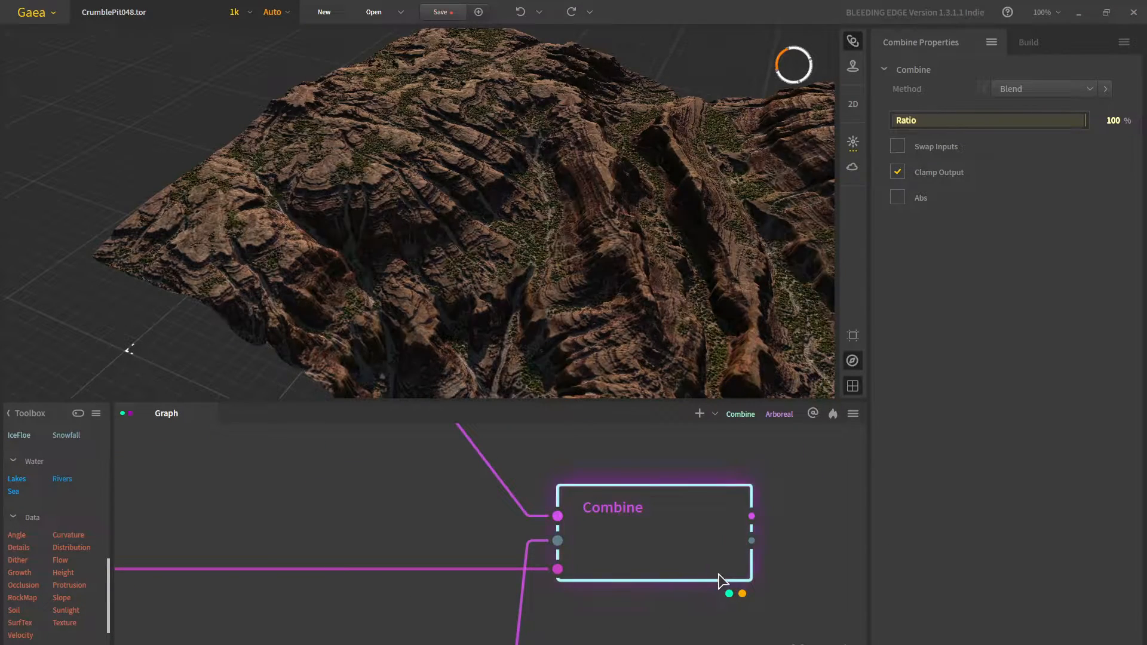
left_click_drag(604, 358, 526, 353)
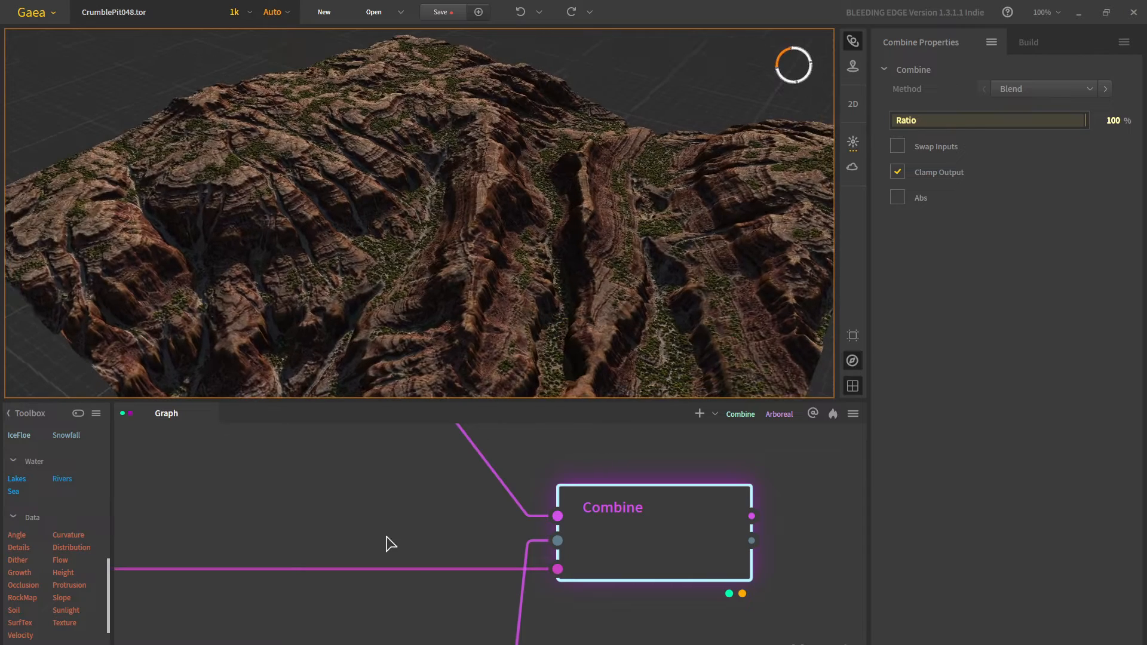
Move the Protrusion node back along the graph, beneath the Combine node masked by Velocity
scroll(540, 505, "down", 5)
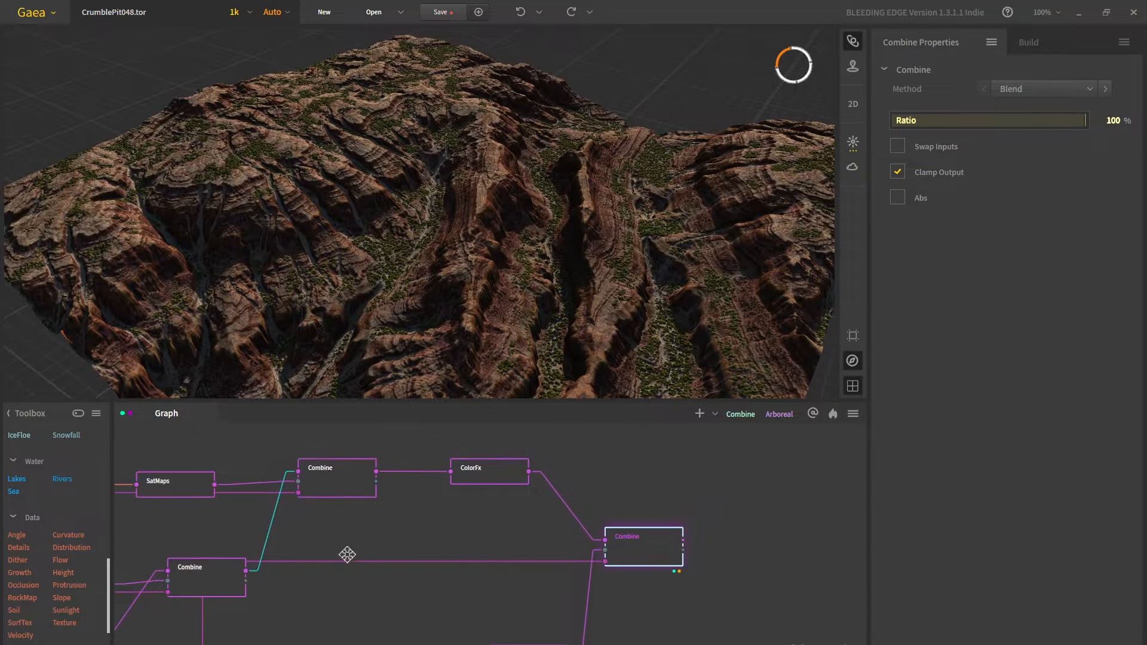
middle_click_drag(348, 554, 631, 469)
scroll(576, 479, "down", 3)
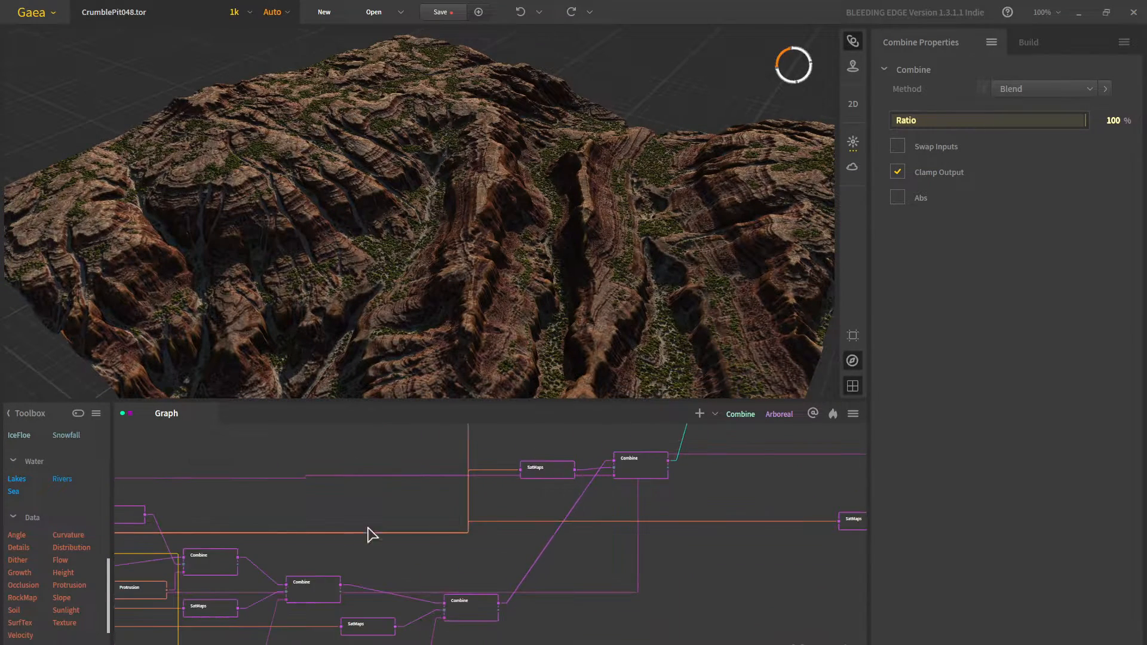
middle_click_drag(369, 534, 566, 461)
scroll(435, 504, "up", 3)
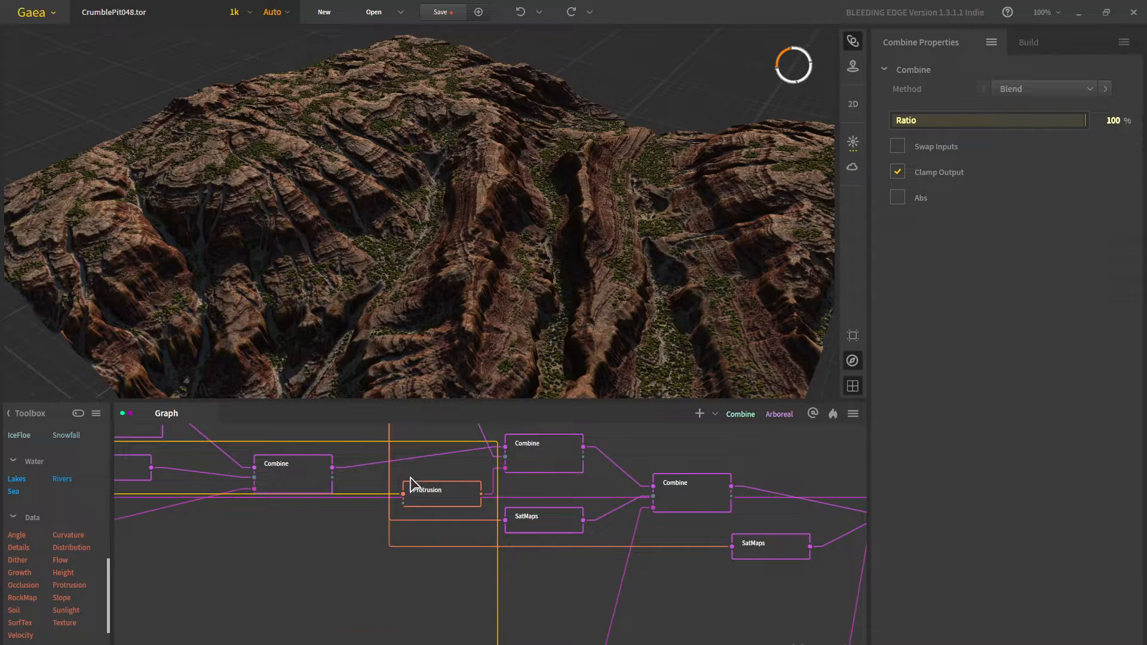
scroll(410, 483, "down", 3)
scroll(428, 482, "down", 3)
middle_click_drag(430, 481, 413, 529)
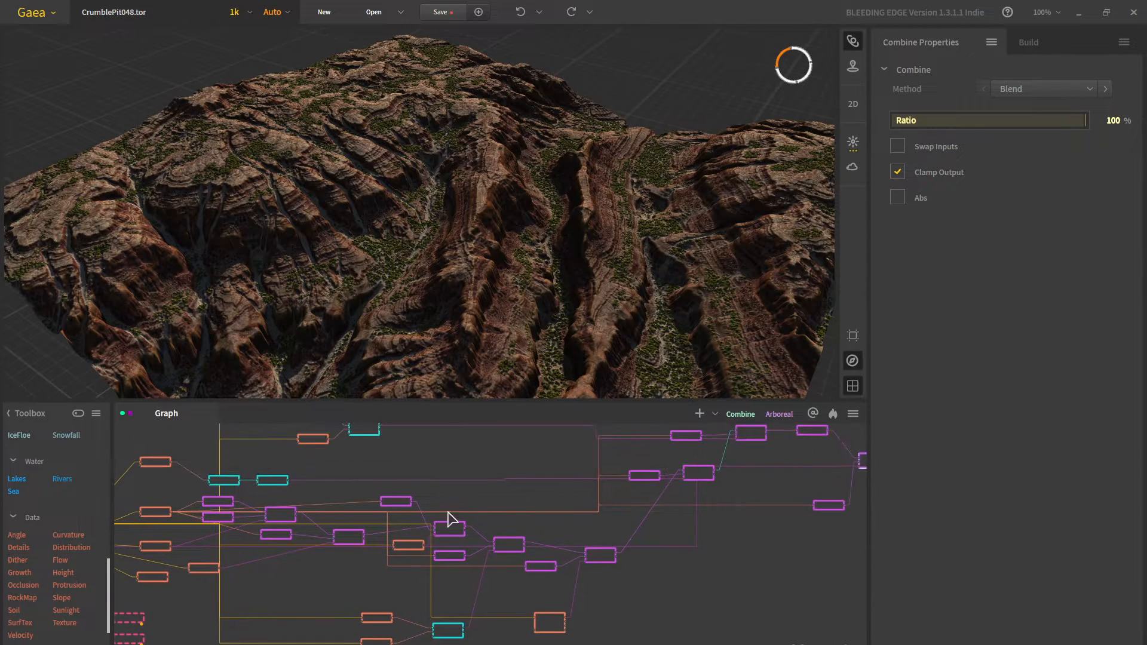
scroll(524, 512, "up", 3)
middle_click_drag(353, 568, 447, 508)
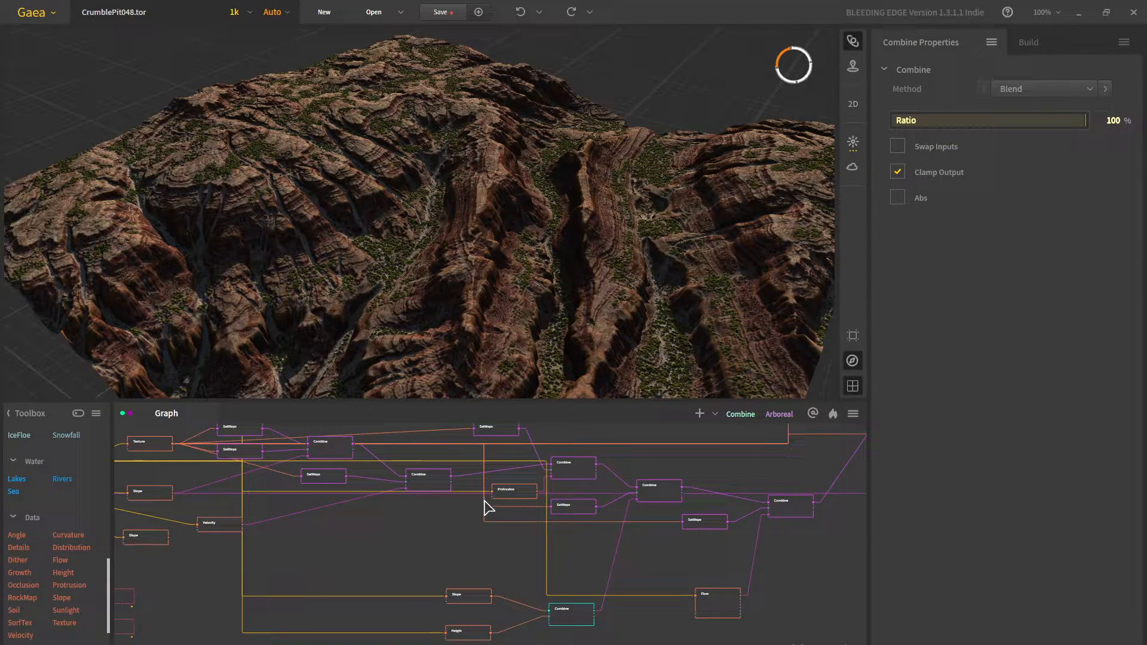
left_click_drag(497, 495, 421, 510)
Preview the first Combine node, the next Combine in the chain and the SatMaps node feeding it, ending on the second Combine
middle_click_drag(399, 502, 507, 512)
scroll(278, 530, "up", 3)
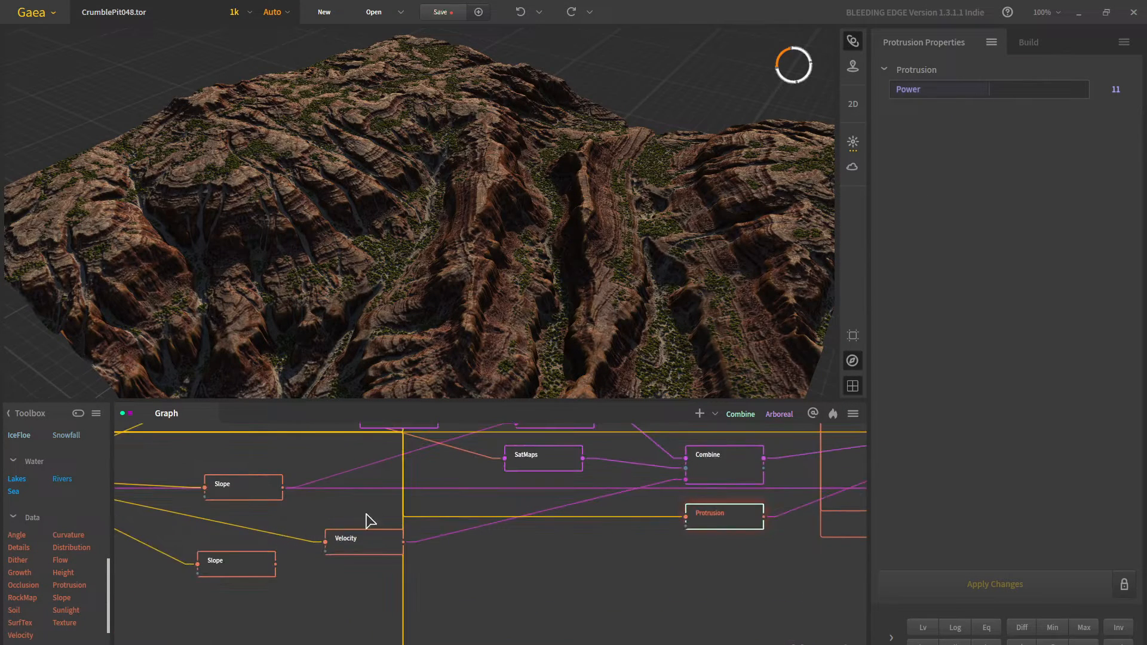
middle_click_drag(418, 507, 432, 542)
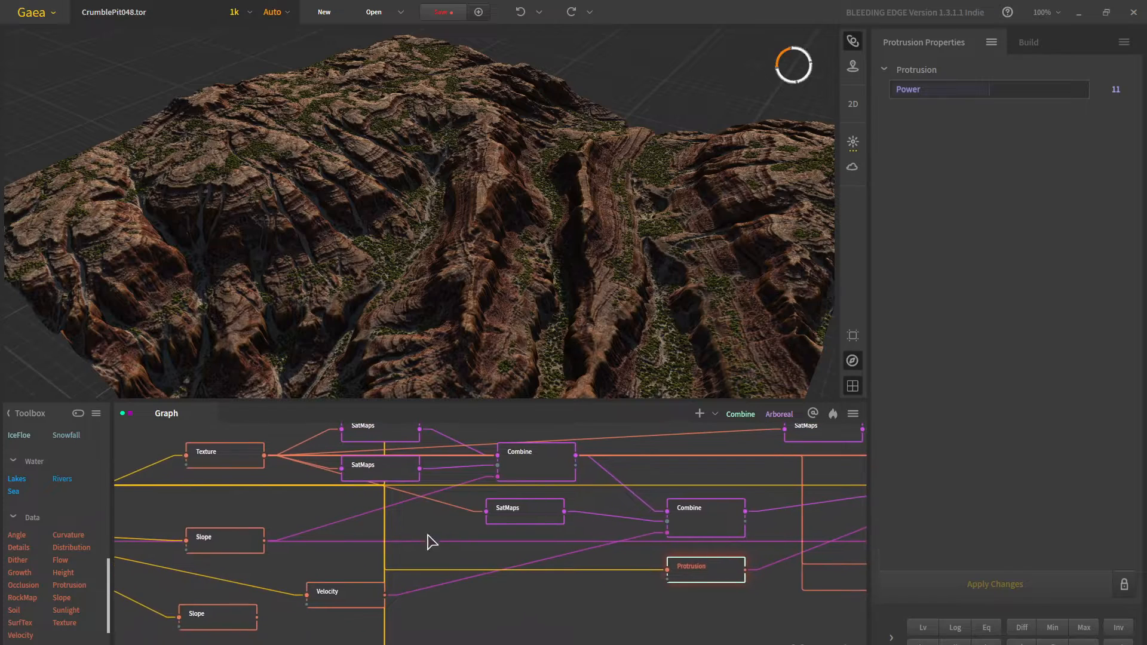
left_click(532, 482)
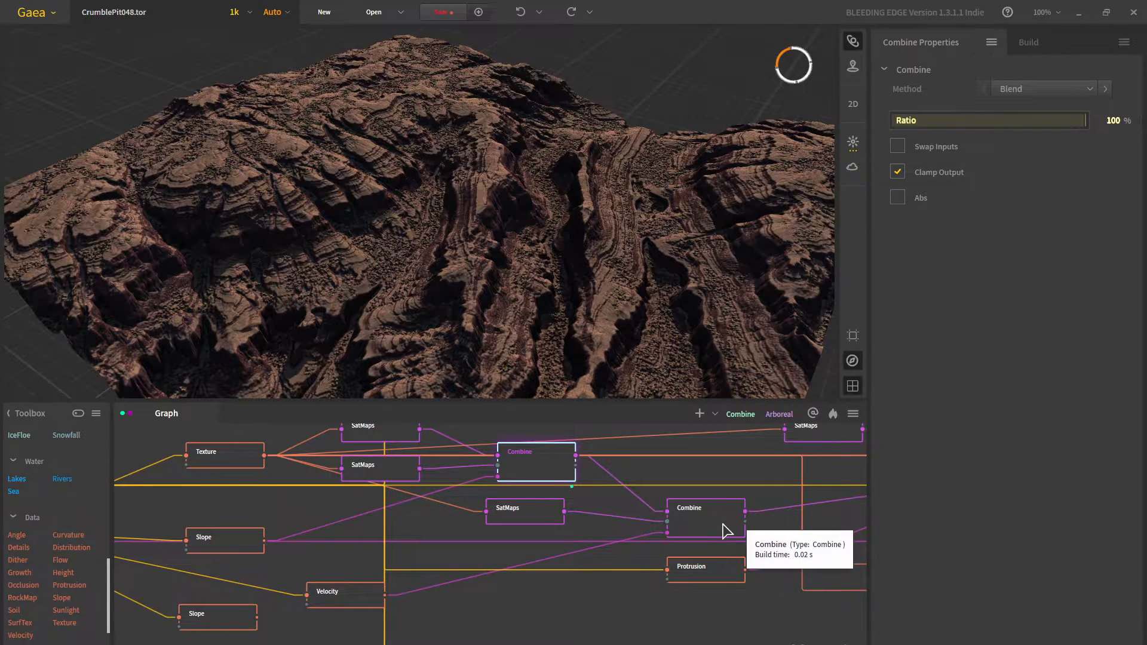
middle_click_drag(562, 519, 496, 554)
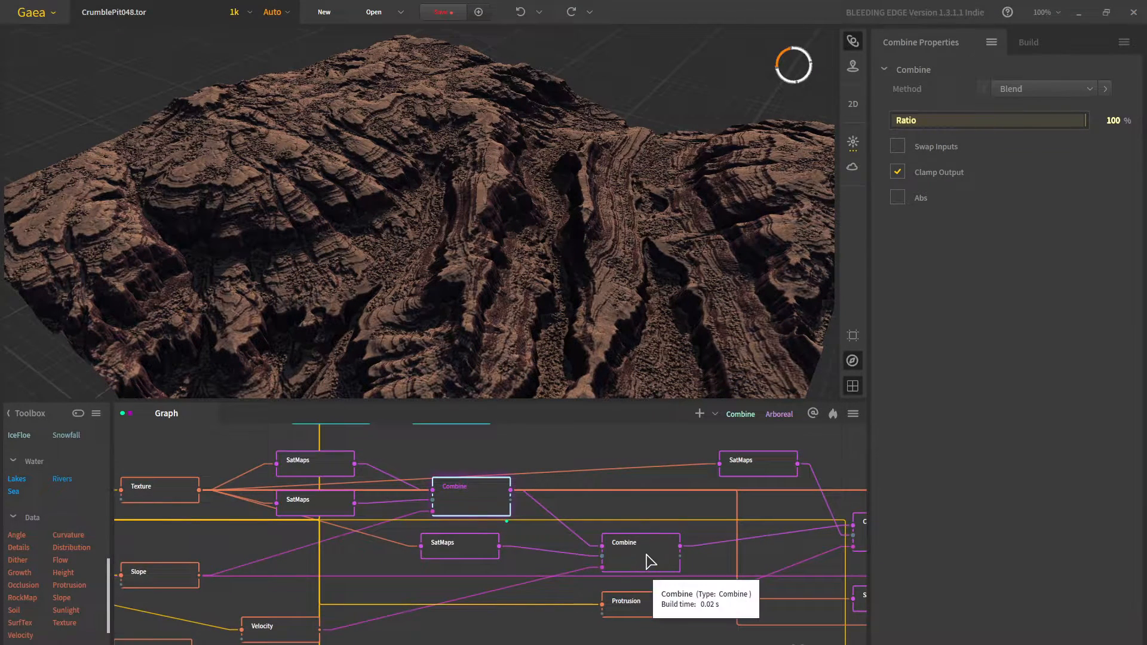
left_click(647, 556)
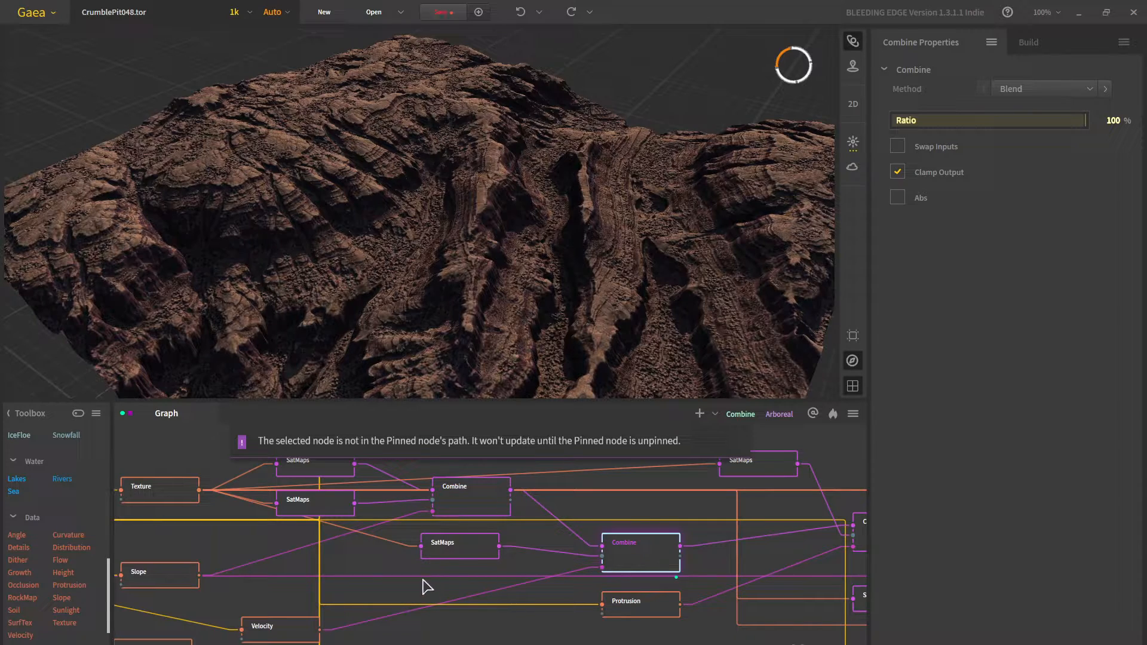
left_click(457, 551)
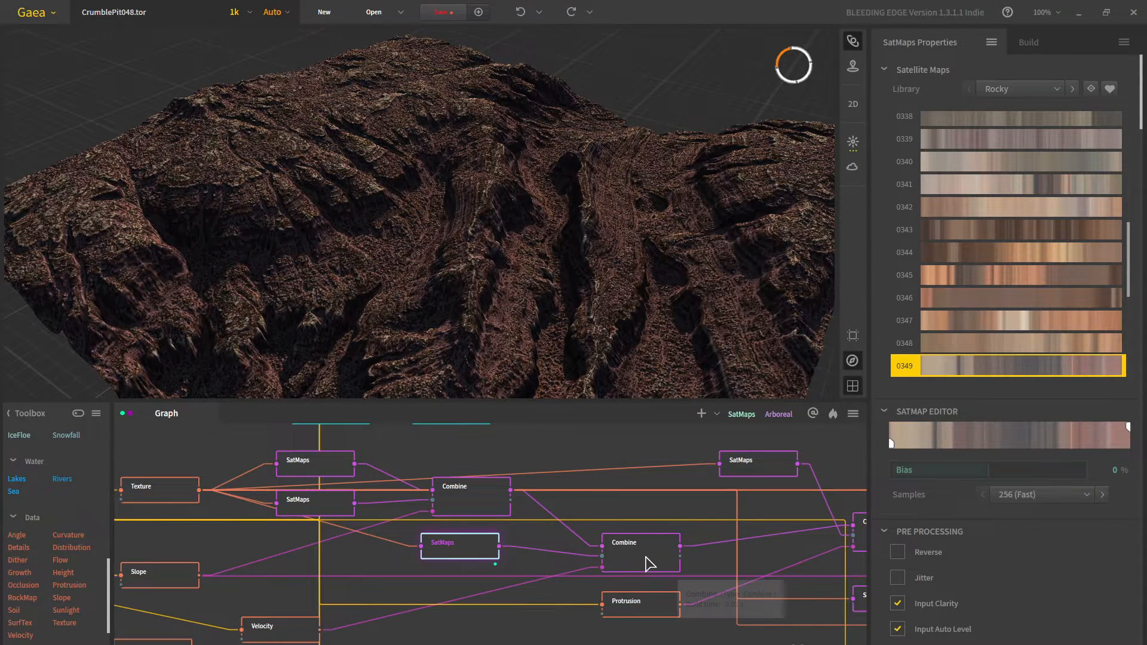
left_click(650, 564)
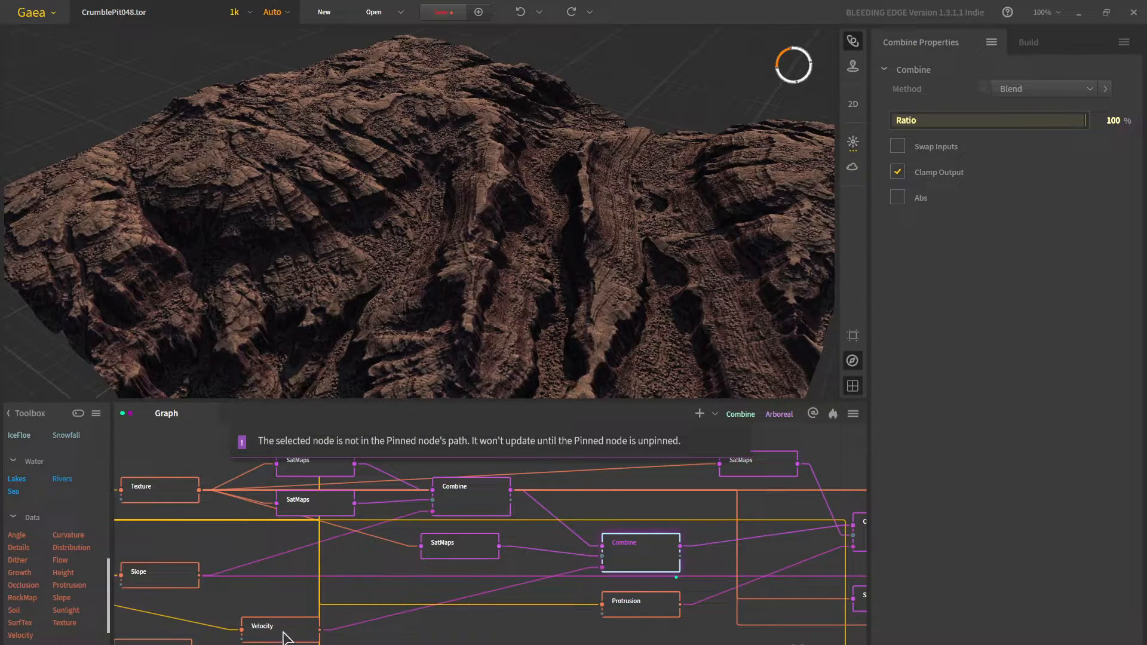
Move the Velocity node beneath the SatMaps node, closer to the Combine node it masks
left_click_drag(285, 638, 472, 628)
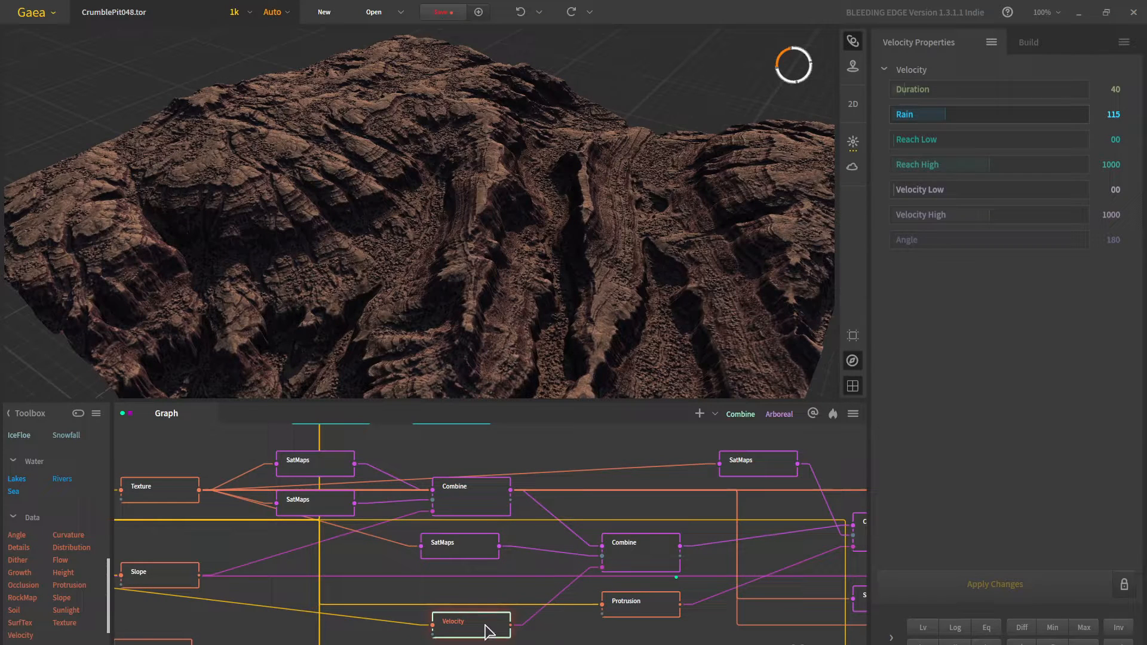
middle_click_drag(658, 519, 445, 493)
middle_click_drag(590, 489, 447, 515)
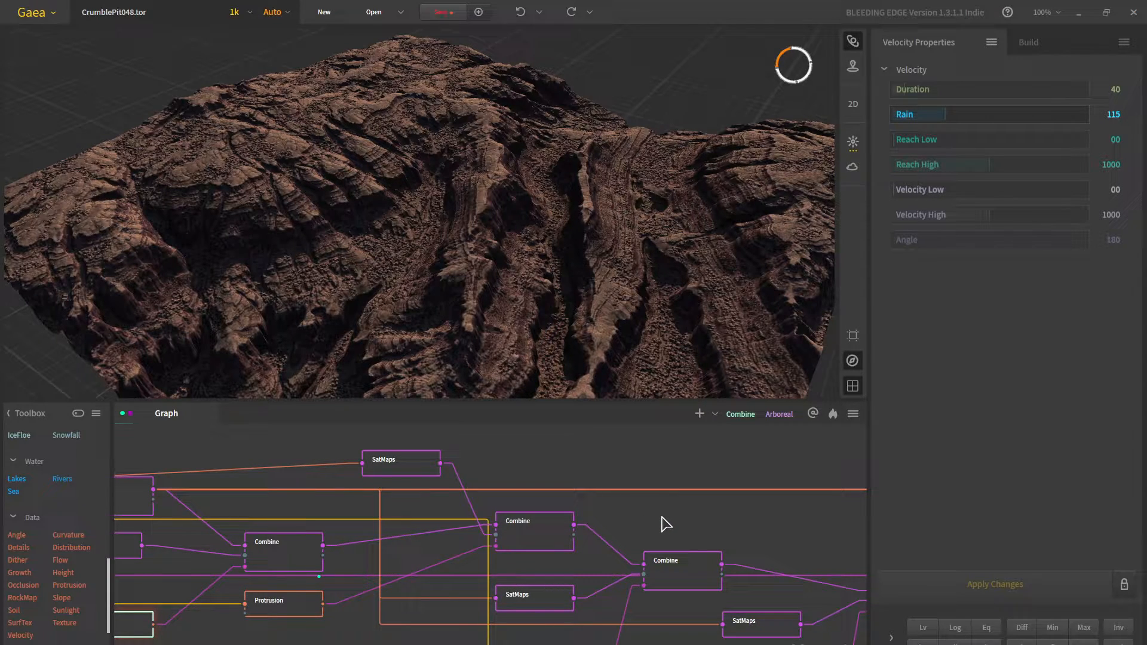
middle_click_drag(222, 601, 553, 539)
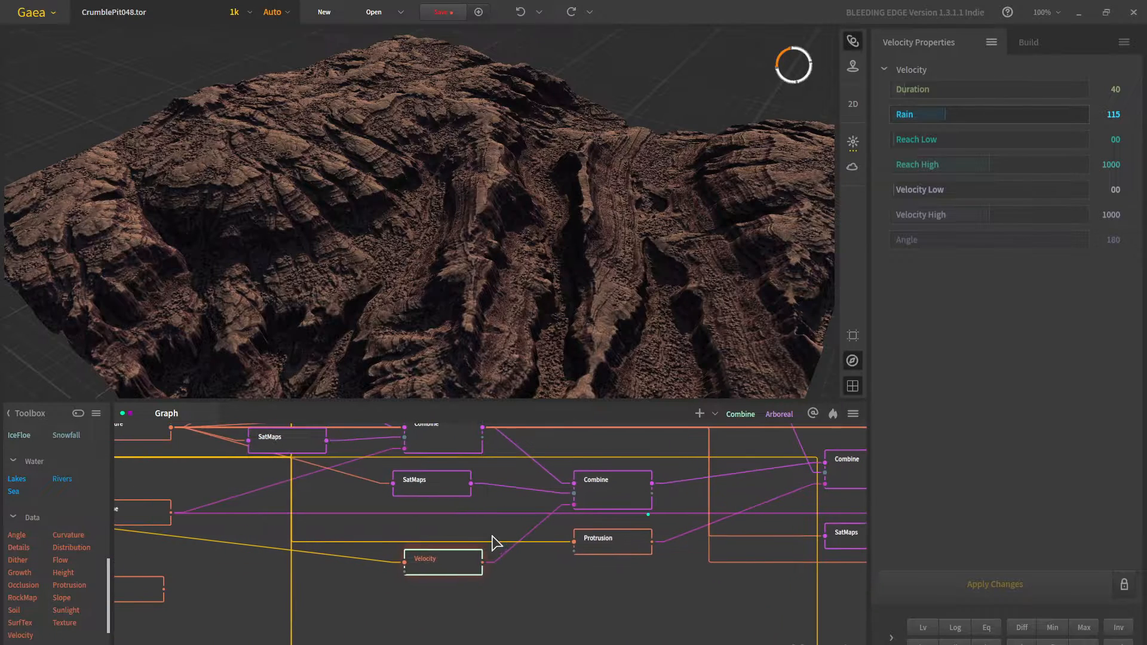
Preview the Velocity node and inspect its mask on the terrain from close up and farther away
double_click(440, 576)
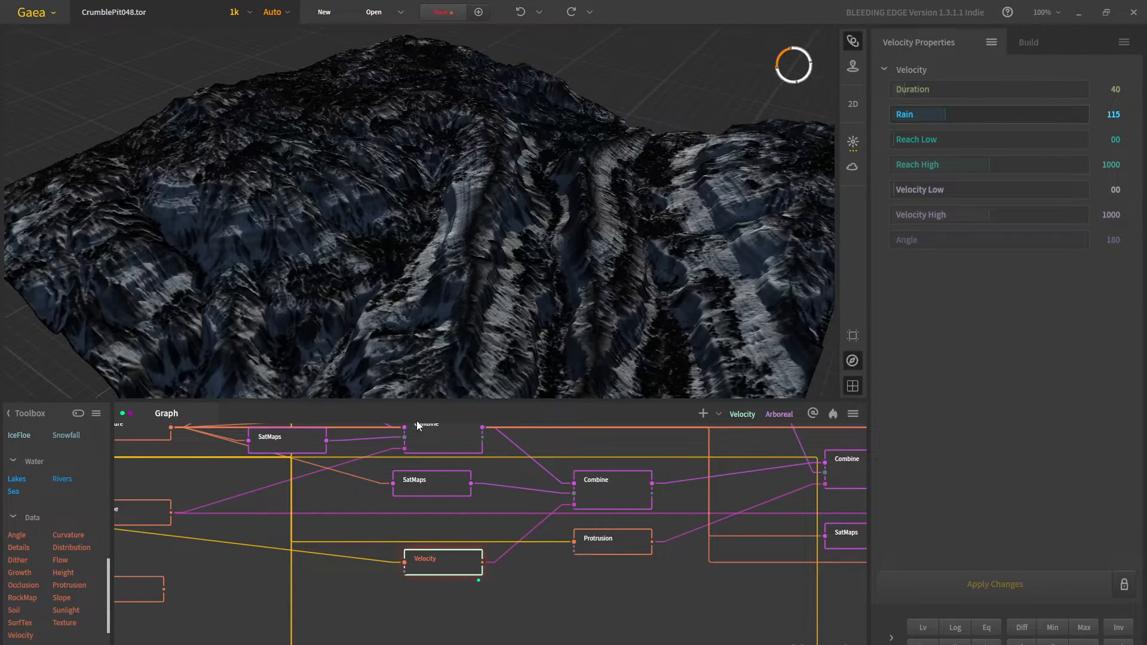
left_click_drag(442, 263, 693, 212)
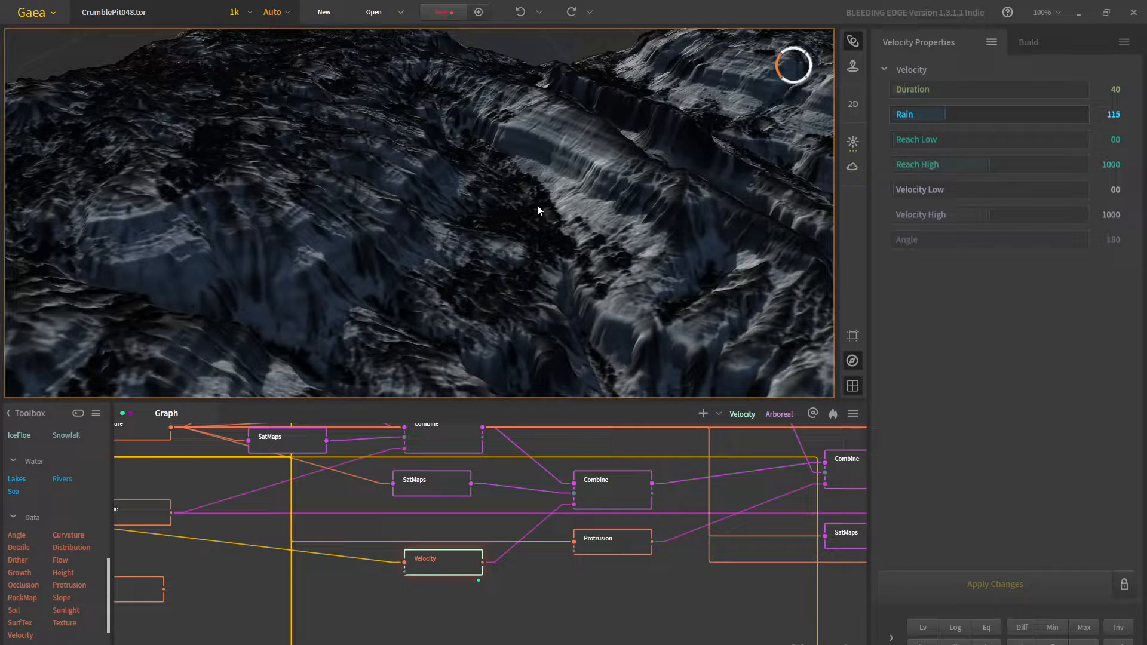
left_click_drag(537, 209, 487, 281)
Inspect the terrain colours of the Velocity-masked Combine node and show the properties of its SatMaps input
left_click(615, 504)
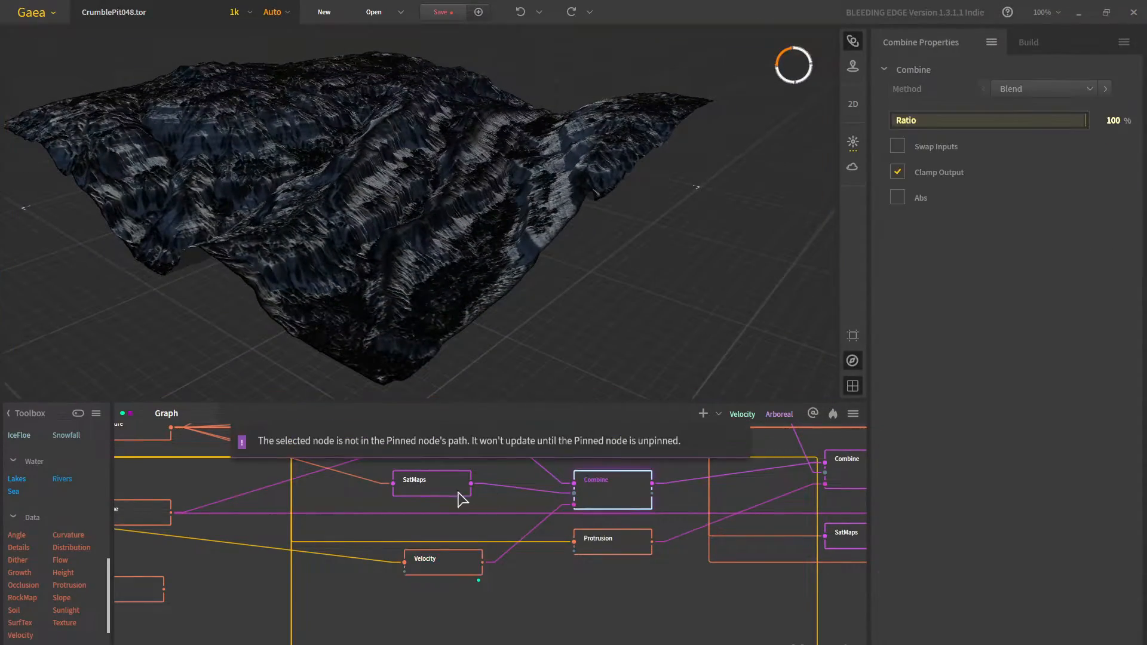
left_click(436, 490)
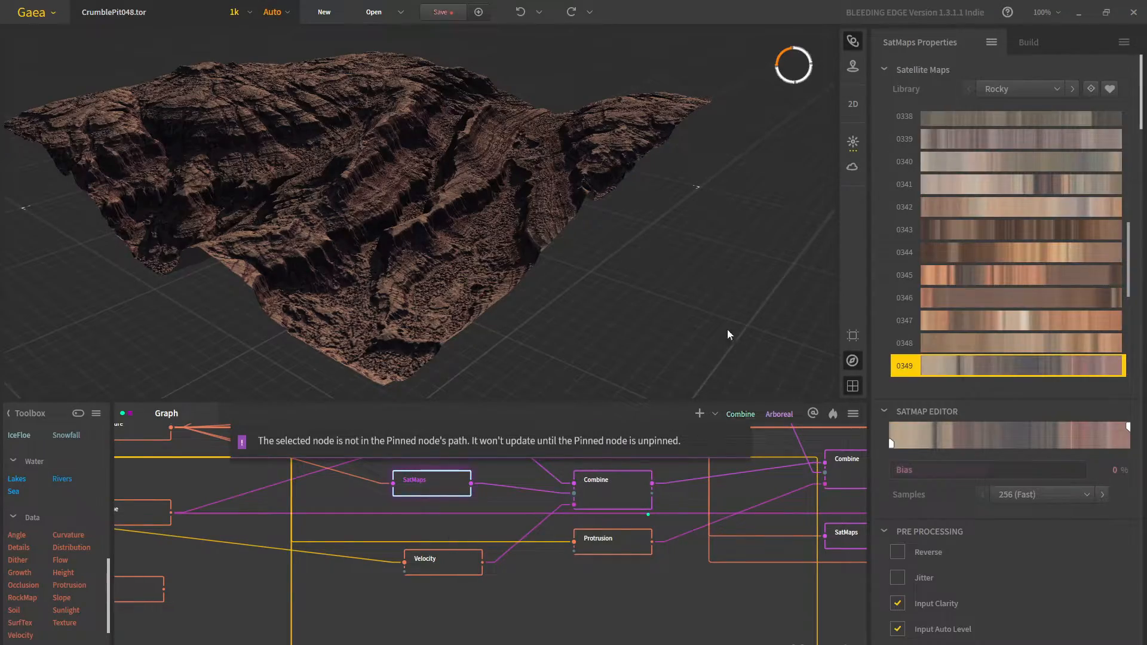
scroll(568, 224, "up", 4)
left_click_drag(728, 330, 540, 279)
scroll(584, 222, "up", 3)
scroll(564, 242, "down", 5)
Preview the next Combine node and its Protrusion mask, examining the mask along the terrain's ridges
middle_click_drag(818, 461, 625, 547)
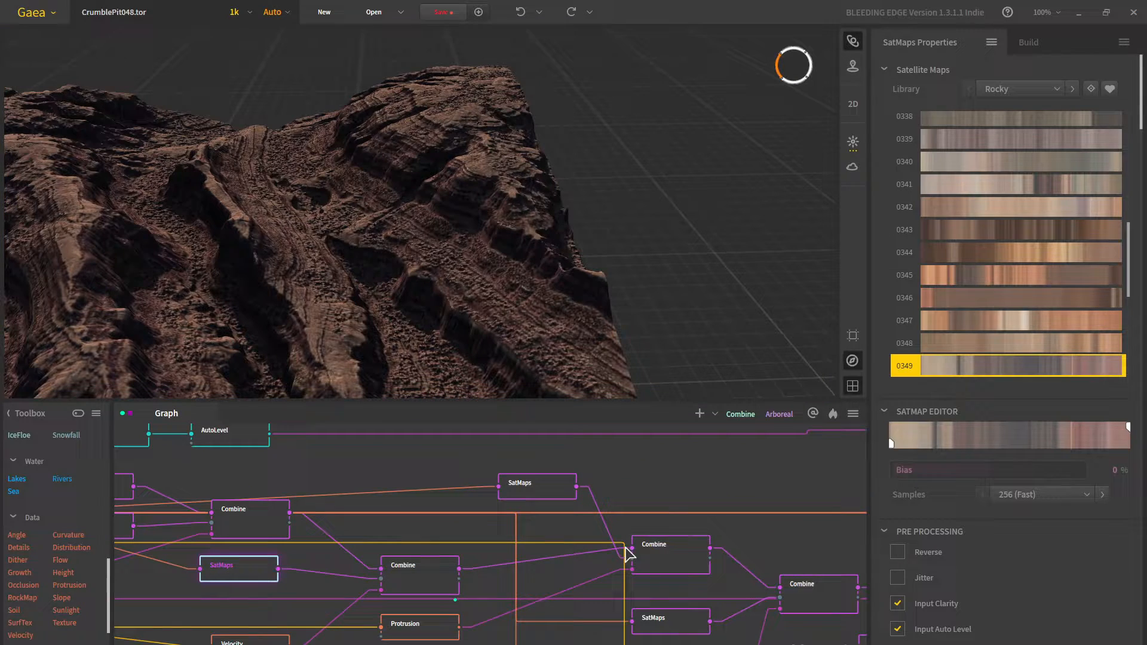
left_click(667, 562)
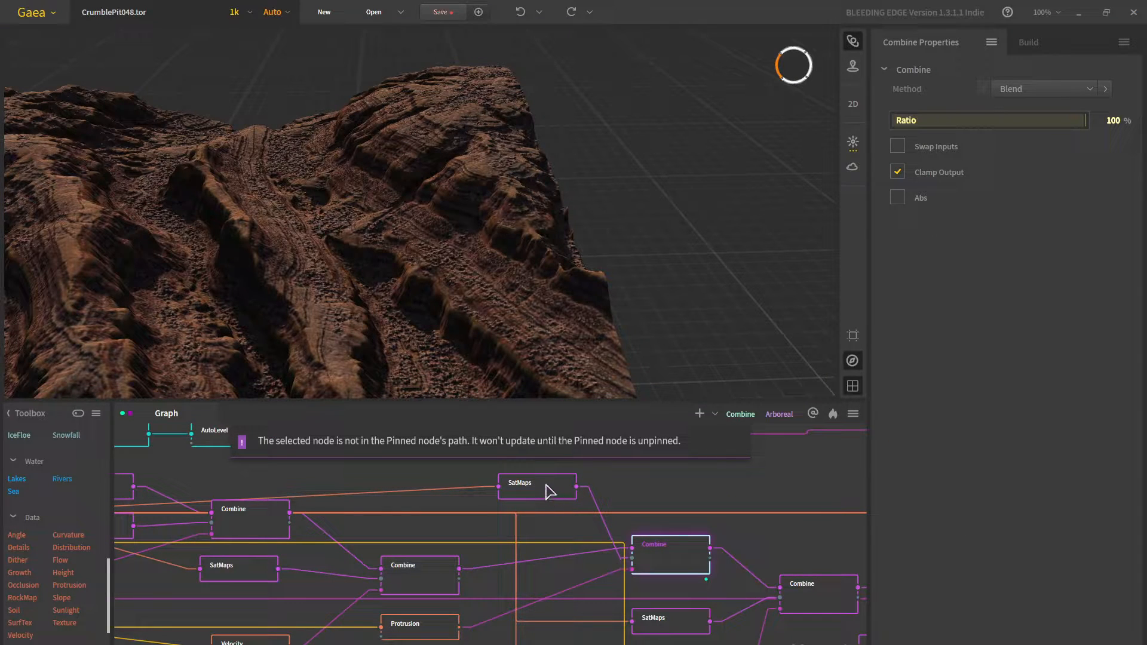
left_click(426, 635)
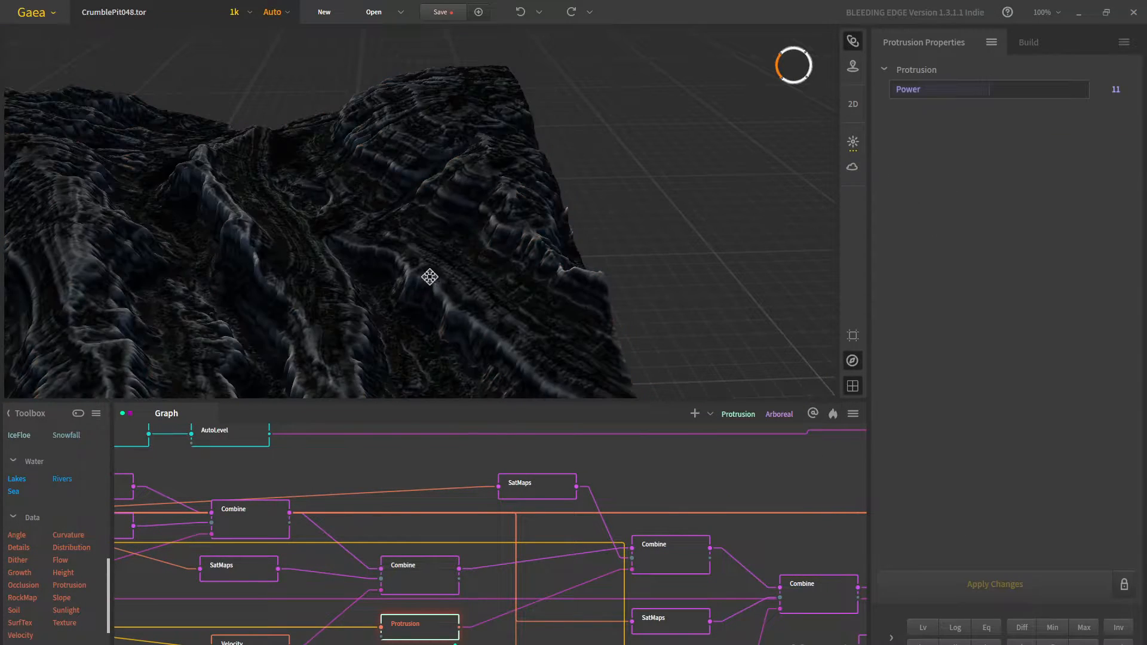
left_click_drag(430, 274, 524, 225)
scroll(516, 182, "up", 3)
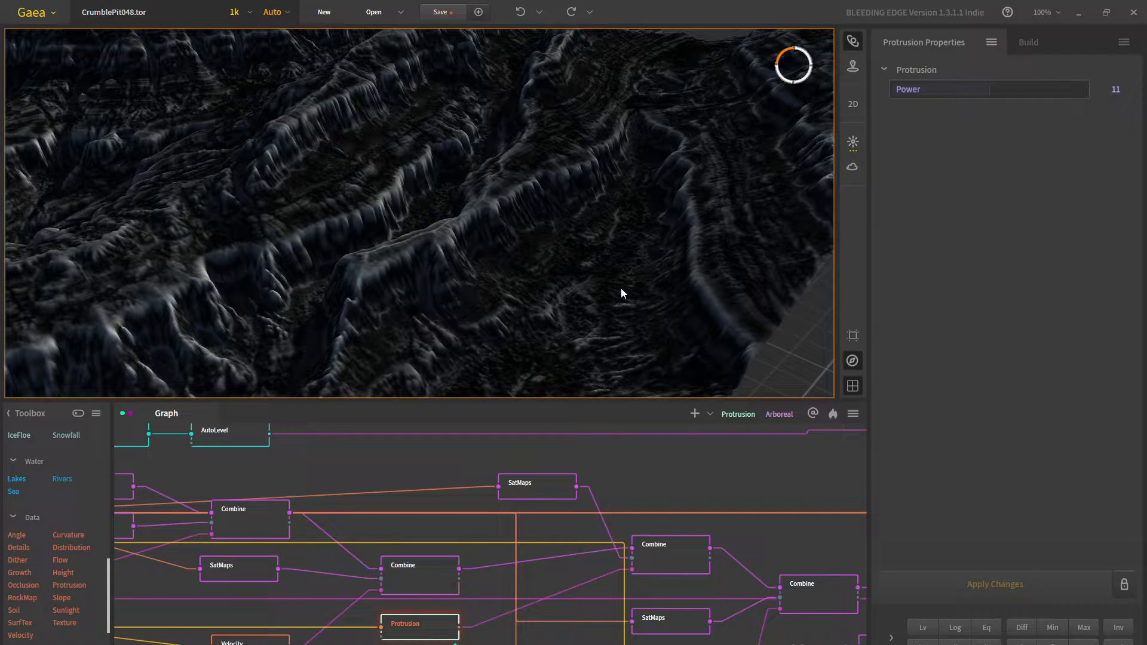
Compare the Protrusion mask and the upper SatMaps node with the Combine node that blends them
left_click(671, 548)
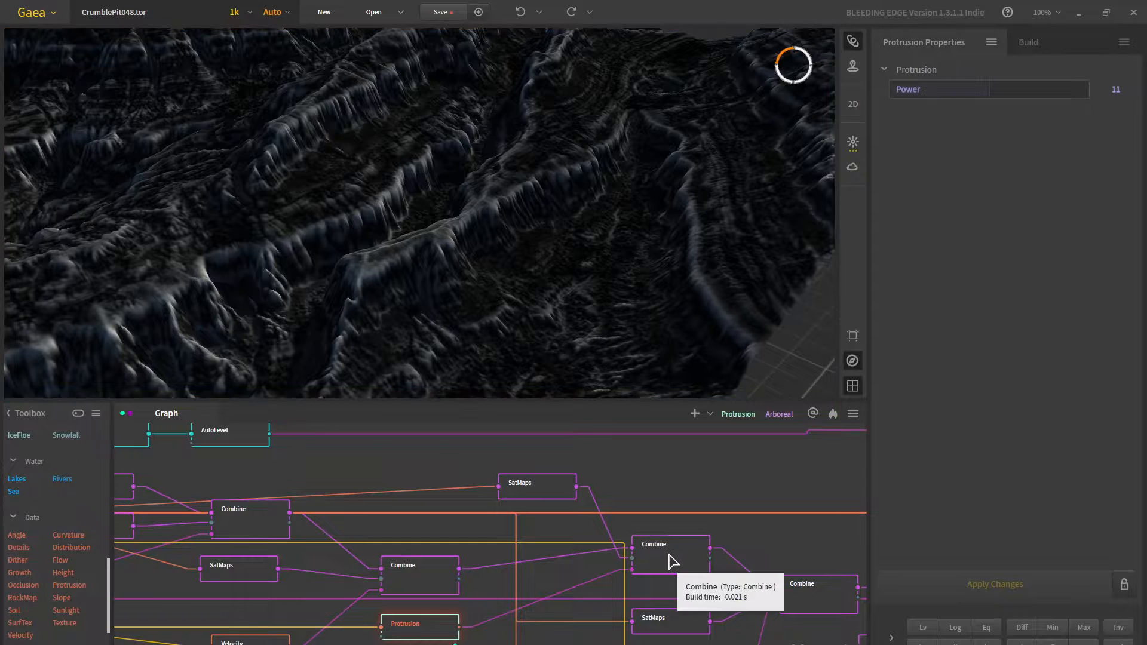
left_click(445, 633)
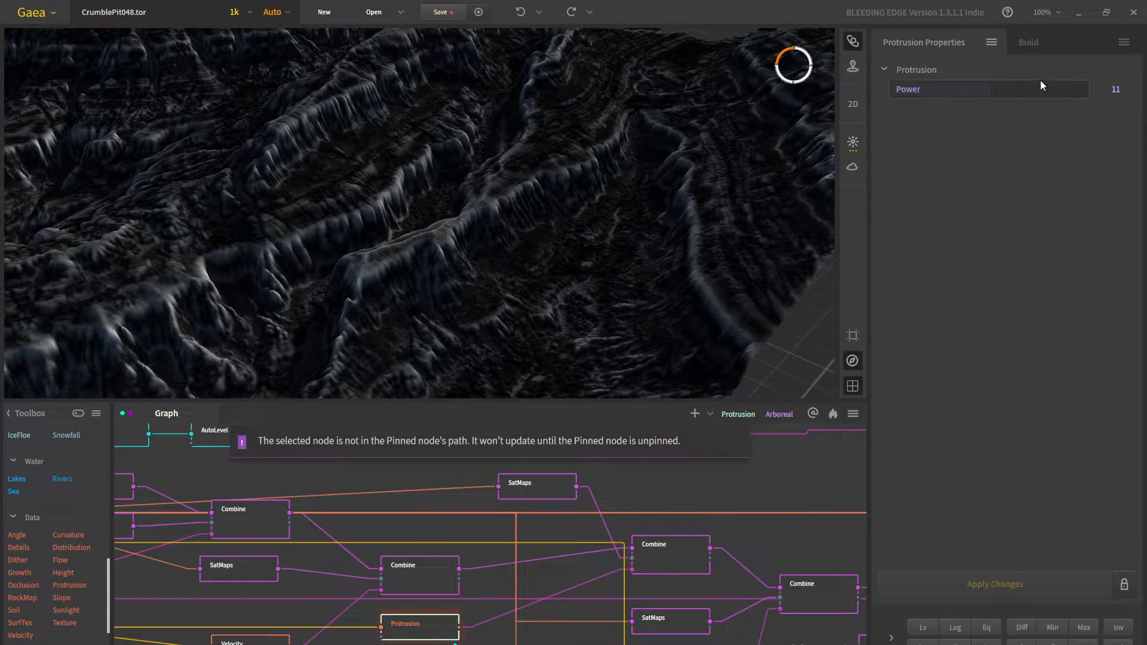
left_click(657, 555)
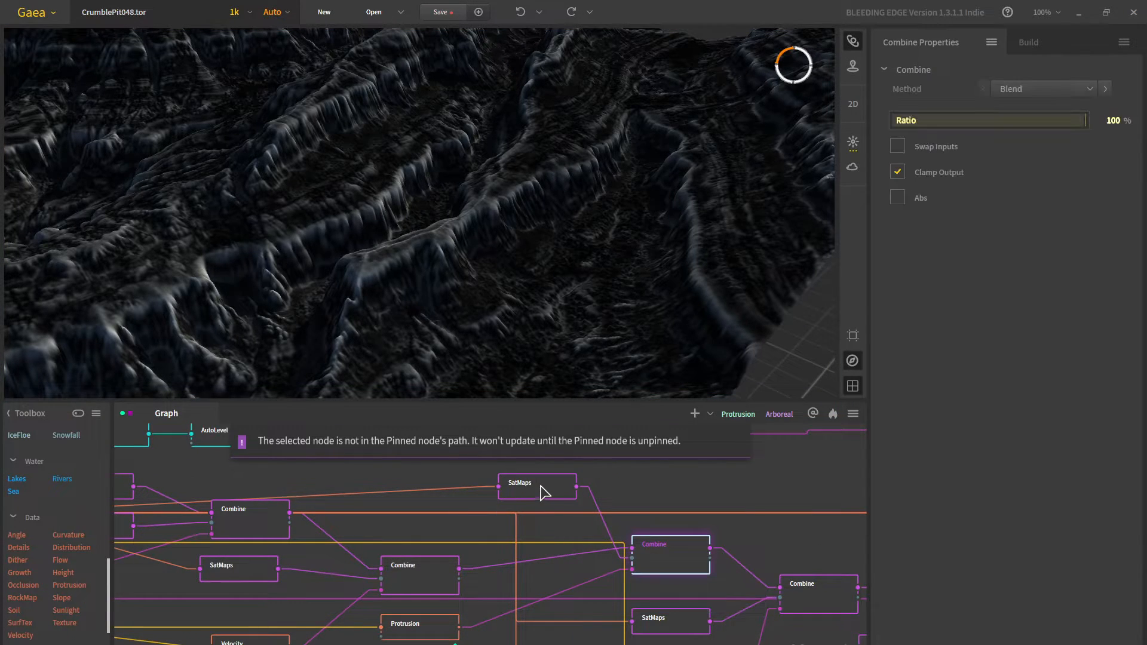
left_click(550, 495)
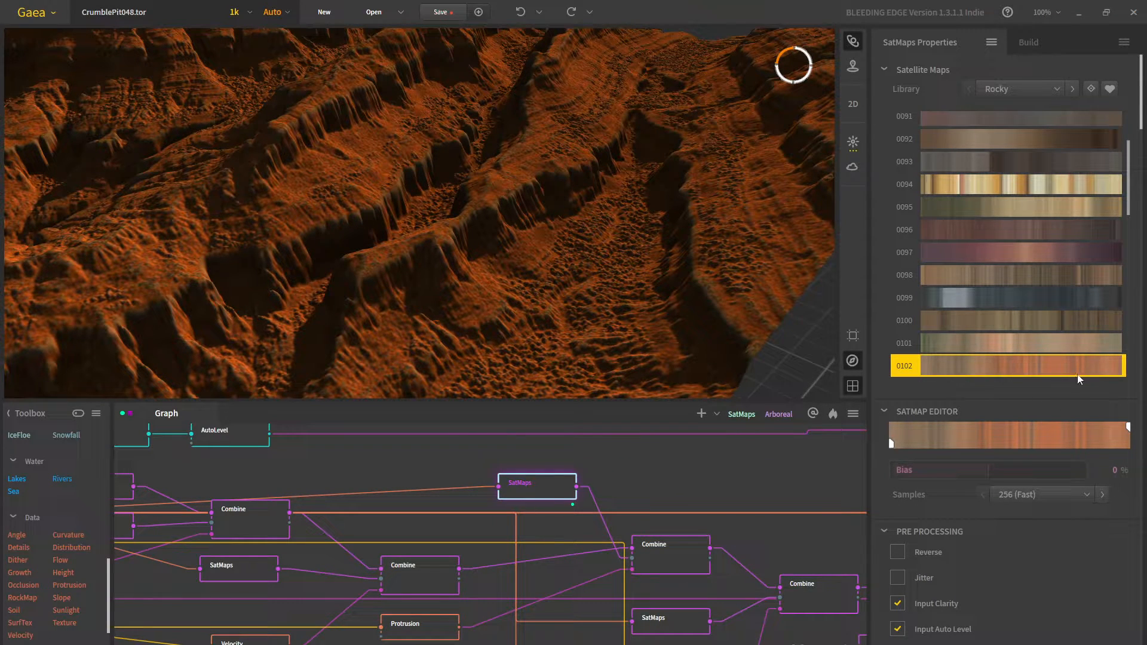
left_click(674, 547)
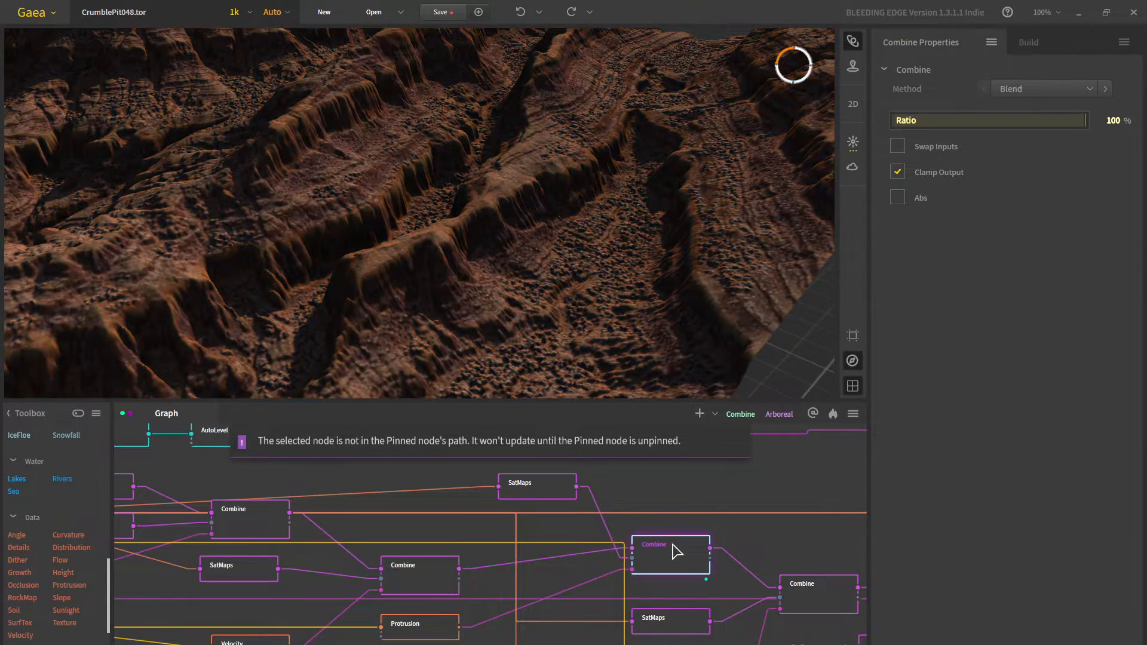
Inspect the Protrusion-masked colour blend on the terrain's ridges, up close and from farther away
left_click_drag(674, 251, 594, 220)
scroll(539, 212, "up", 6)
left_click_drag(316, 122, 536, 262)
scroll(368, 122, "down", 5)
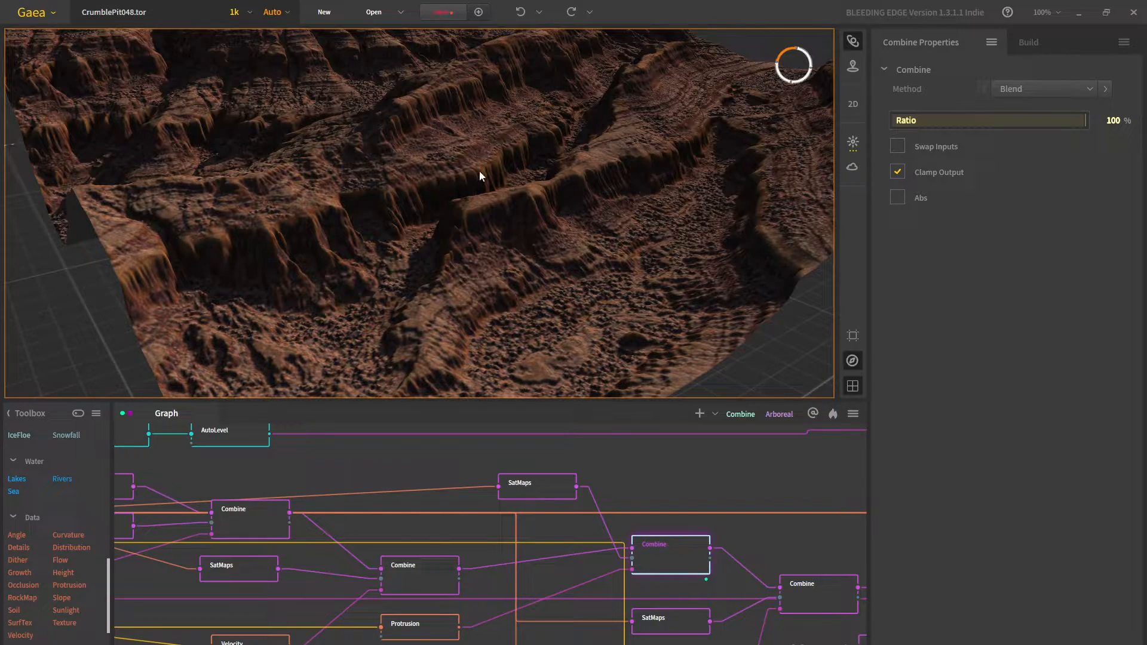
middle_click_drag(479, 171, 464, 217)
scroll(464, 217, "down", 4)
left_click_drag(463, 219, 507, 223)
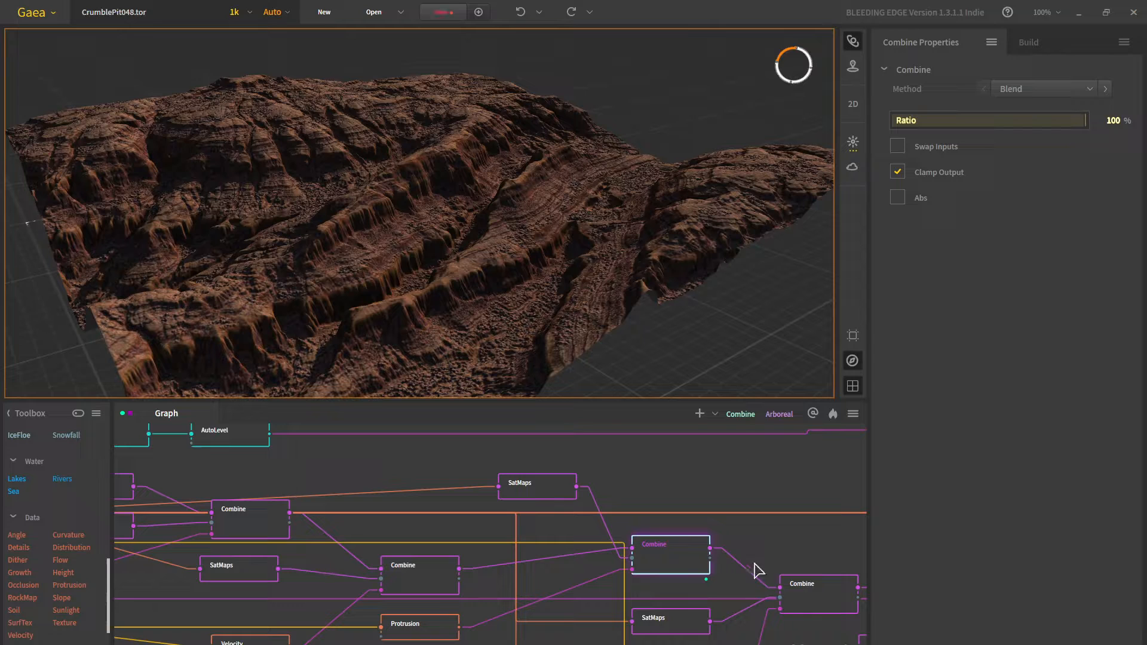
Preview the following Combine node in the colour chain and inspect its mask from the Multiply Combine fed by Slope
middle_click_drag(780, 543, 651, 504)
left_click(708, 561)
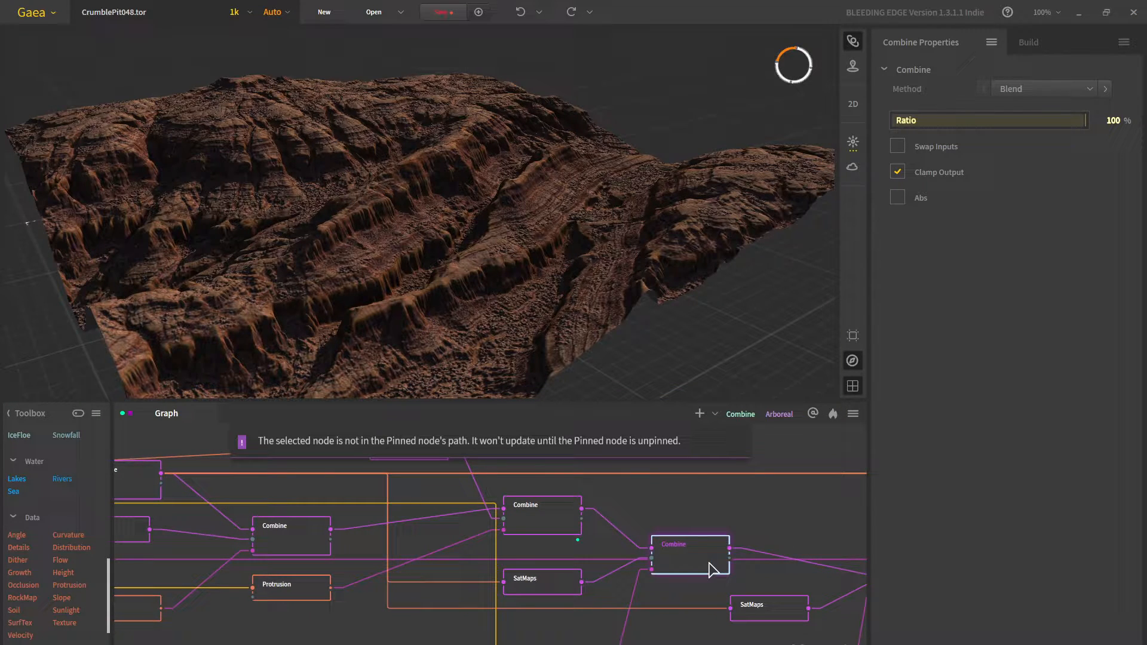
middle_click_drag(532, 632, 543, 580)
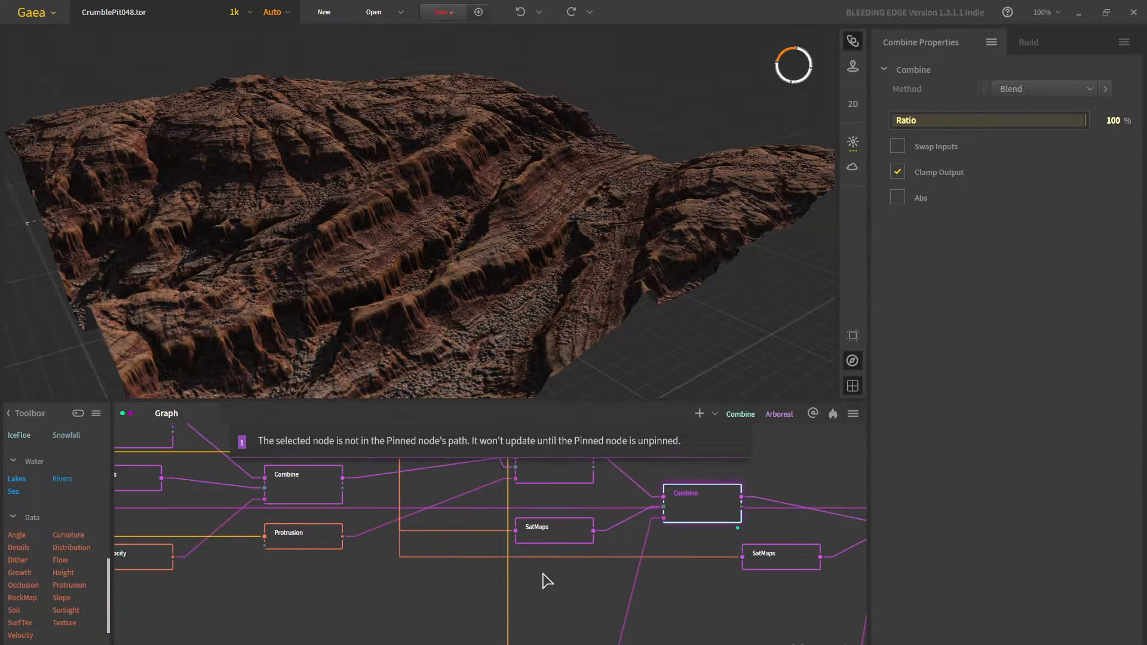
scroll(576, 589, "down", 2)
scroll(571, 630, "up", 2)
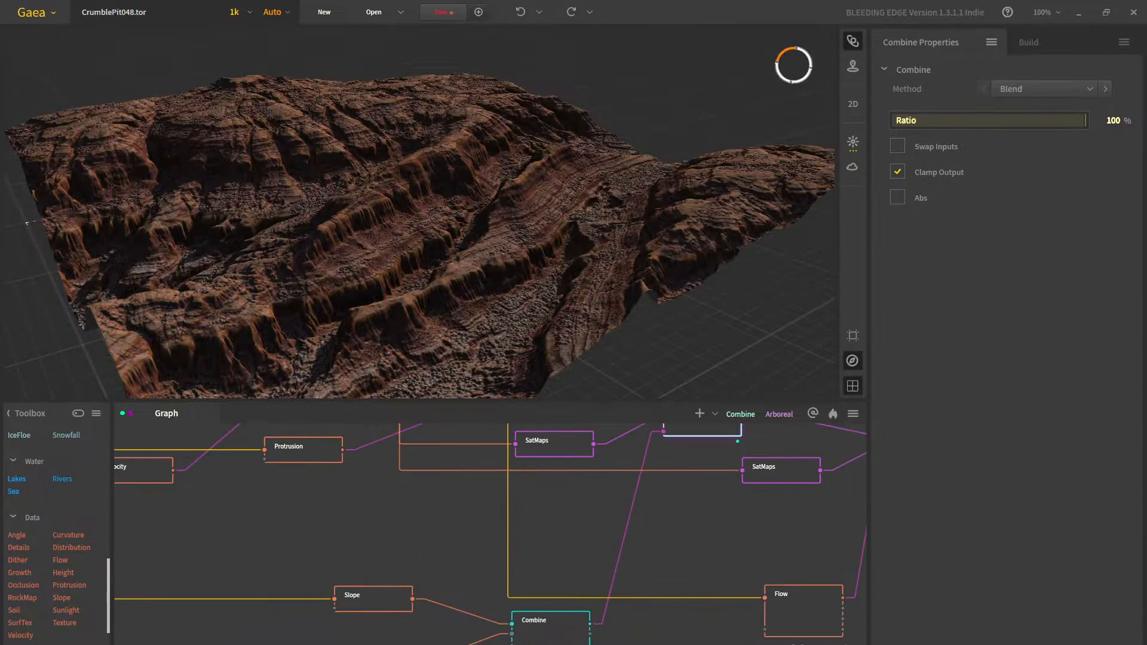
left_click(565, 639)
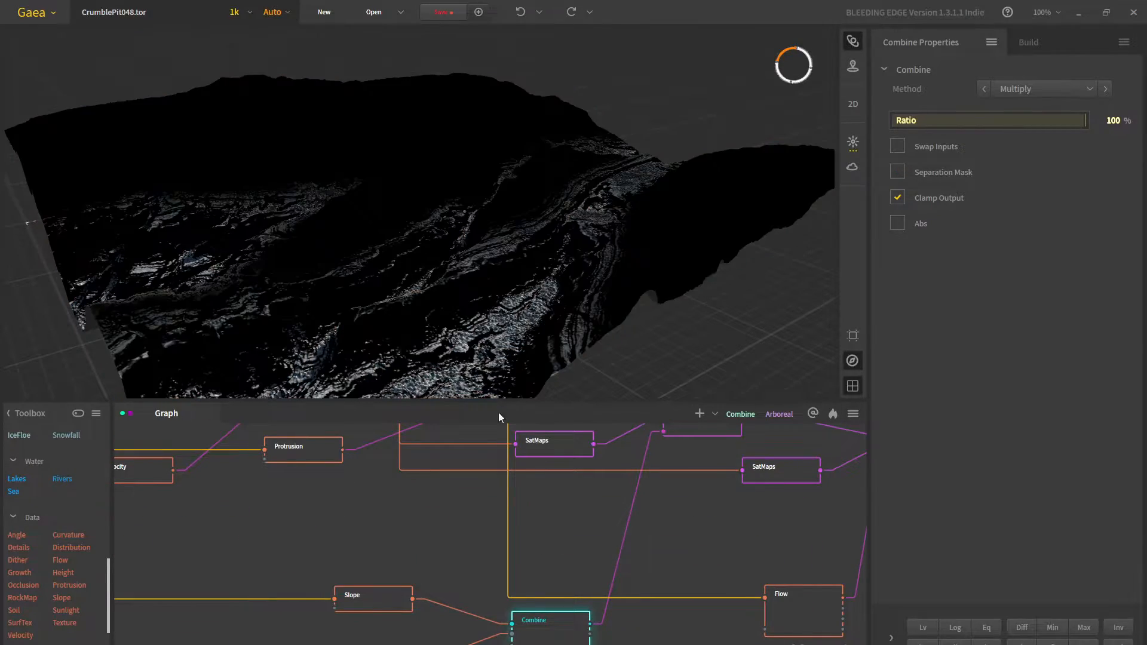
left_click_drag(493, 359, 503, 260)
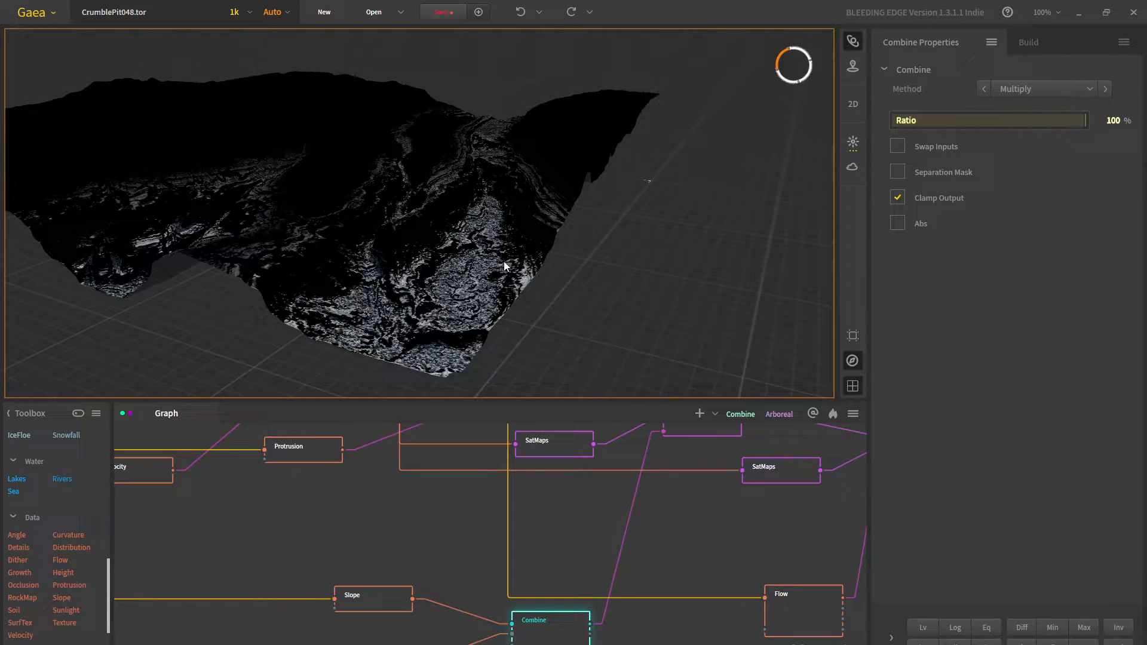
Preview the Height and Slope masks separately, and compare them with the Multiply Combine node that joins them
scroll(435, 501, "up", 3)
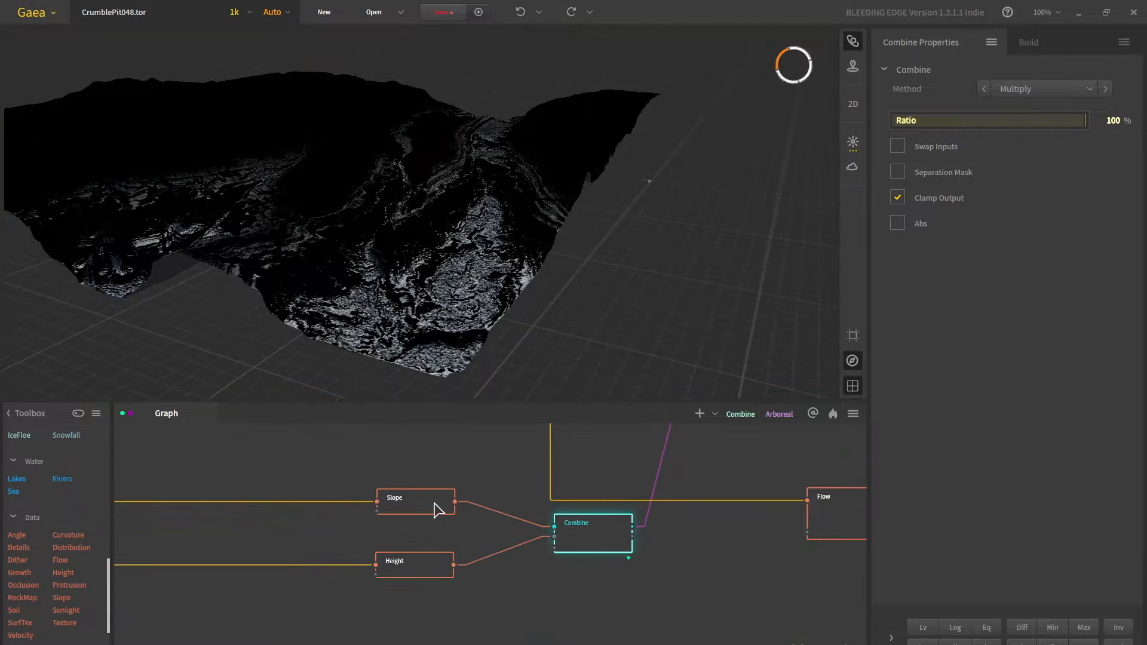
left_click(407, 577)
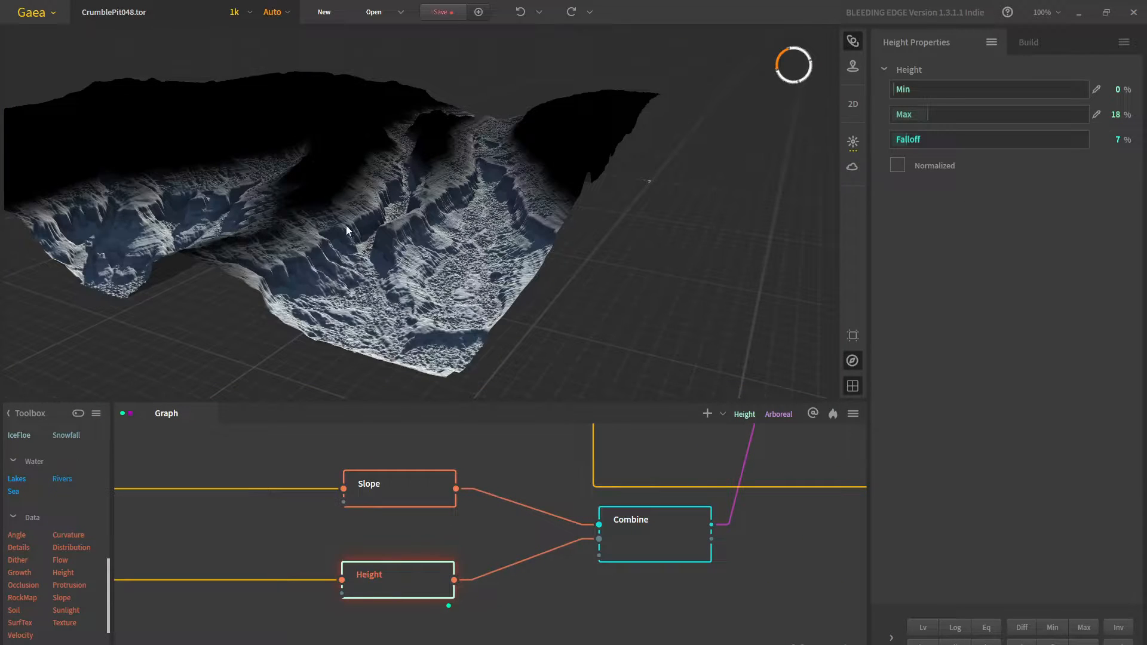
middle_click_drag(348, 228, 458, 260)
left_click(386, 497)
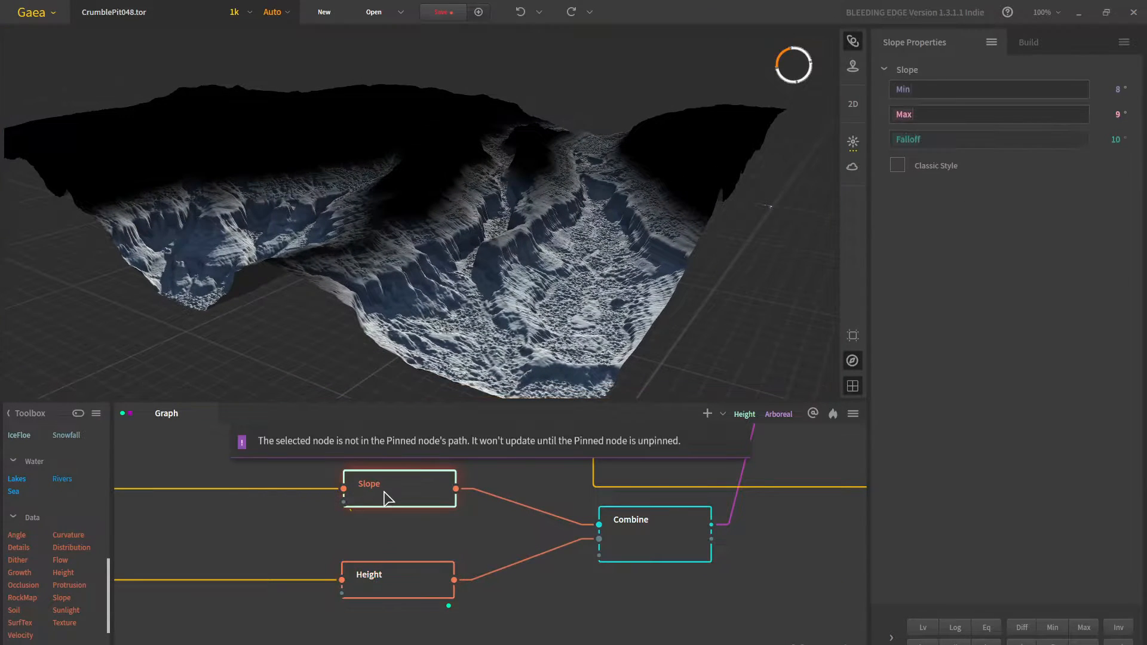
mouse_move(502, 210)
left_mouse_down()
mouse_move(506, 256)
mouse_move(504, 188)
left_mouse_up()
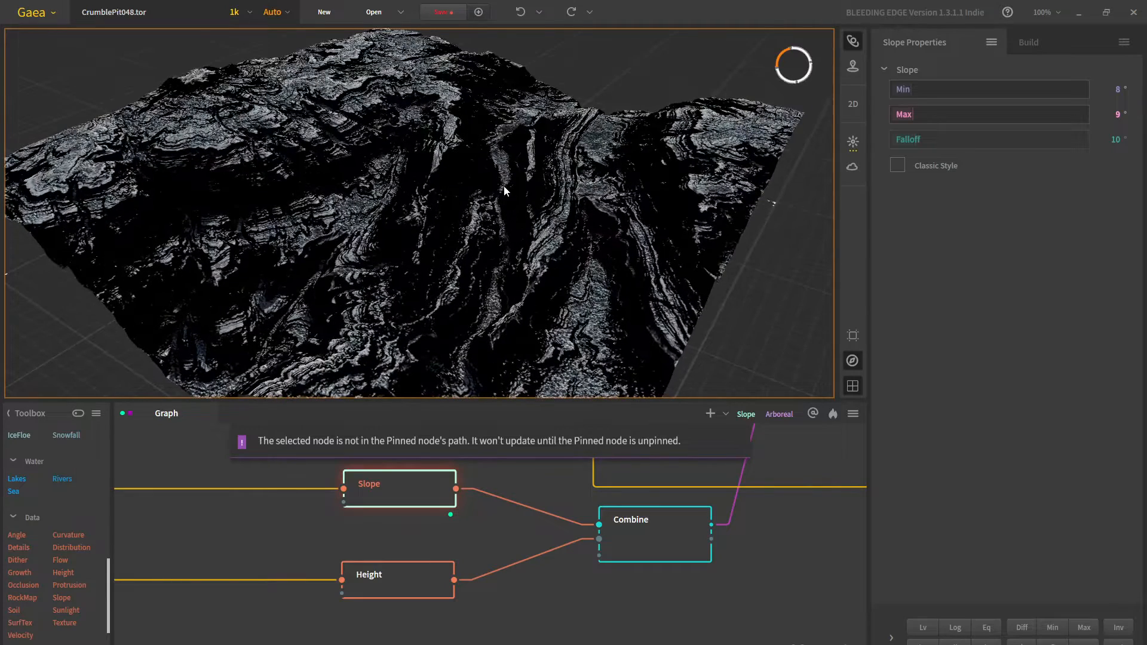
left_click(404, 581)
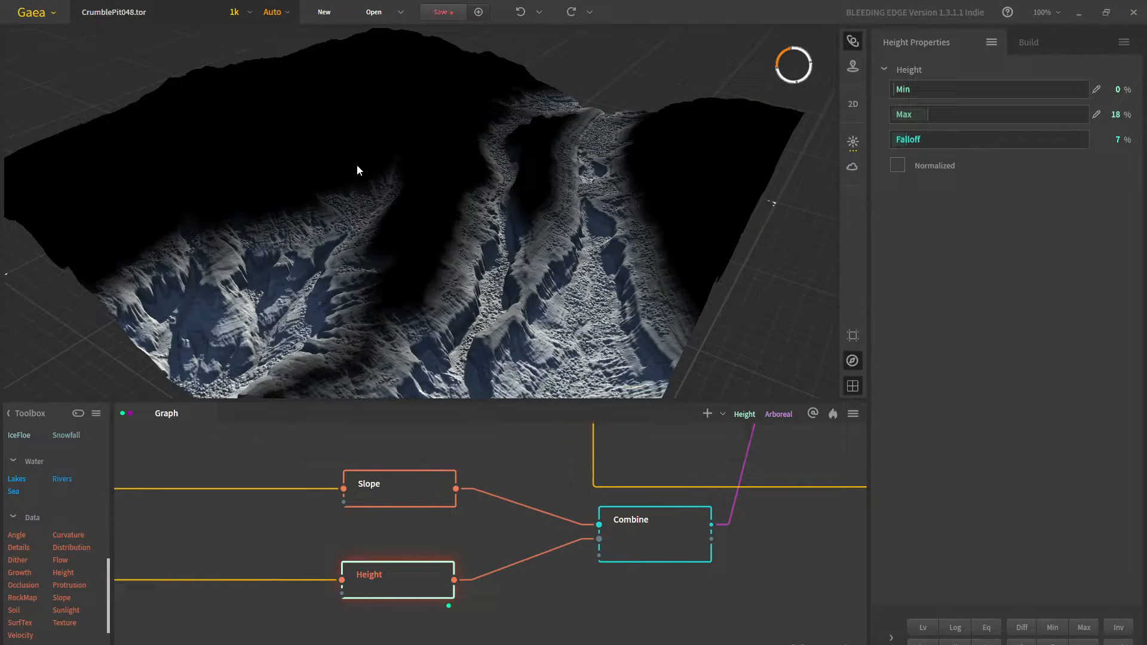
left_click(655, 546)
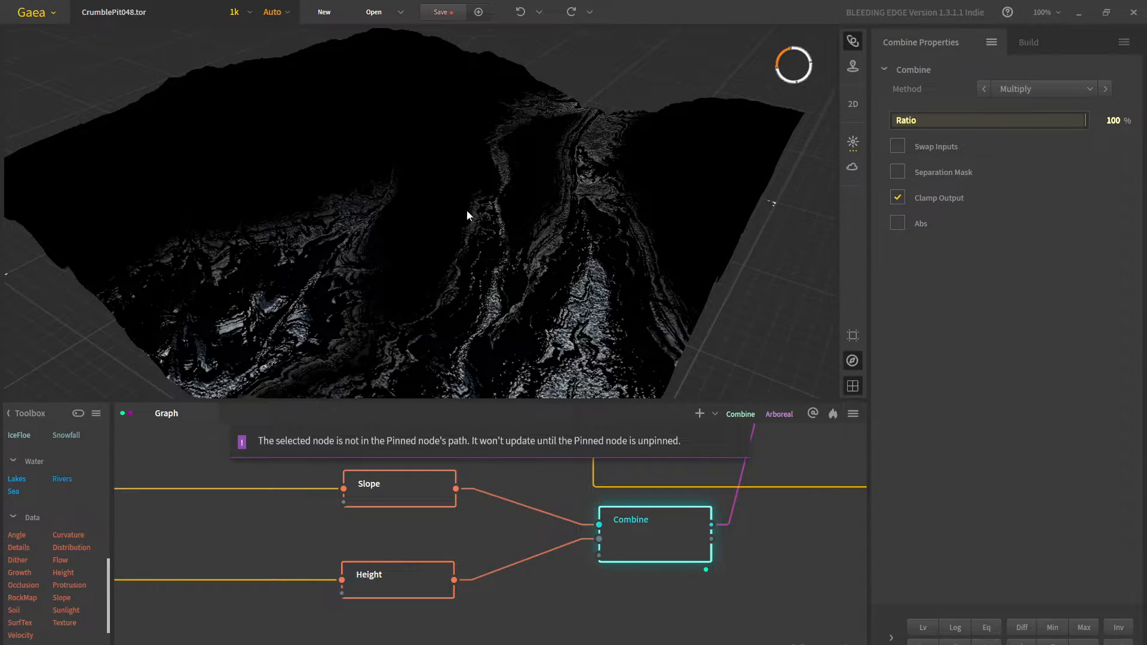
left_click_drag(536, 200, 548, 310)
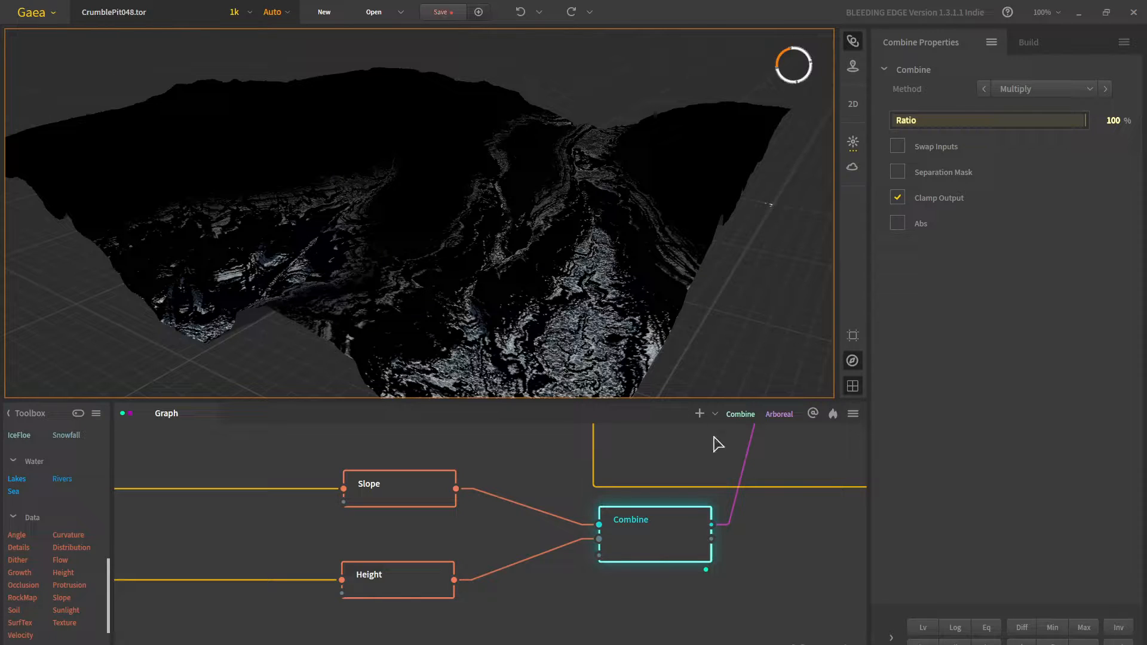
Preview the Blend Combine node masked by the Slope and Height product, and inspect its colouring across the terrain
middle_click_drag(692, 461, 548, 550)
scroll(582, 478, "down", 3)
middle_click_drag(581, 473, 508, 606)
left_click(574, 540)
left_click_drag(513, 240, 479, 258)
middle_click_drag(454, 338, 512, 281)
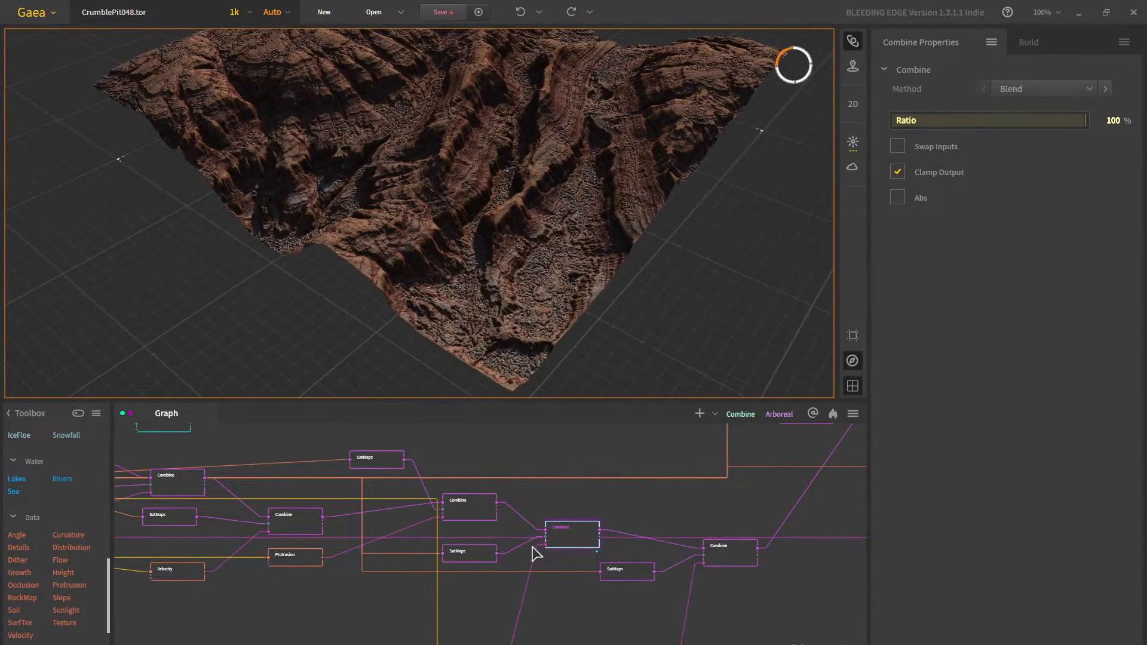
scroll(543, 267, "up", 2)
middle_click_drag(586, 245, 609, 335)
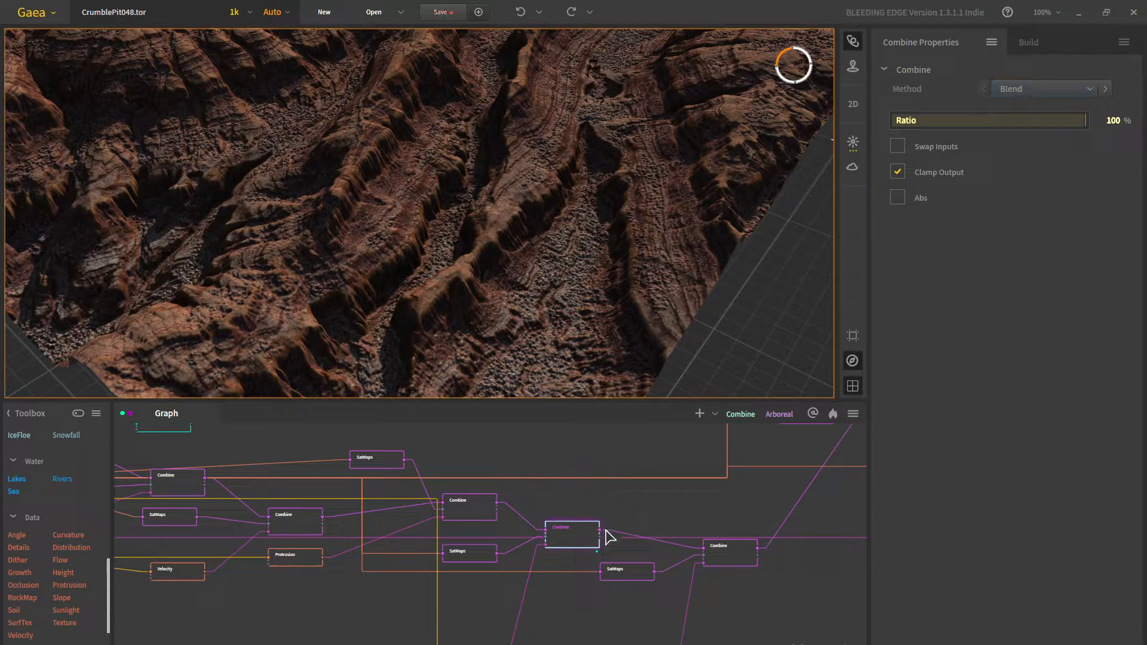
Preview the following Blend Combine node in the colour chain and check the Rocky SatMaps node feeding it
scroll(633, 576, "up", 2)
left_click(612, 558)
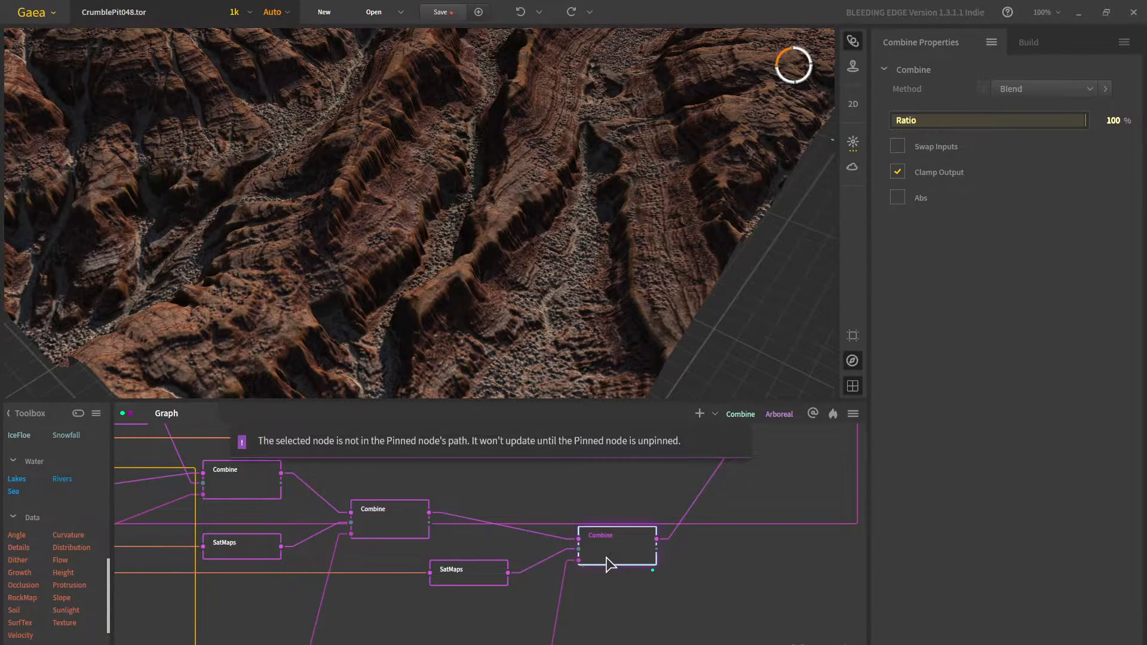
left_click(504, 578)
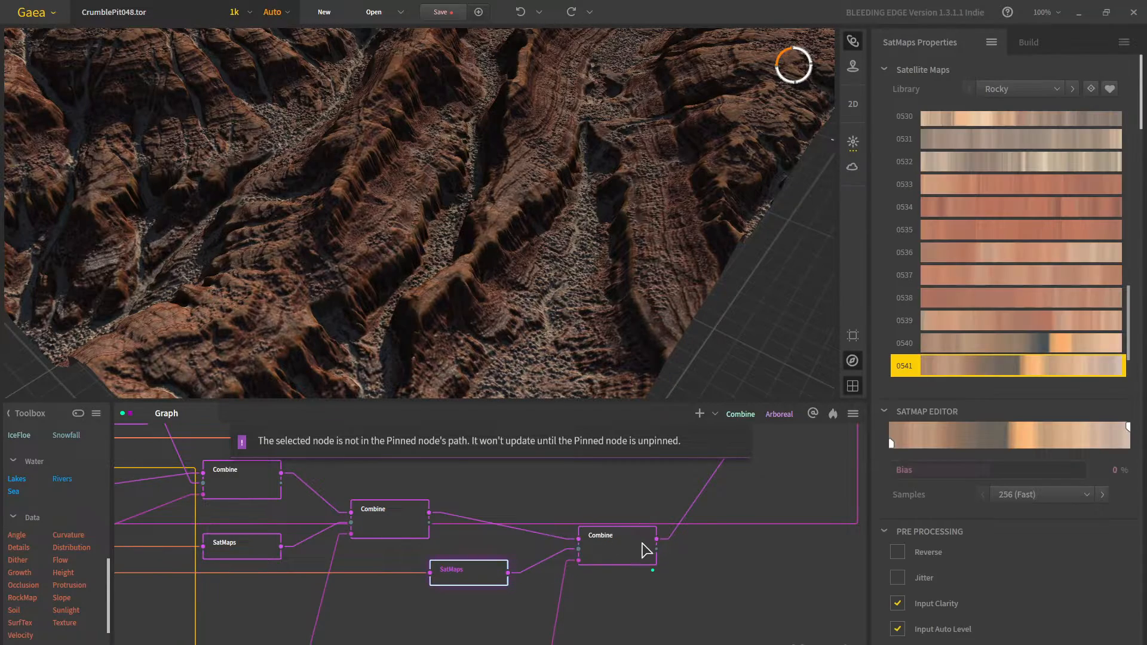
Preview the Flow node that masks this Combine and examine its channels and settings
middle_click_drag(576, 633, 622, 439)
left_click(535, 525)
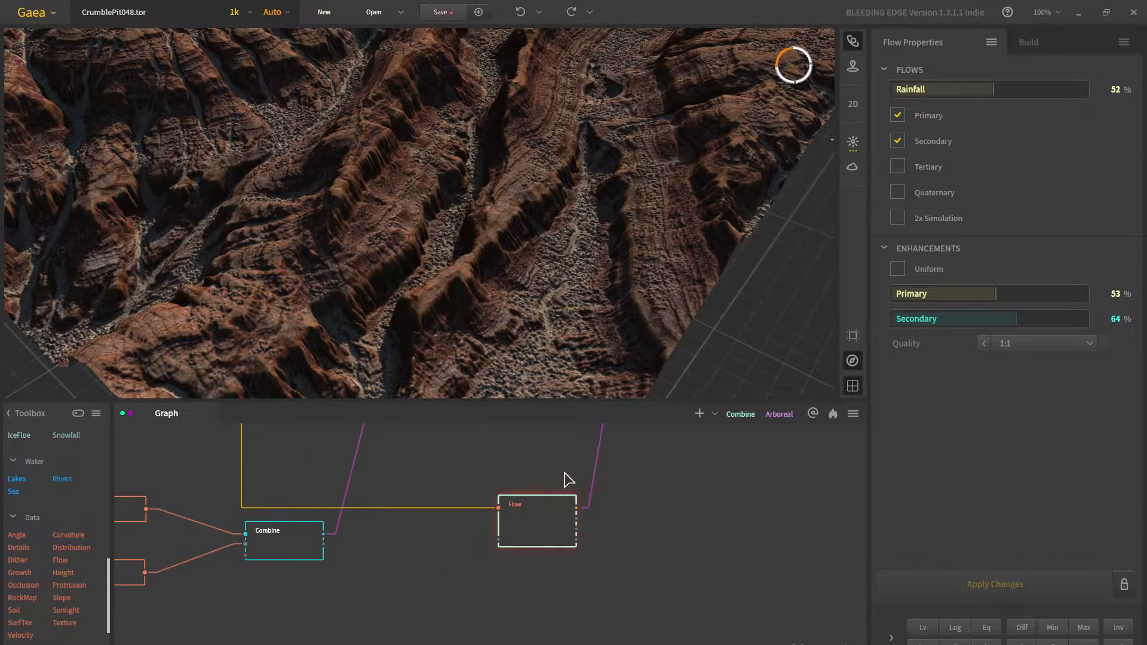
key("f")
scroll(483, 189, "down", 3)
middle_click_drag(458, 250, 460, 178)
left_click_drag(460, 178, 480, 251)
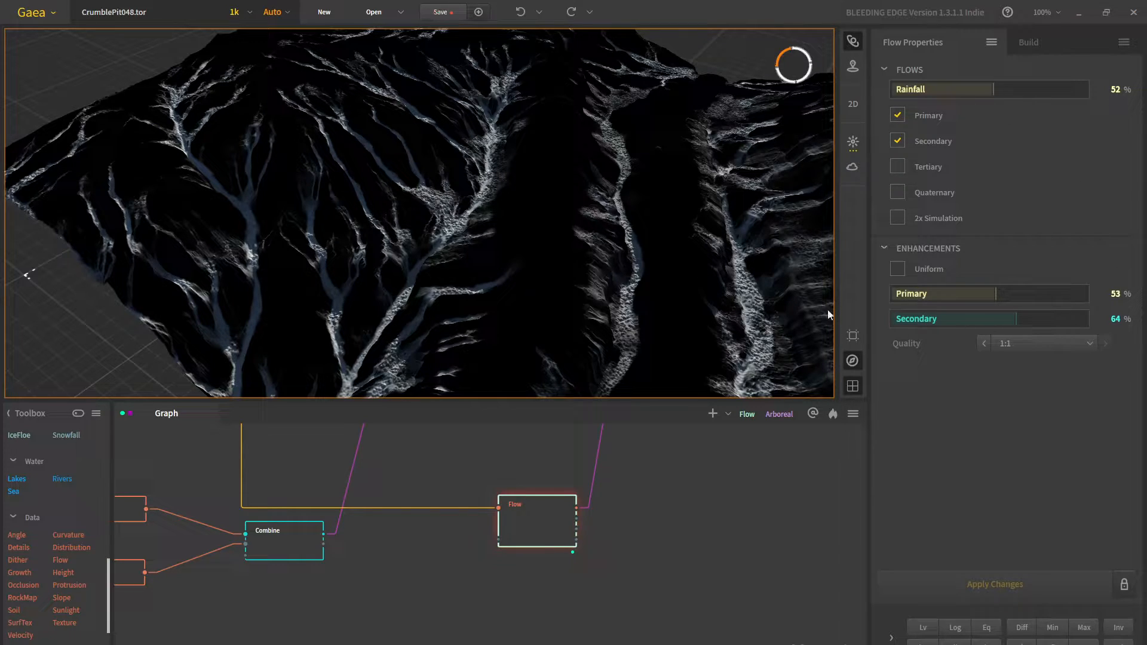
middle_click_drag(457, 500, 395, 580)
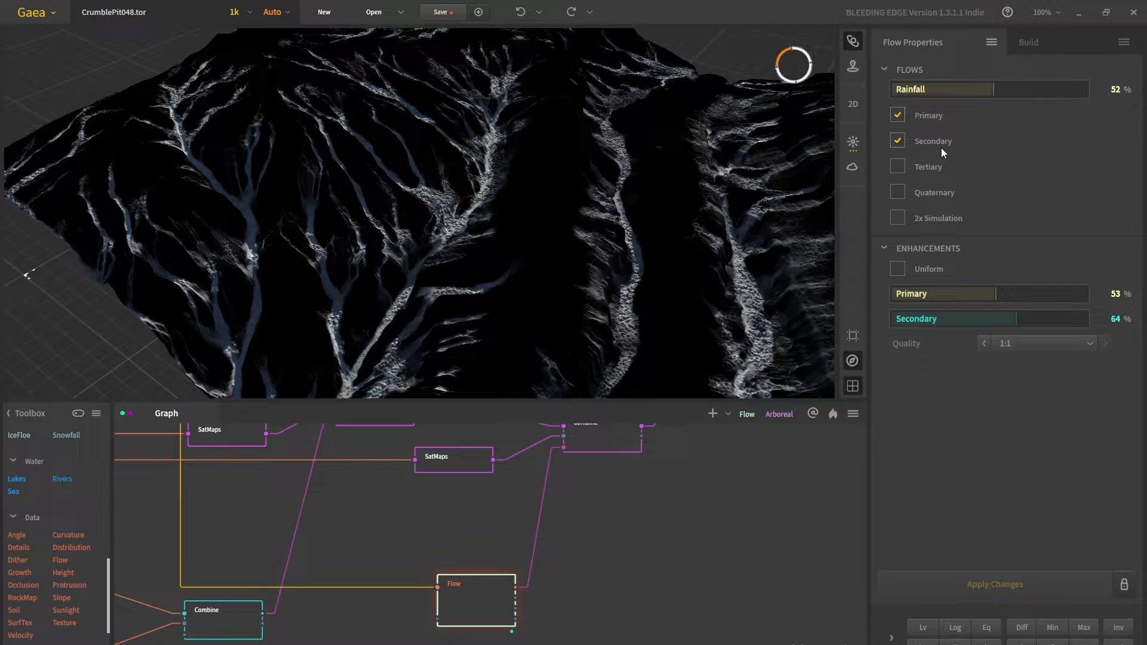
Enable Tertiary flows on the Flow node and inspect the mask's smaller channels up close
left_click(931, 172)
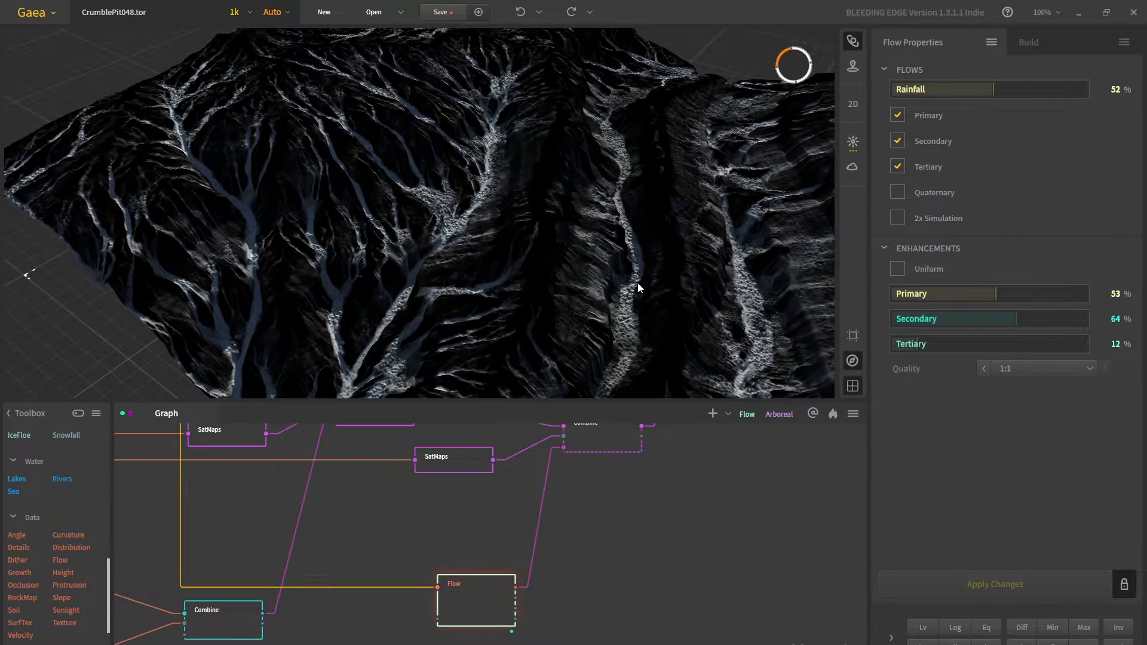
scroll(418, 255, "up", 10)
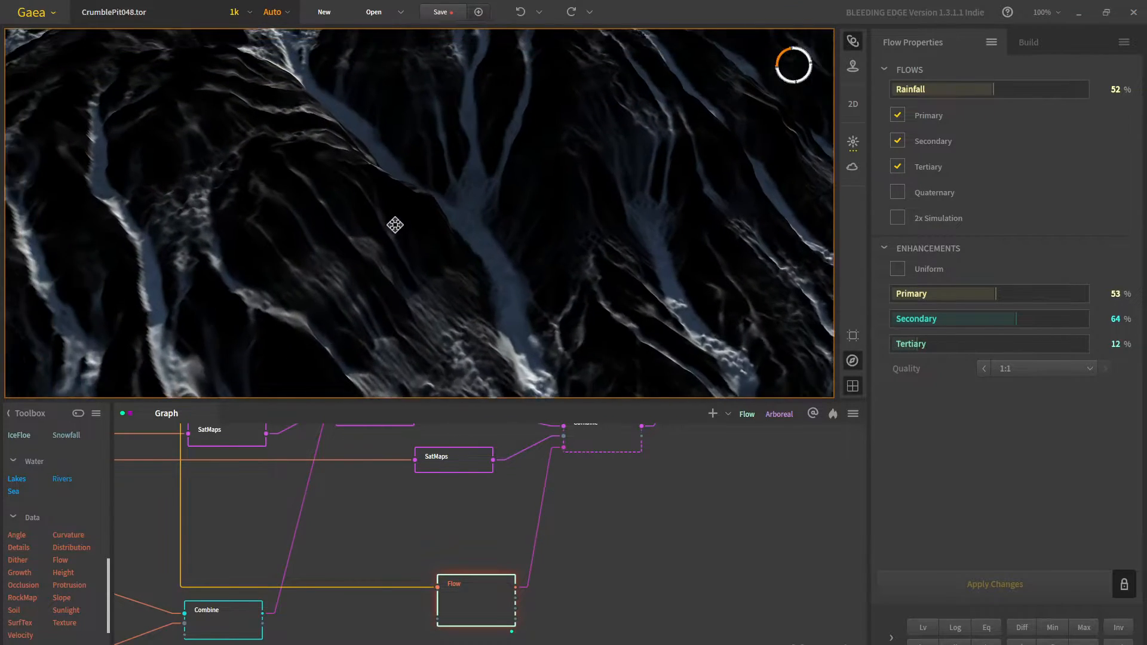
scroll(339, 294, "down", 3)
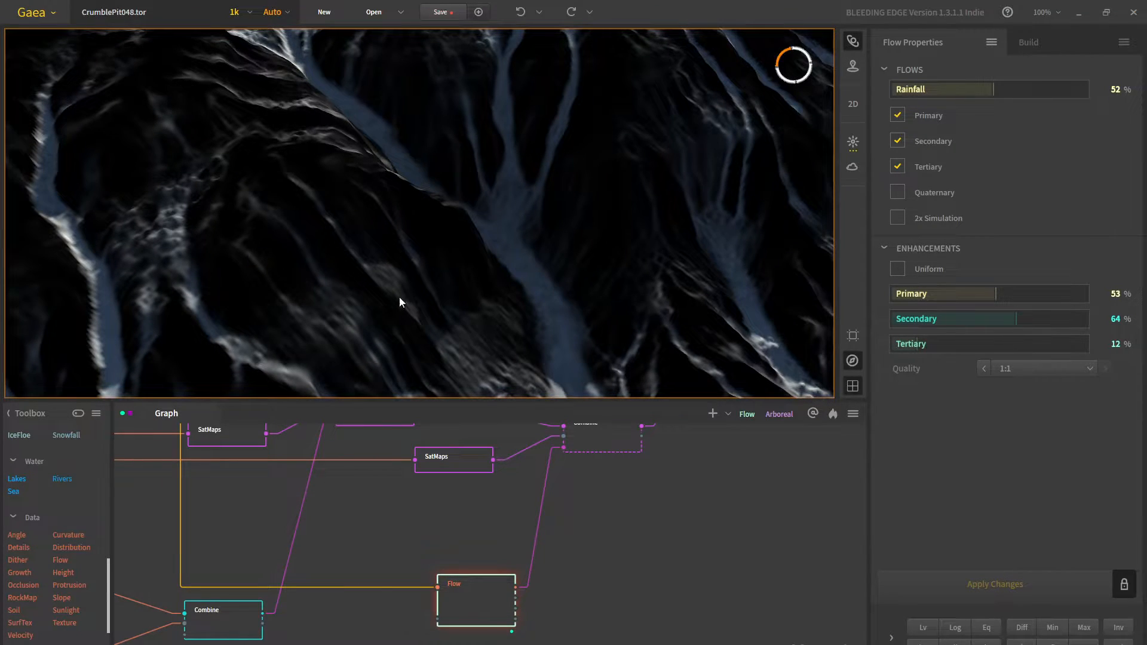
scroll(597, 228, "down", 3)
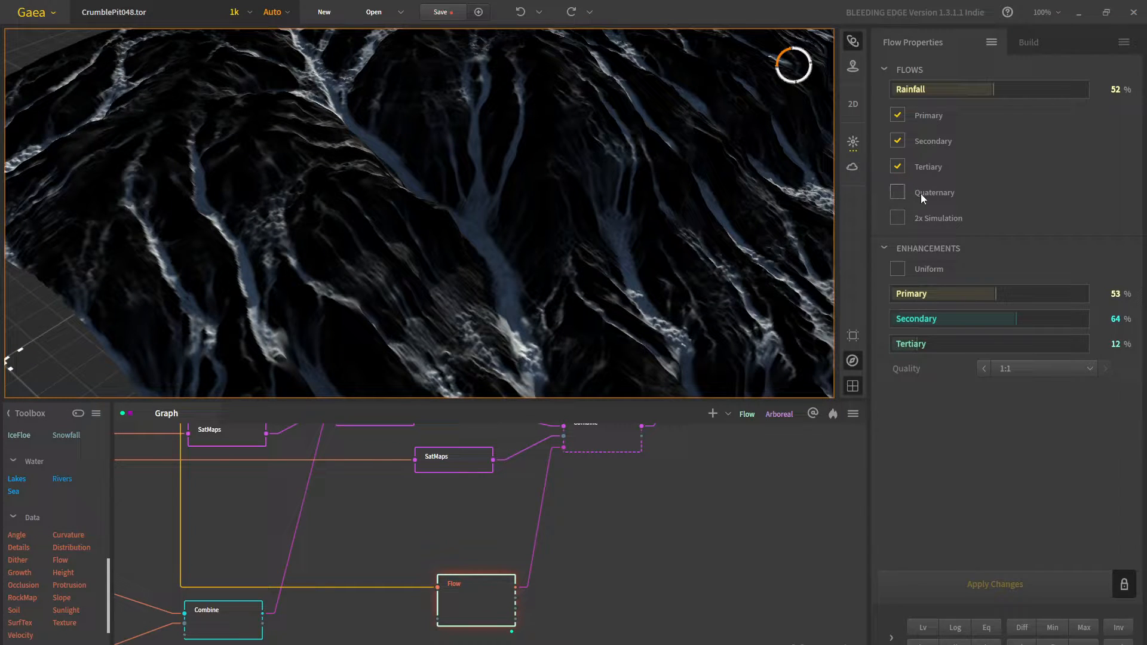
Enable Quaternary flows on the Flow node and inspect the mask's finest streams up close and from farther away
left_click(898, 195)
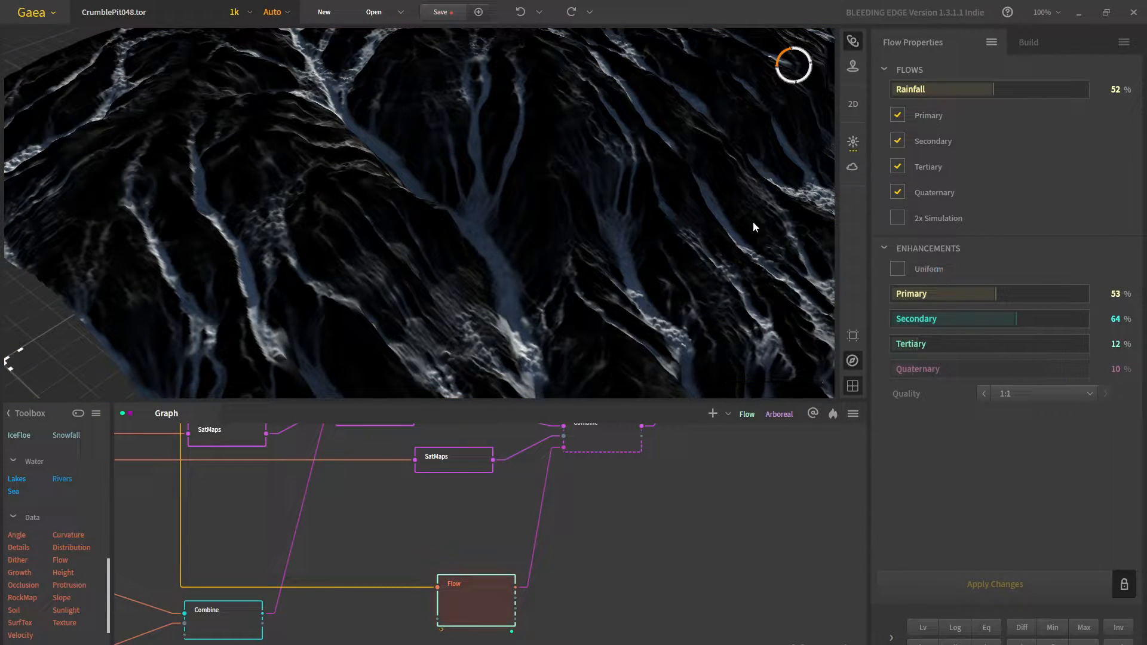
scroll(299, 221, "down", 3)
scroll(446, 214, "up", 4)
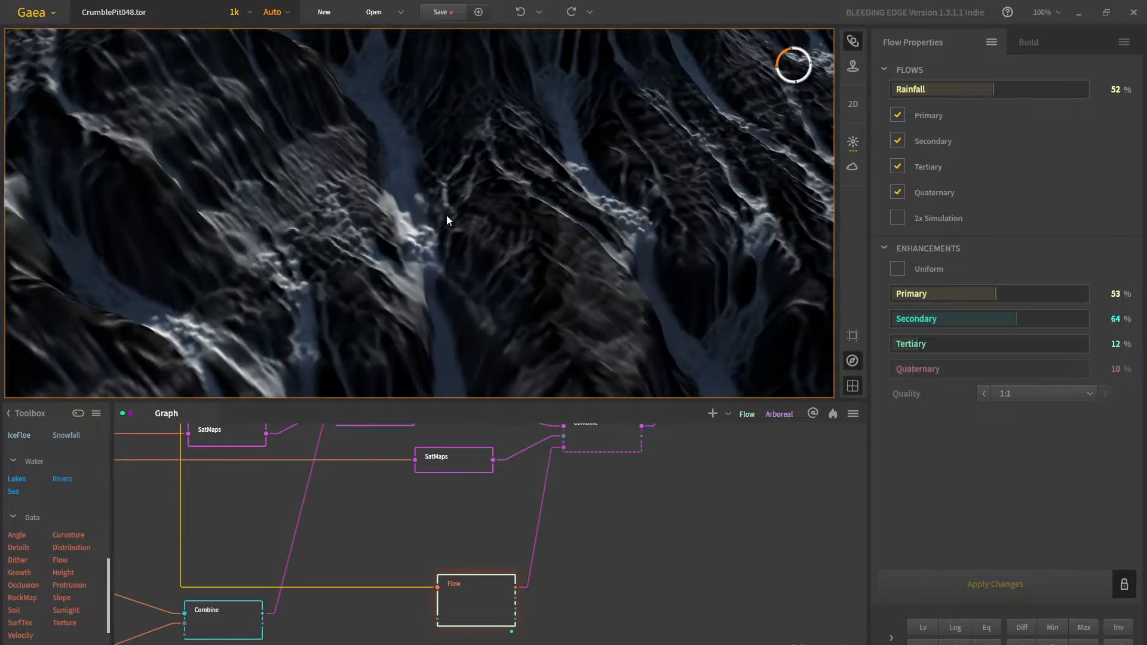
scroll(505, 214, "down", 5)
middle_click_drag(530, 208, 481, 187)
scroll(481, 186, "down", 3)
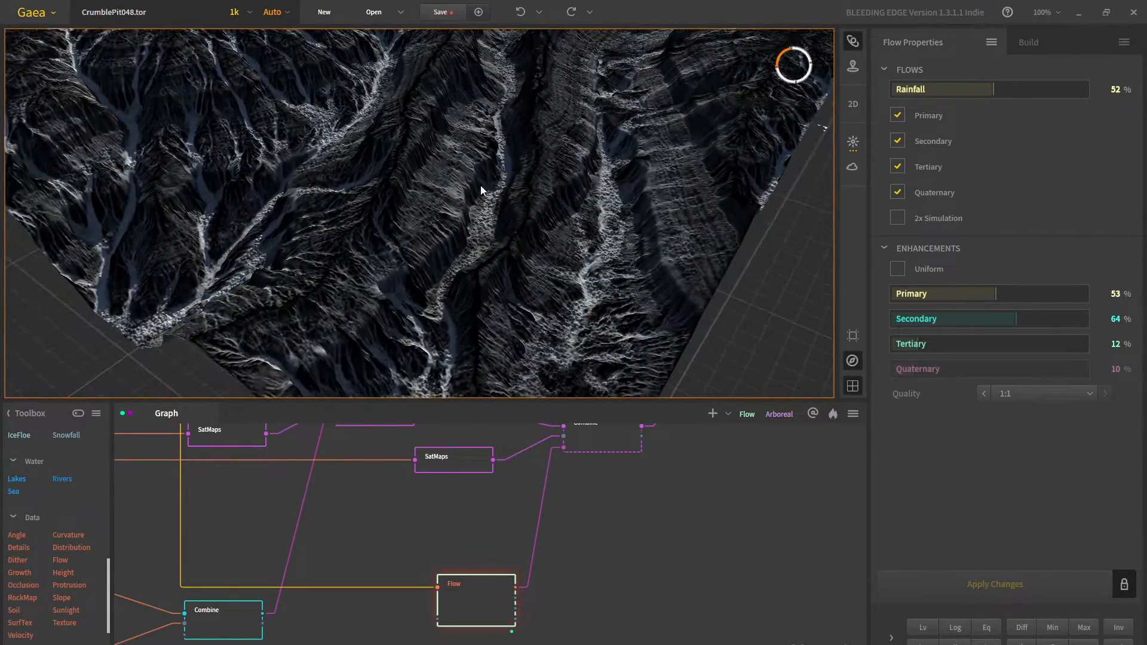
left_click_drag(559, 191, 532, 214)
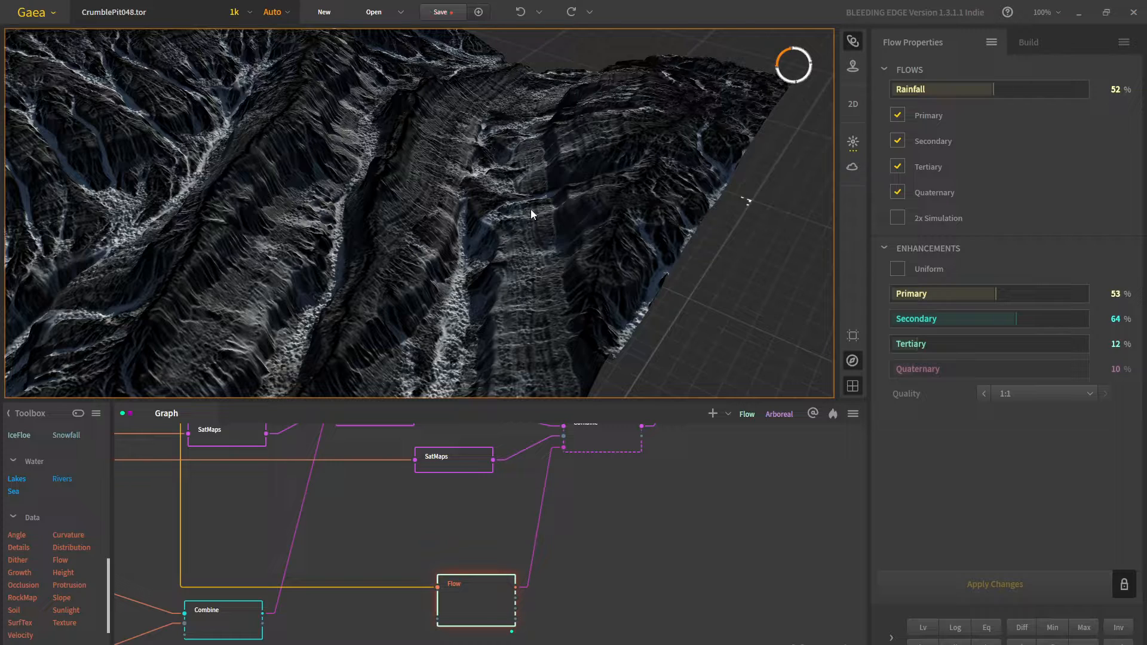
Disable Quaternary and Tertiary flows on the Flow node, leaving only Primary and Secondary enabled
left_click(898, 192)
left_click(897, 166)
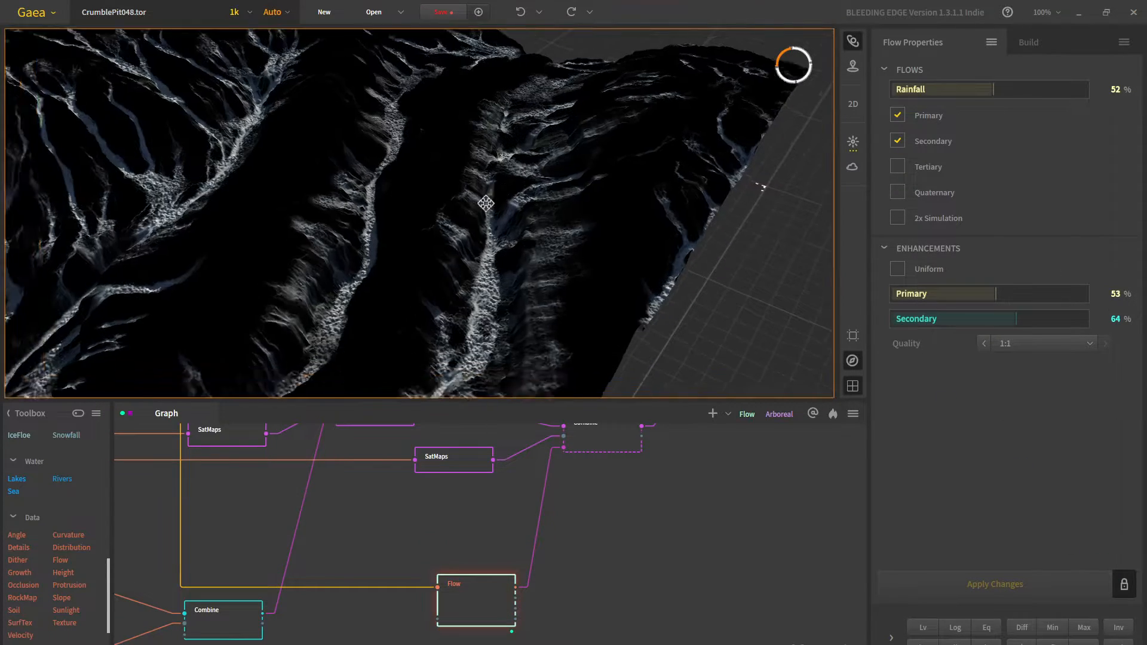
left_click_drag(485, 203, 520, 193)
left_click_drag(363, 151, 383, 200)
Preview the Flow-masked Combine node and inspect its colour blend in the terrain's gullies from several angles
middle_click_drag(564, 457, 545, 516)
left_click(584, 508)
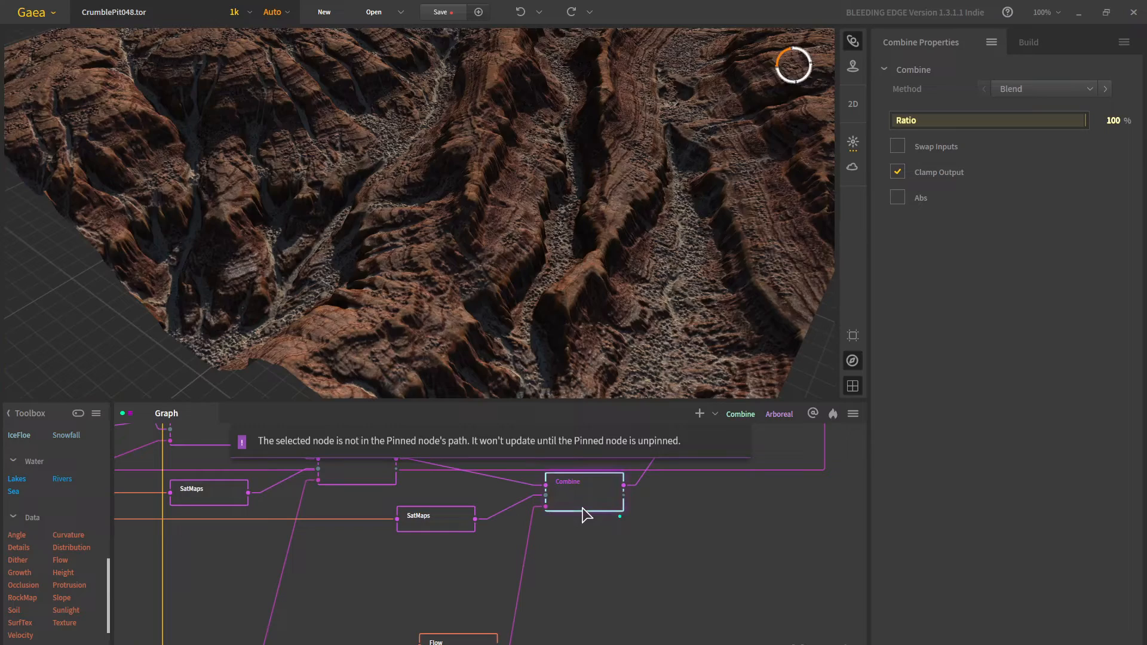
left_click_drag(497, 232, 499, 240)
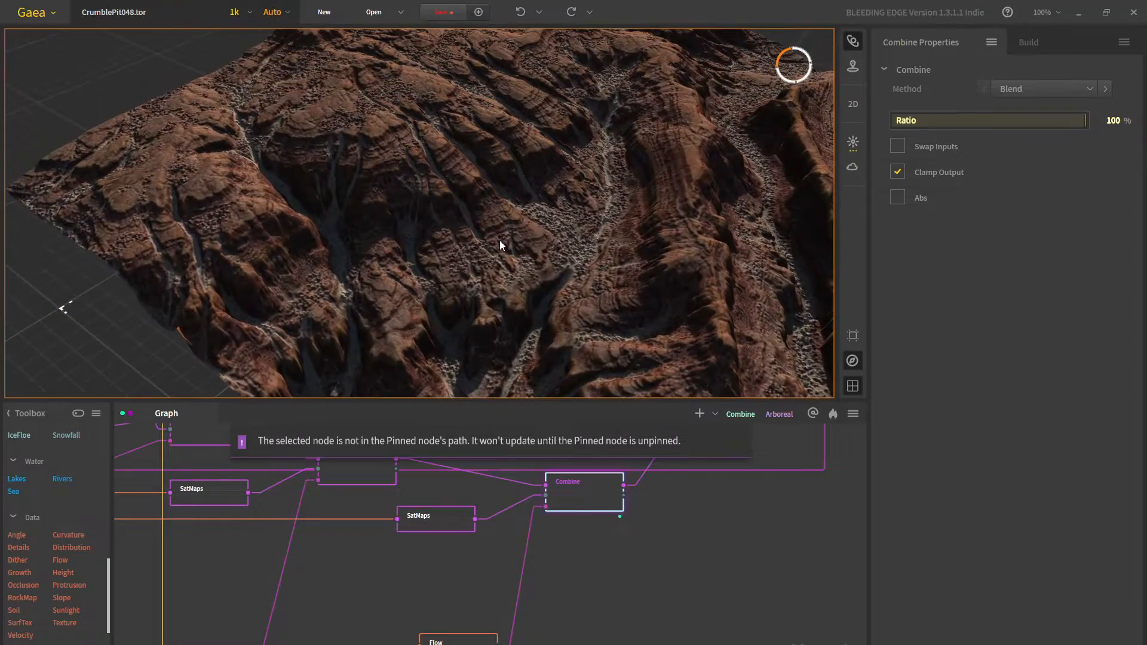
left_click_drag(601, 262, 500, 192)
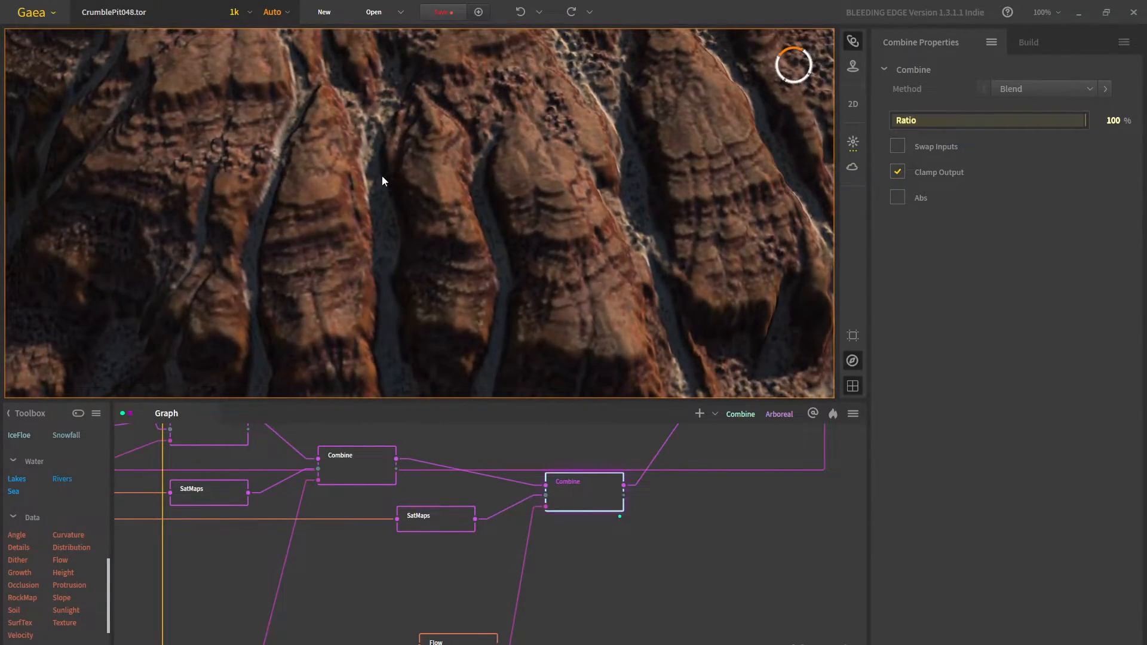
left_click_drag(416, 190, 526, 178)
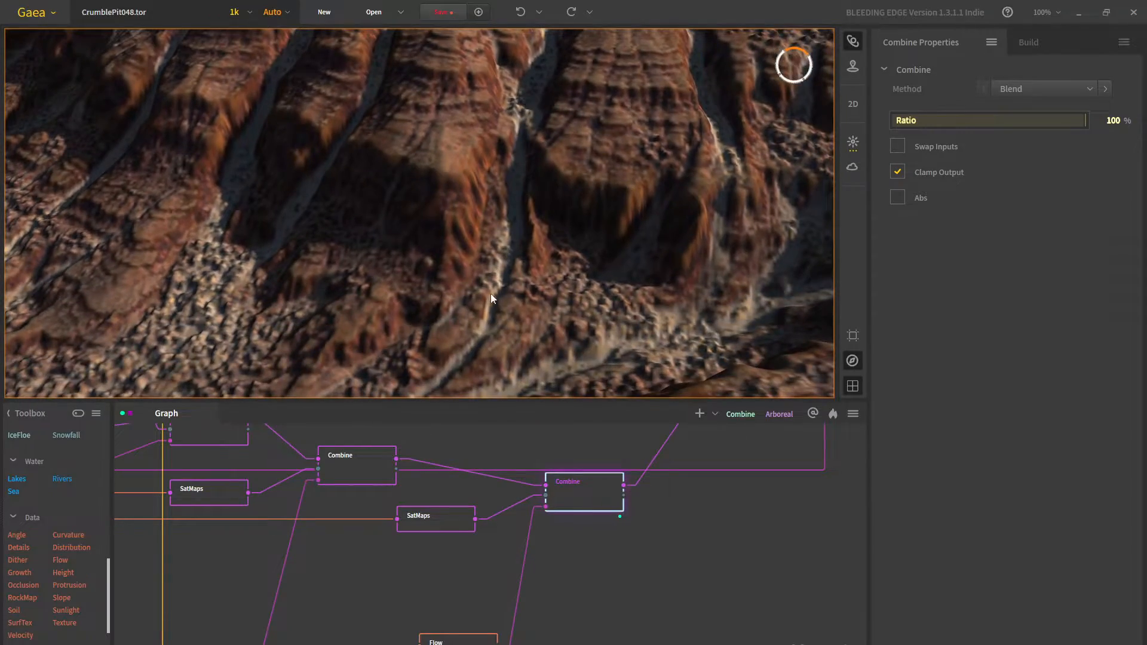
left_click_drag(281, 250, 558, 233)
scroll(557, 233, "down", 3)
Preview the Max Combine node, check its SatMaps input, and shift the Combine node slightly to expose its connections
left_click_drag(654, 429, 542, 535)
scroll(559, 514, "down", 3)
scroll(543, 535, "up", 2)
left_click(609, 508)
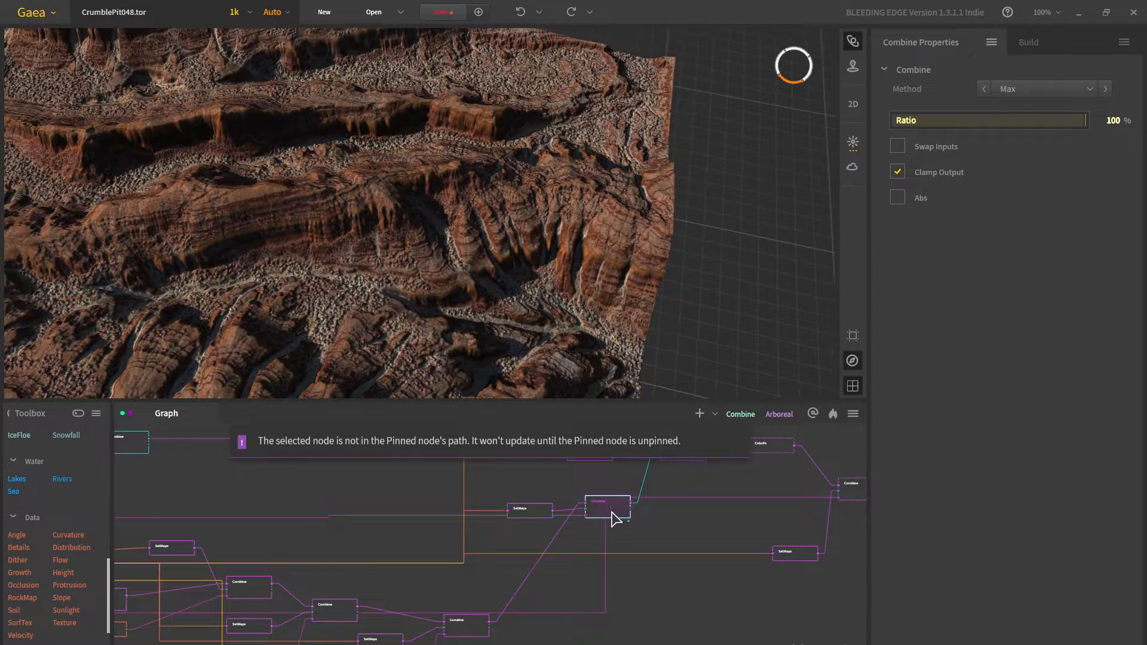
middle_click_drag(367, 259, 478, 178)
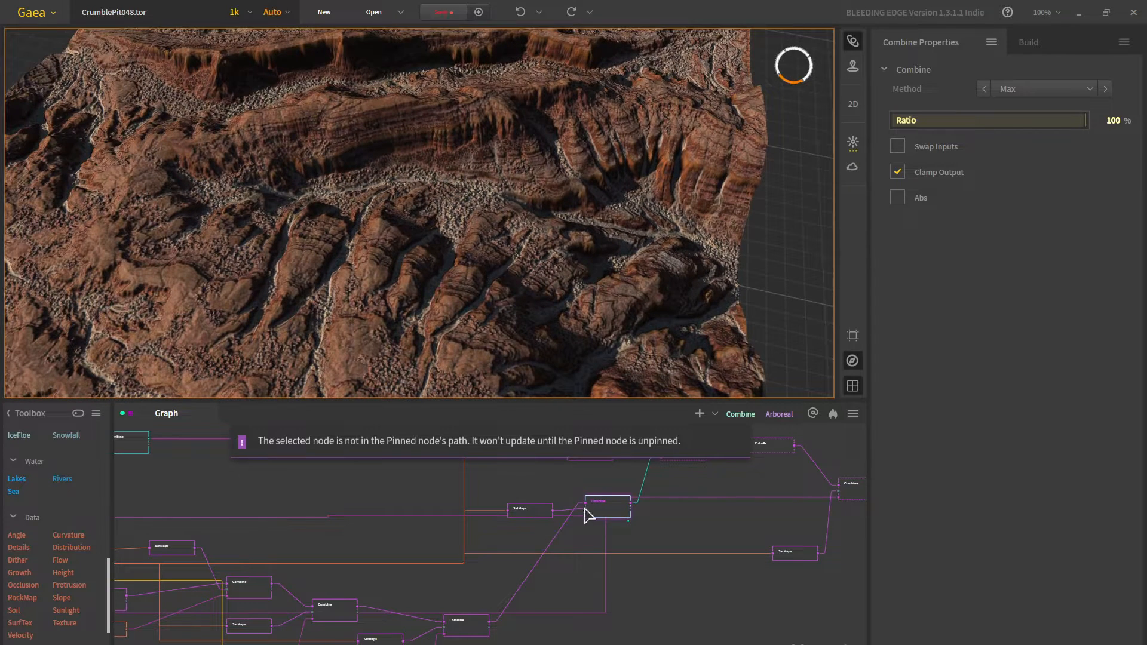
left_click(532, 512)
left_click_drag(603, 512, 621, 495)
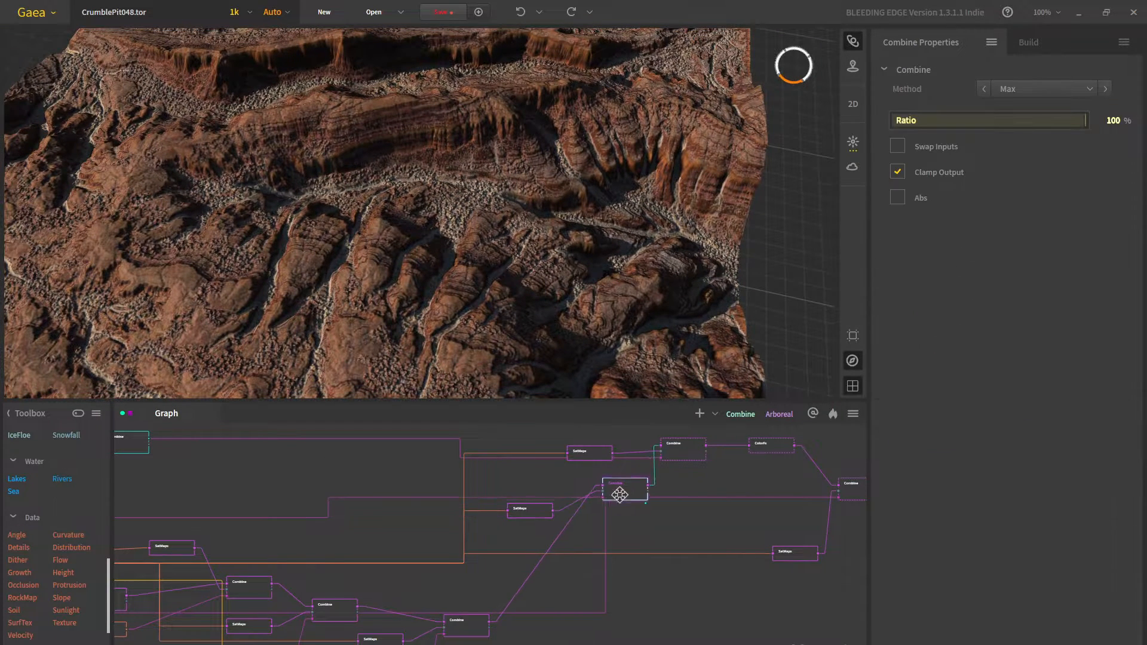
Preview the AutoLevel node fed by Invert and examine its mask over the scattered rocks
scroll(282, 502, "up", 2)
scroll(464, 504, "up", 2)
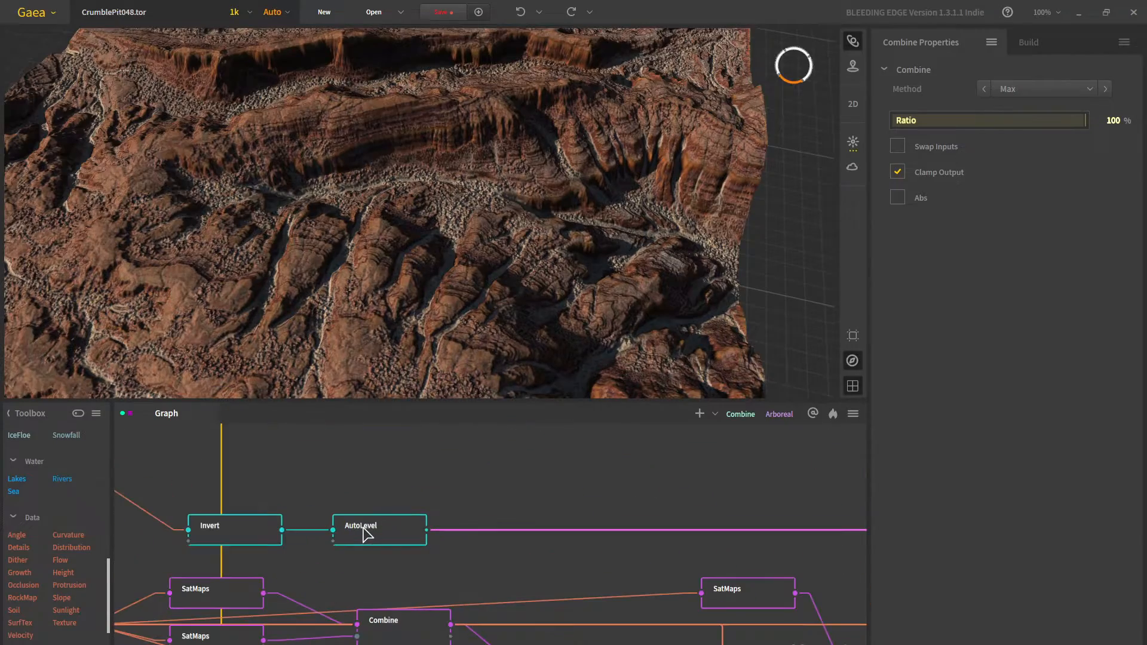
left_click(363, 531)
key("f")
left_click_drag(431, 272, 374, 293)
scroll(377, 314, "up", 3)
scroll(380, 511, "down", 2)
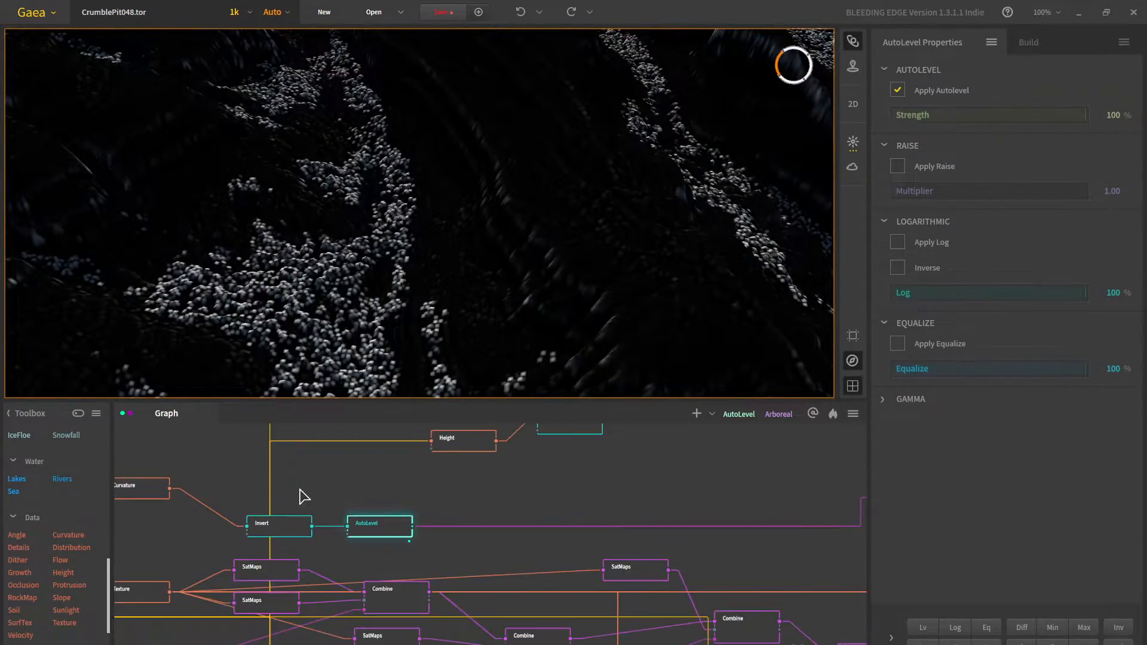
Preview the Curvature node at the start of the Invert and AutoLevel branch, inspecting it from afar and up close
left_click_drag(300, 490, 471, 513)
left_click(312, 514)
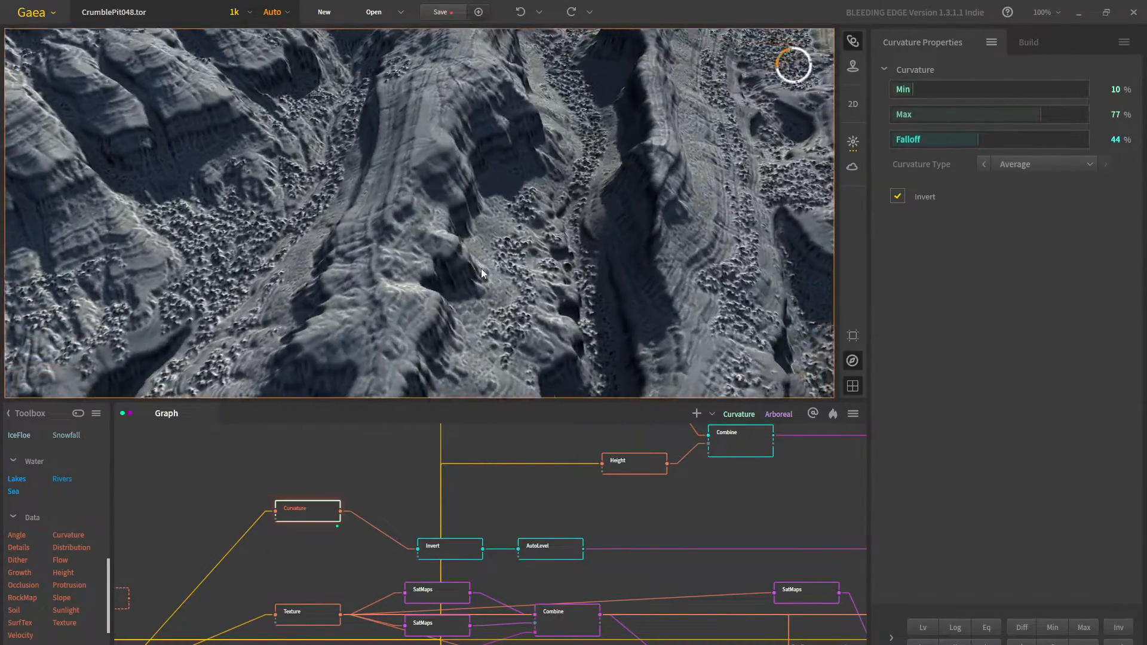
scroll(482, 269, "down", 3)
left_click_drag(482, 269, 494, 326)
scroll(512, 296, "down", 3)
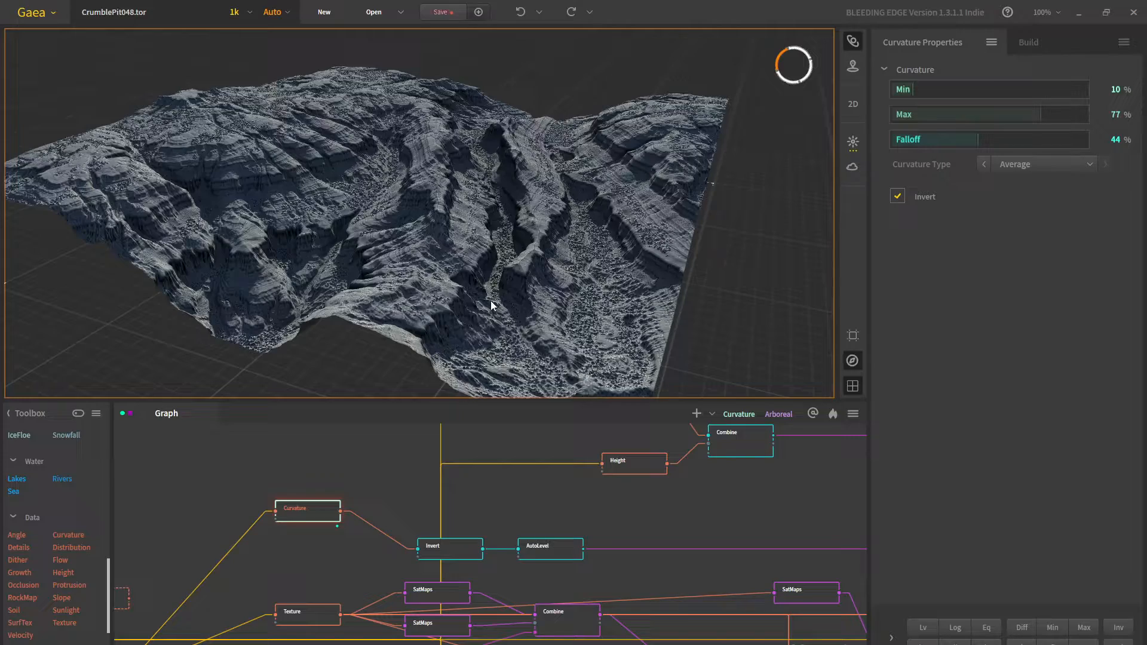
scroll(491, 306, "up", 10)
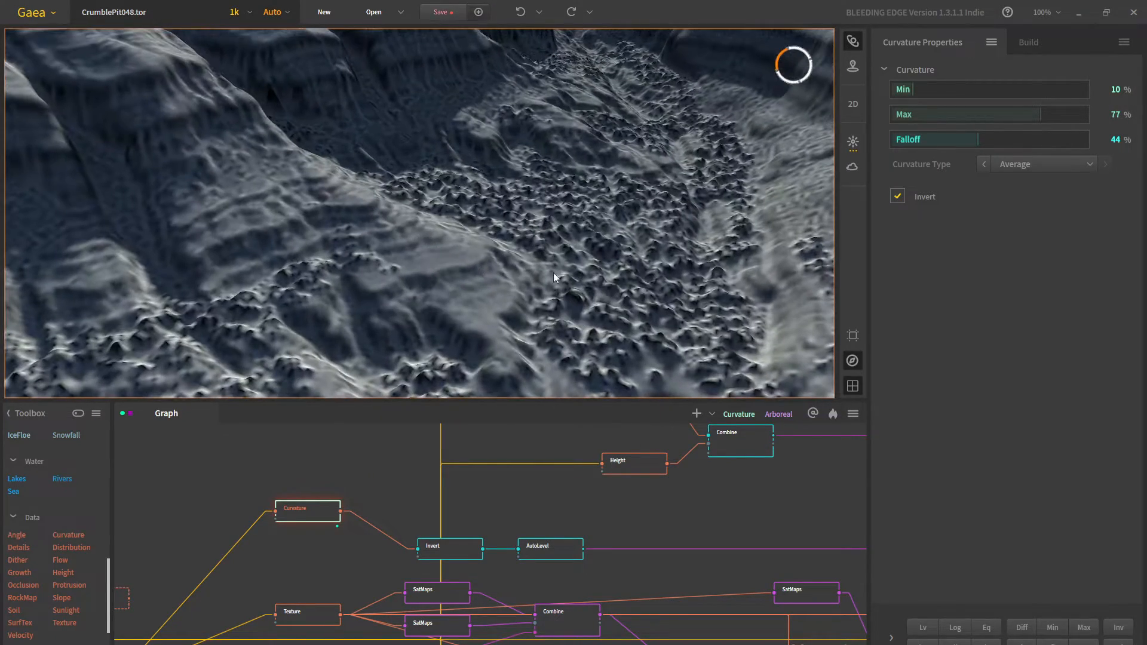
Preview the Invert node fed by Curvature and inspect its mask over the scattered rocks
scroll(538, 266, "down", 5)
left_click(451, 550)
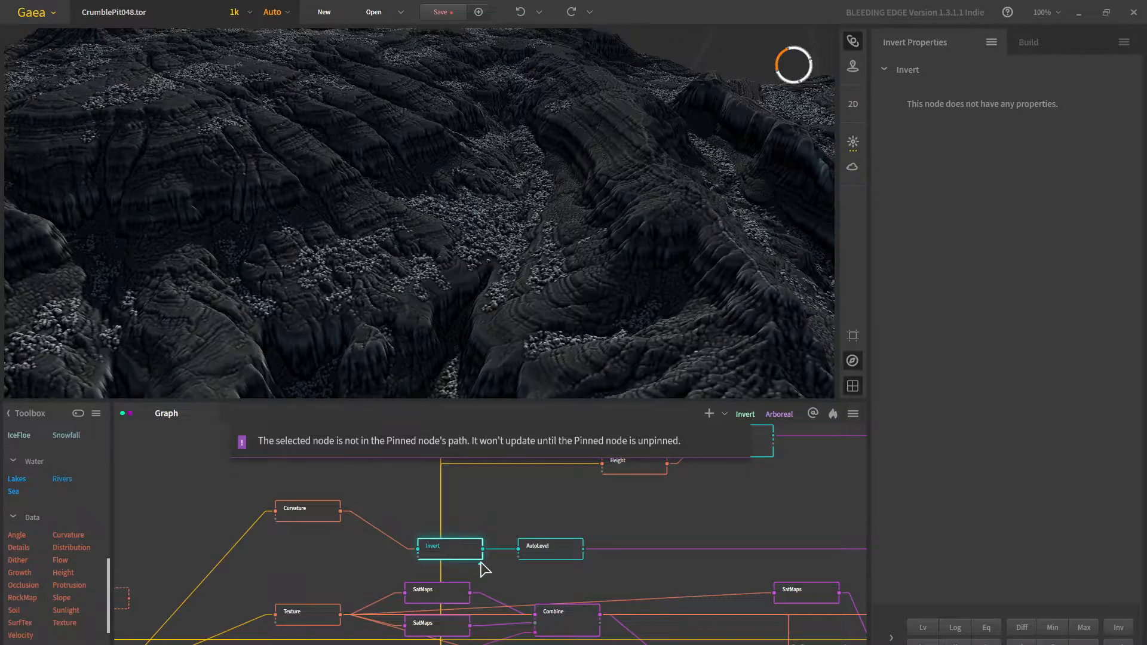
scroll(506, 305, "up", 6)
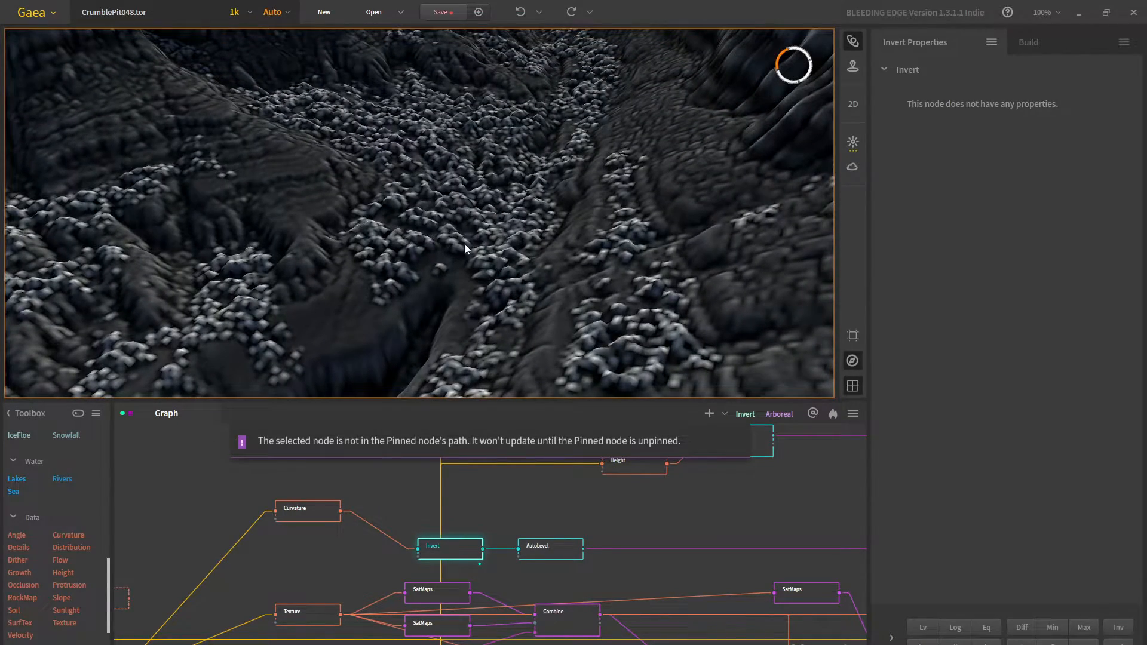
scroll(496, 275, "down", 4)
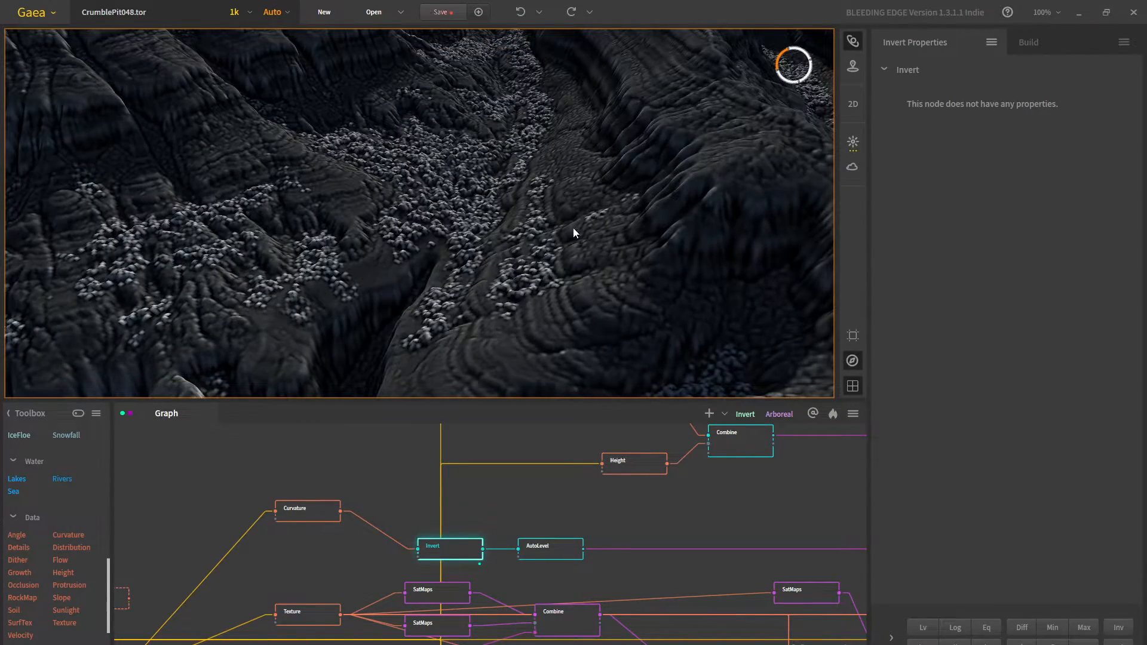
Preview the AutoLevel node after Invert and inspect its mask across the terrain from several angles
left_click(556, 551)
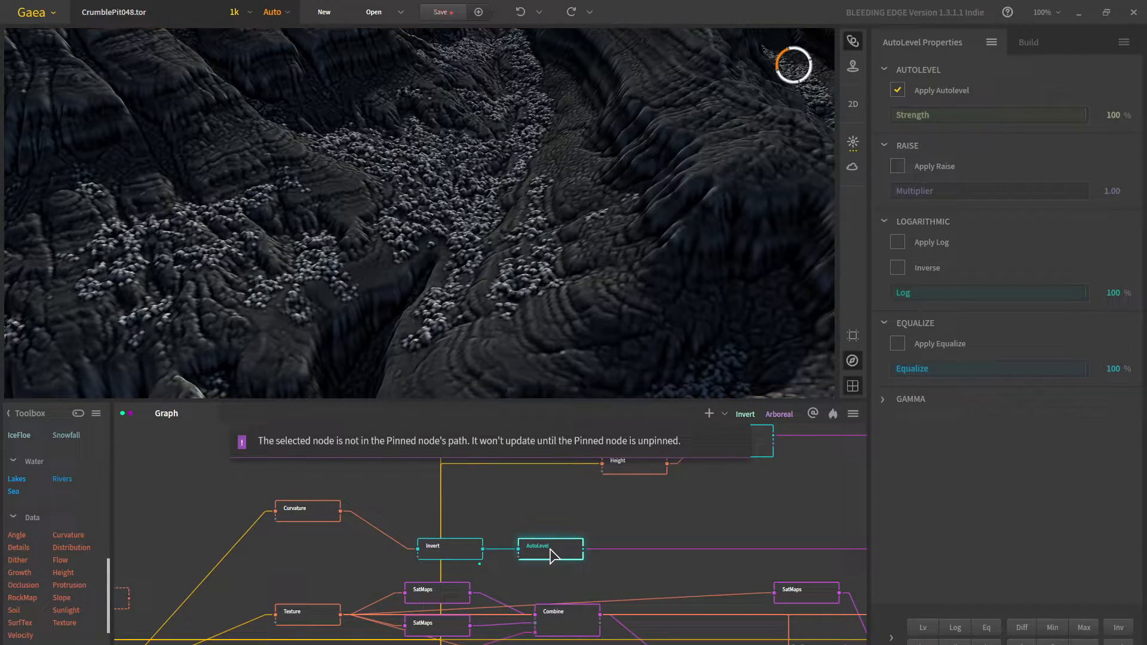
key("f")
scroll(525, 245, "down", 5)
left_click_drag(525, 238, 515, 225)
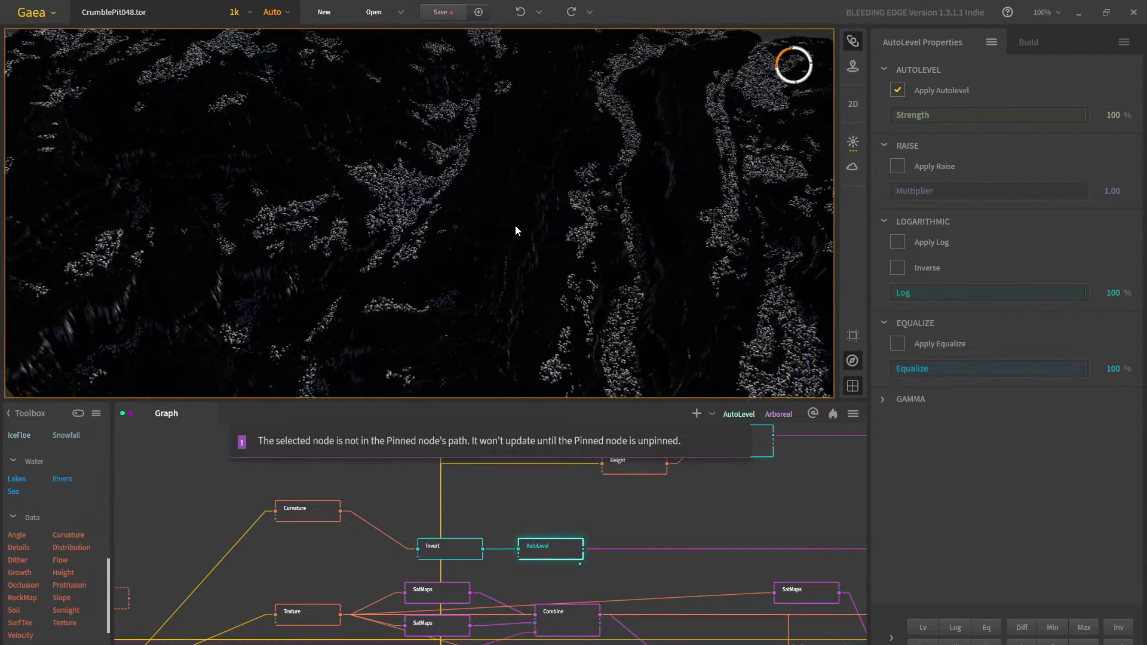
mouse_move(515, 225)
middle_mouse_down()
mouse_move(517, 177)
mouse_move(521, 205)
middle_mouse_up()
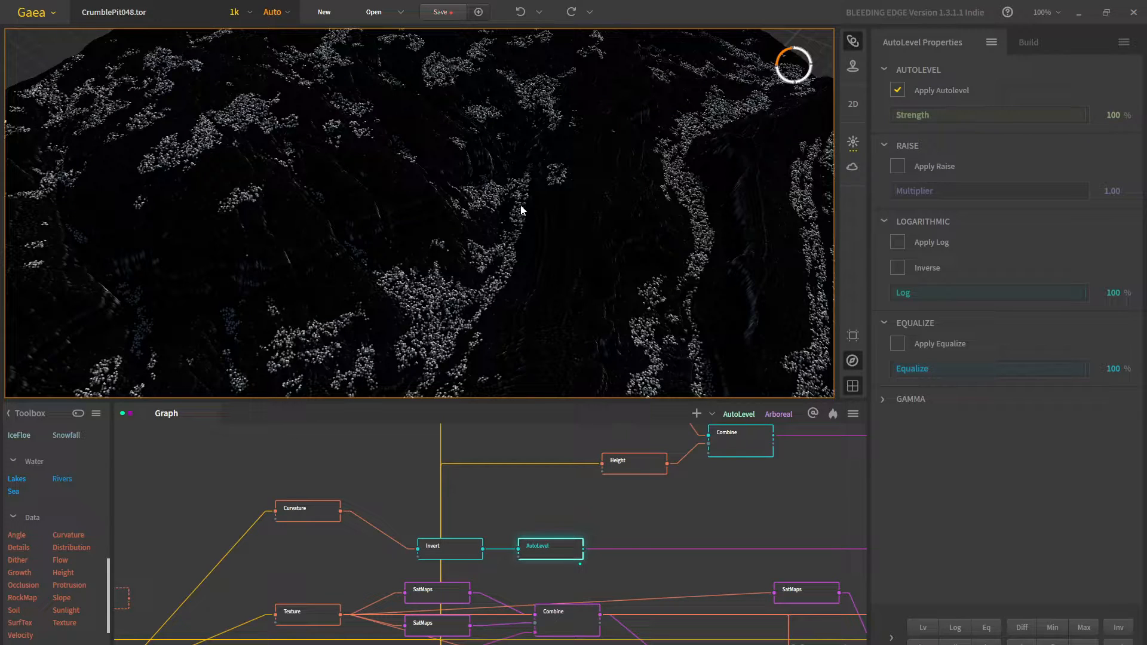
middle_click_drag(661, 264, 585, 232)
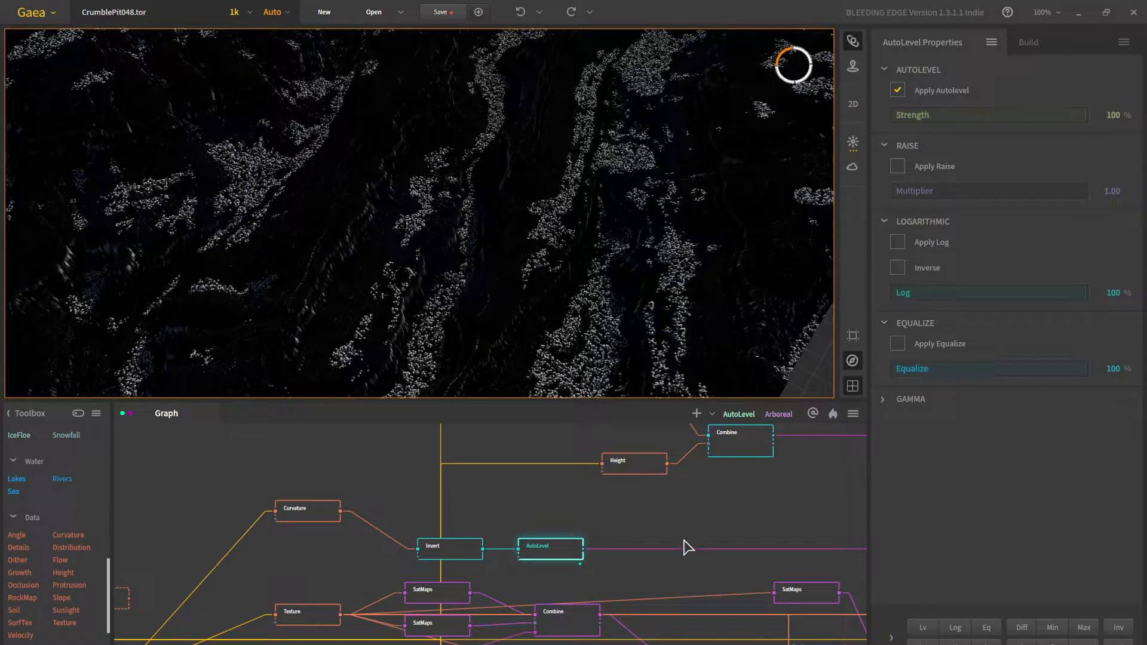
Follow the AutoLevel output to the Max Combine node, preview it with its SatMaps input, and inspect the rock colouring
middle_click_drag(752, 558, 456, 538)
middle_click_drag(693, 525, 313, 532)
middle_click_drag(656, 516, 604, 540)
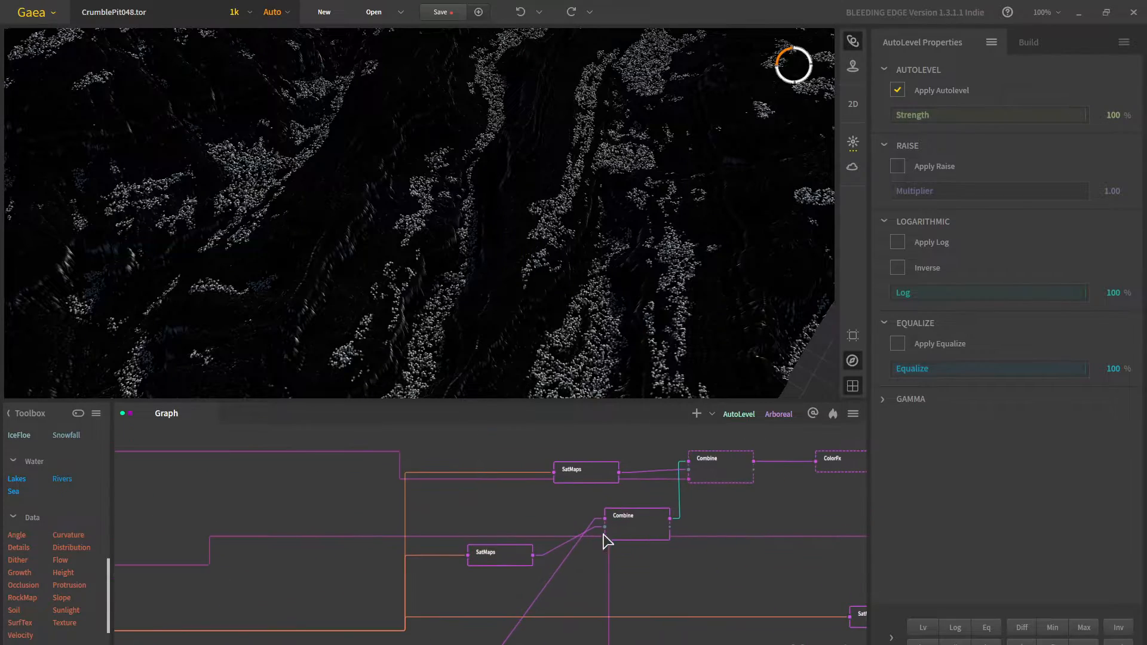
scroll(605, 540, "up", 3)
left_click(640, 535)
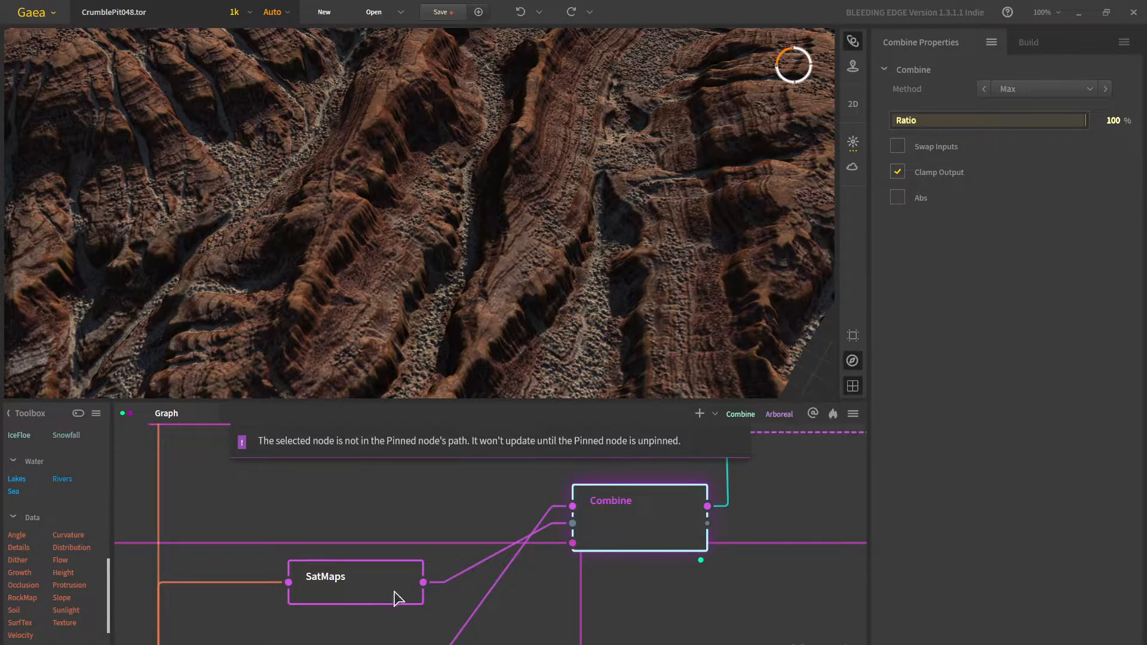
left_click(378, 593)
left_click(642, 532)
scroll(489, 233, "up", 5)
scroll(485, 252, "down", 3)
left_click_drag(485, 252, 367, 231)
scroll(561, 206, "down", 2)
scroll(370, 233, "down", 3)
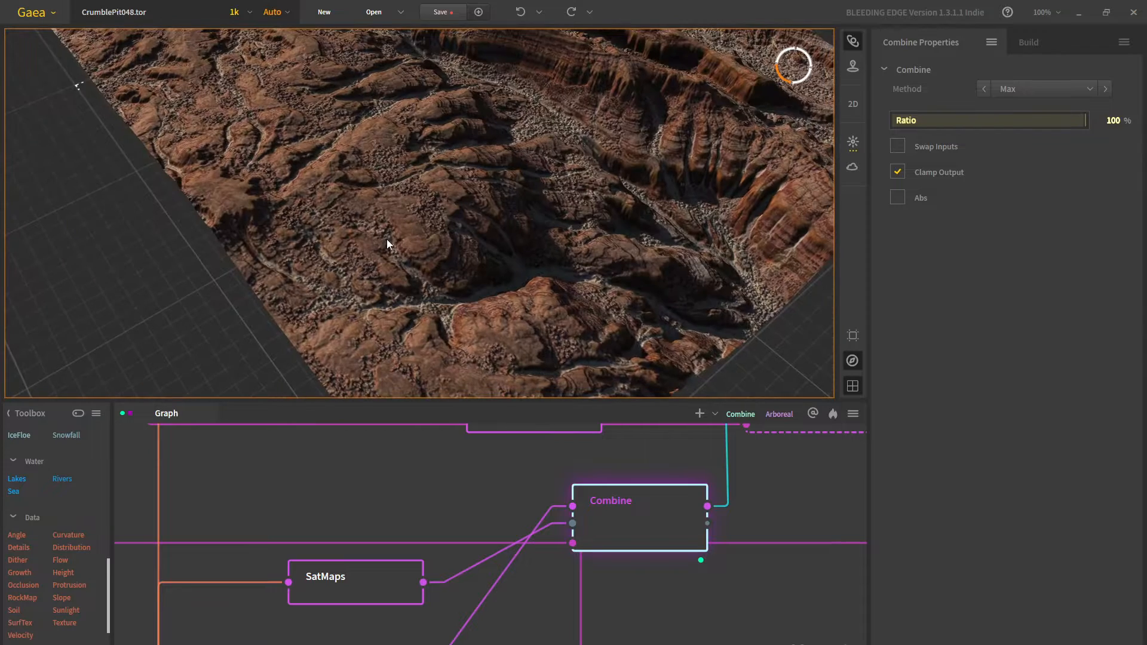
Preview the Blend Combine node before ColorFx and compare it with the Max Combine node feeding it
middle_click_drag(599, 496, 440, 575)
scroll(440, 575, "down", 3)
scroll(571, 577, "up", 3)
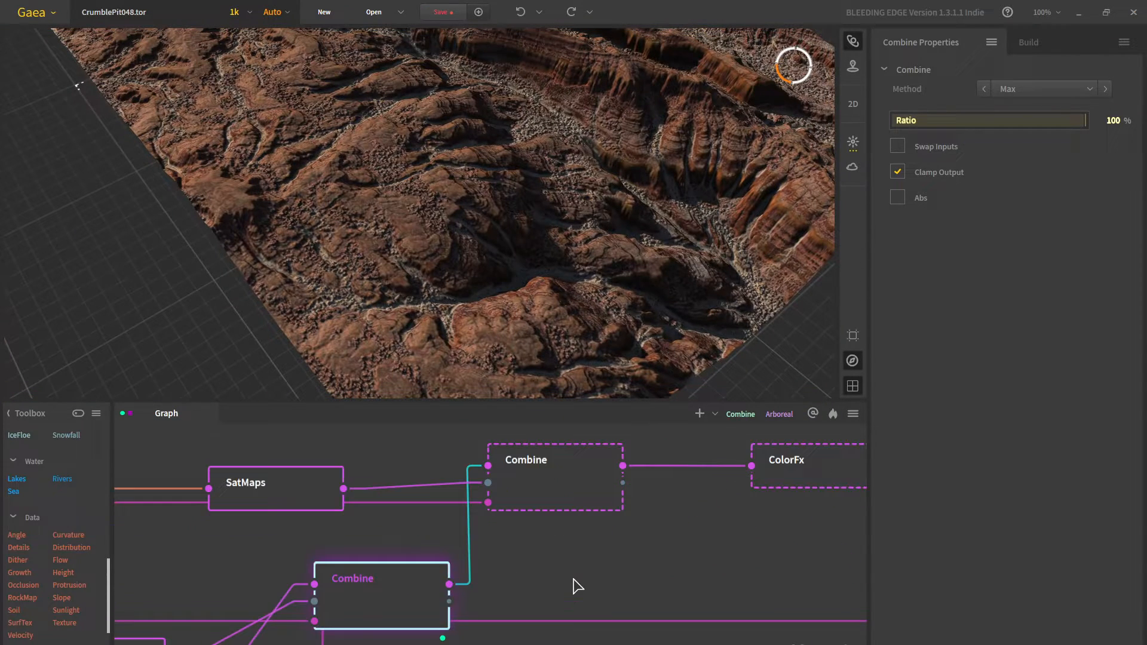
left_click(559, 480)
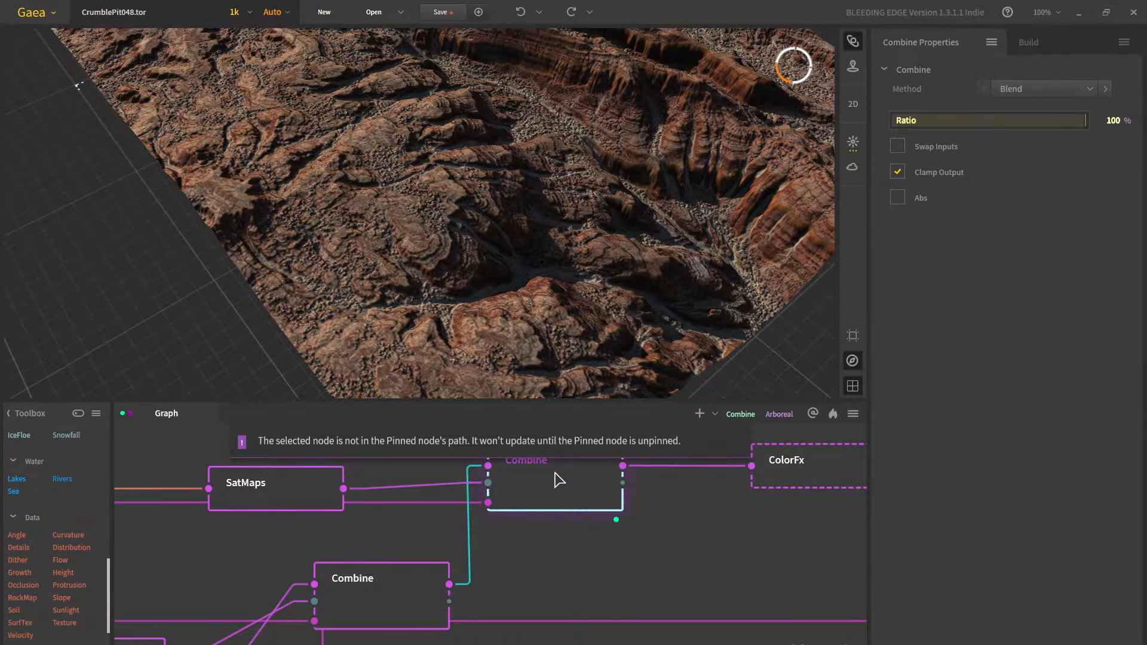
left_click(395, 600)
left_click(569, 490)
scroll(555, 508, "down", 4)
scroll(425, 505, "up", 2)
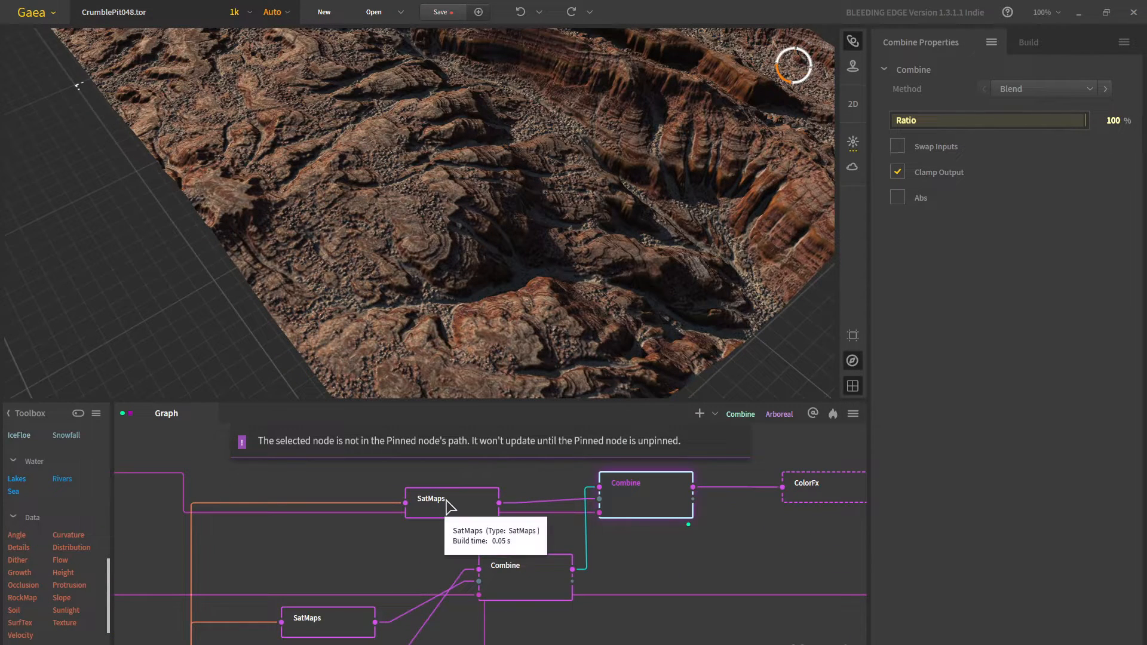
Check the Blend Combine's SatMaps input, then trace its mask to the Multiply Combine of Slope and Height and inspect it
left_click(469, 508)
scroll(540, 527, "down", 3)
middle_click_drag(380, 505, 806, 503)
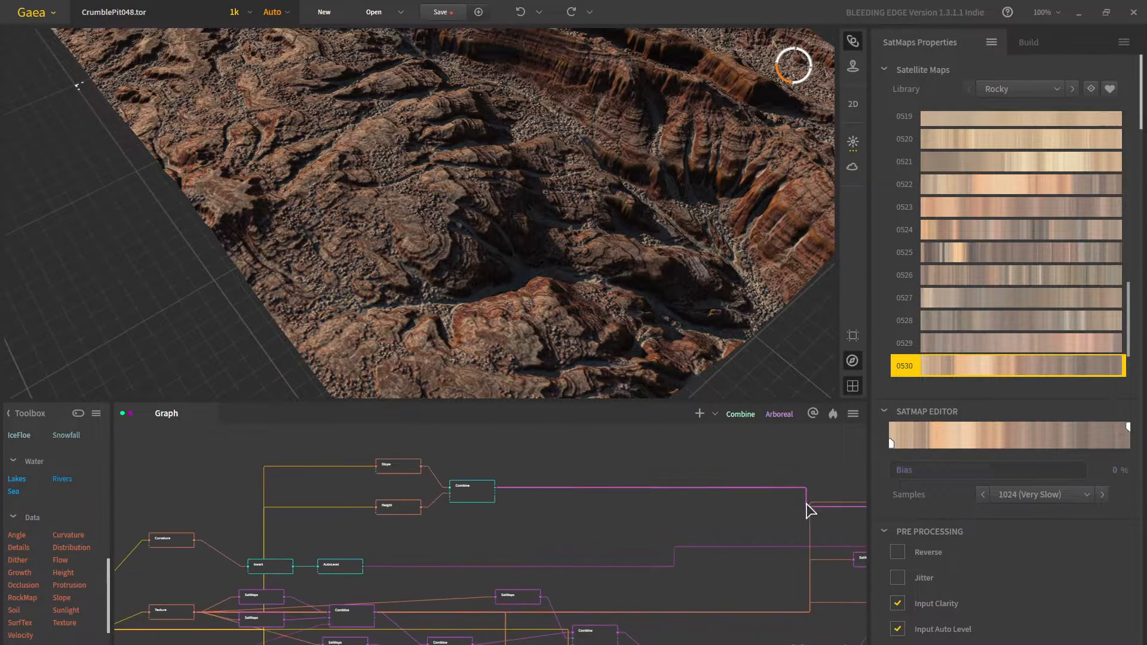
scroll(469, 490, "up", 5)
left_click(466, 502)
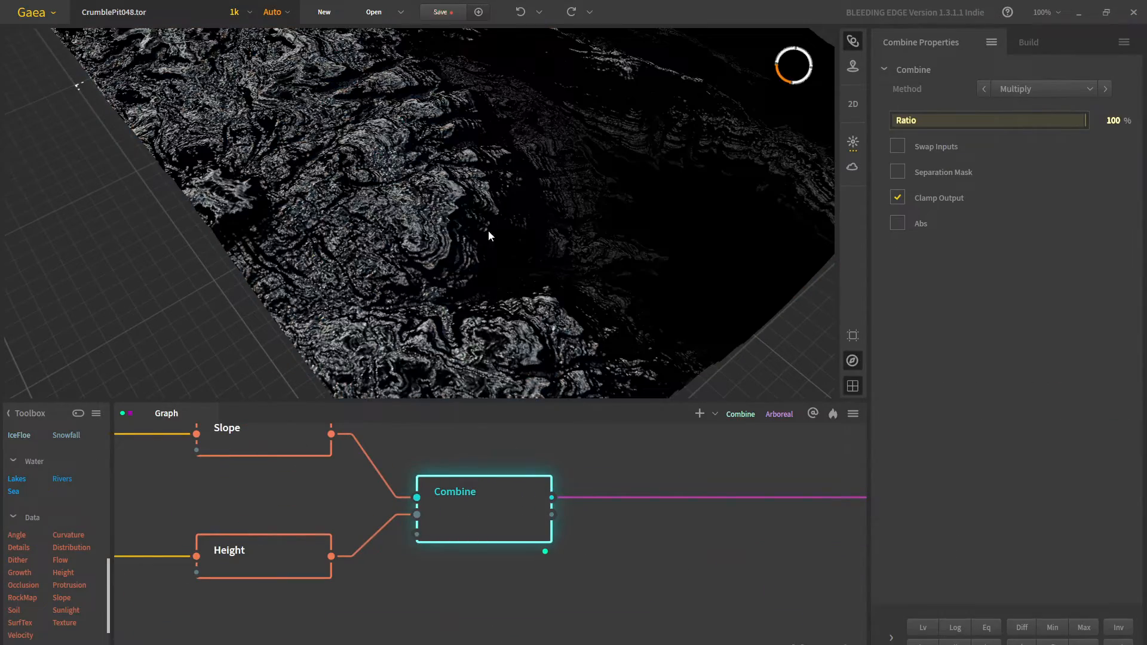
left_click_drag(489, 233, 439, 283)
scroll(463, 297, "down", 4)
scroll(450, 291, "up", 3)
scroll(439, 283, "down", 2)
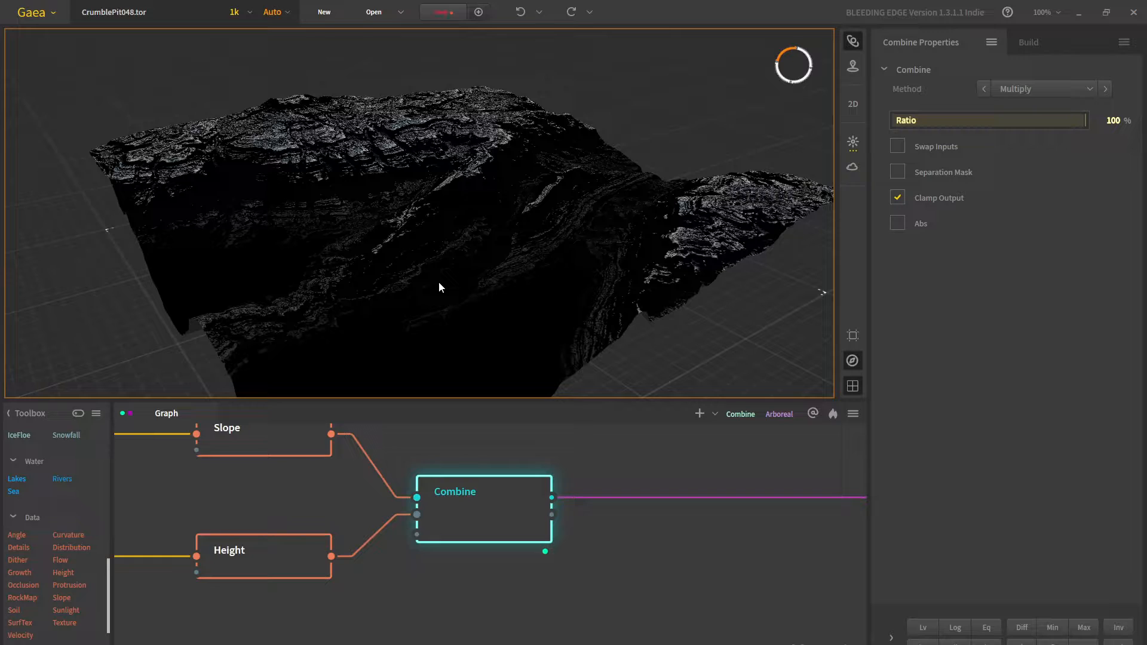
scroll(431, 482, "down", 3)
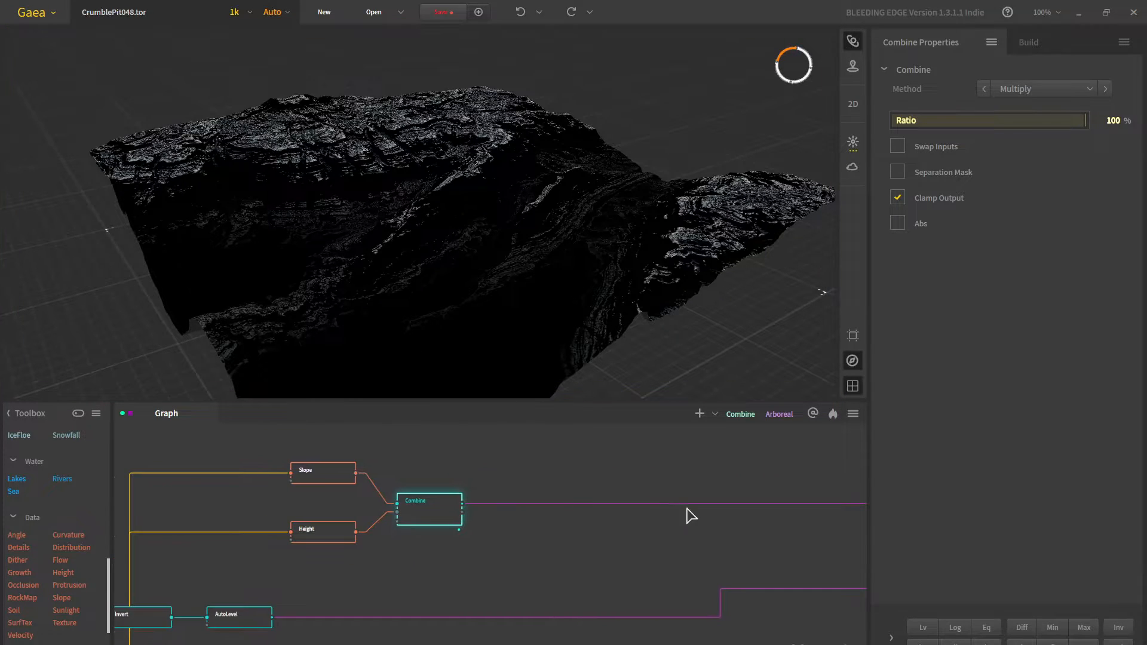
Return to the Blend Combine node before ColorFx and inspect how the Slope and Height mask colours the terrain
scroll(450, 535, "down", 4)
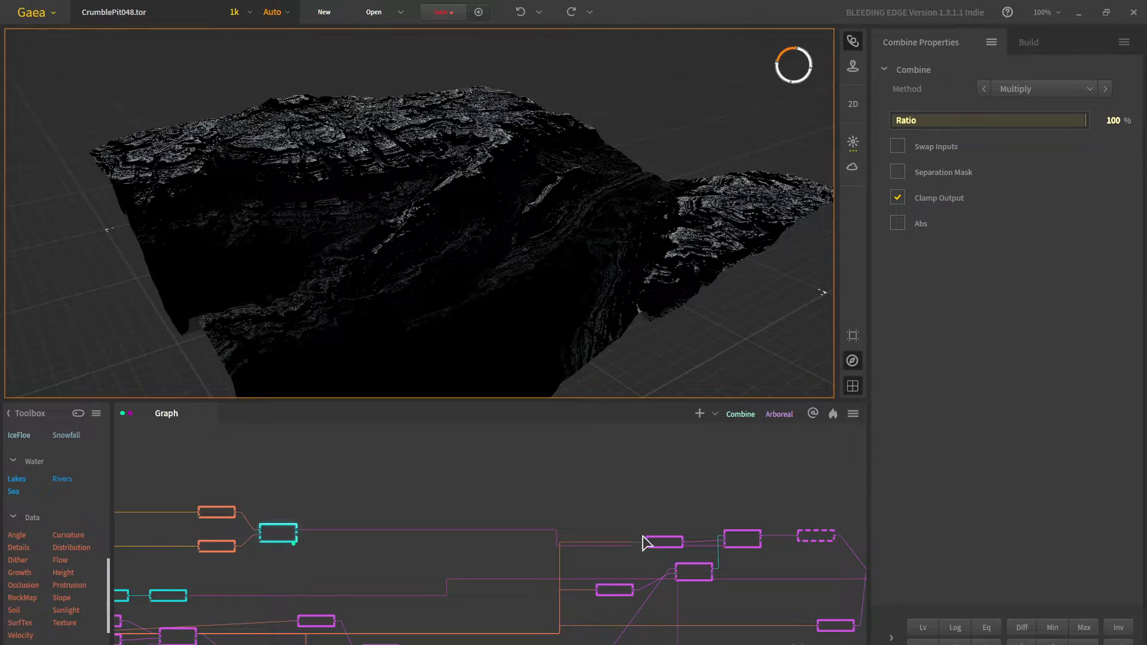
scroll(556, 526, "up", 2)
scroll(687, 536, "up", 2)
left_click(691, 540)
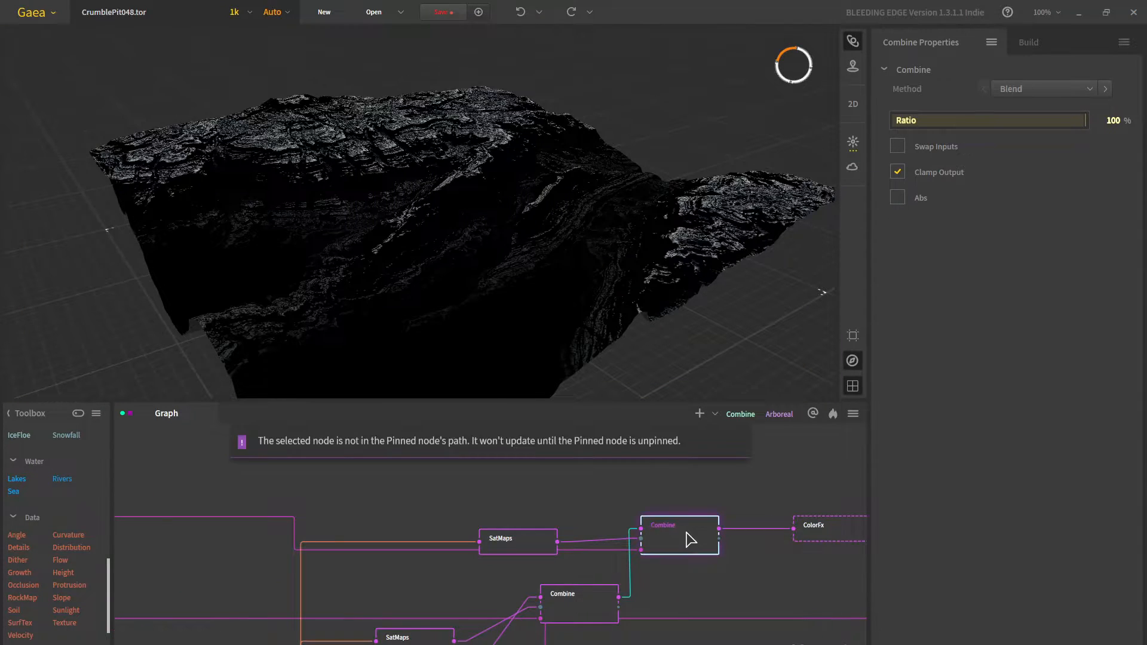
scroll(351, 242, "up", 5)
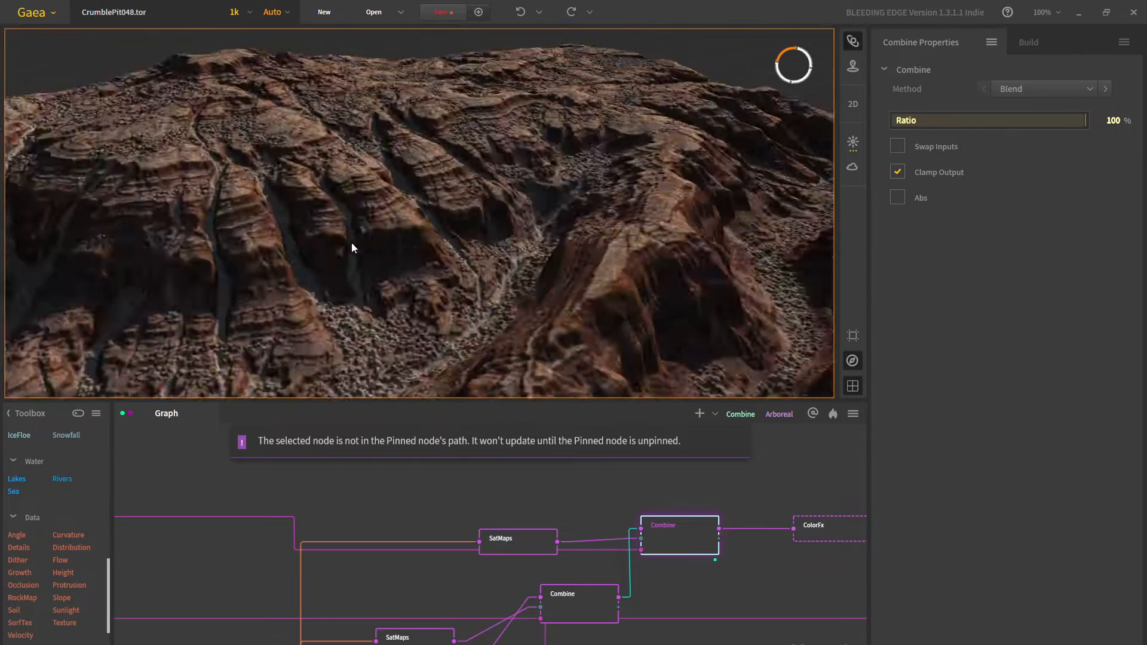
scroll(417, 235, "down", 5)
middle_click_drag(801, 559, 566, 541)
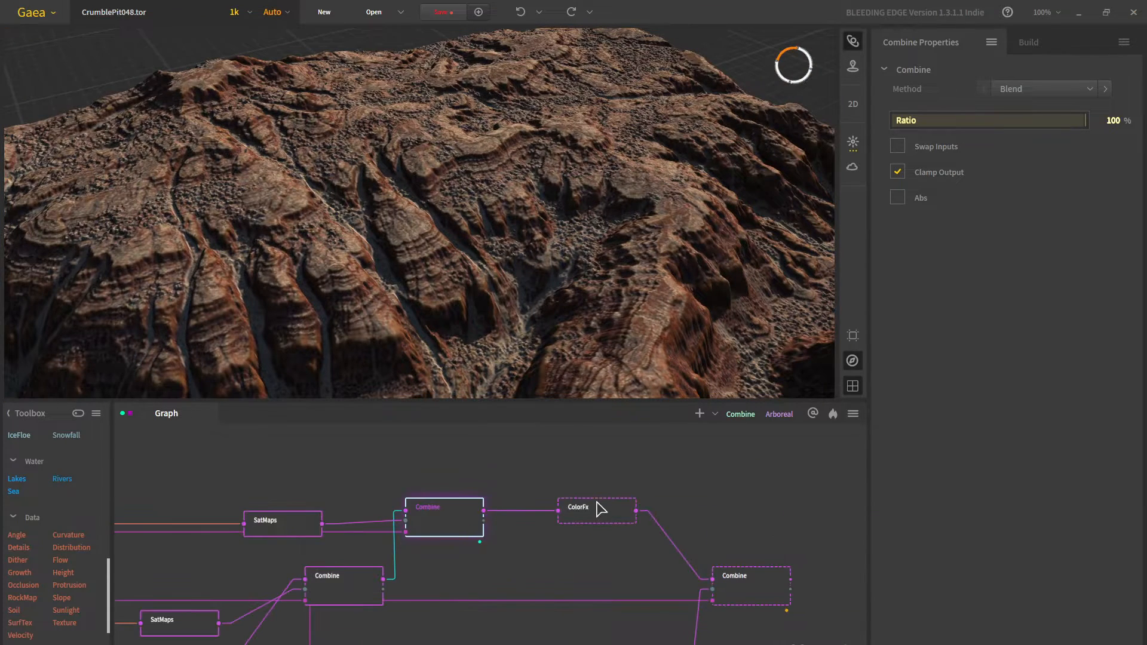
Preview the ColorFx node and inspect its colour adjustment from several angles
left_click(603, 513)
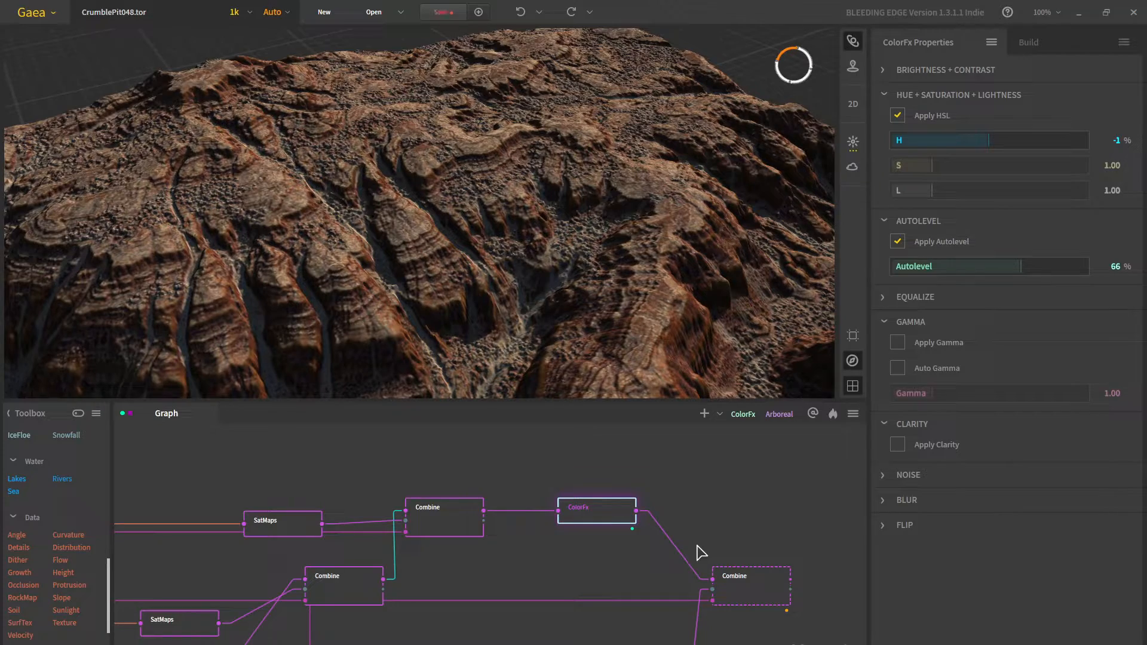
middle_click_drag(562, 357, 491, 235)
left_click_drag(491, 239, 312, 153)
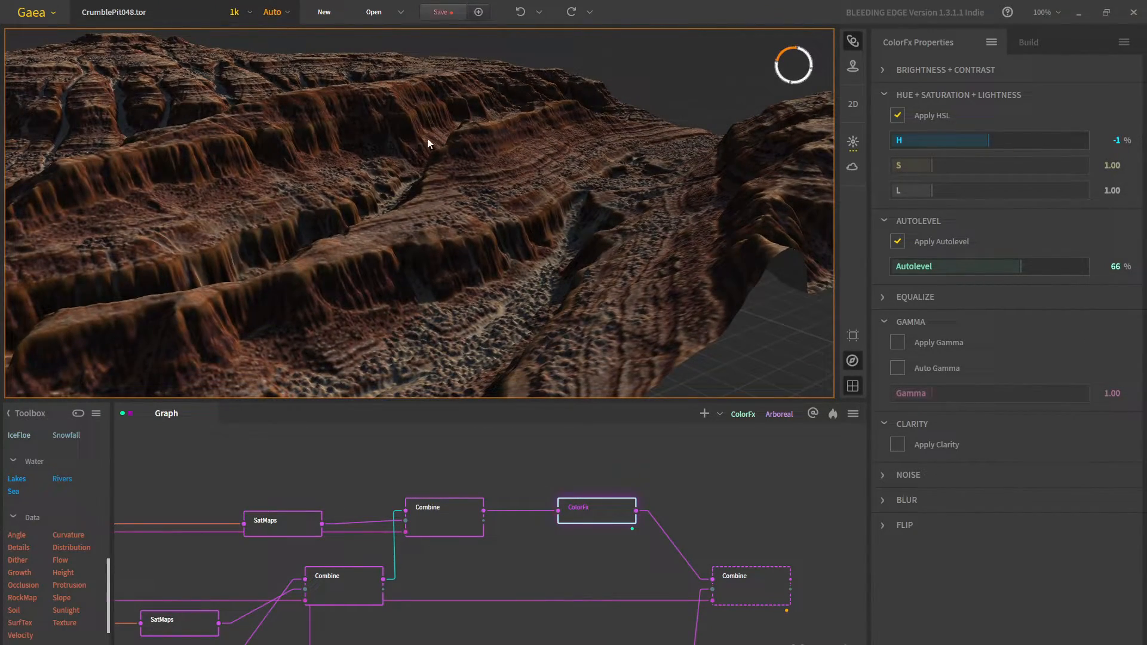
left_click_drag(428, 138, 622, 149)
Preview the final Combine node after ColorFx and inspect the green vegetation in the gullies, up close and from afar
left_click(747, 576)
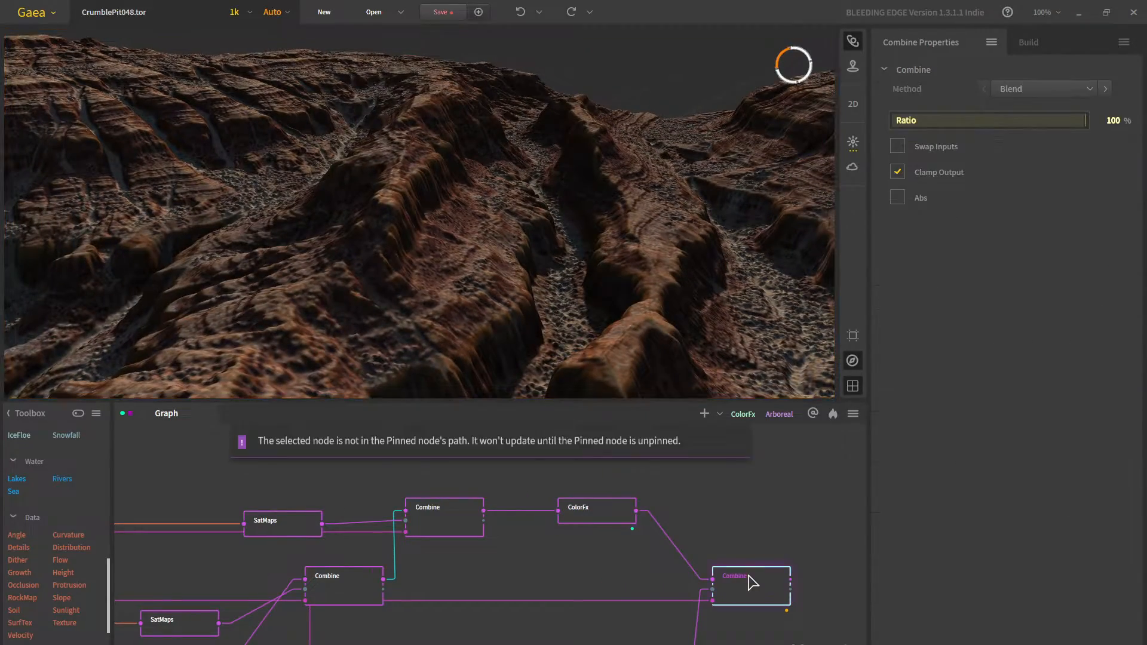
key("f")
middle_click_drag(497, 274, 480, 223)
scroll(503, 242, "down", 4)
mouse_move(503, 243)
left_mouse_down()
mouse_move(520, 277)
mouse_move(525, 246)
left_mouse_up()
scroll(520, 238, "up", 5)
middle_click_drag(420, 171, 443, 244)
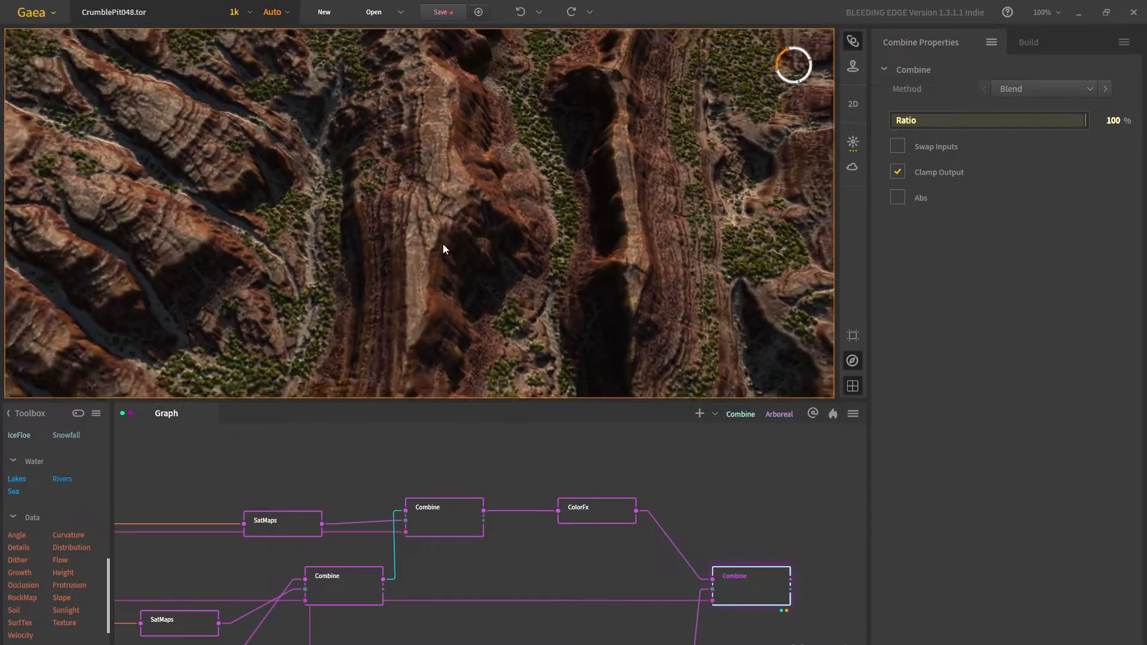
mouse_move(443, 244)
left_mouse_down()
mouse_move(383, 299)
mouse_move(332, 269)
mouse_move(464, 245)
mouse_move(436, 282)
mouse_move(473, 285)
mouse_move(536, 257)
mouse_move(564, 317)
mouse_move(582, 311)
mouse_move(454, 241)
left_mouse_up()
scroll(395, 204, "up", 3)
middle_click_drag(395, 204, 403, 243)
scroll(403, 243, "down", 4)
left_click_drag(407, 256, 505, 266)
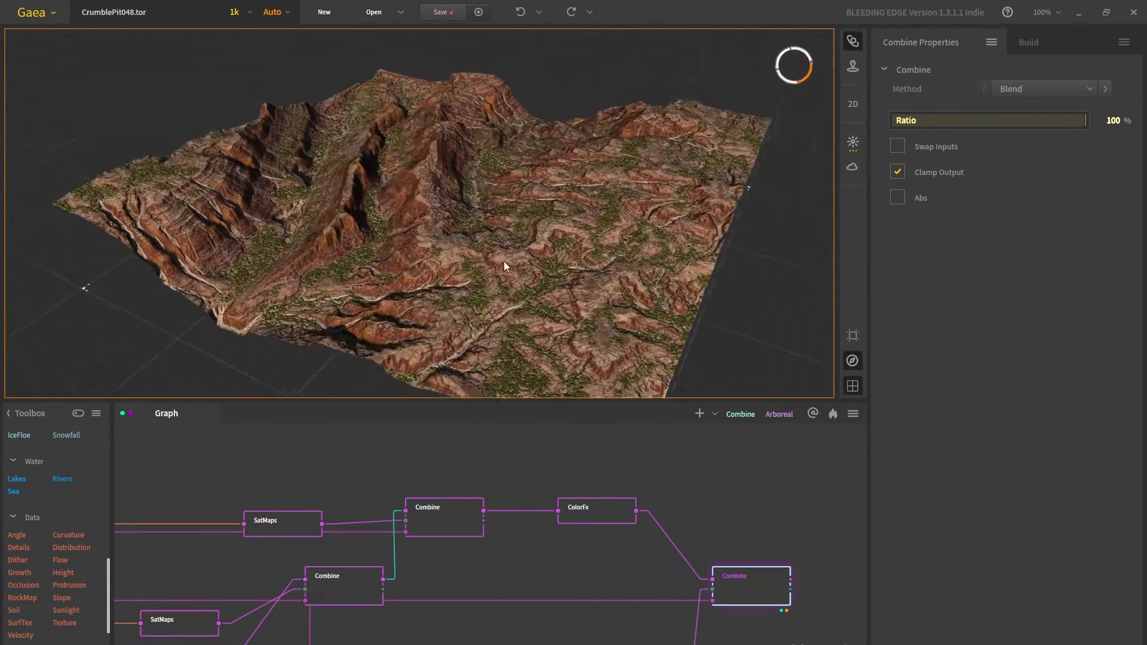
Examine the final colouring of the cliffs and valleys up close, ending with an overview of the whole terrain
scroll(511, 263, "up", 5)
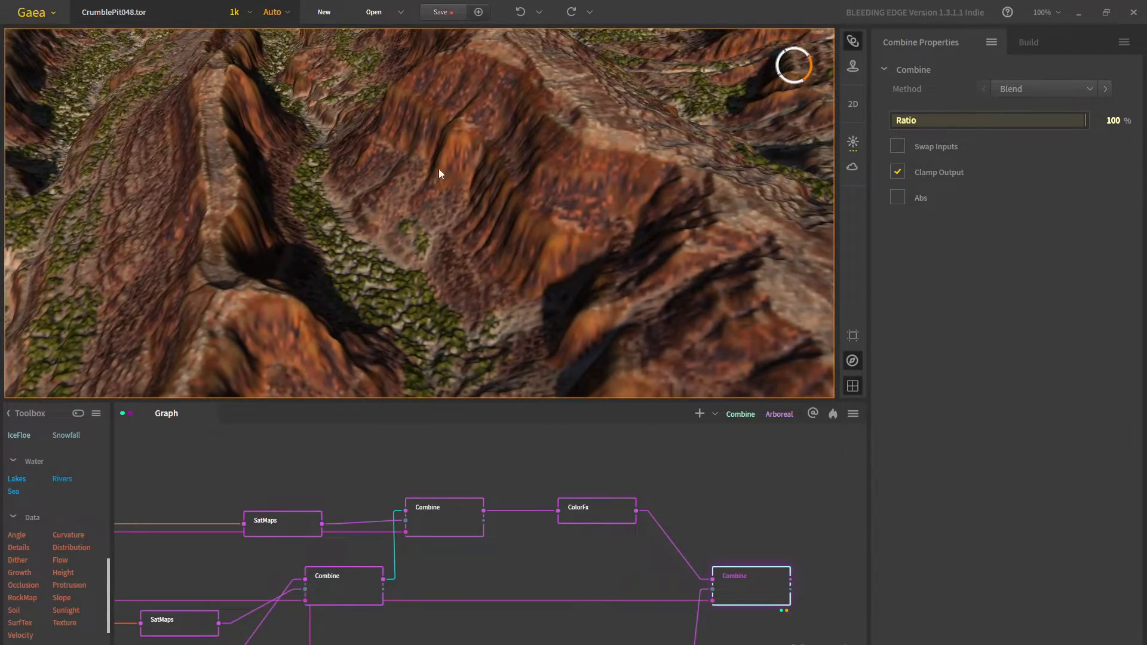
left_click_drag(429, 189, 315, 281)
left_click_drag(490, 193, 454, 255)
scroll(455, 256, "down", 4)
middle_click_drag(455, 256, 440, 230)
scroll(699, 561, "down", 3)
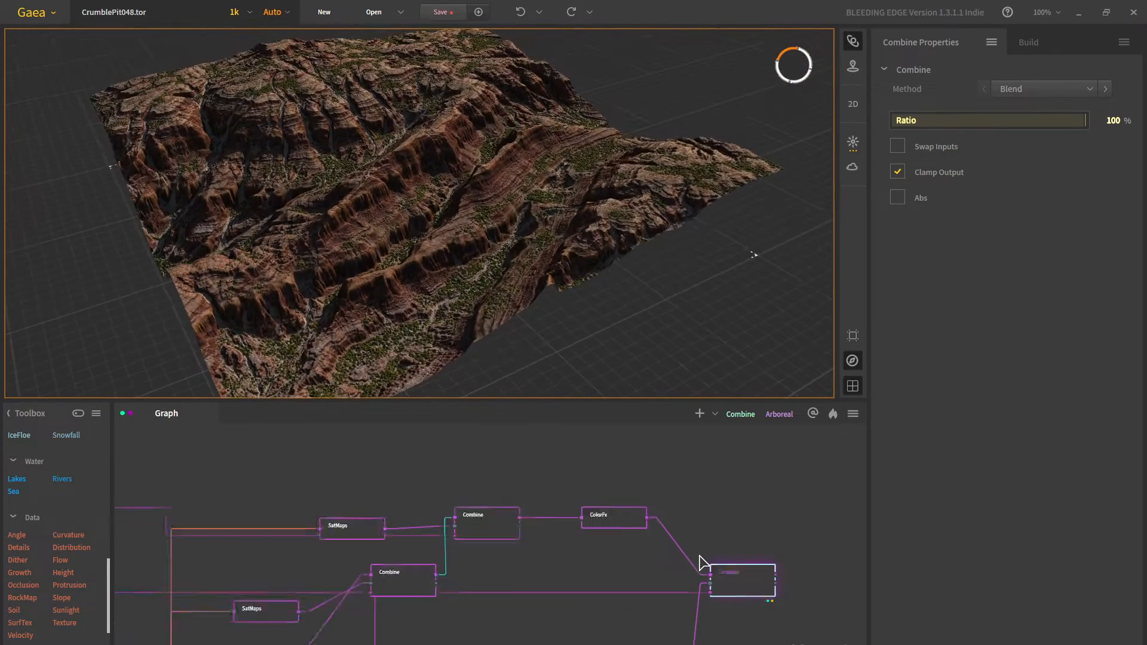
Check the Green library SatMaps node feeding the final Combine node
middle_click_drag(689, 579, 689, 539)
scroll(681, 534, "up", 4)
left_click(657, 510)
scroll(646, 520, "down", 2)
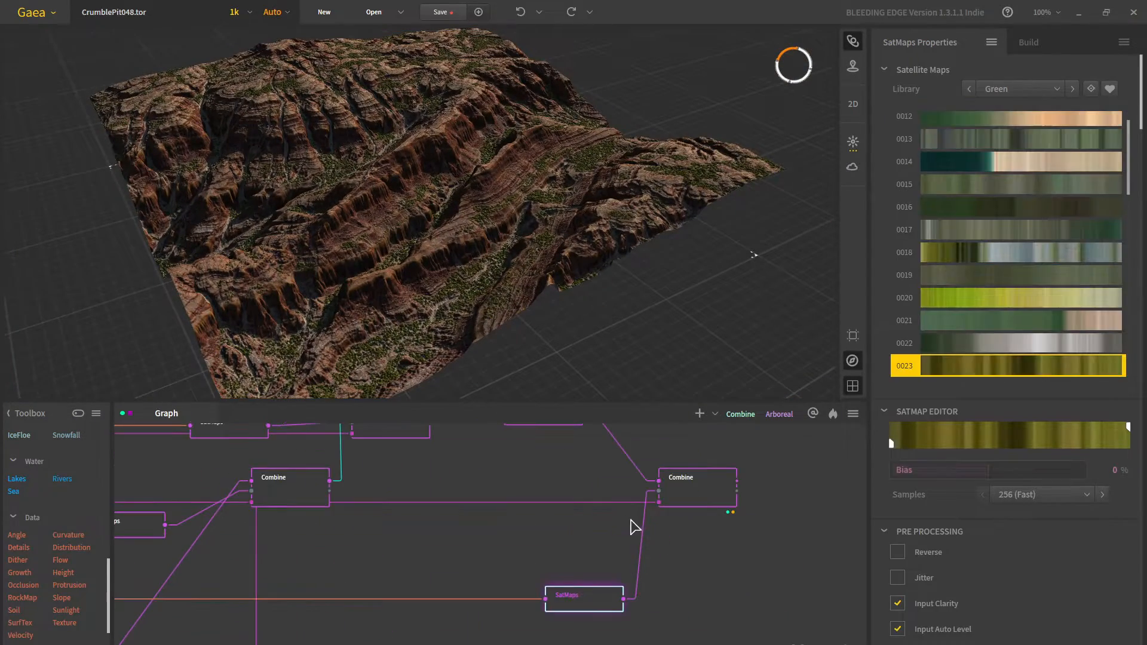
Trace the final Combine's mask connection back through the graph to the Arboreal node and preview that node
scroll(618, 509, "down", 5)
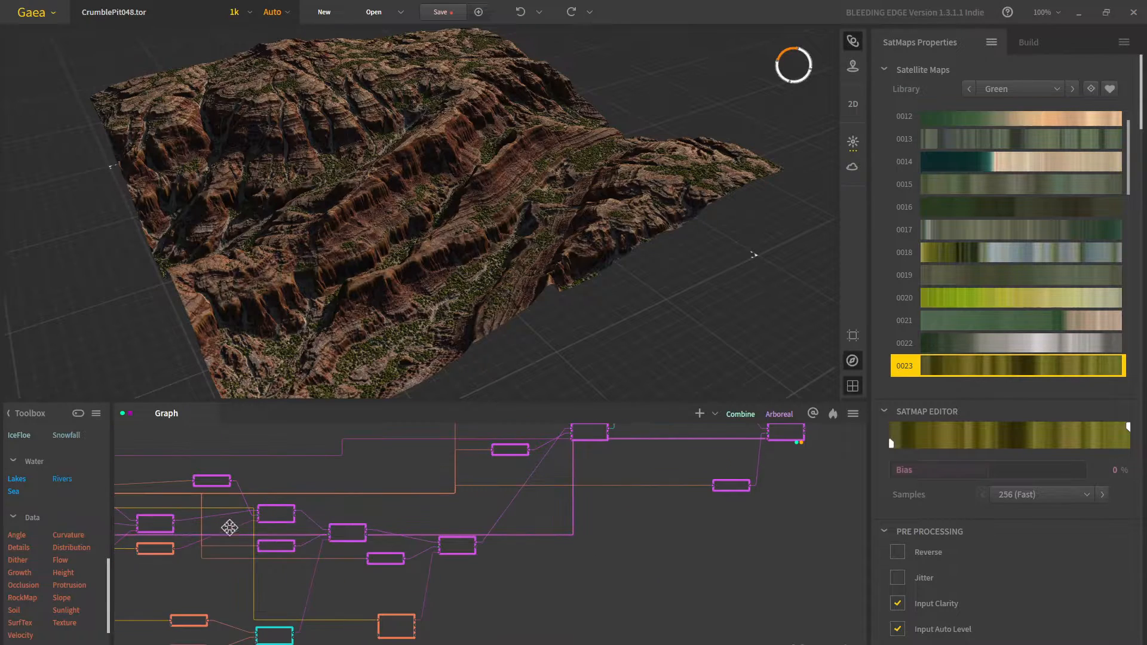
scroll(228, 528, "down", 2)
scroll(446, 530, "up", 2)
scroll(461, 520, "up", 2)
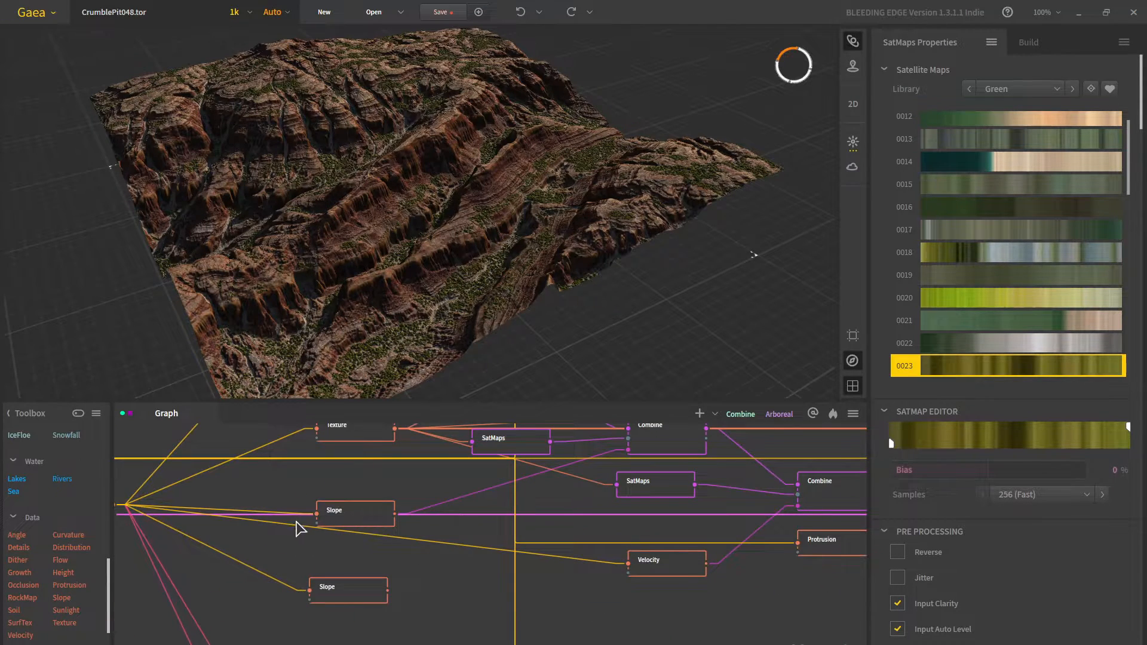
scroll(299, 528, "up", 2)
scroll(569, 526, "down", 3)
scroll(478, 530, "up", 2)
scroll(377, 463, "up", 2)
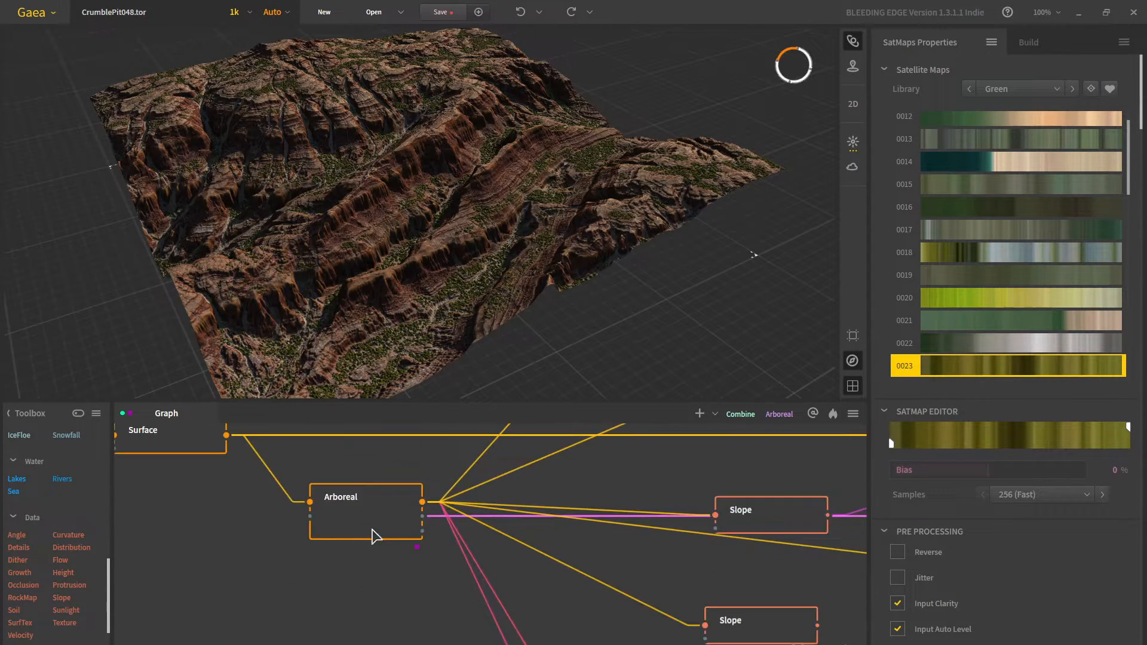
scroll(386, 524, "up", 1)
scroll(373, 532, "up", 1)
left_click(367, 506)
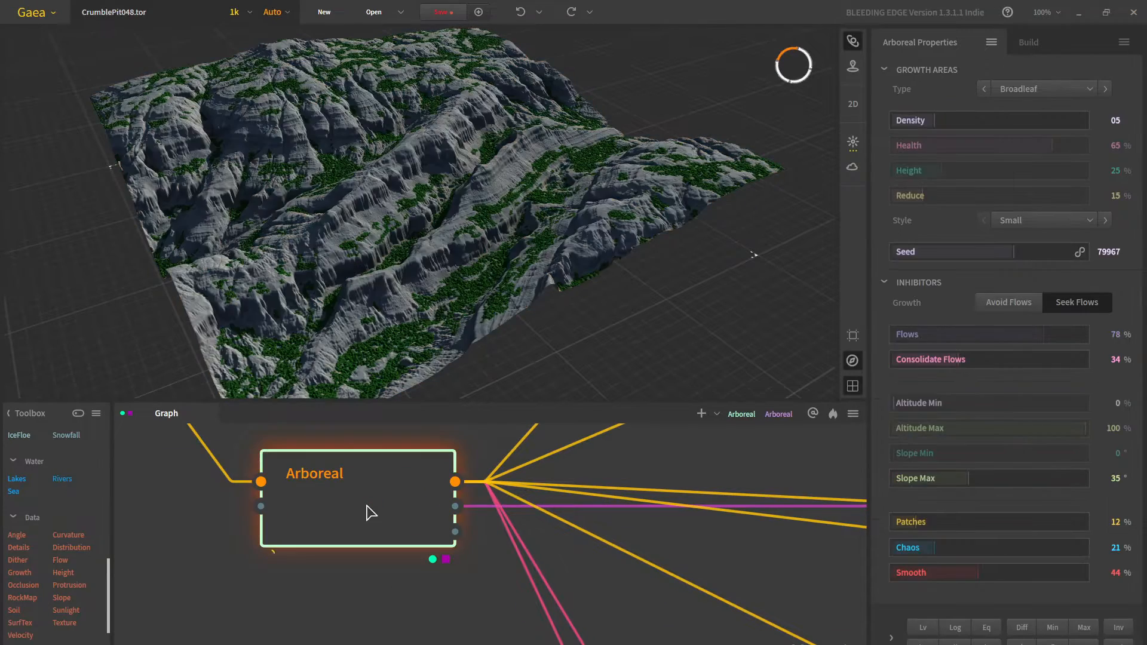
Inspect the Arboreal tree distribution up close and highlight the connection leaving its Tree Mask output
middle_click_drag(366, 353, 432, 282)
scroll(442, 274, "up", 5)
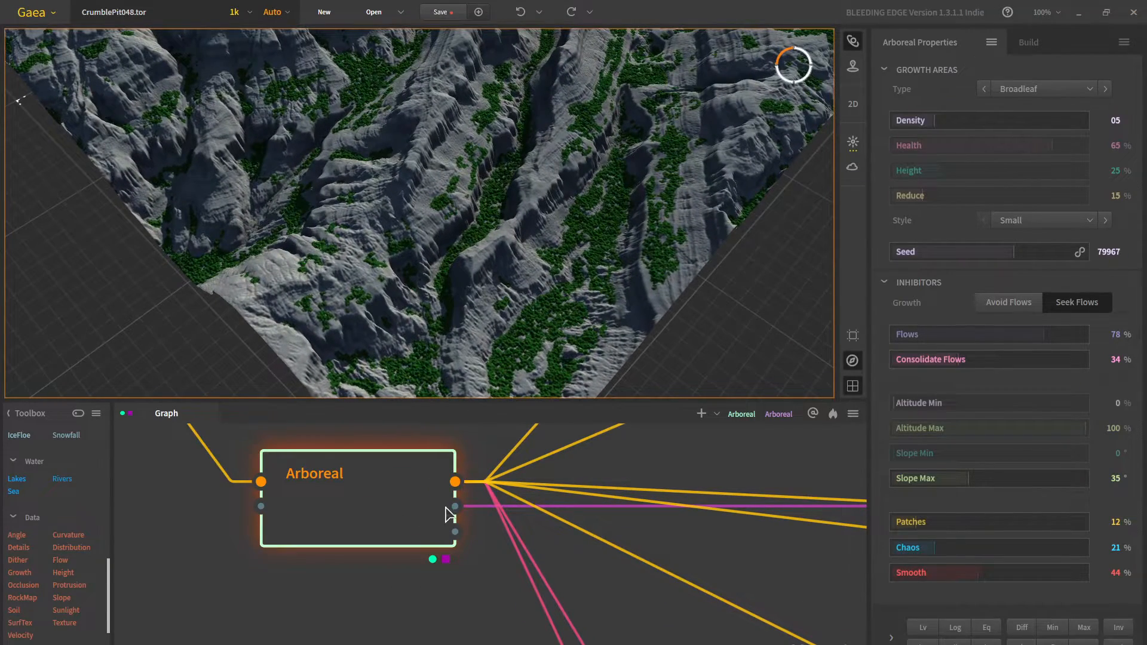
left_click(479, 508)
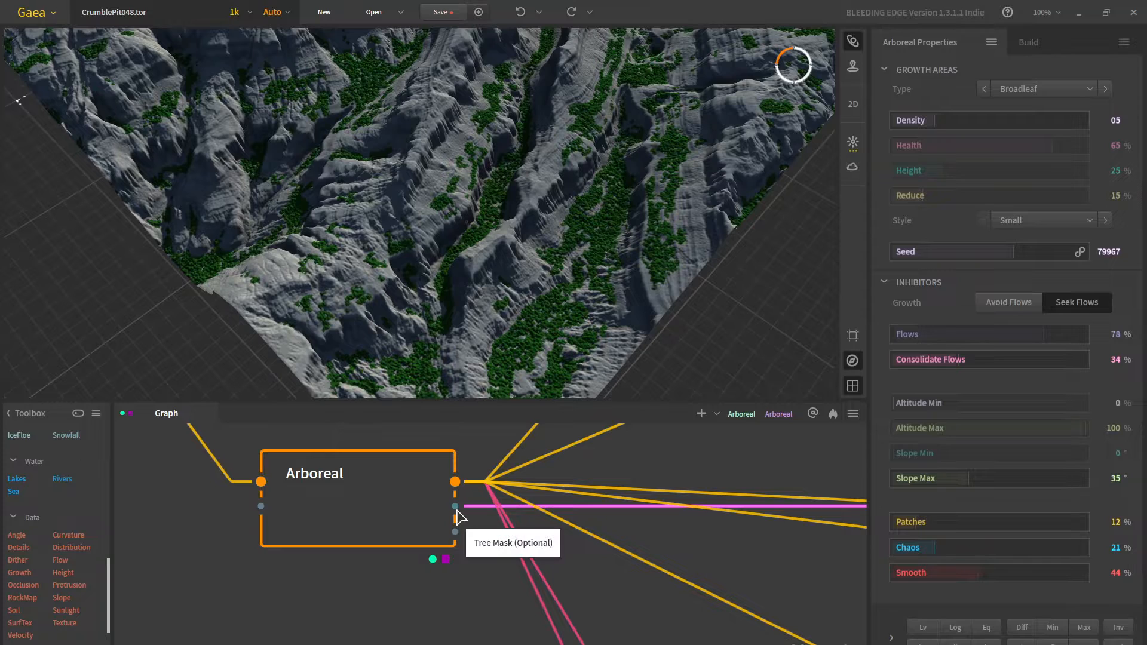
Follow the Tree Mask connection from the Arboreal node to the final Combine node and preview its coloured terrain
scroll(397, 525, "down", 5)
scroll(399, 525, "up", 5)
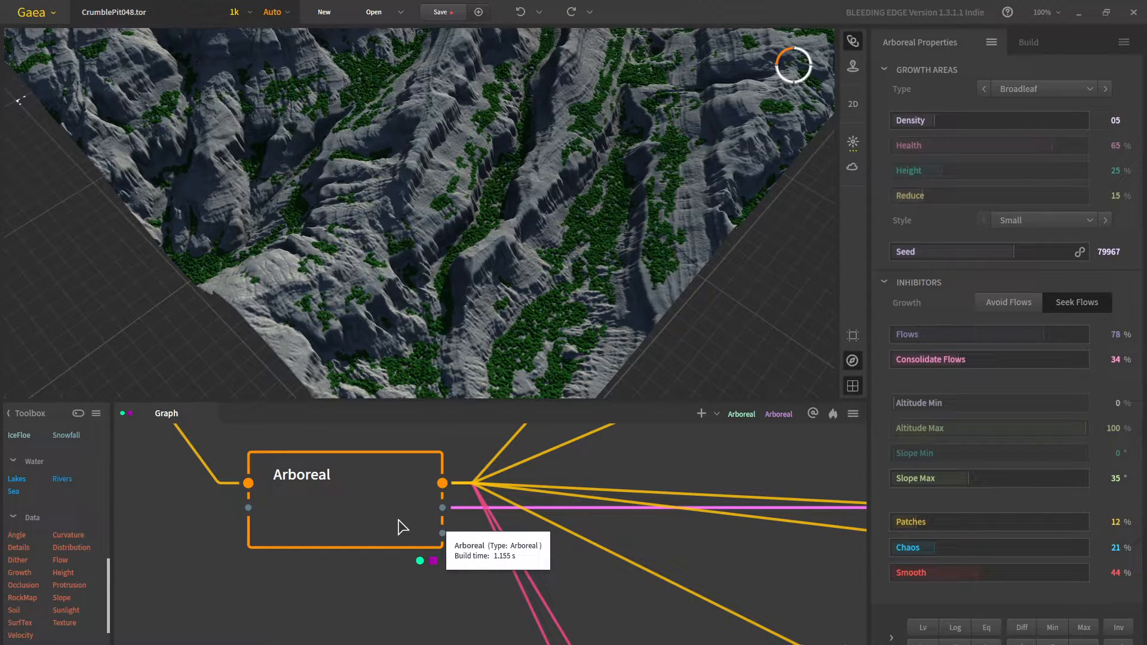
scroll(401, 527, "down", 5)
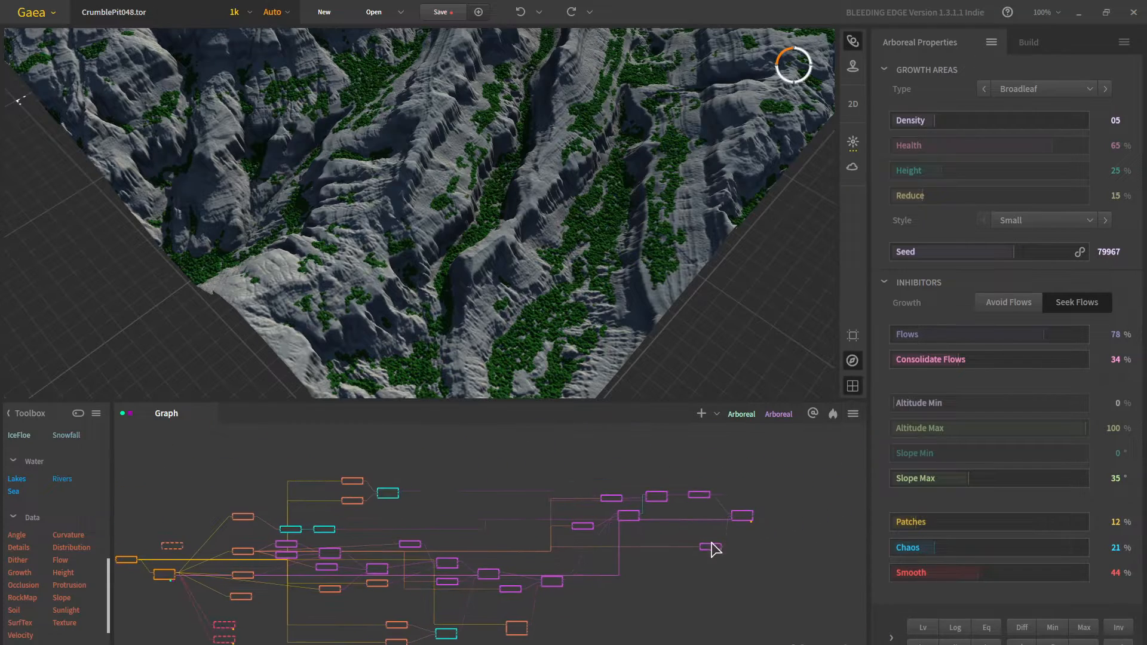
scroll(708, 493, "up", 4)
scroll(797, 537, "up", 4)
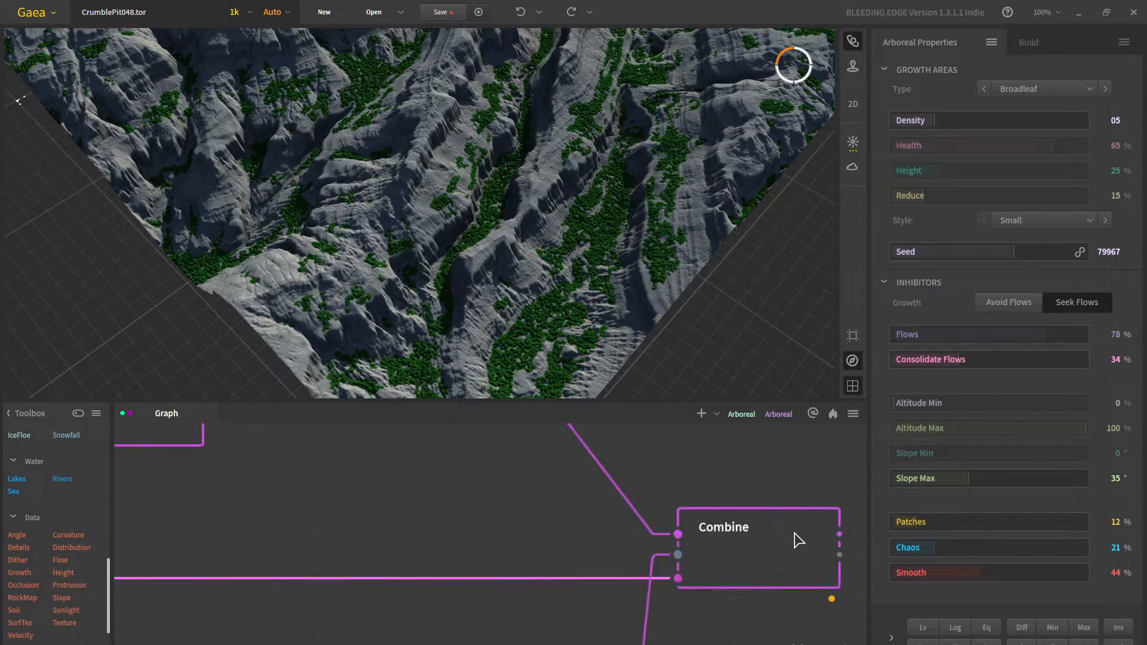
left_click(728, 570)
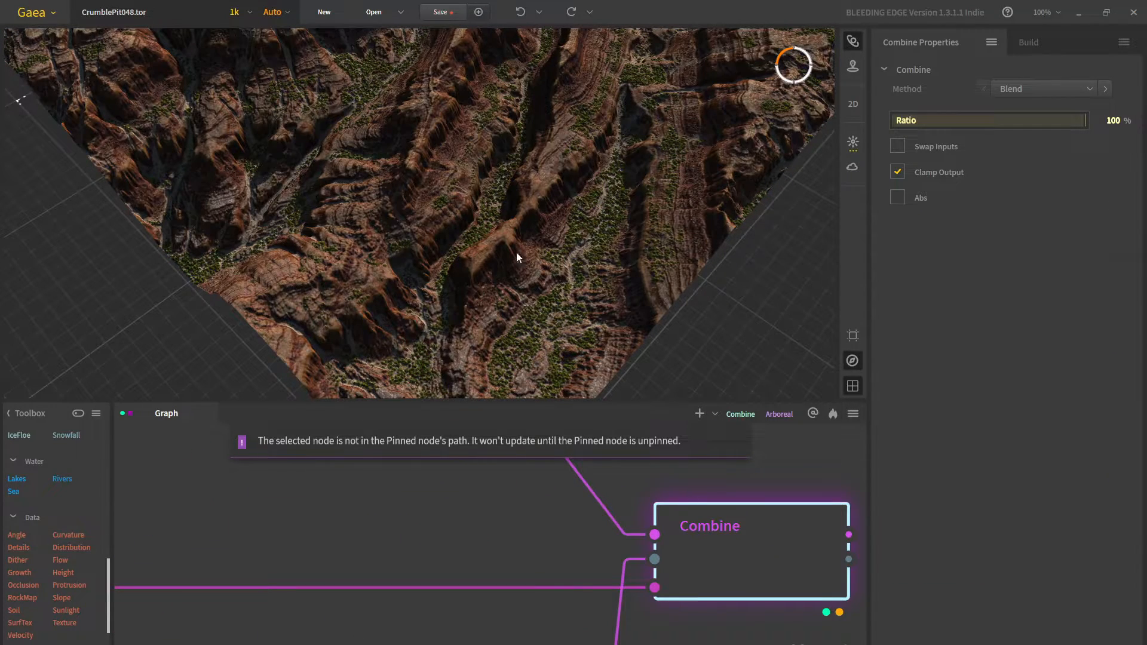
left_click_drag(516, 252, 528, 317)
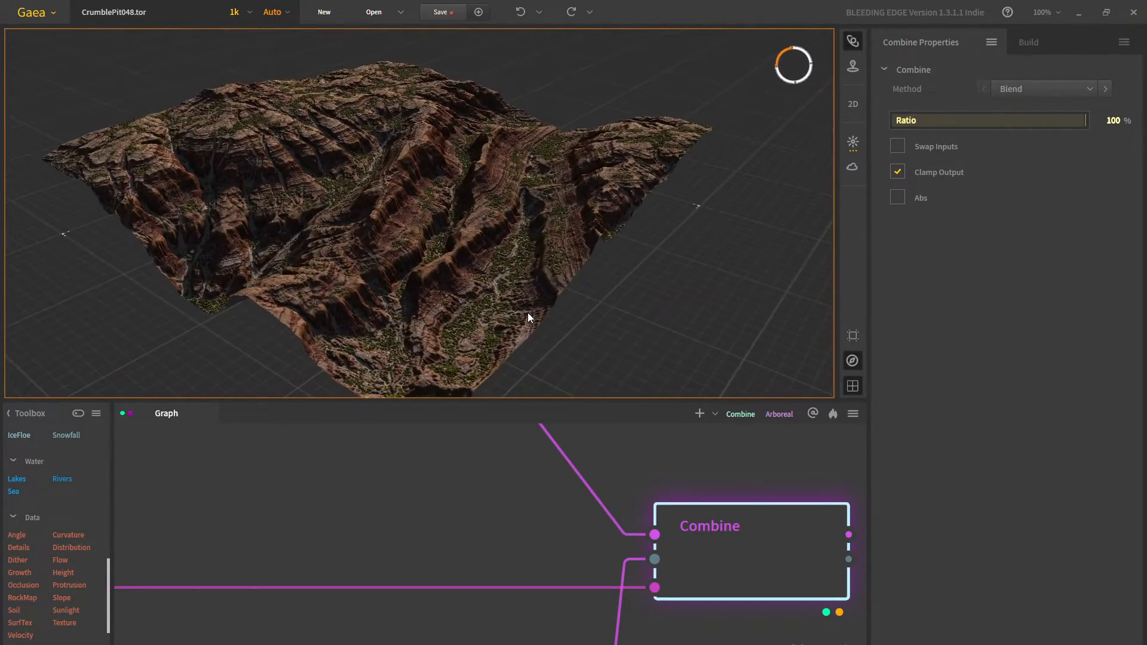
Set the vegetation SatMaps node feeding the final Combine to Green map 0022 and save an incremental version of the file
scroll(575, 579, "down", 3)
middle_click_drag(568, 600, 602, 450)
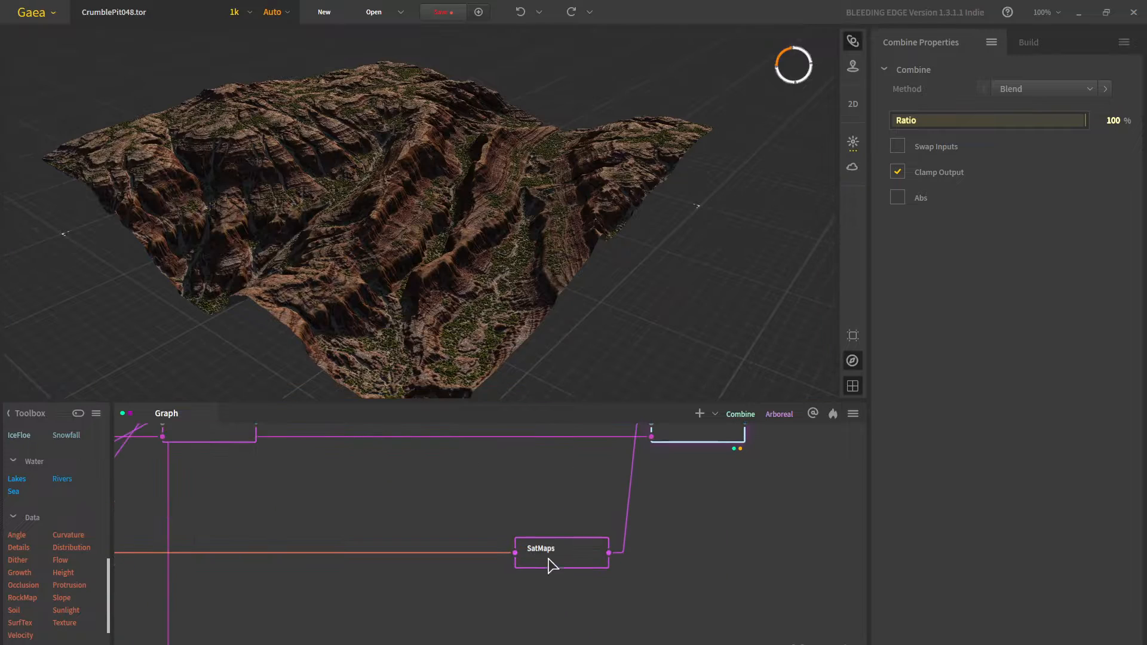
left_click(558, 549)
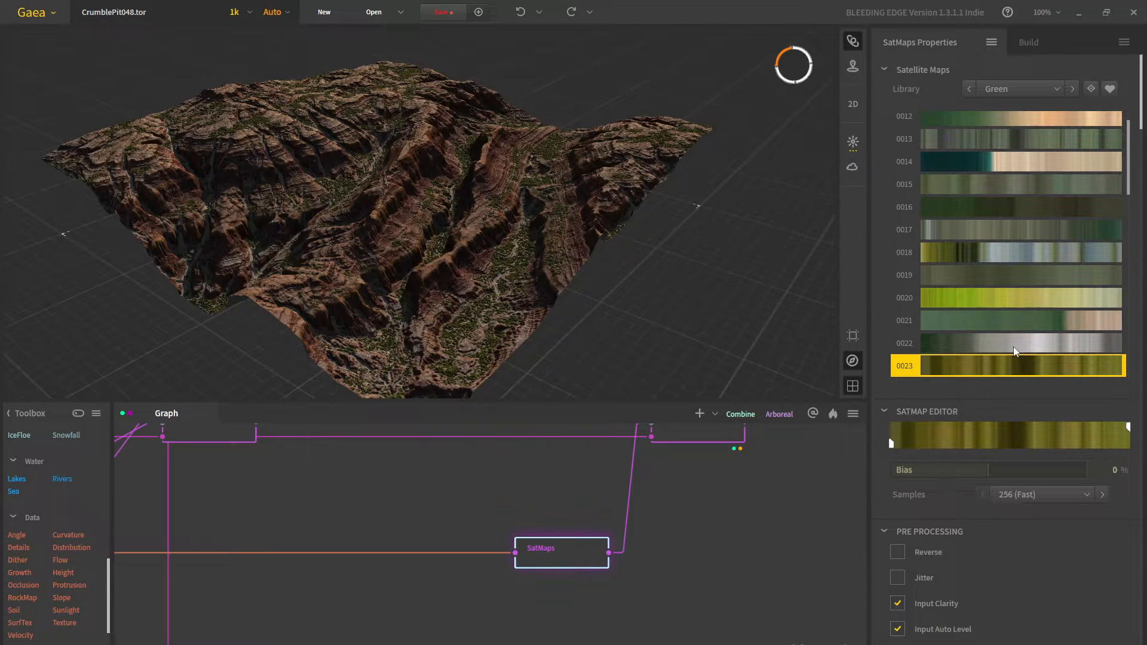
left_click(1011, 347)
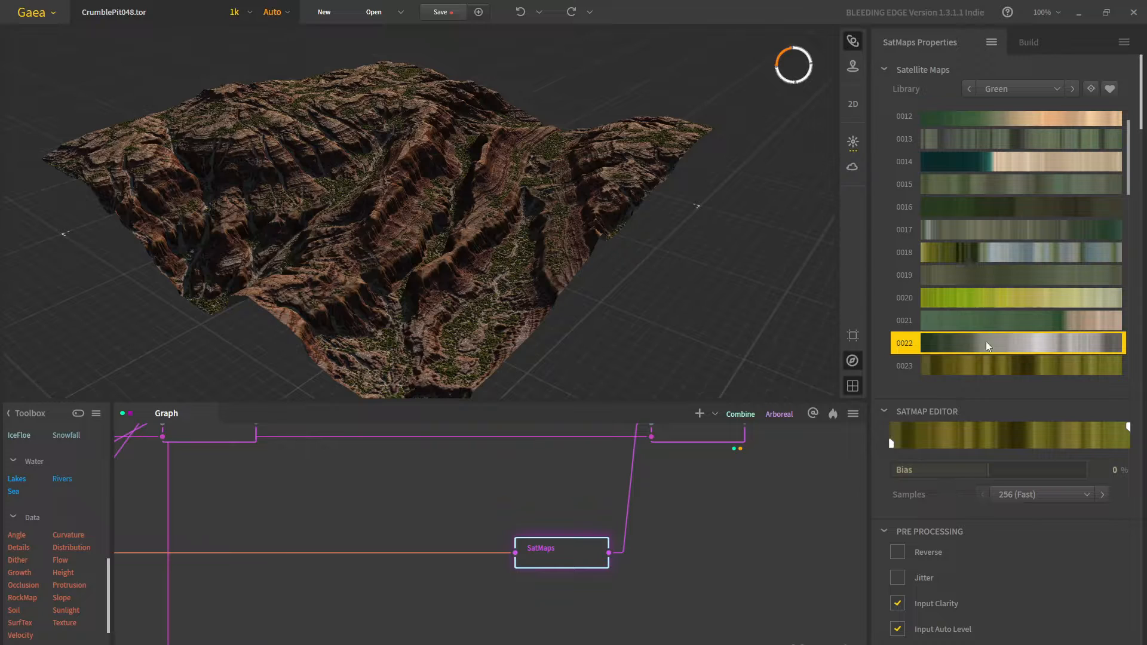
left_click(479, 13)
Switch the vegetation SatMaps node to Green map 0023 and save another incremental version of the file
scroll(1013, 368, "down", 1)
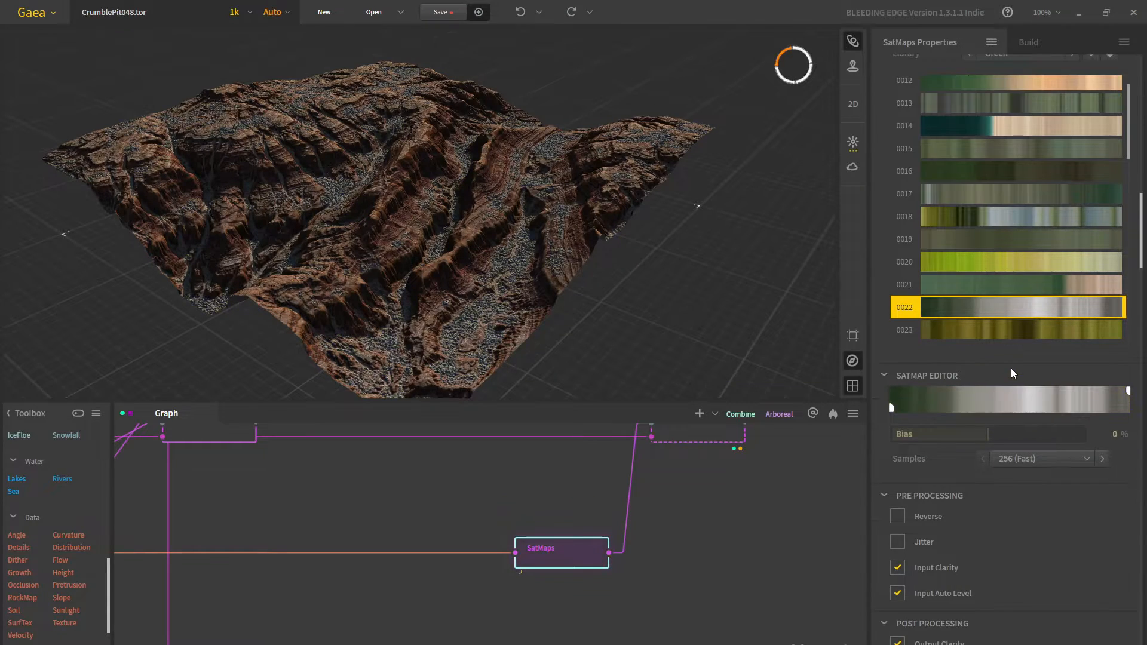
left_click(1011, 328)
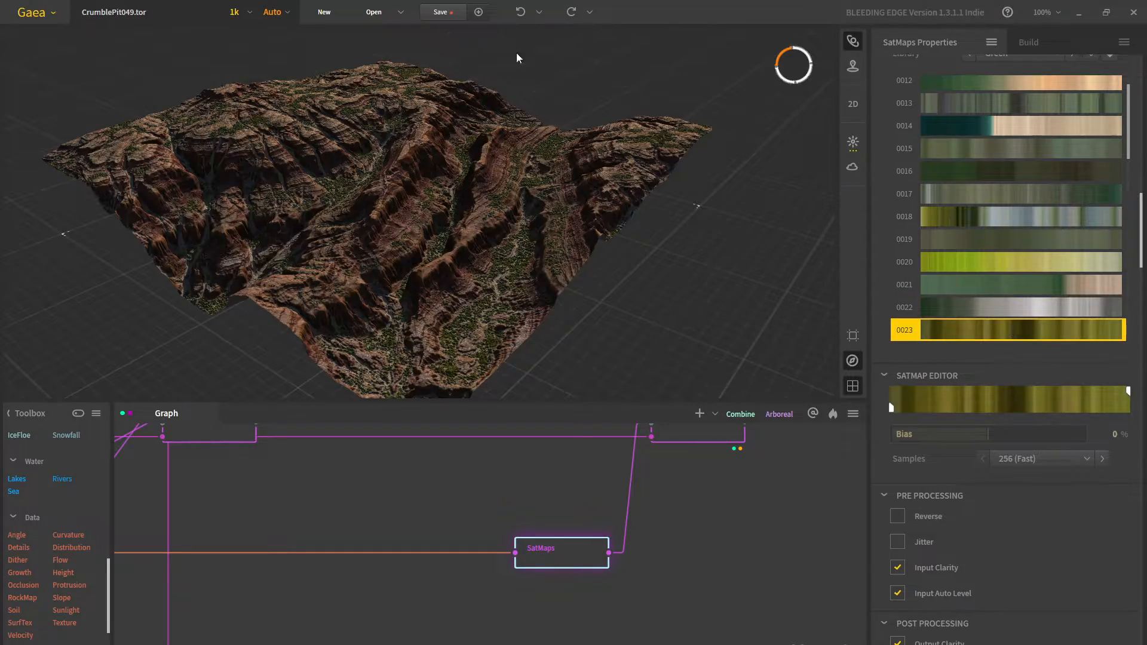
left_click(479, 12)
Try Green map 0018 on the vegetation SatMaps node, return to map 0023 and inspect the valleys
left_click_drag(484, 41, 469, 90)
left_click(977, 219)
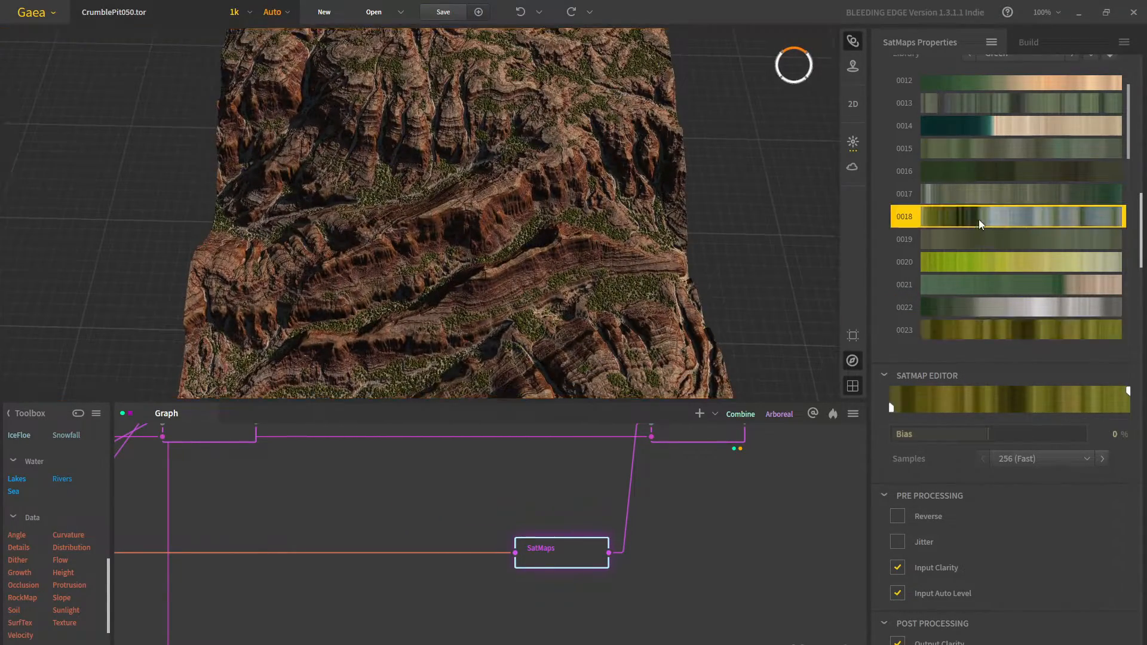
left_click(1016, 329)
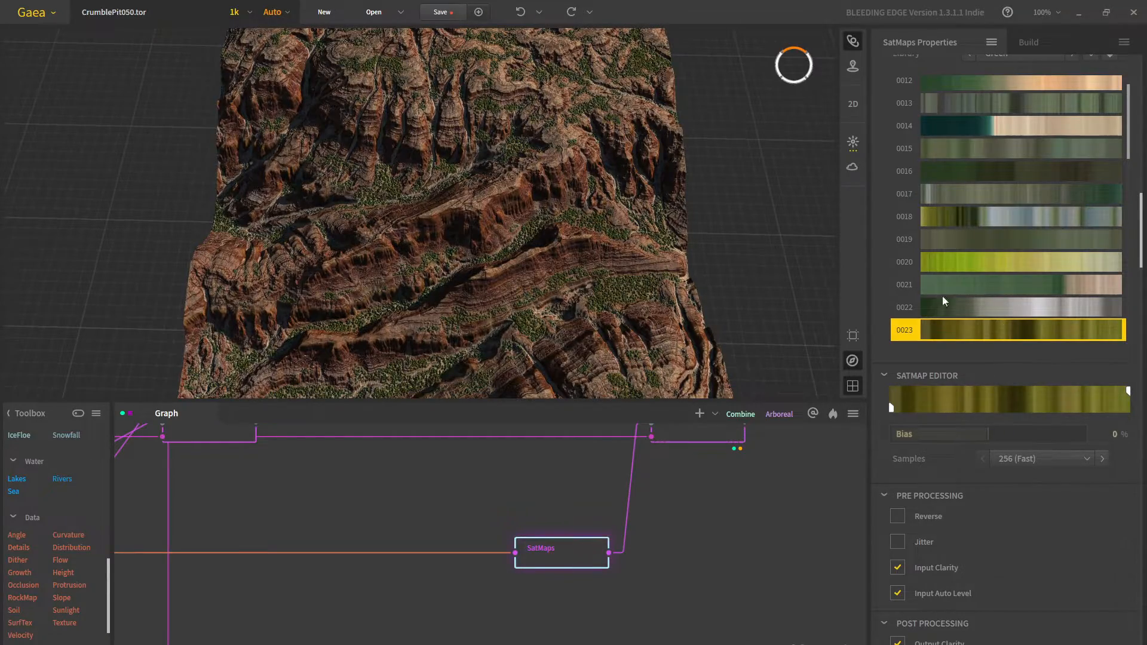
scroll(555, 163, "up", 5)
left_click_drag(555, 160, 586, 244)
scroll(587, 249, "down", 4)
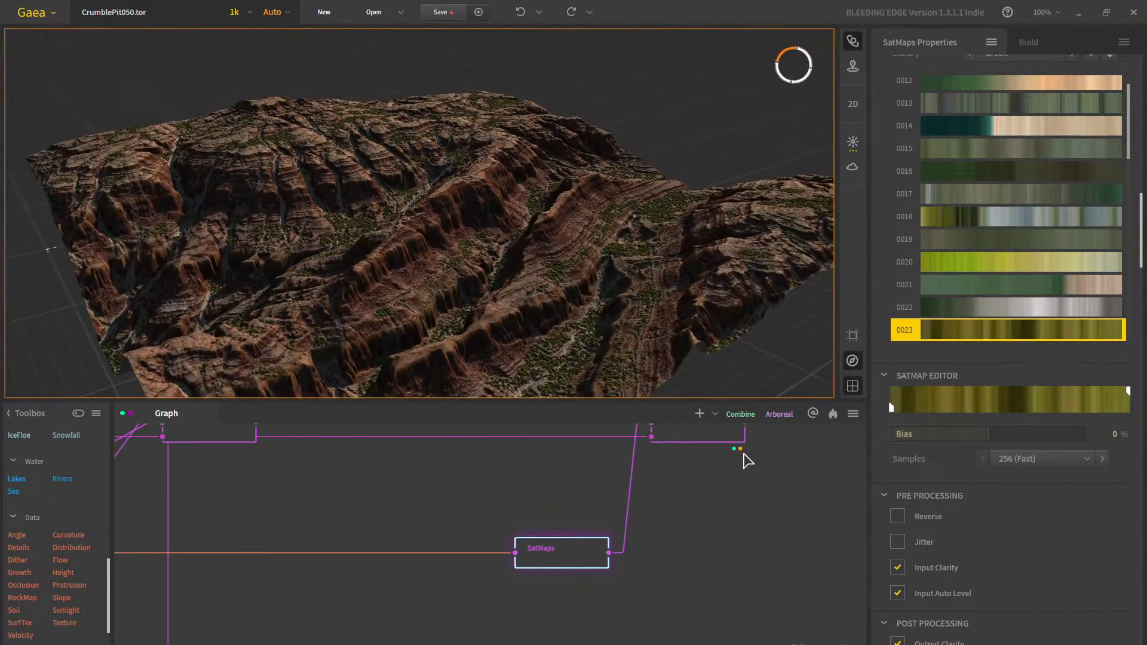
Move the final Combine node slightly further away from the ColorFx and SatMaps nodes in the graph
left_click_drag(742, 454, 606, 515)
left_click(545, 497)
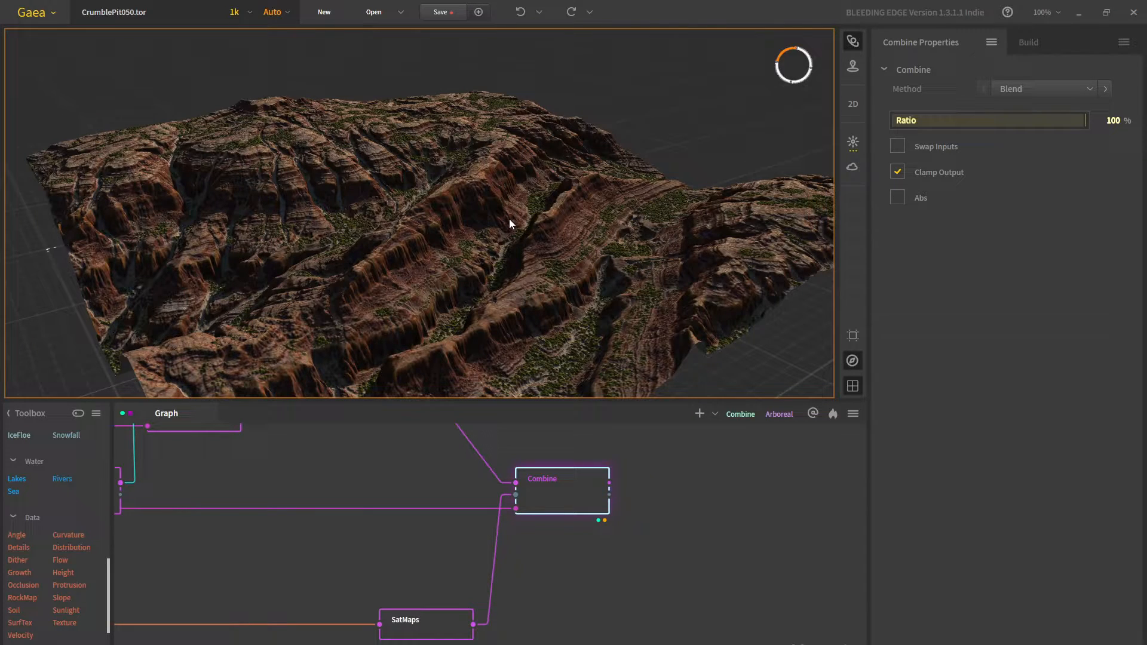
left_click_drag(576, 497, 626, 507)
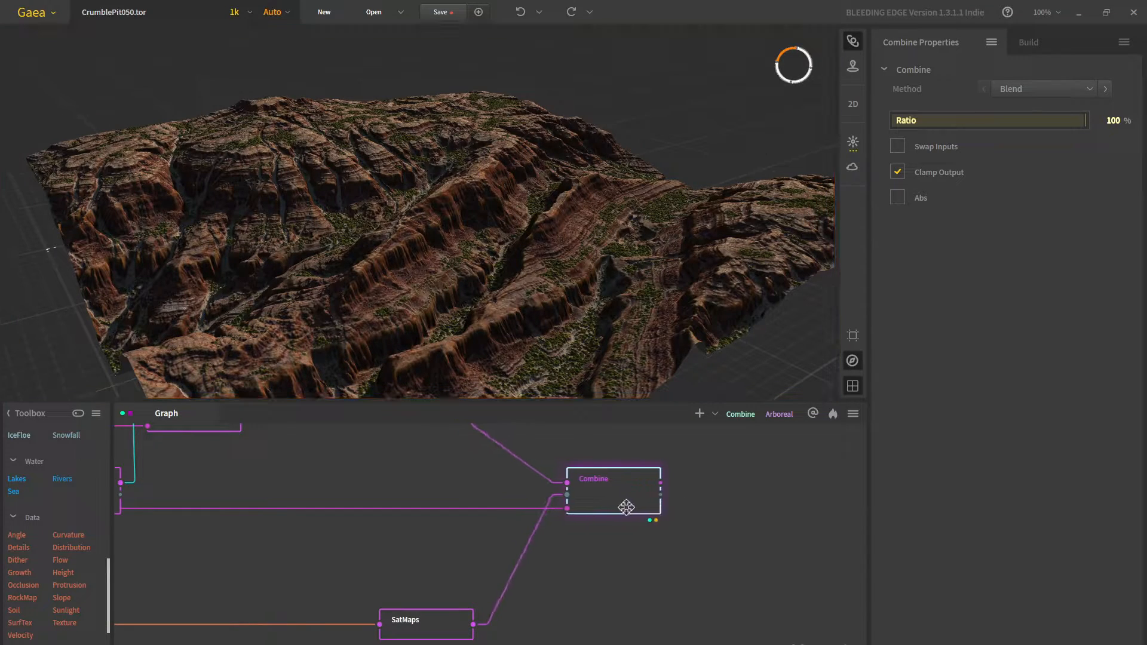
middle_click_drag(607, 496, 597, 543)
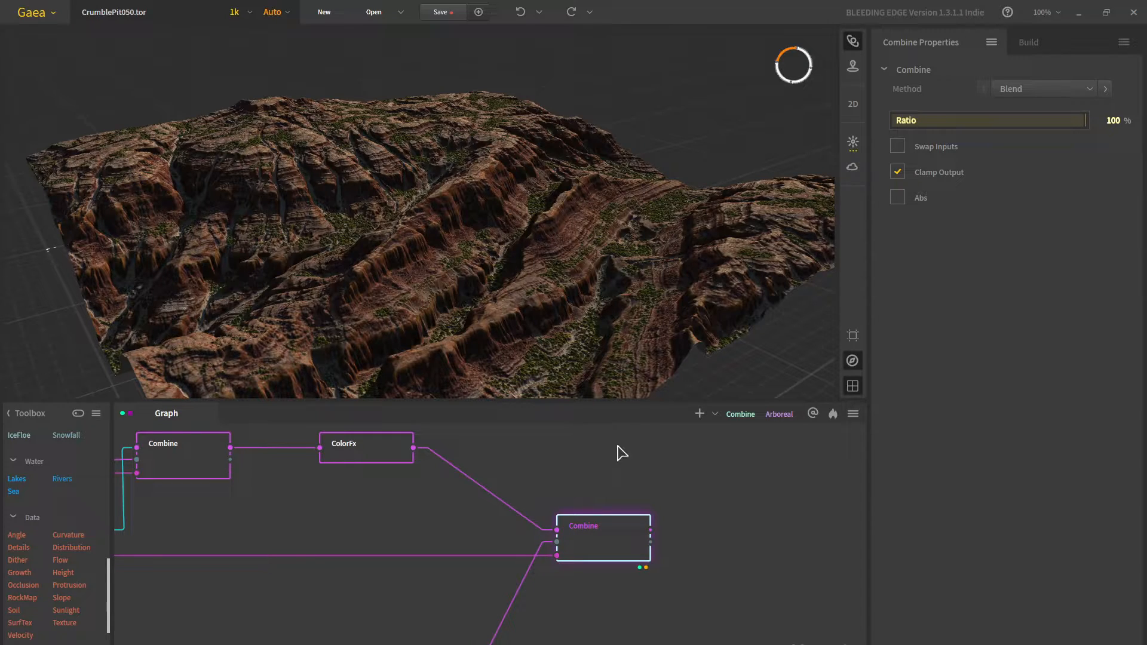
Open the build settings and check that the final Combine node is marked for export
left_click(1038, 42)
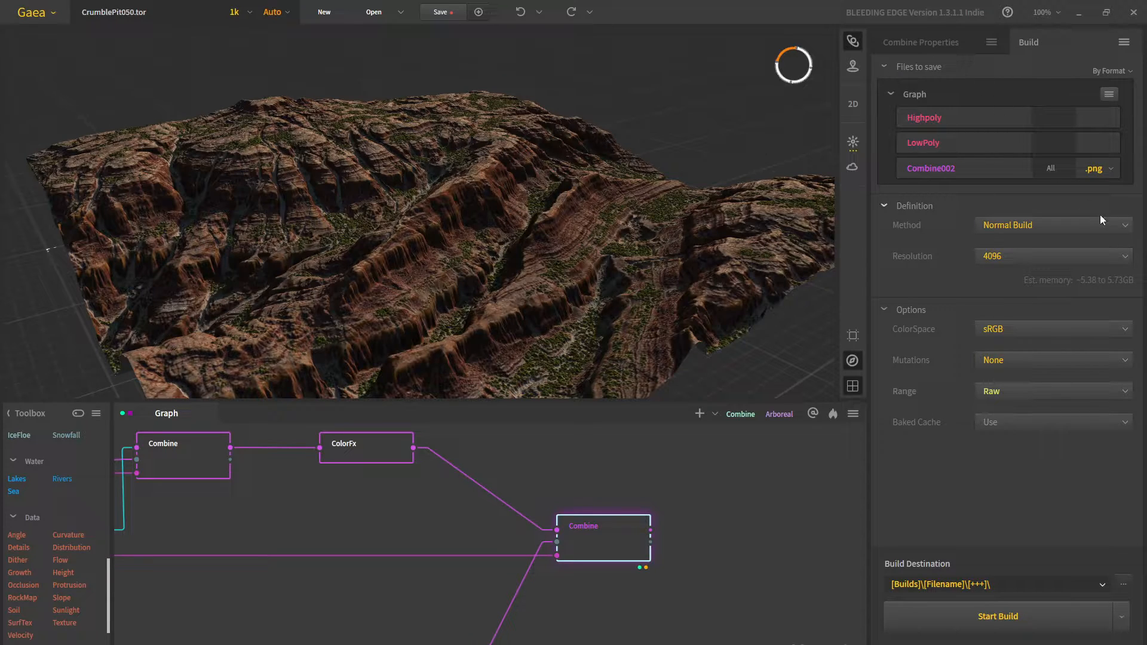
right_click(603, 543)
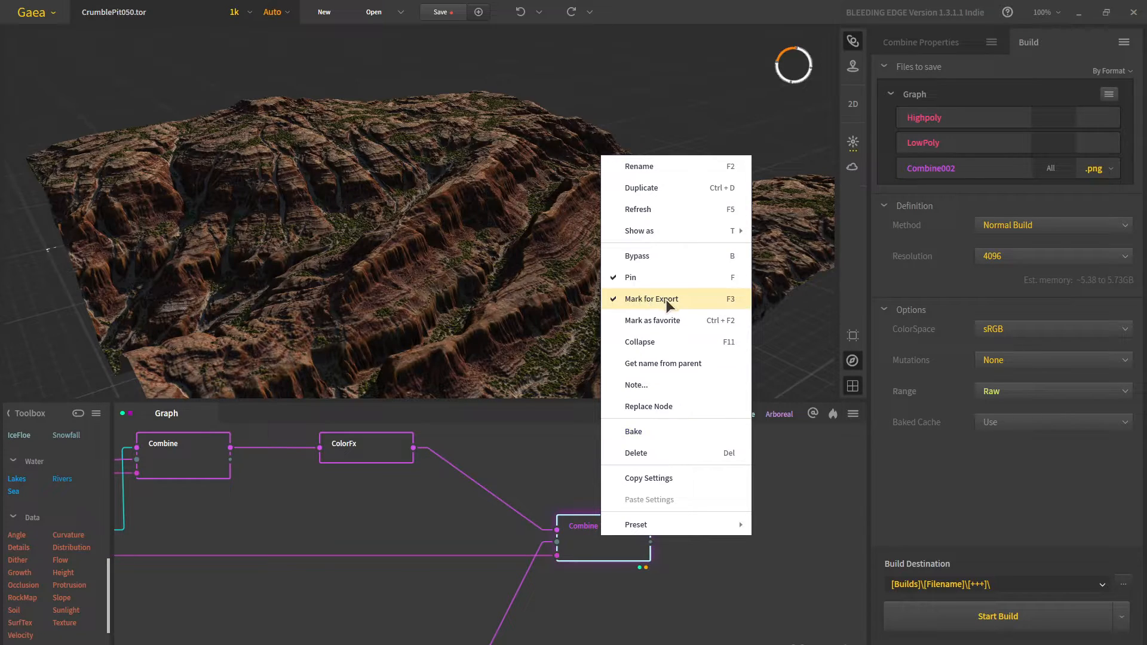
left_click(538, 461)
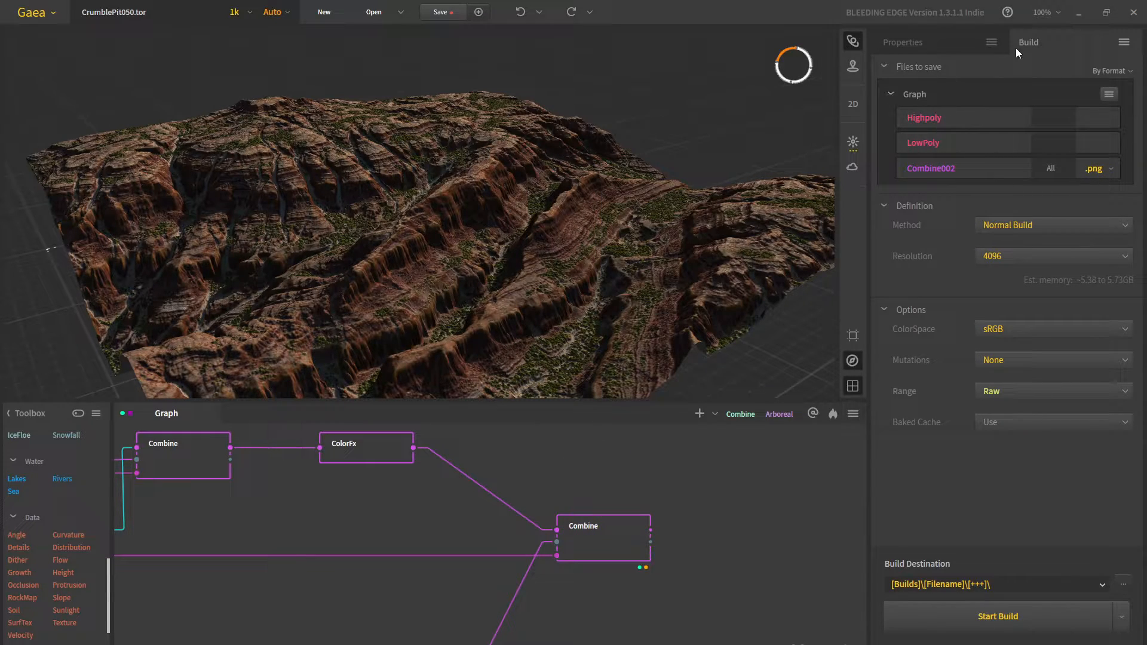
Review the output file formats for the Combine002 export and the available build resolutions
left_click(1108, 170)
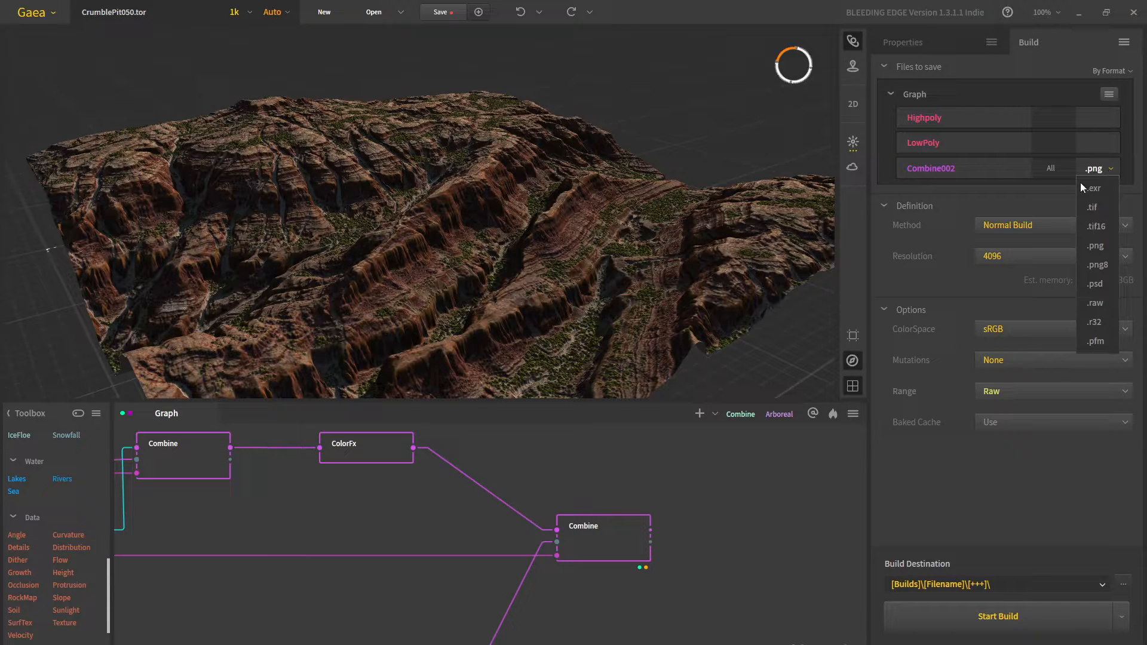
left_click(1031, 199)
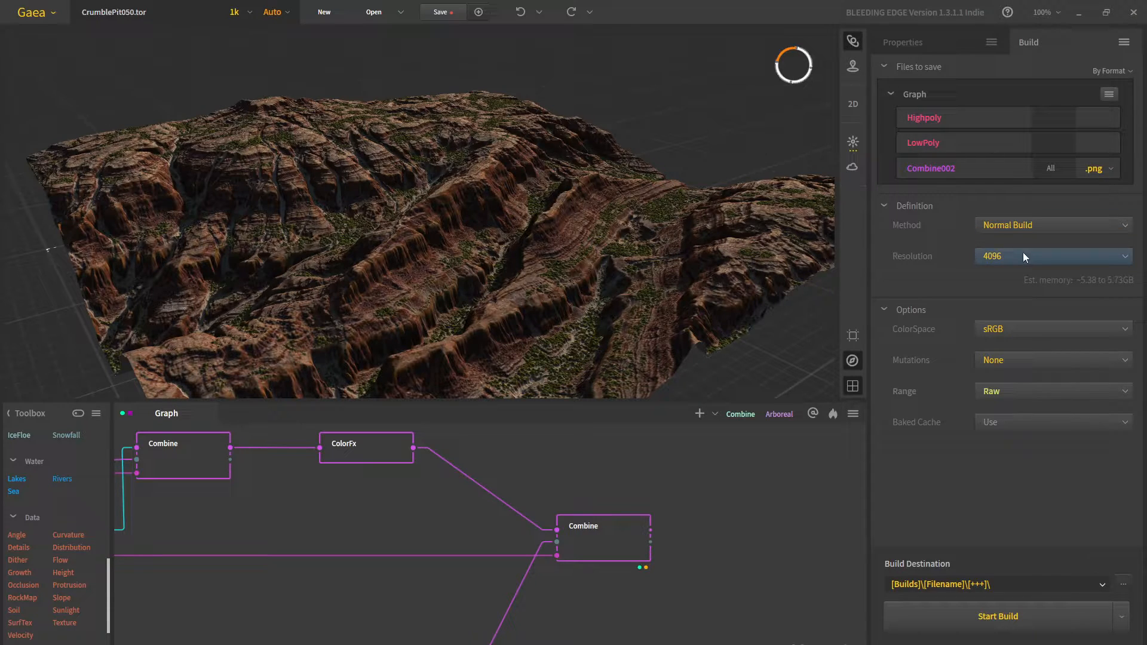
left_click(1032, 259)
left_click(1031, 256)
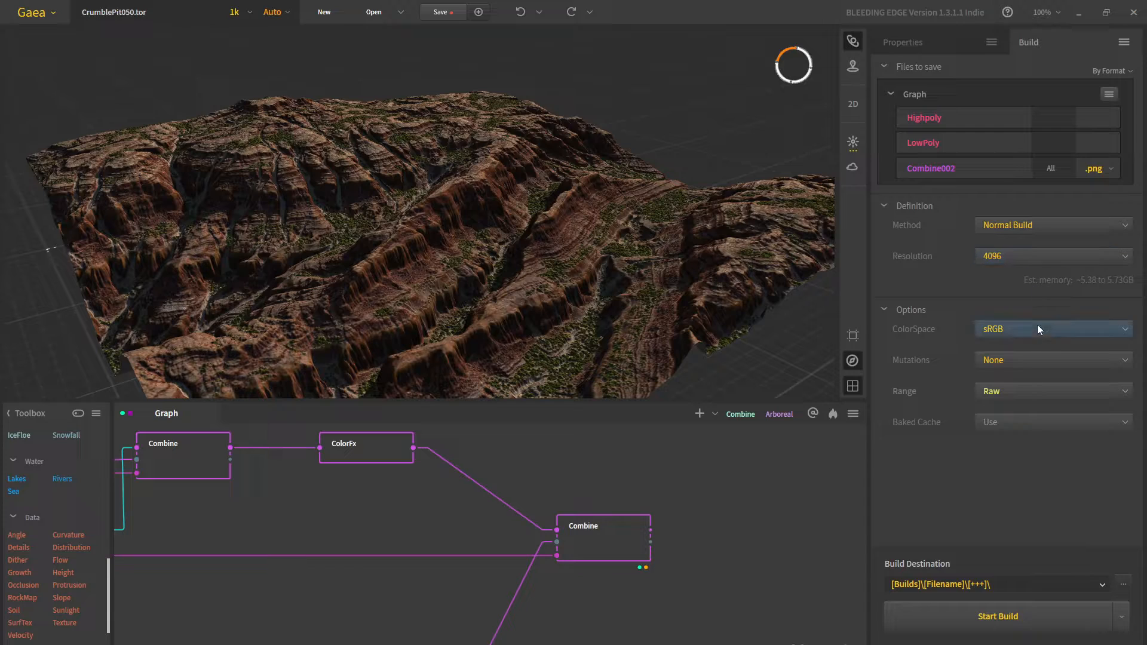
left_click(1035, 257)
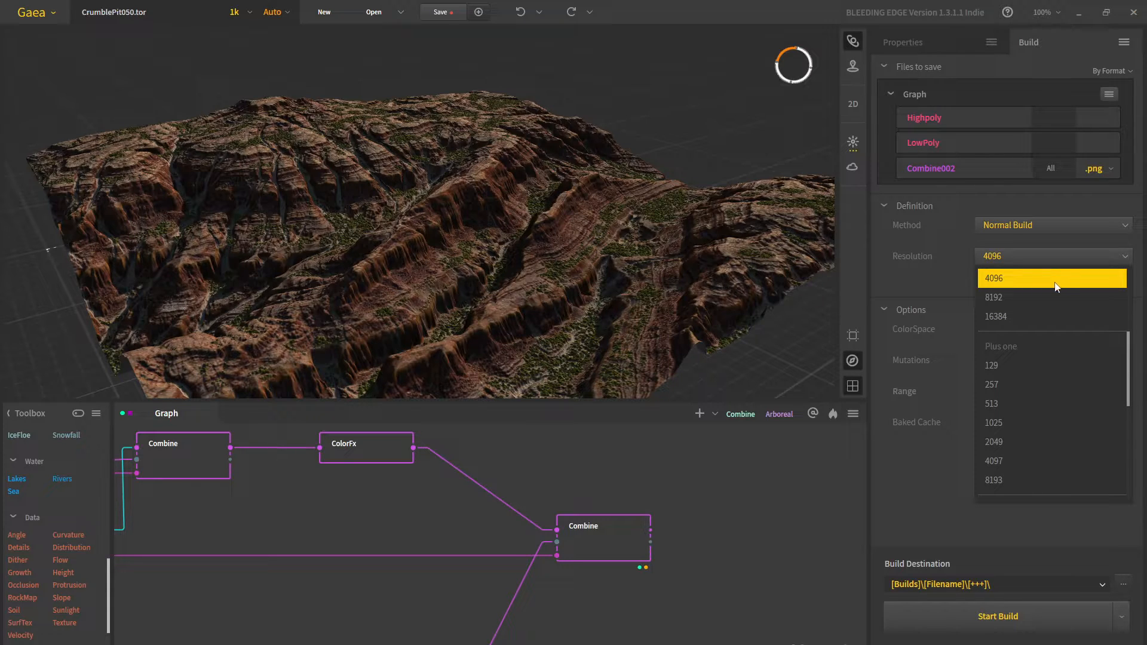
left_click(1032, 255)
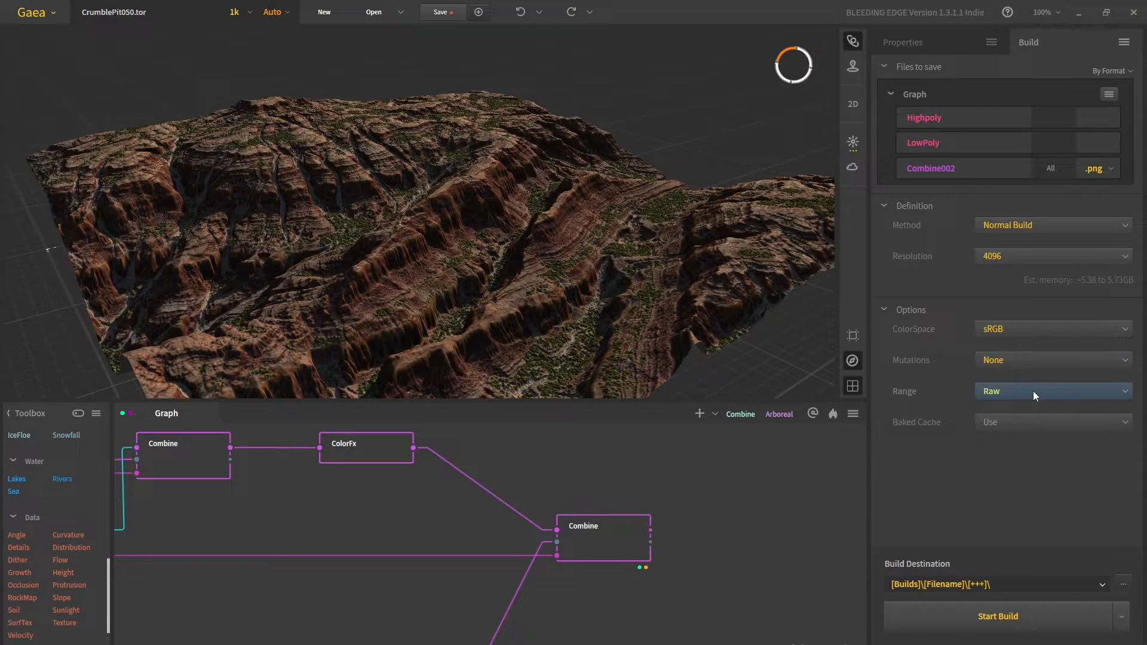
Review the build's Range options and look over the whole terrain
mouse_move(1034, 391)
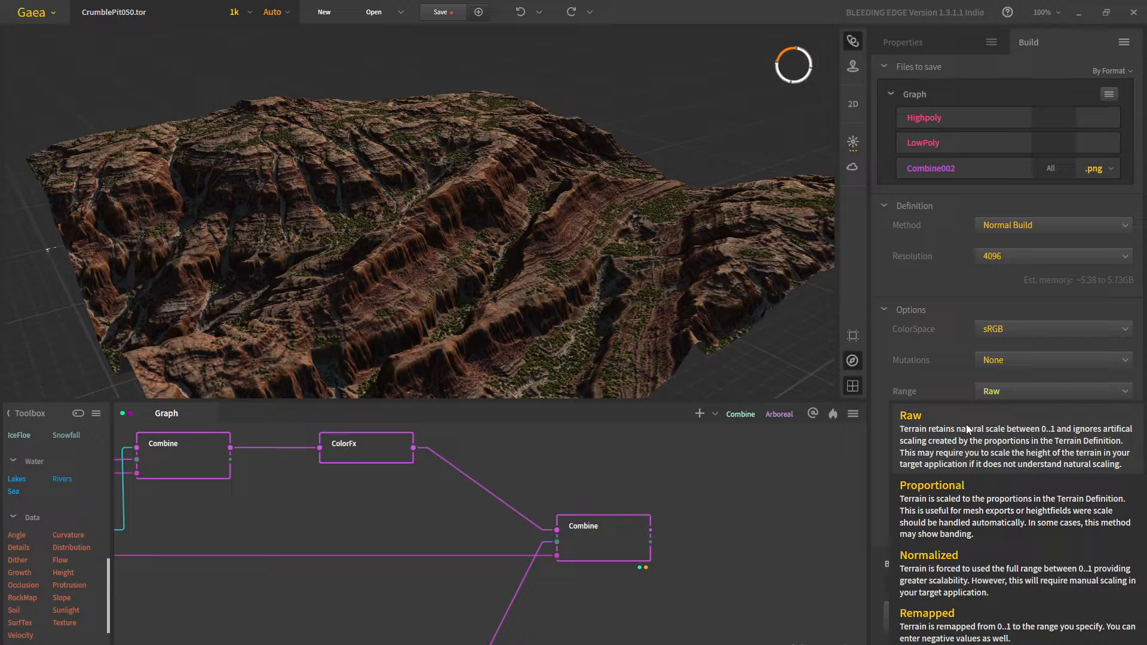
left_click_drag(576, 227, 514, 191)
left_click(1023, 390)
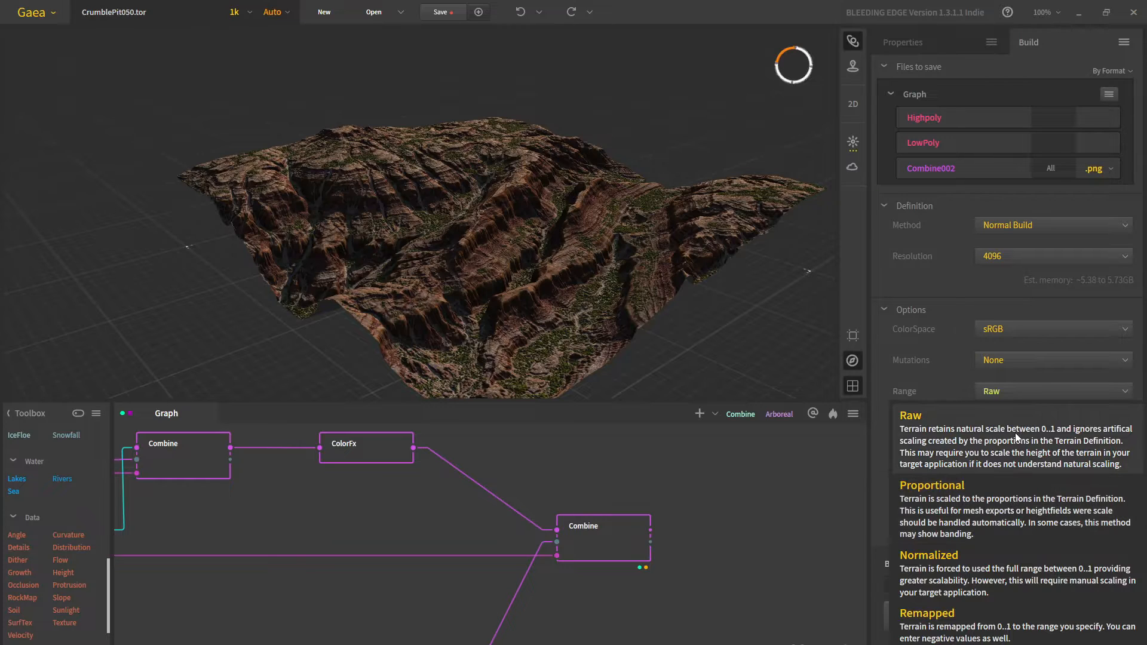
left_click(646, 470)
Add a Mesher node to the graph just above the LowPoly node
scroll(624, 477, "down", 3)
left_click_drag(360, 533, 693, 517)
left_click_drag(363, 500, 654, 535)
left_click_drag(417, 587, 438, 437)
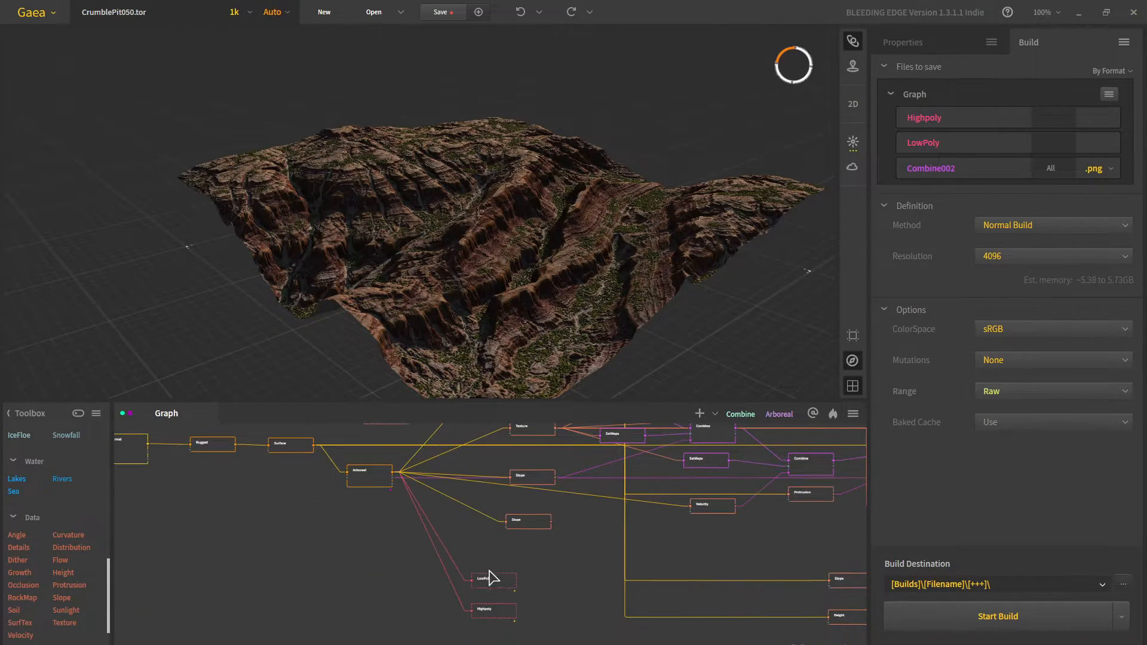
scroll(488, 578, "up", 3)
key("Tab")
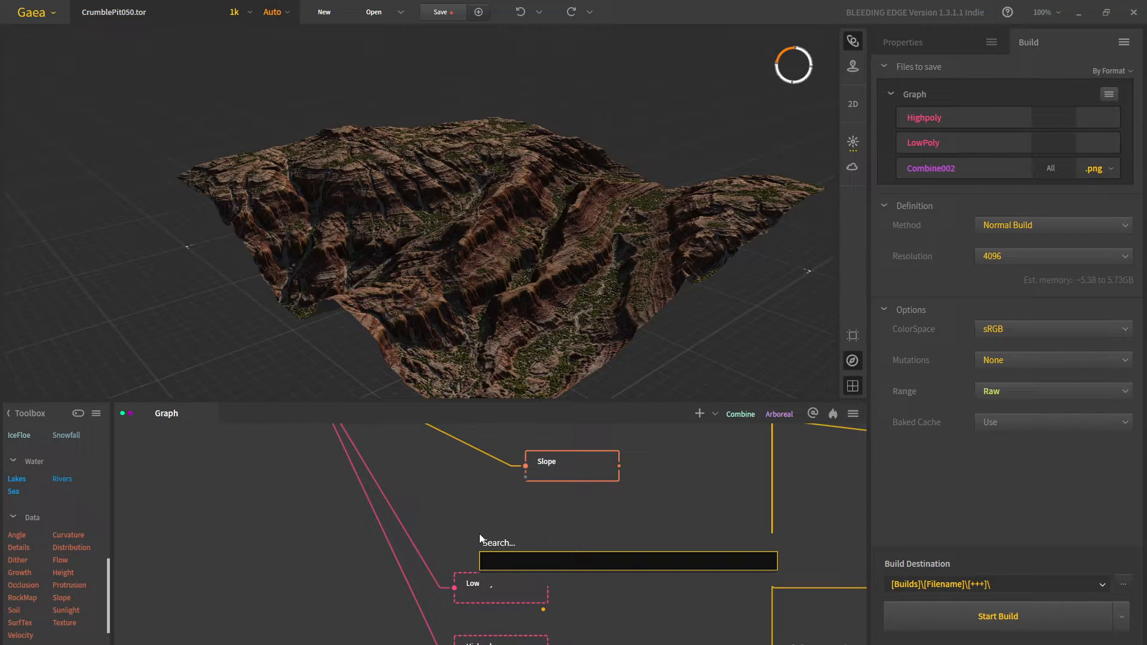
type("mesher")
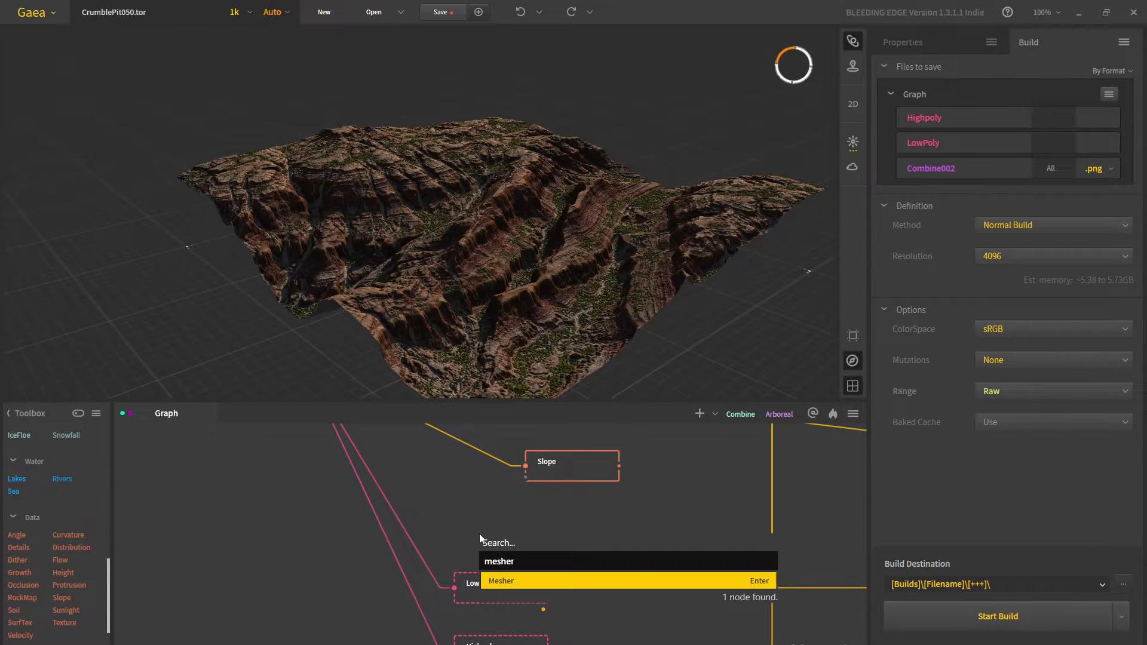
key("Return")
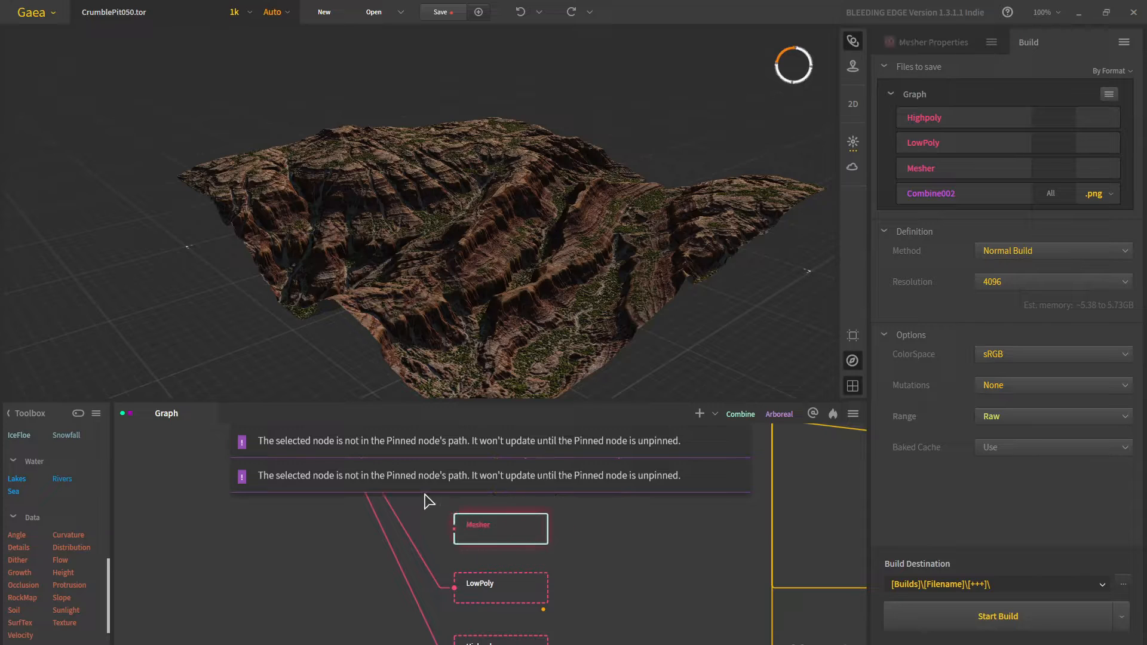
Connect the Arboreal node's main output to the input of the new Mesher node
middle_click_drag(424, 494, 458, 634)
left_click_drag(329, 506, 492, 629)
scroll(496, 621, "up", 3)
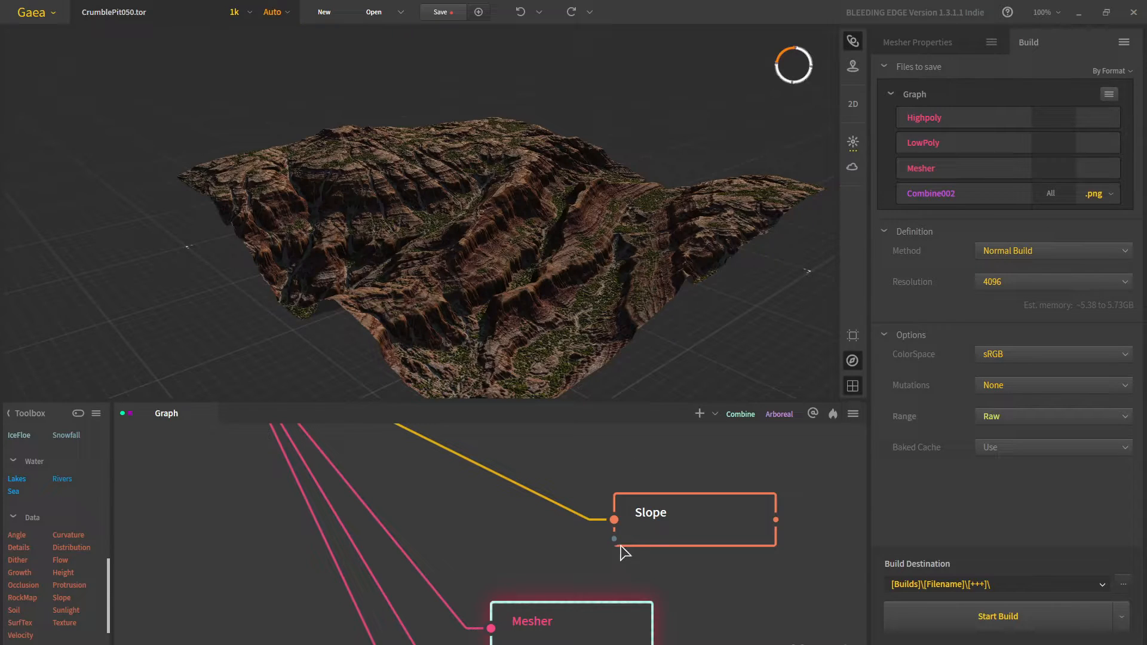
Set the new Mesher node's vertex count to 425
left_click(913, 45)
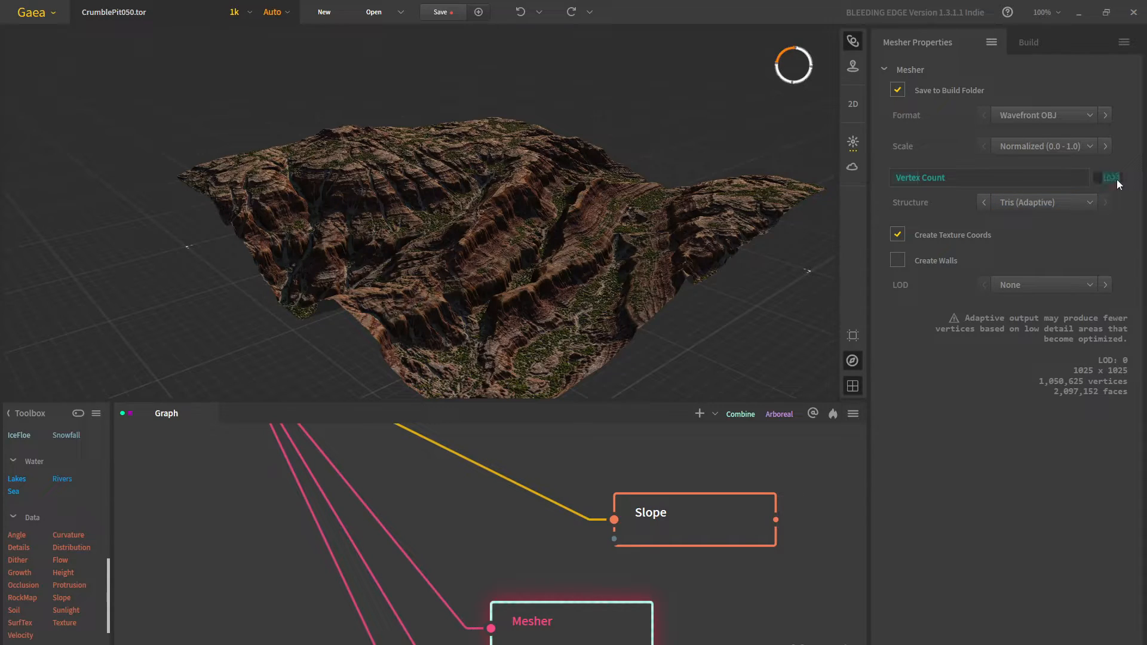
type("425")
key("Return")
Check the Highpoly node's mesh export settings and its available Structure options
middle_click_drag(664, 600, 582, 349)
left_click(512, 598)
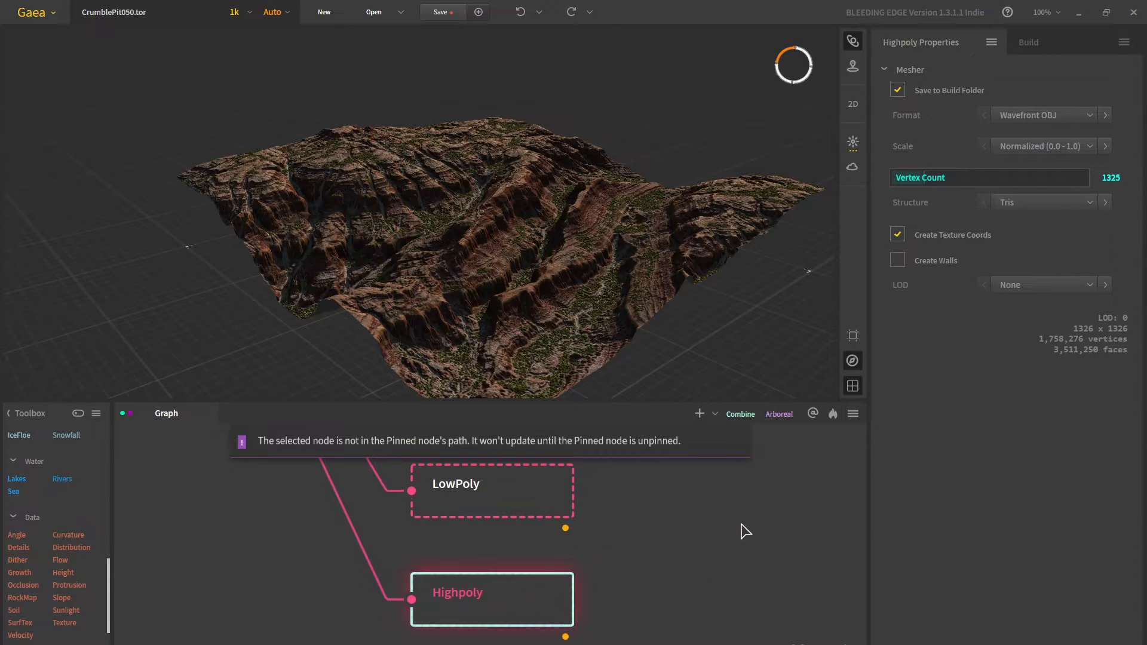
middle_click_drag(744, 531, 741, 596)
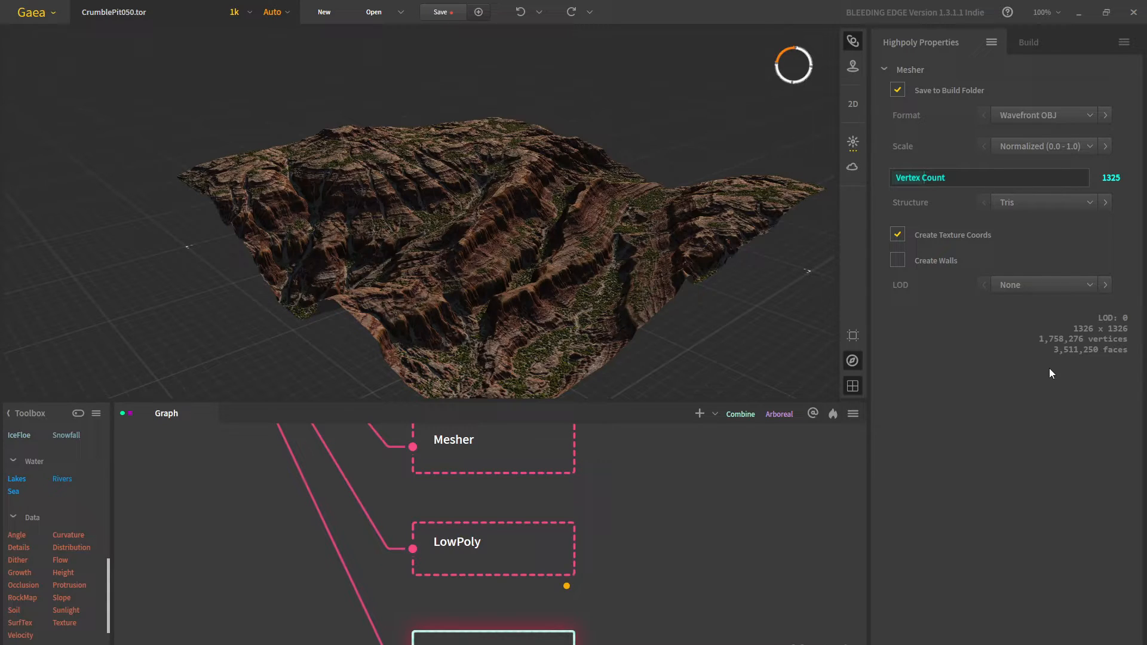
left_click(1072, 203)
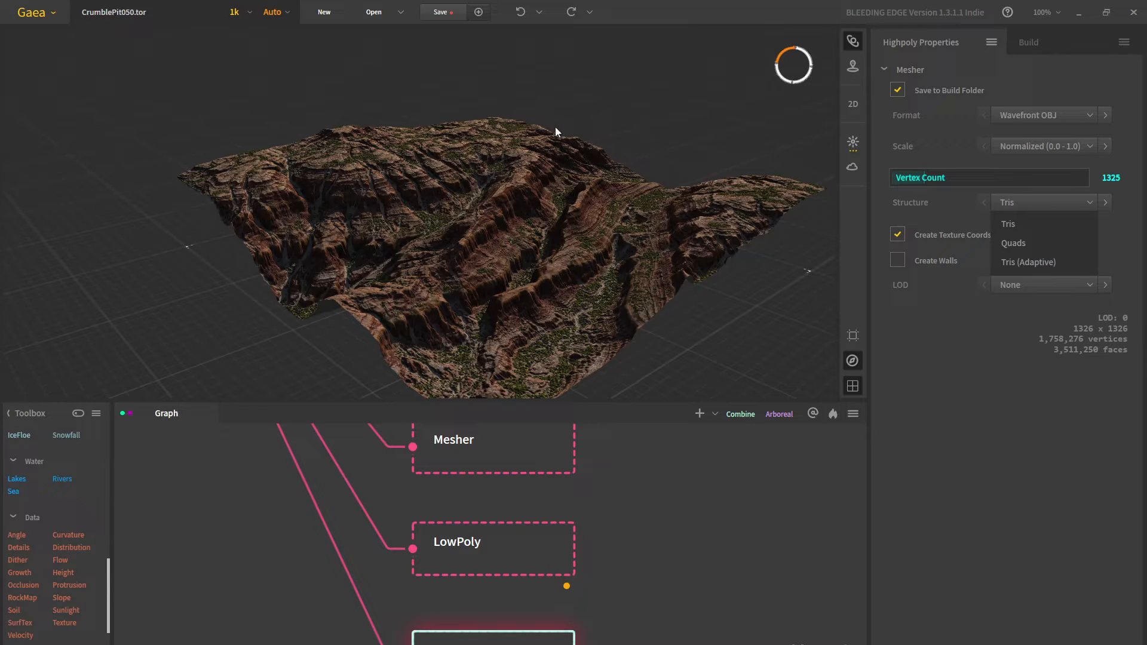
Delete the extra Mesher node above the LowPoly node from the graph
left_click(564, 183)
scroll(539, 488, "down", 3)
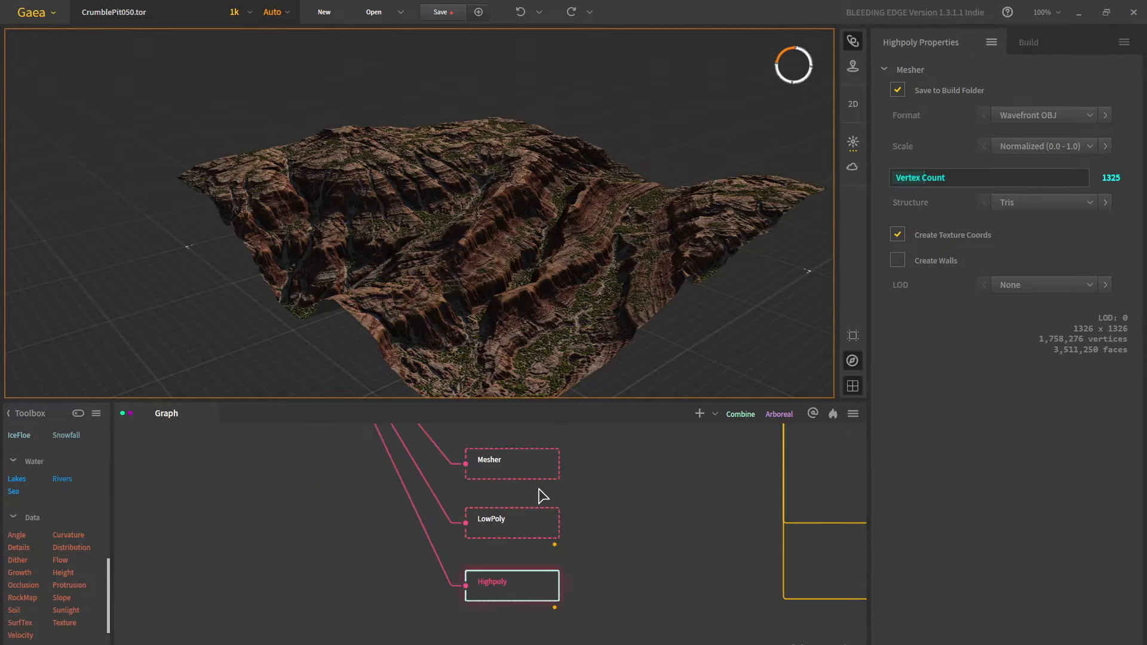
middle_click_drag(550, 514, 495, 531)
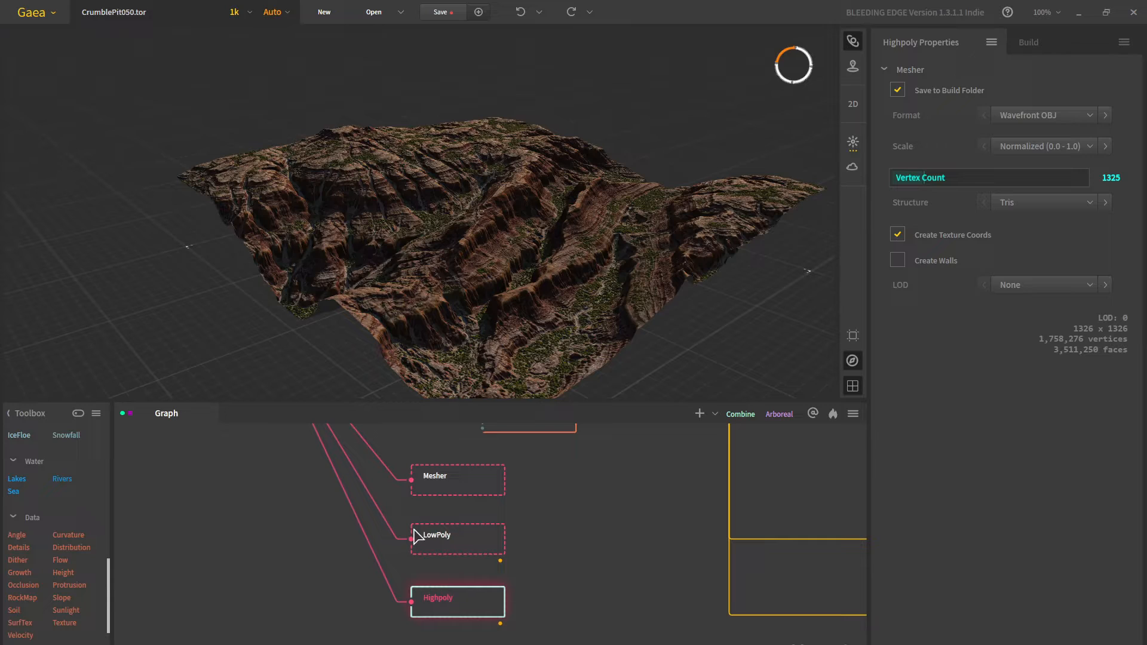
left_click(451, 493)
key("Delete")
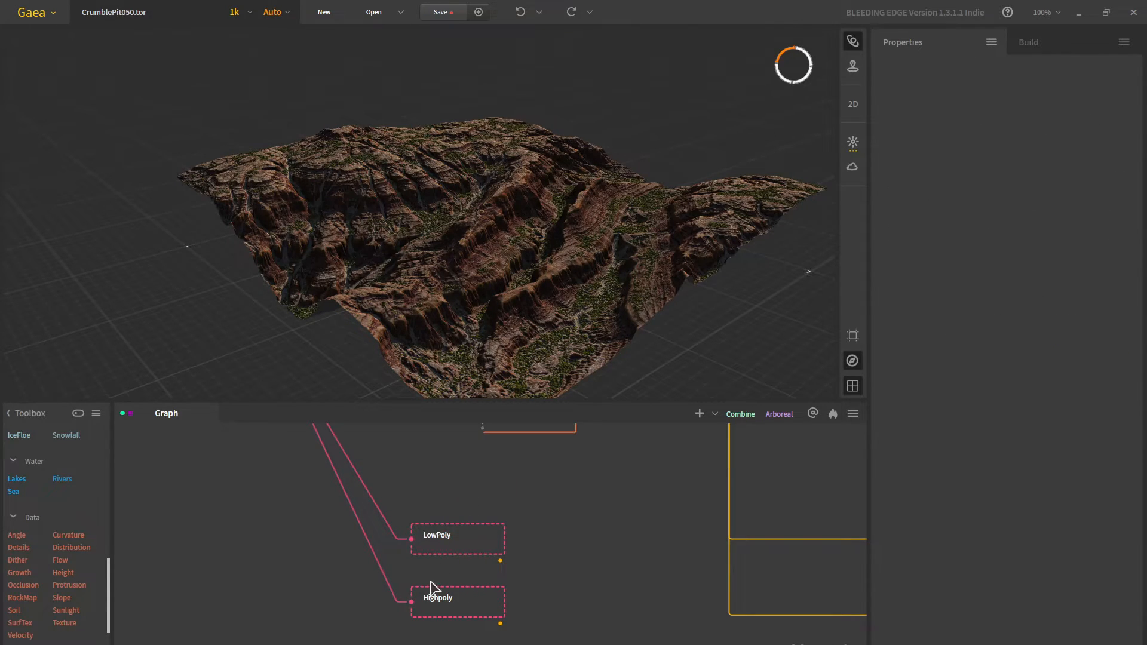
Check the LowPoly node's mesh settings and whether it is marked for export
left_click(448, 539)
right_click(450, 540)
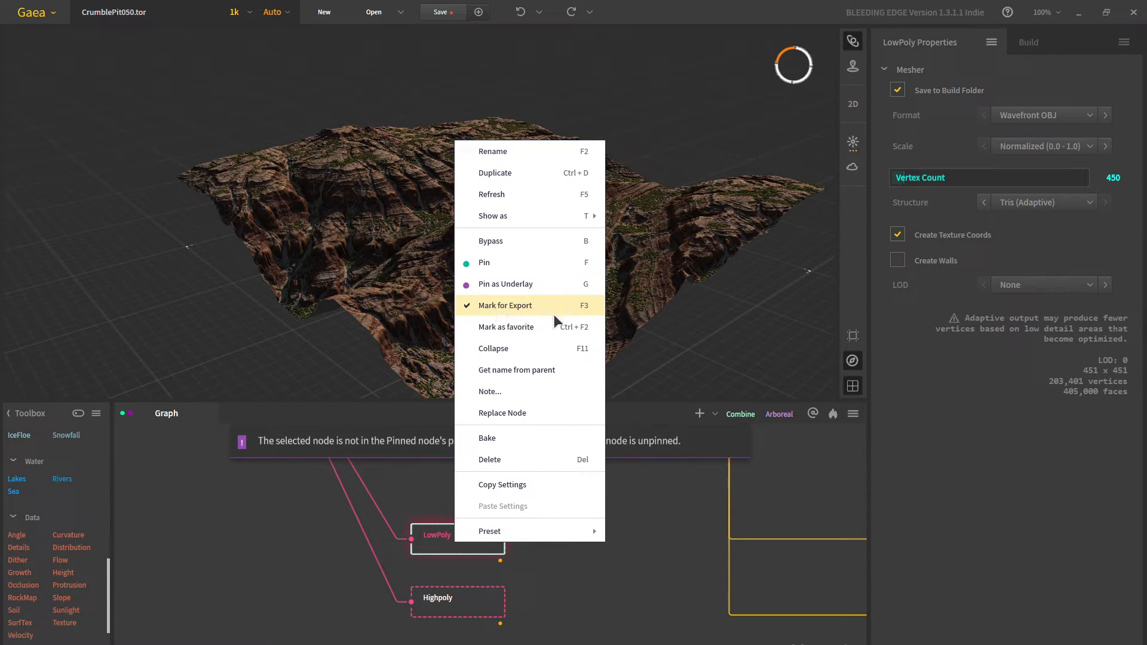
left_click(410, 491)
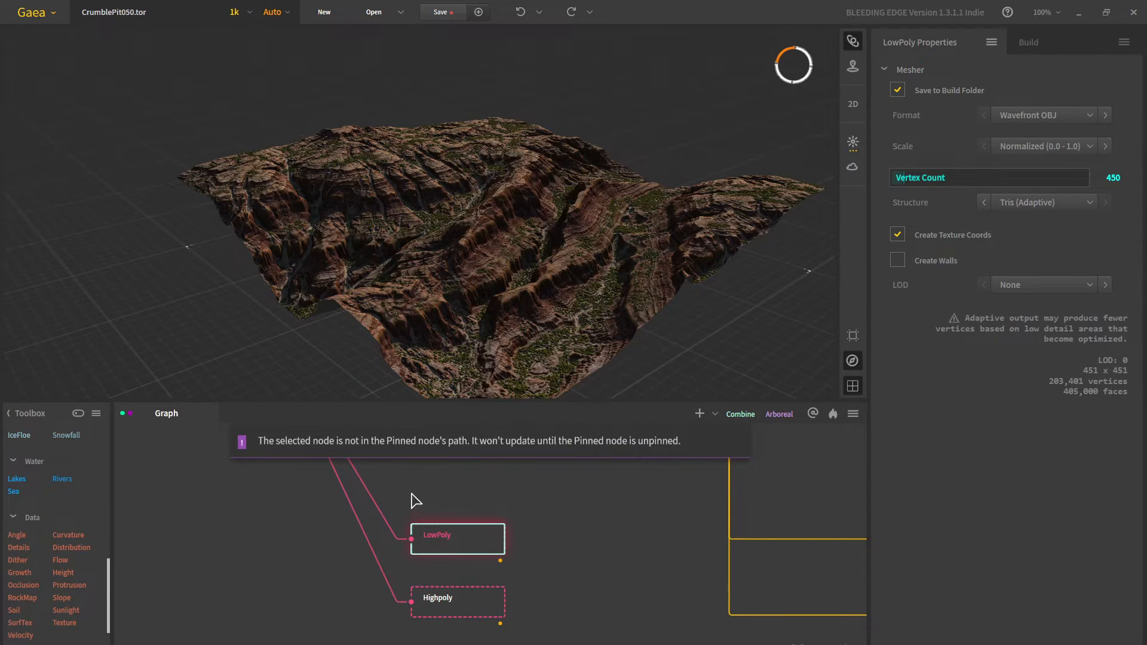
Review the build's list of files to save and its settings alongside the complete node graph
left_click(1036, 47)
scroll(505, 529, "down", 10)
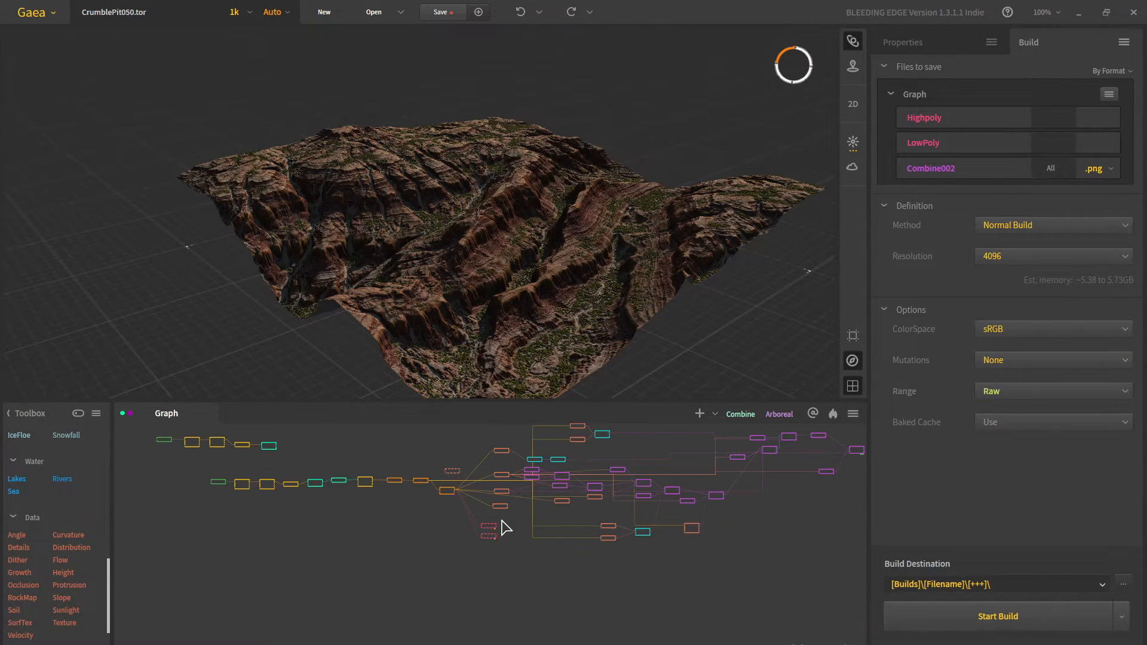
scroll(505, 525, "up", 2)
middle_click_drag(855, 479, 638, 507)
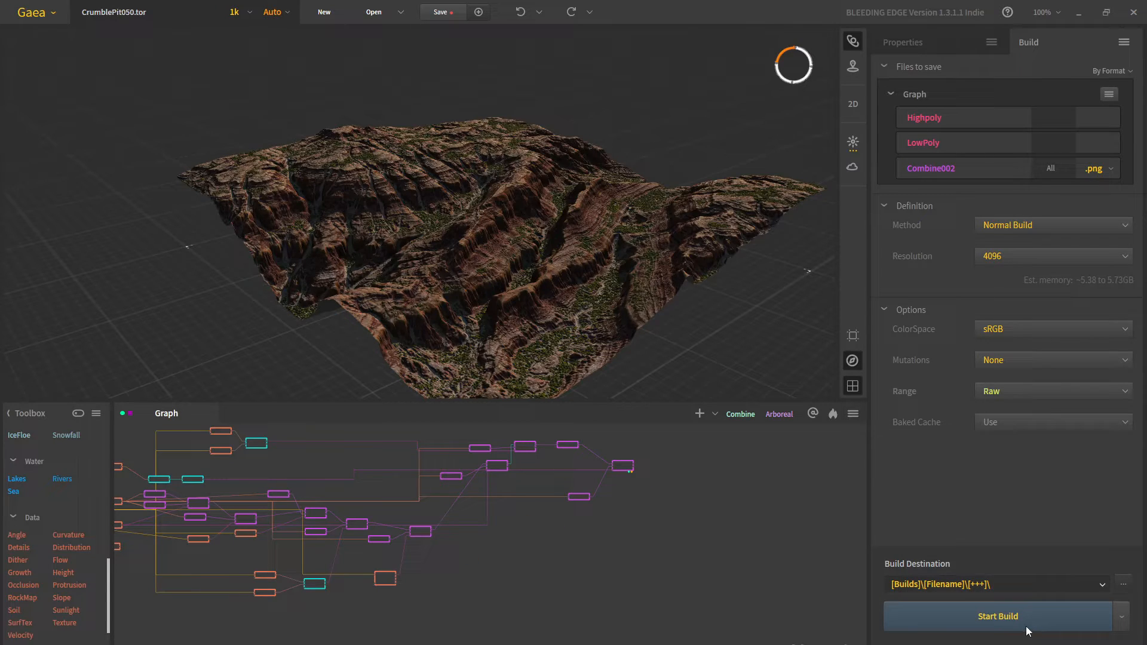
middle_click_drag(379, 481, 468, 498)
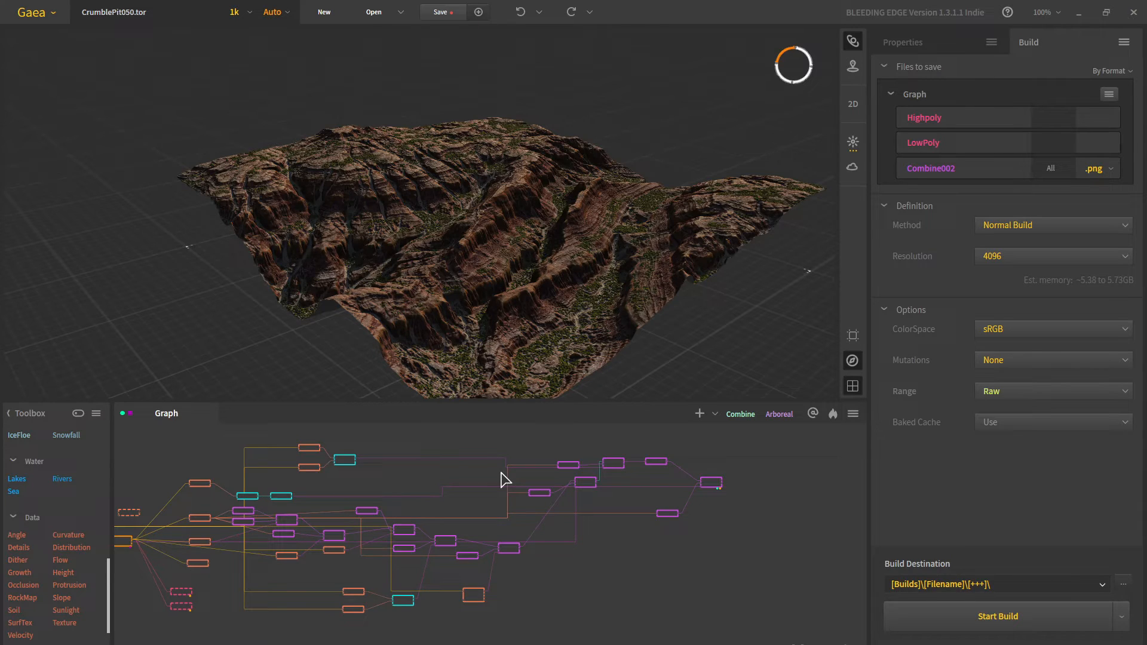
Examine the finished terrain's rock colouring and vegetation from near and far, along with the node network behind it
scroll(504, 223, "up", 6)
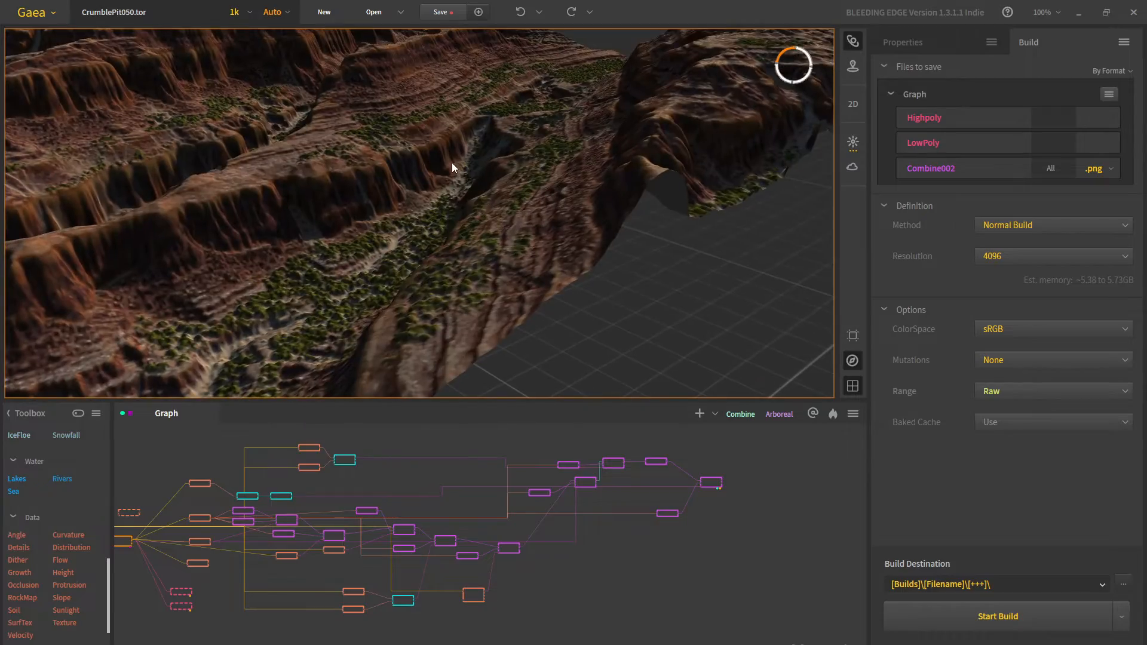
left_click_drag(453, 165, 488, 199)
scroll(440, 200, "down", 3)
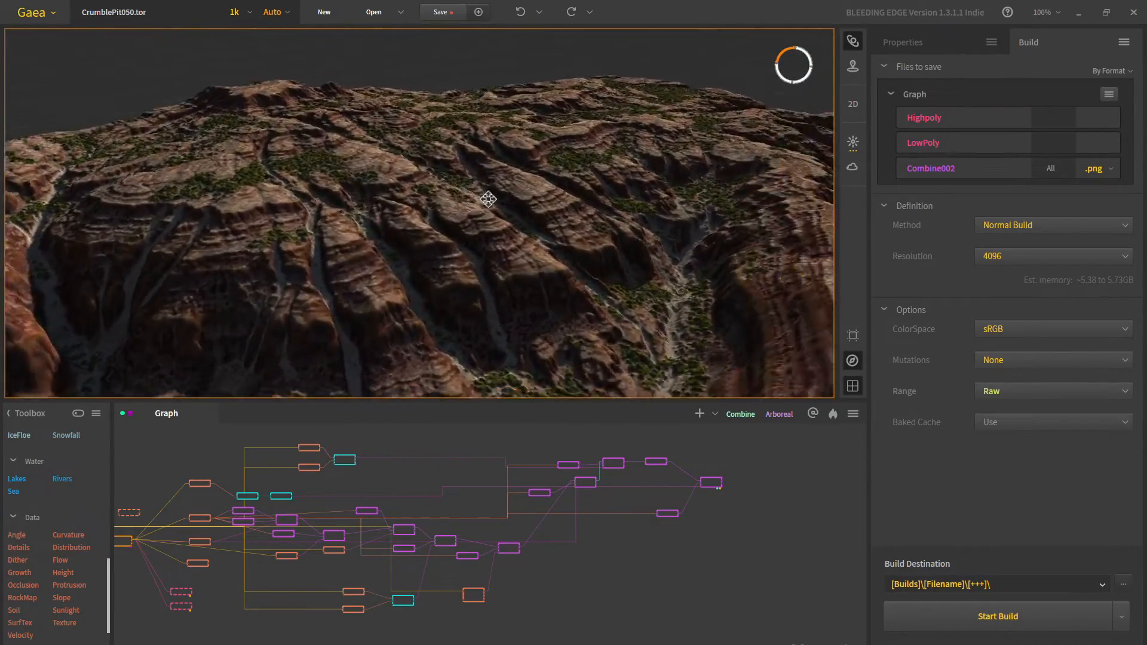
middle_click_drag(488, 199, 479, 169)
scroll(479, 181, "down", 5)
middle_click_drag(446, 207, 507, 184)
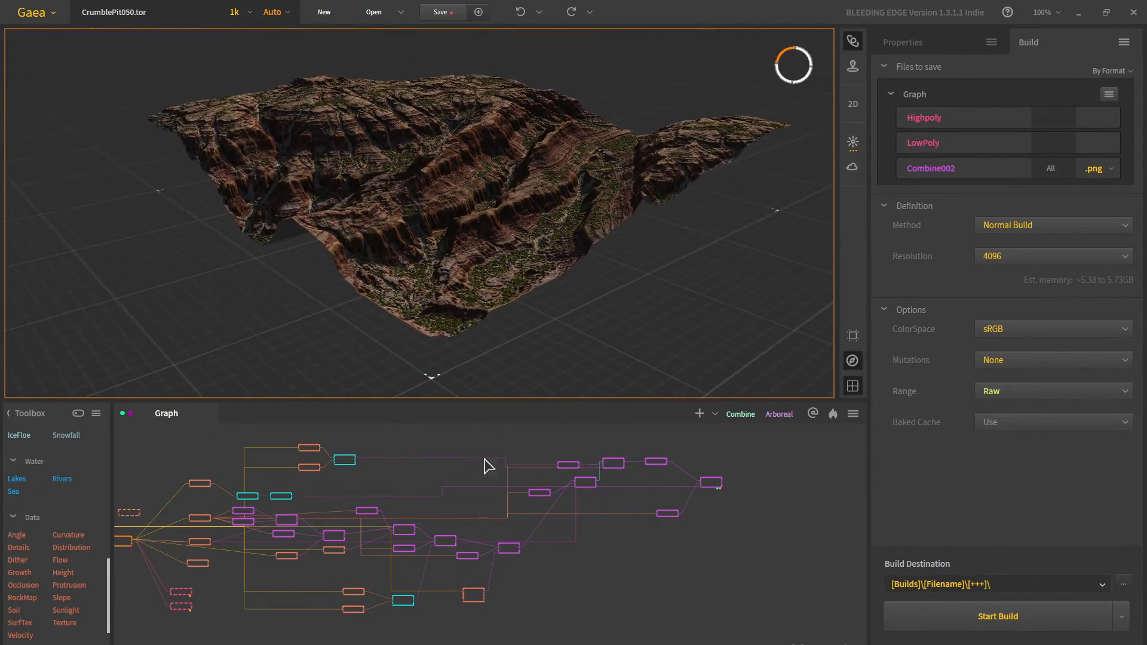
middle_click_drag(415, 496, 568, 470)
middle_click_drag(447, 513, 582, 510)
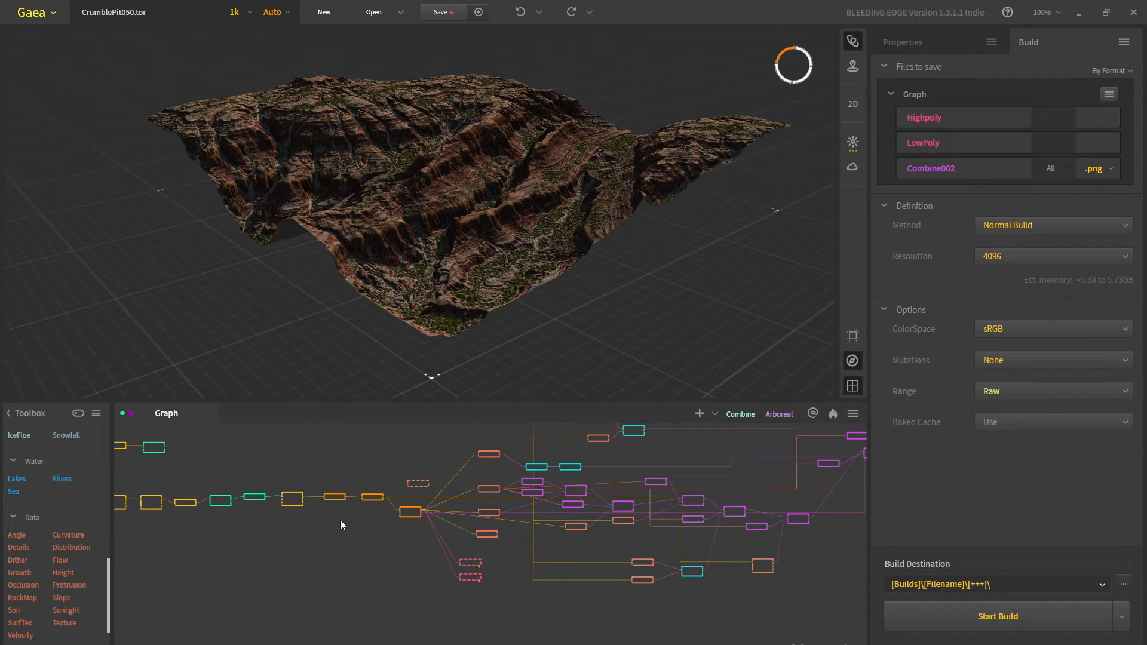
left_click_drag(492, 274, 524, 275)
scroll(524, 275, "down", 4)
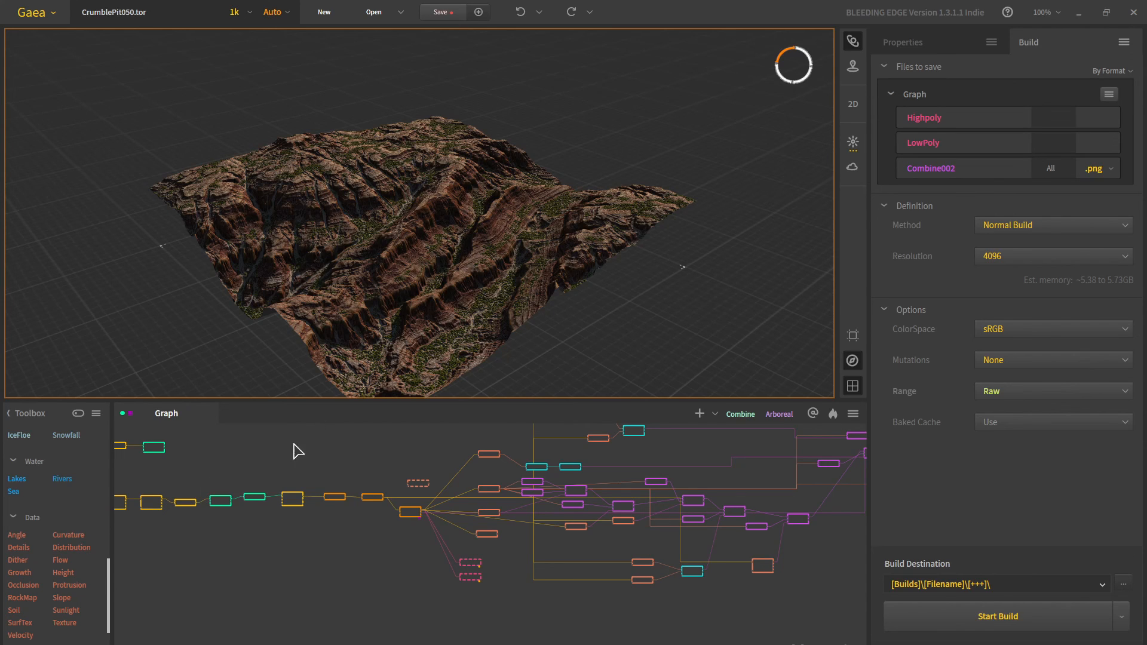
scroll(393, 289, "up", 3)
scroll(336, 310, "up", 2)
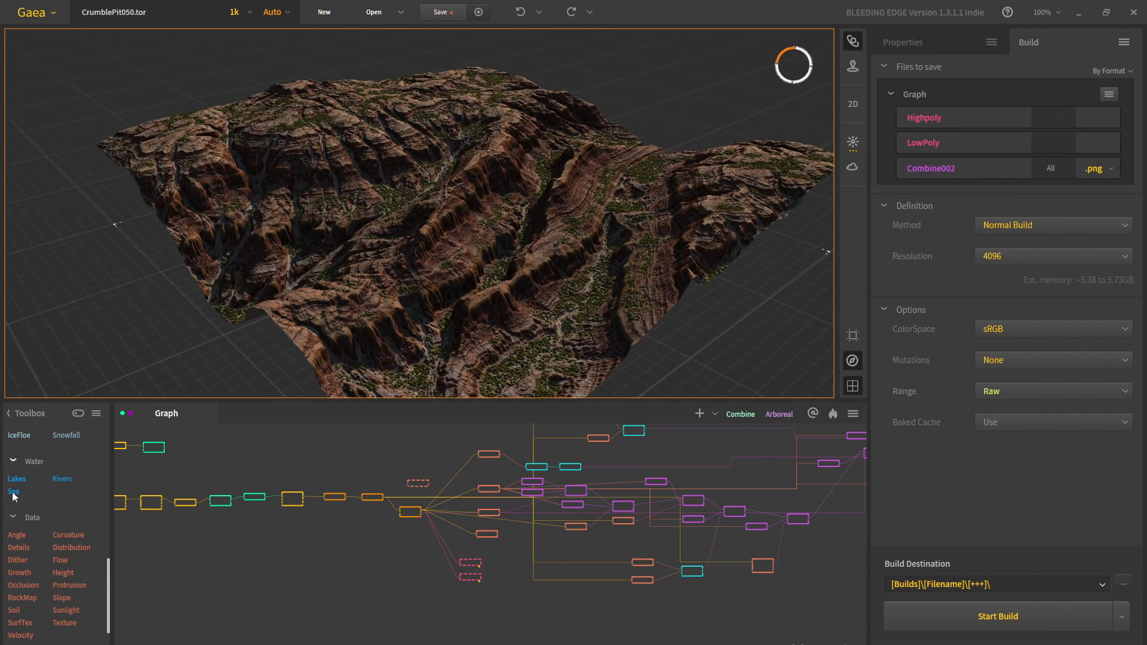